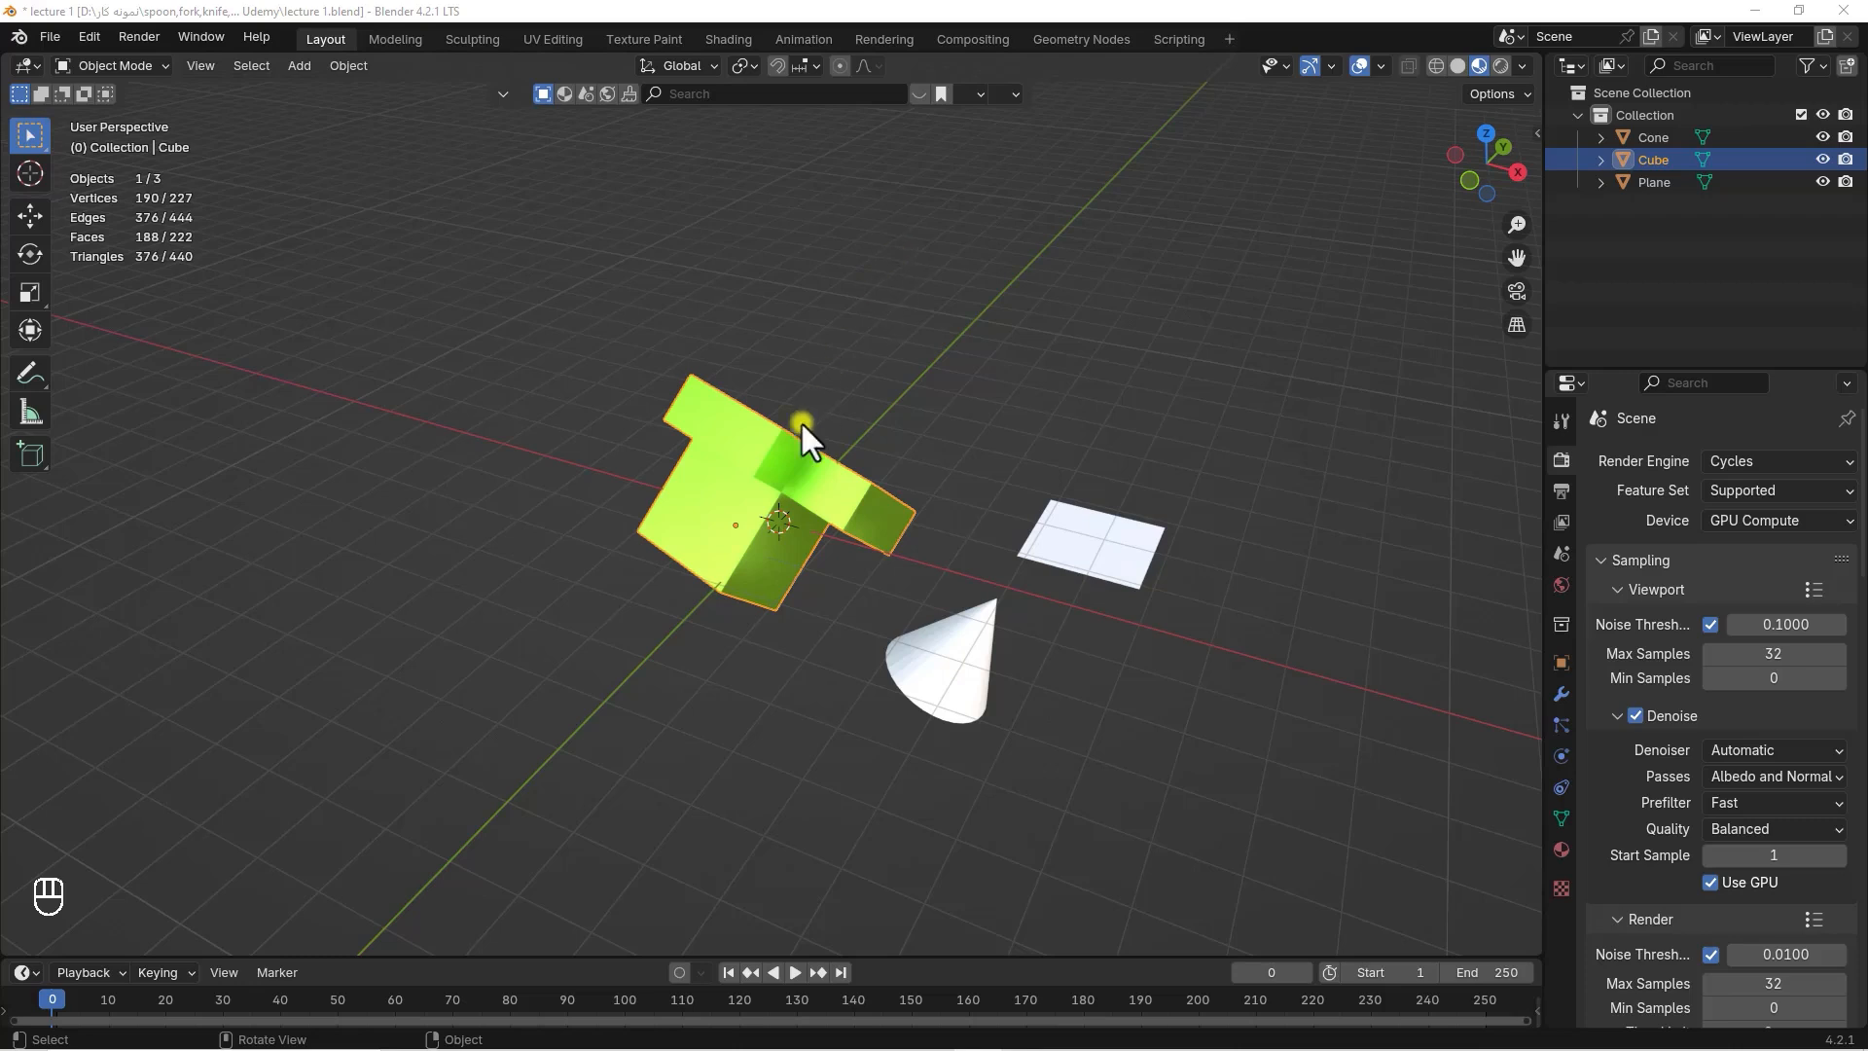
Move the green cube-based shape away from the world origin, toward the negative X side
{"action": "left_click", "coordinate": [775, 474]}
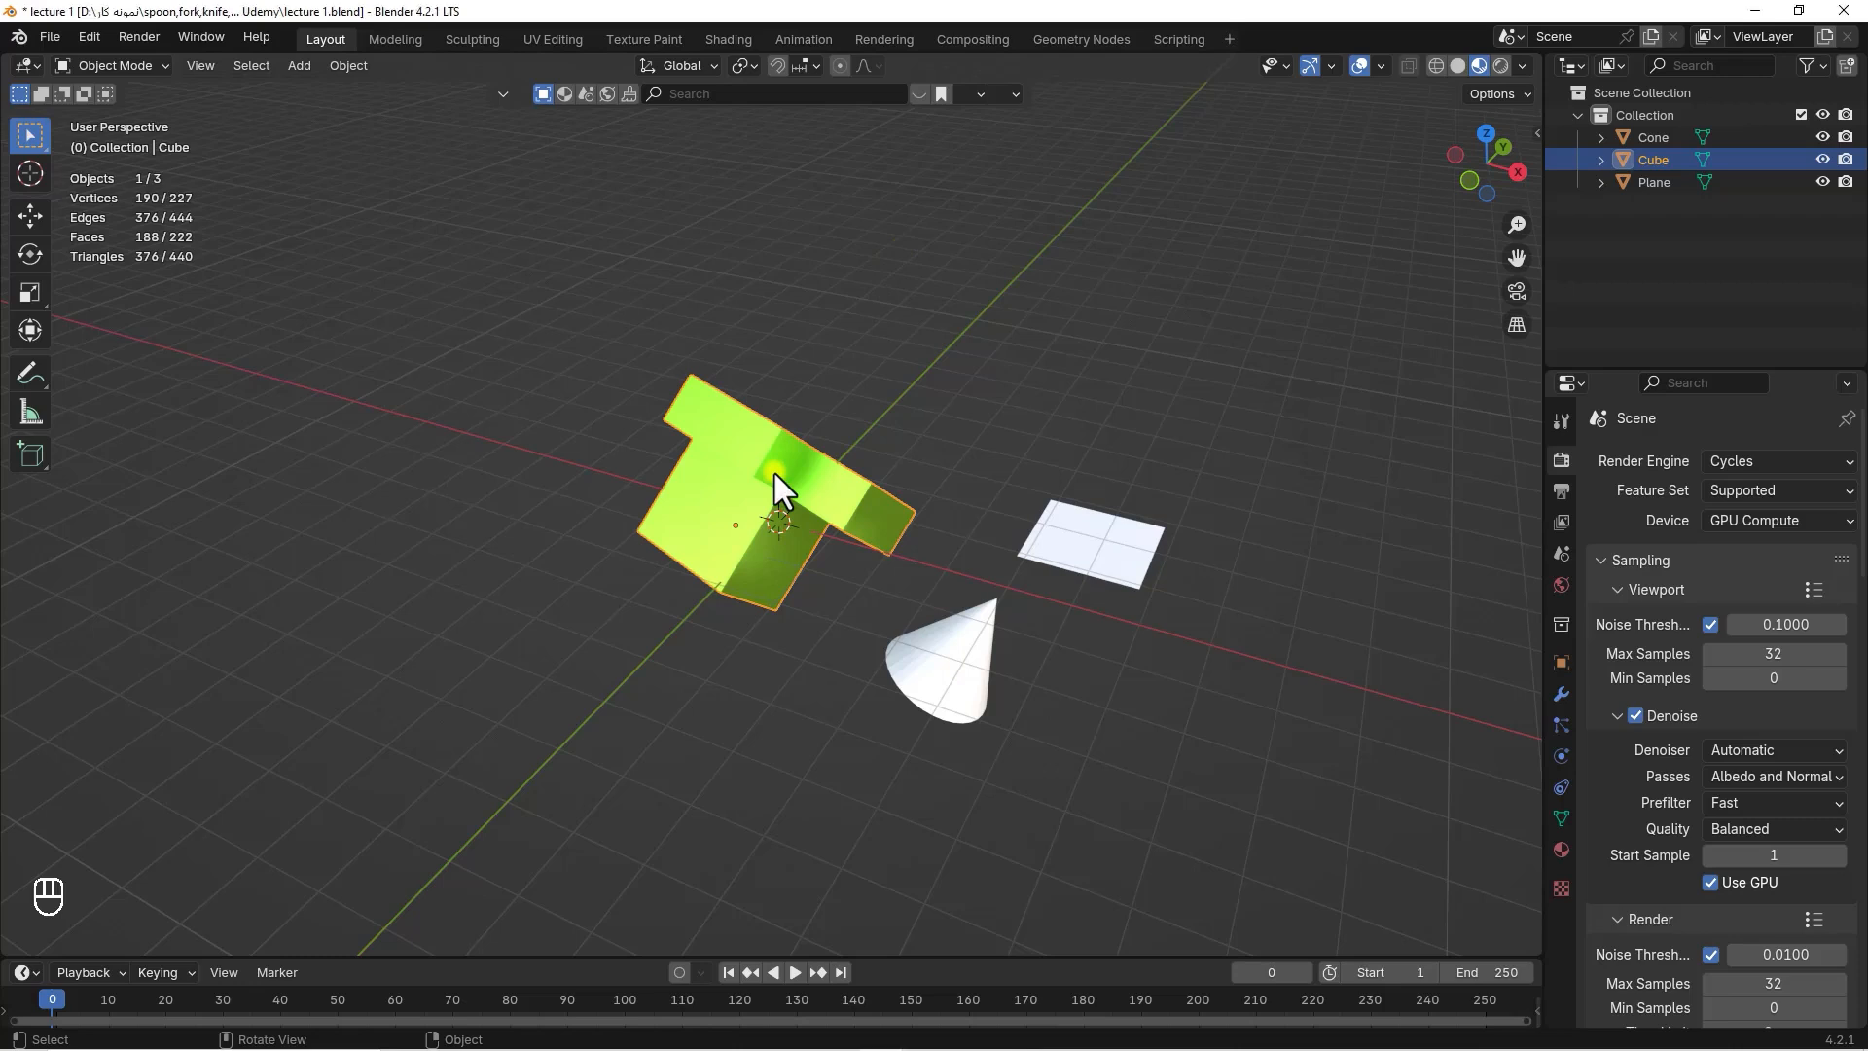
{"action": "key", "text": "g"}
{"action": "left_click", "coordinate": [574, 518]}
Move the white cone by about -2.98 m in X, 0.45 m in Y and 2.92 m in Z
{"action": "left_click", "coordinate": [940, 671]}
{"action": "key", "text": "g"}
{"action": "left_click", "coordinate": [852, 494]}
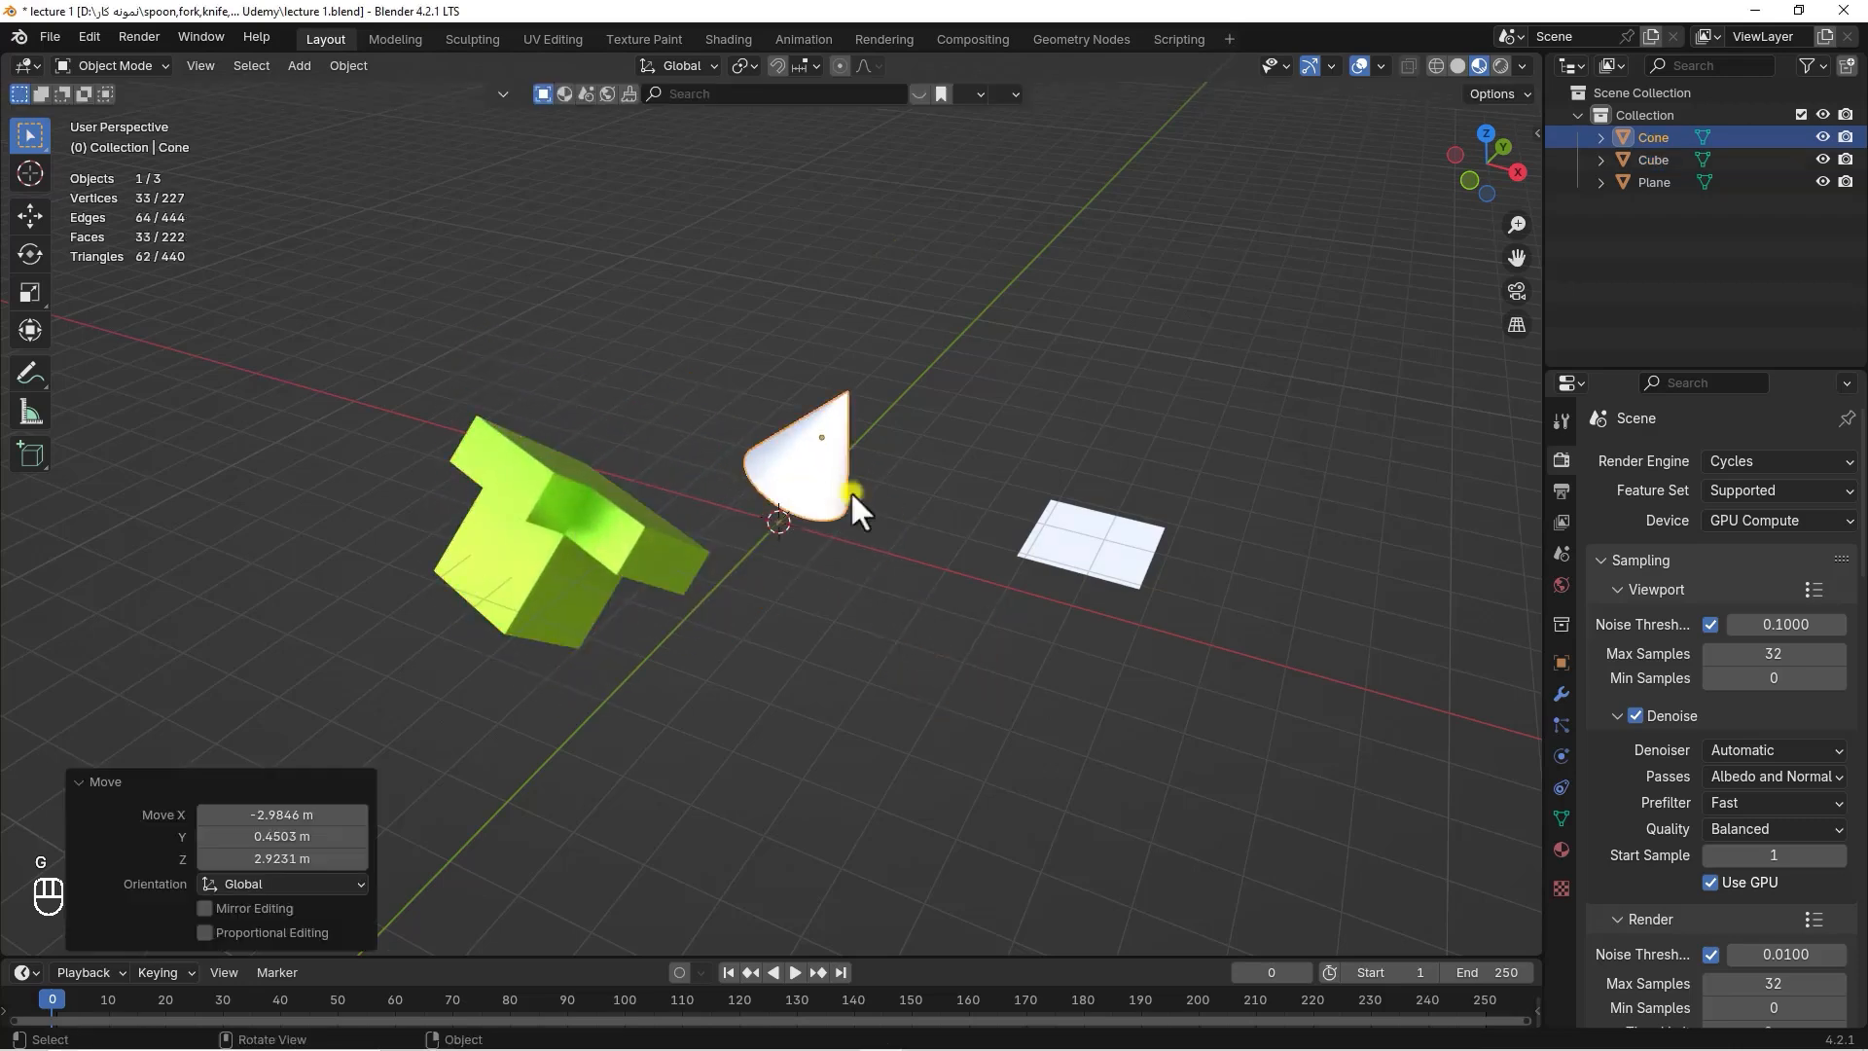
Move the plane by about -3.18 m in X, -2.55 m in Y and -1.12 m in Z, and deselect it
{"action": "left_click", "coordinate": [1125, 559]}
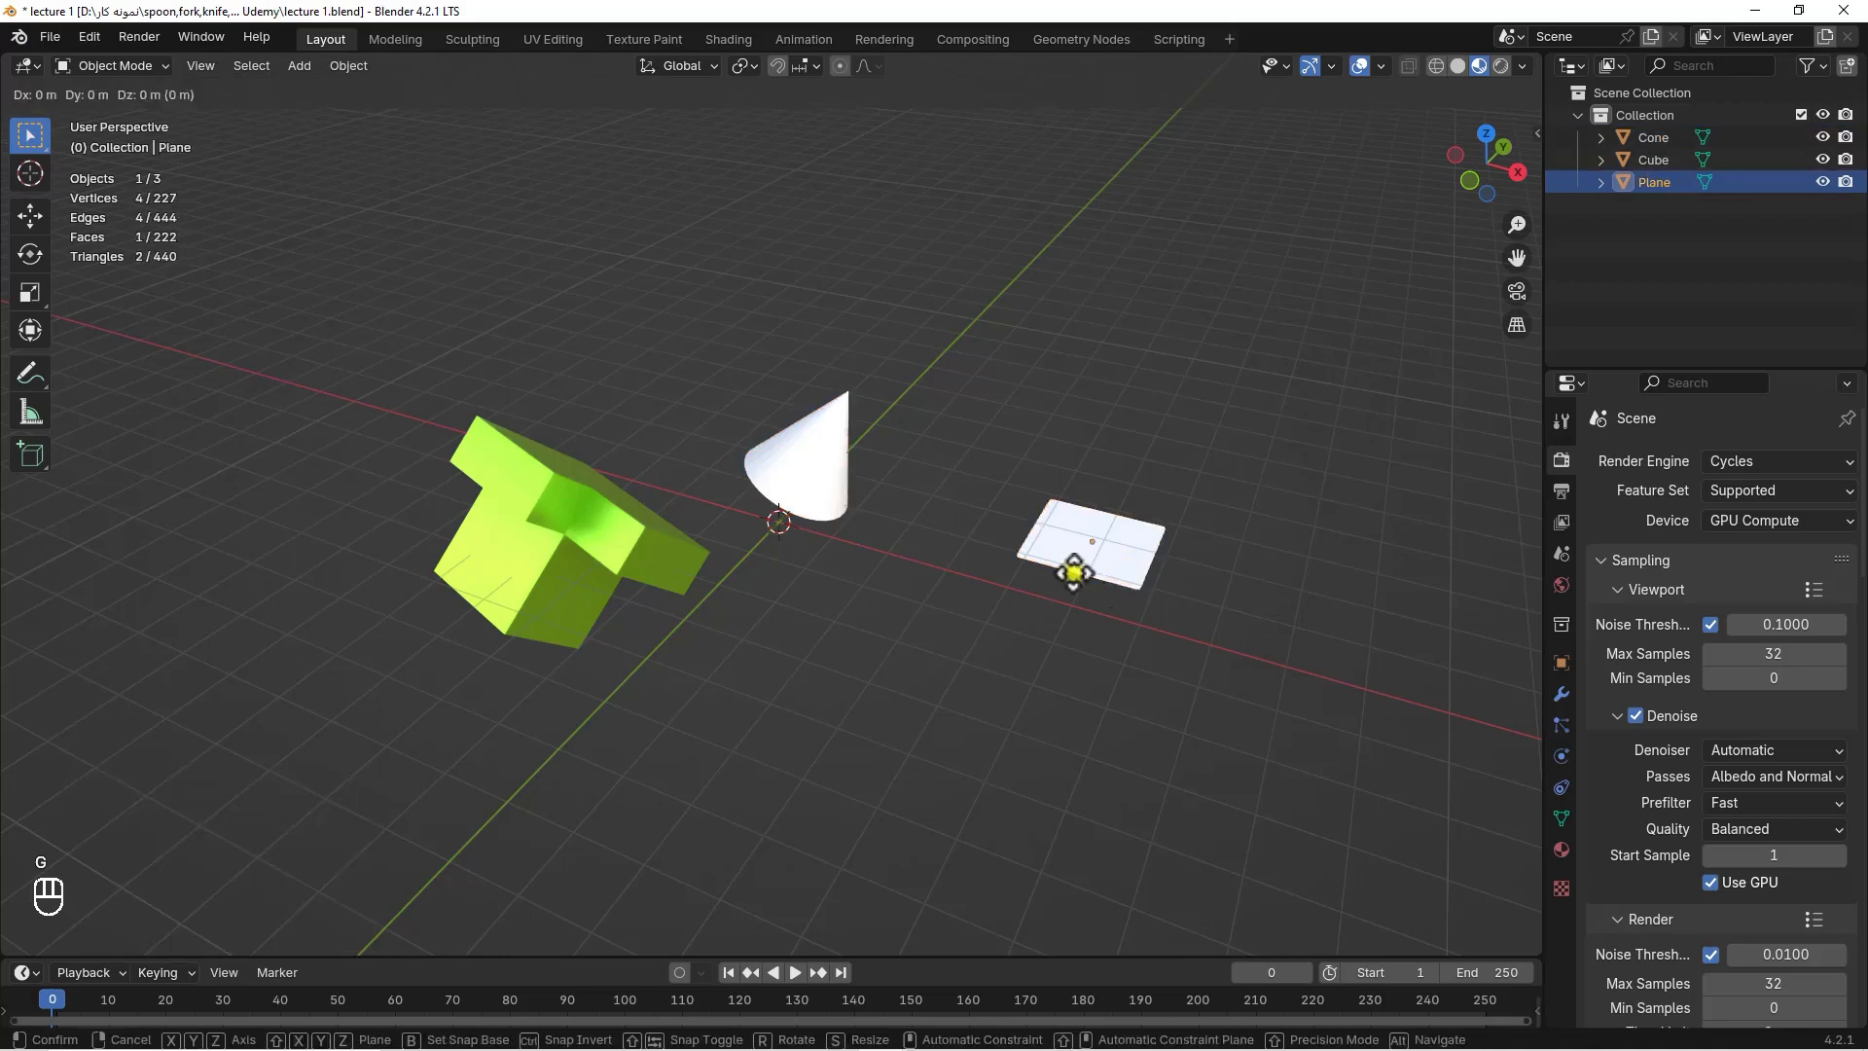
{"action": "key", "text": "g"}
{"action": "left_click", "coordinate": [891, 640]}
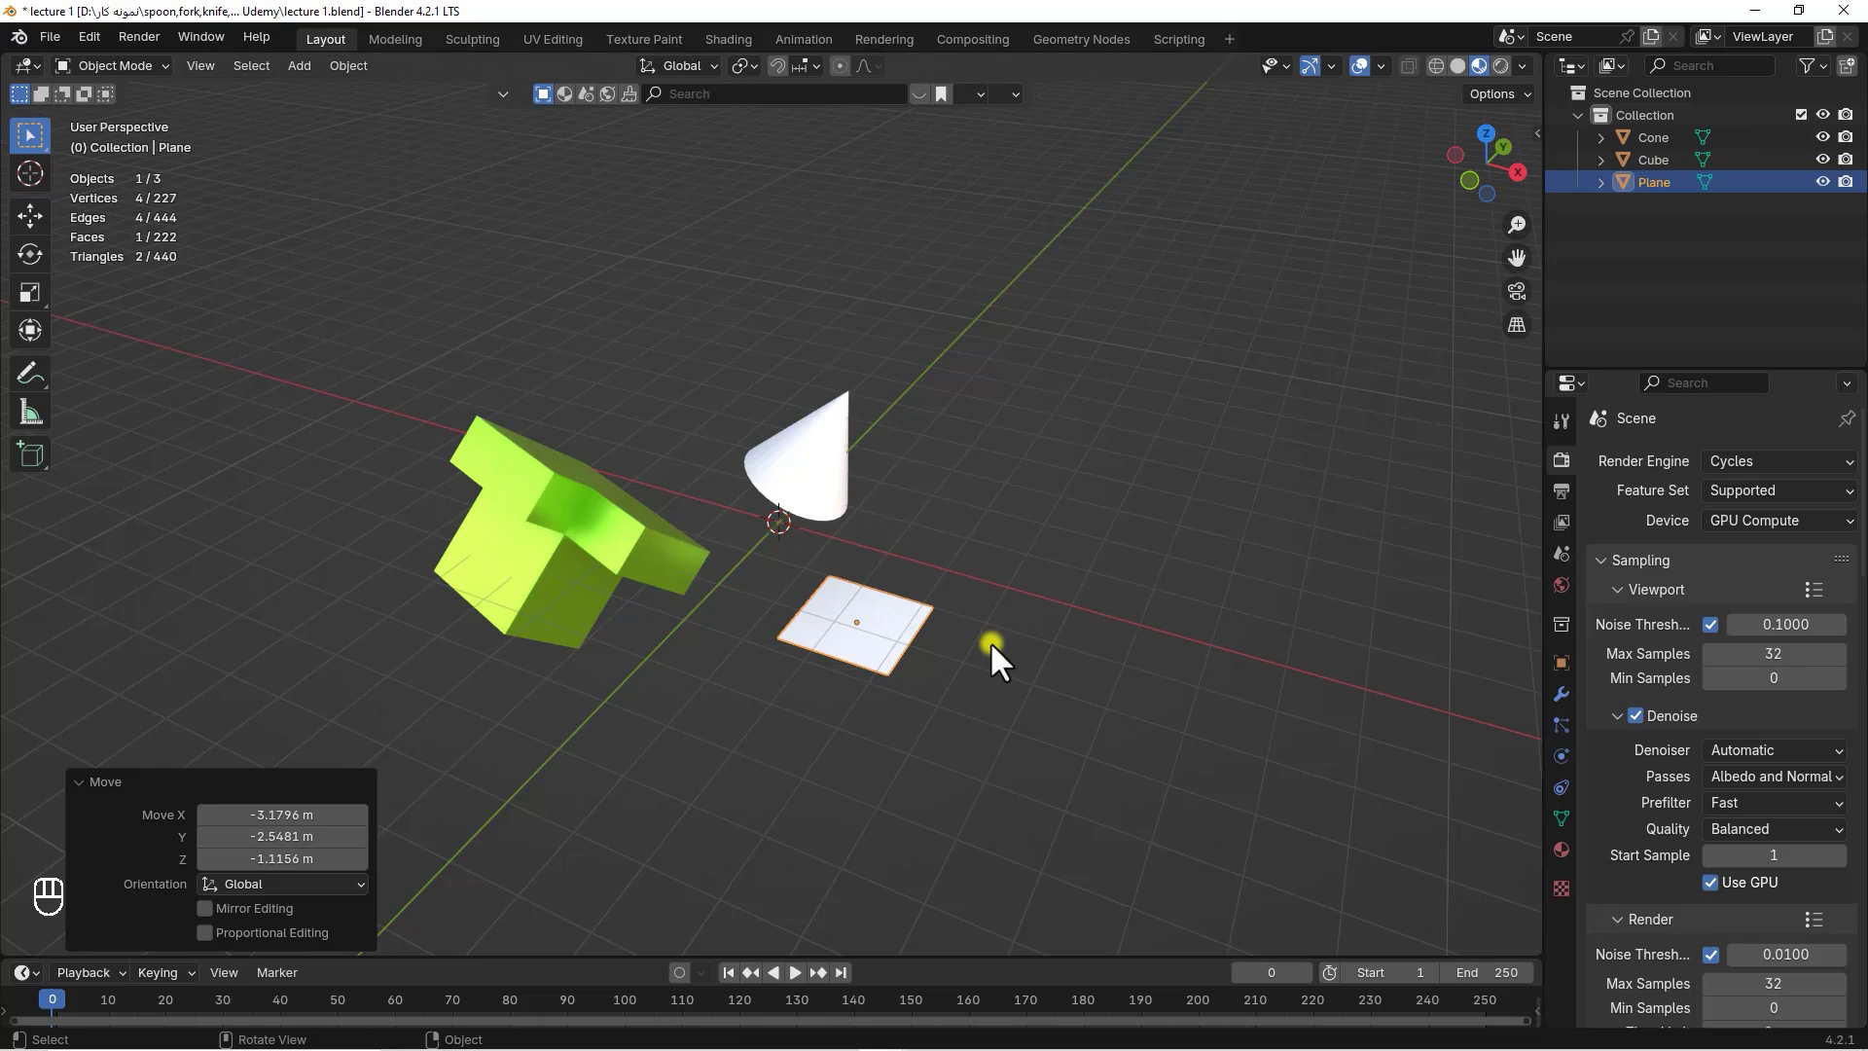
{"action": "left_click", "coordinate": [1149, 511]}
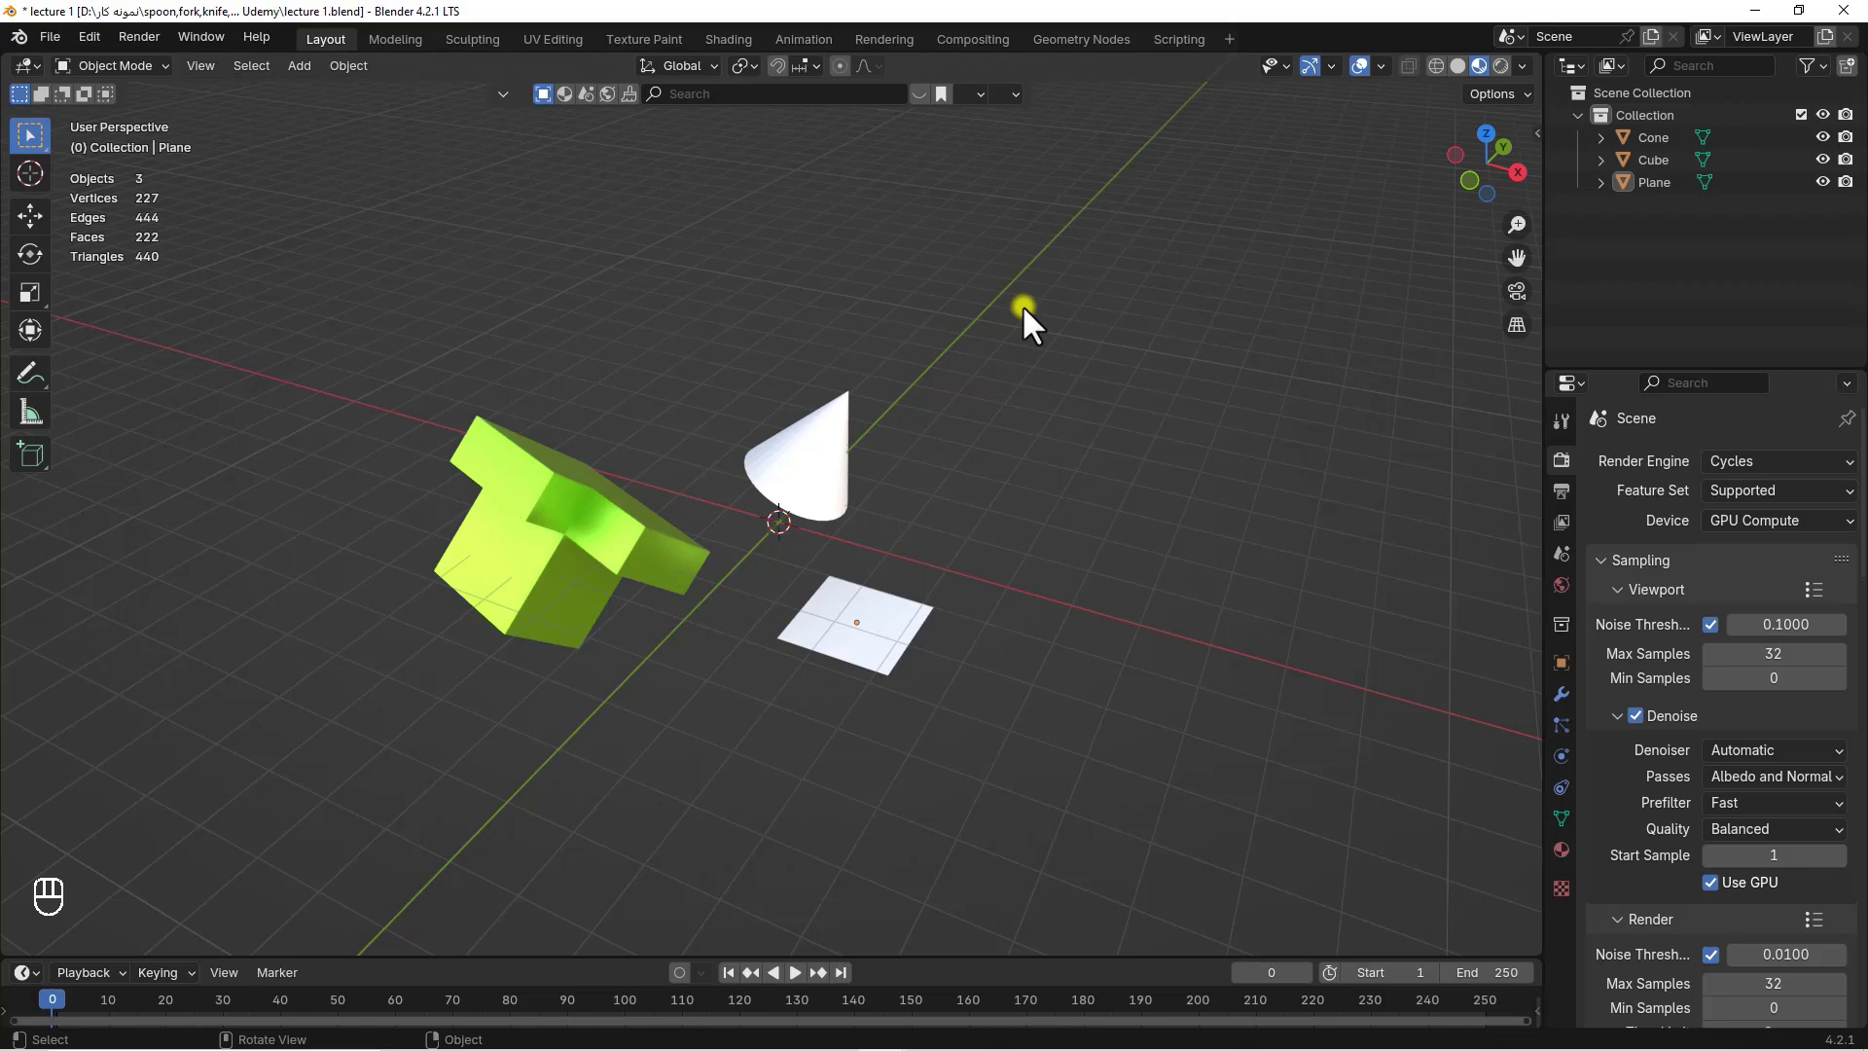
Display the viewport's view and 3D cursor settings, and examine the editor types offered for the 3D viewport and the outliner
{"action": "key", "text": "n"}
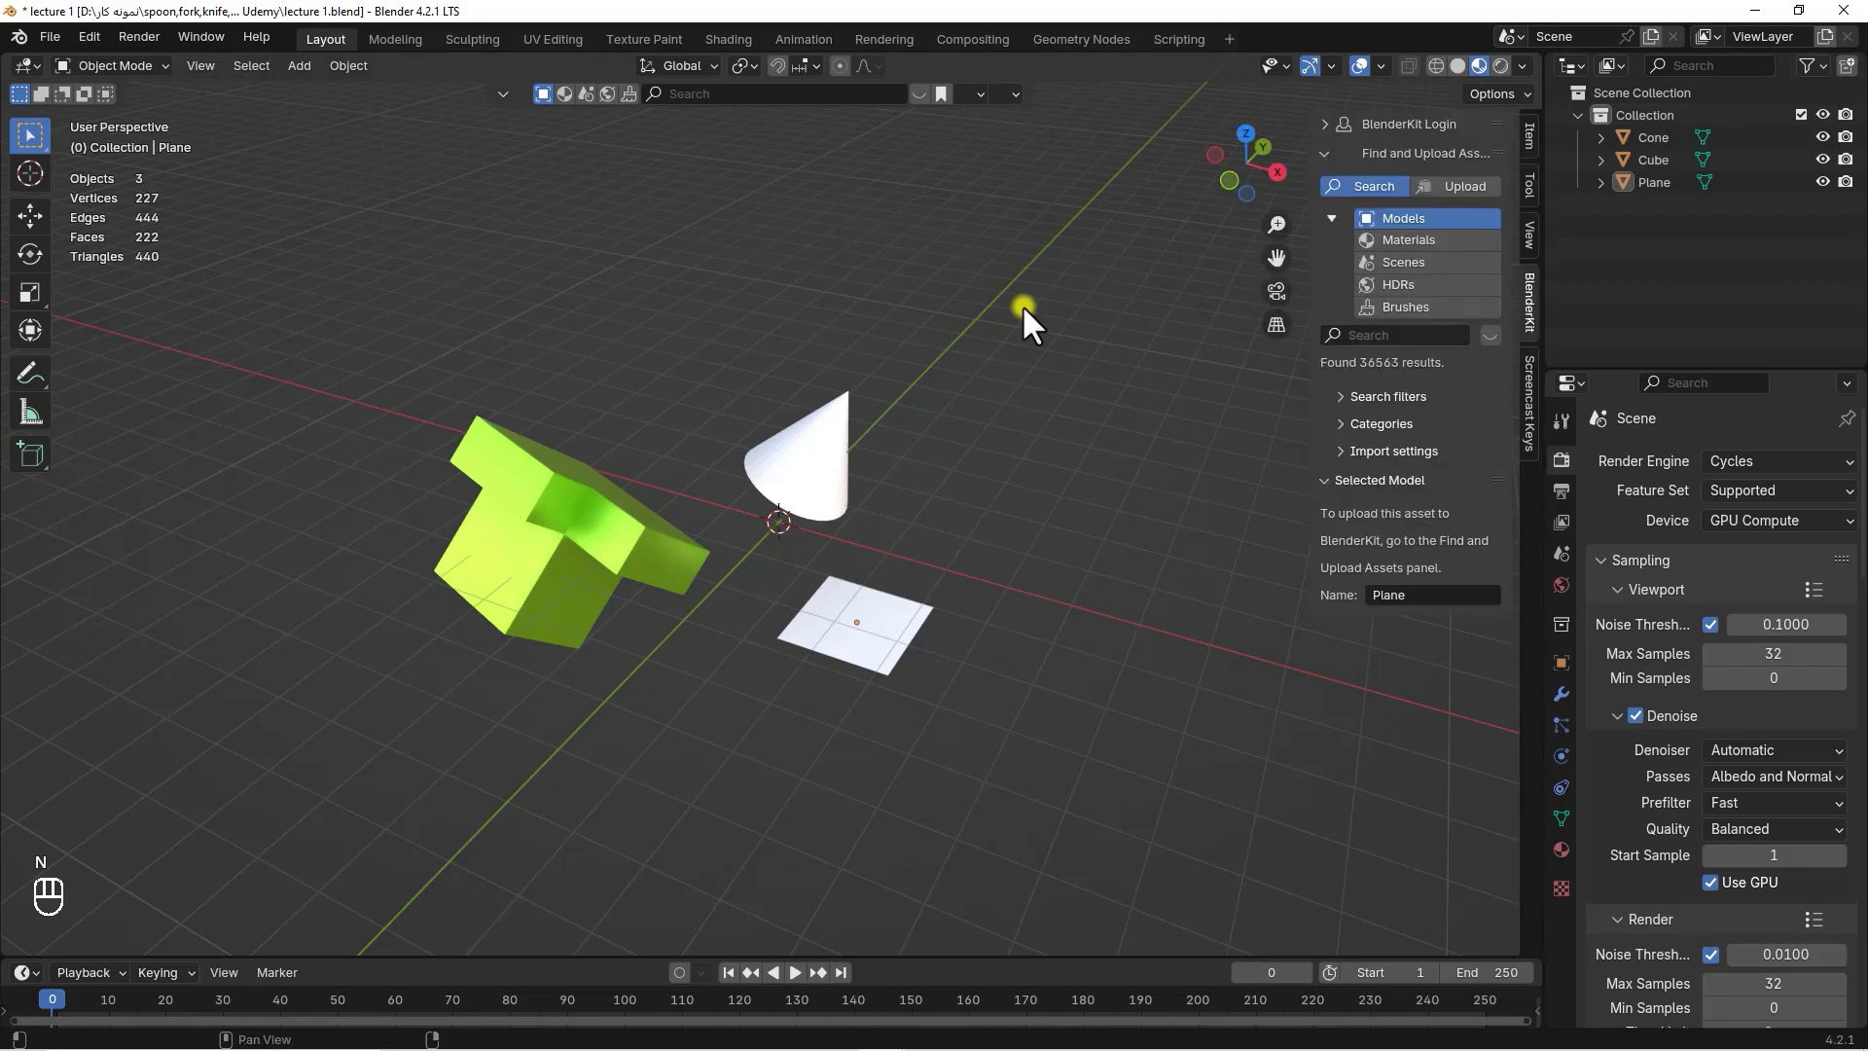
{"action": "left_click", "coordinate": [1527, 233]}
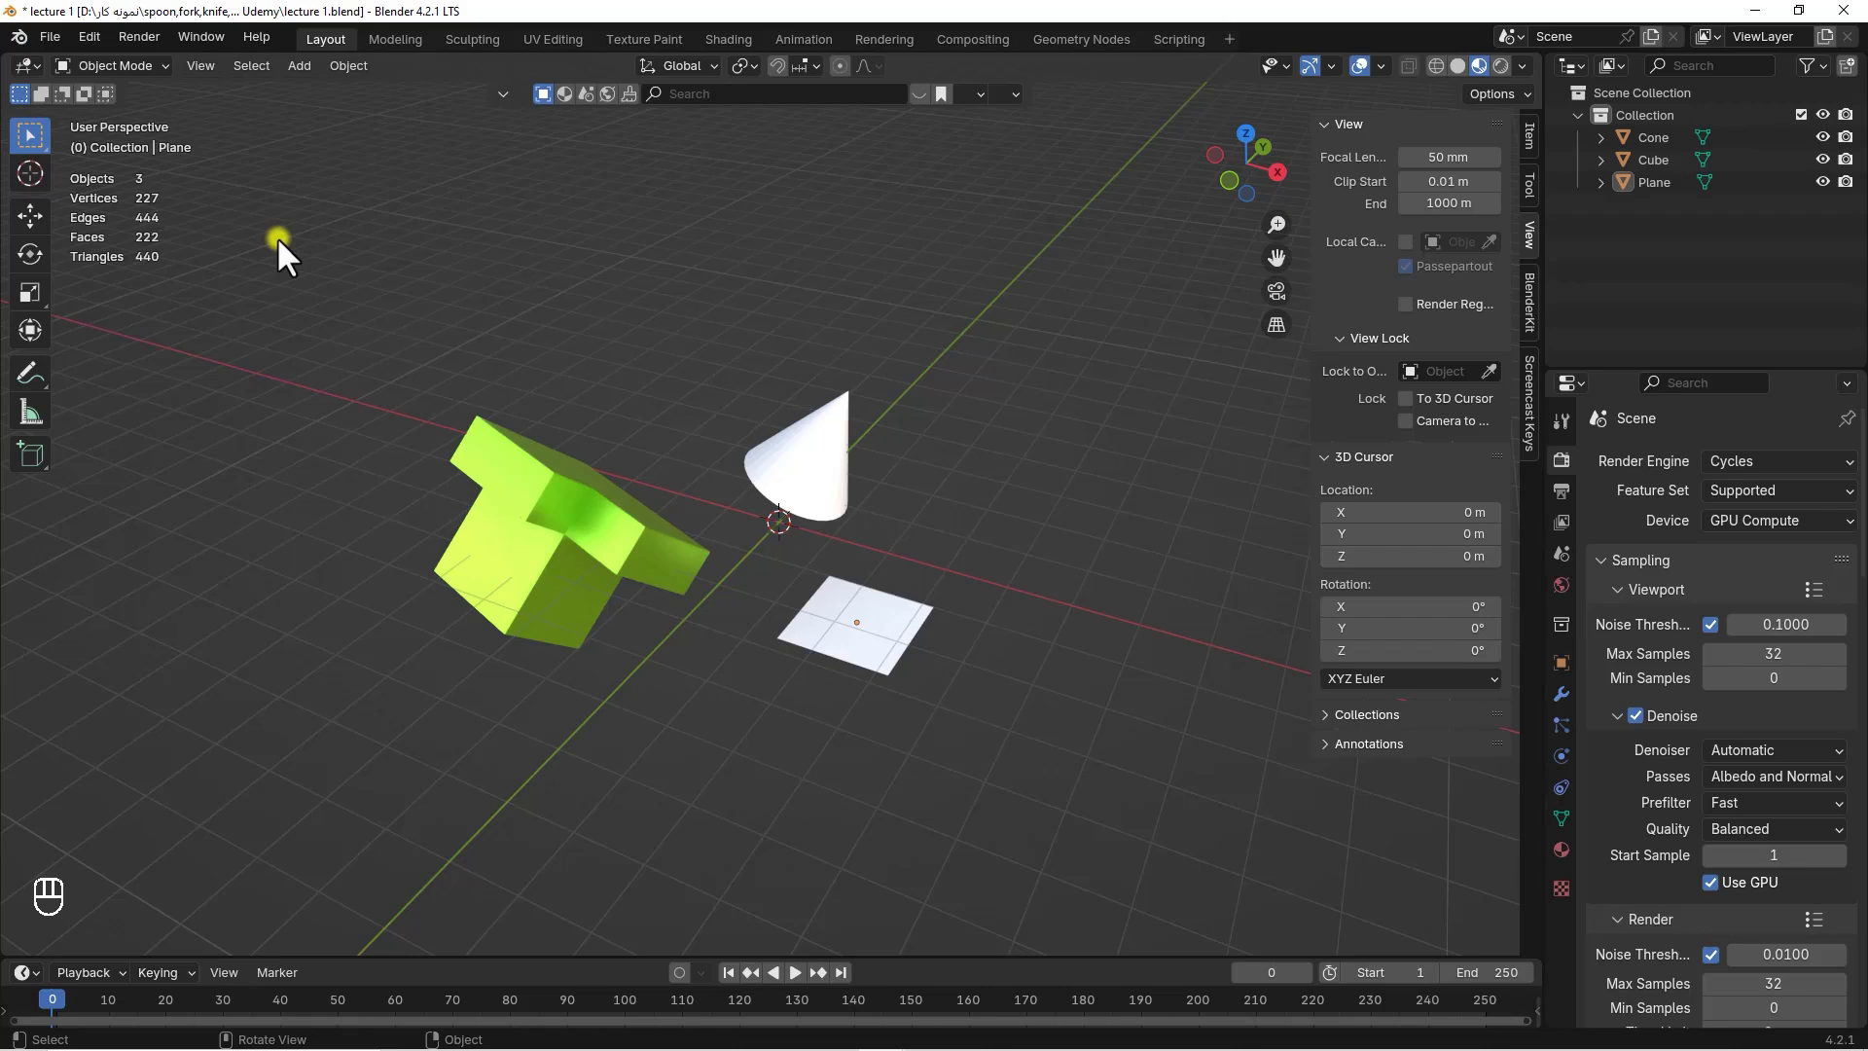
{"action": "left_click", "coordinate": [32, 63]}
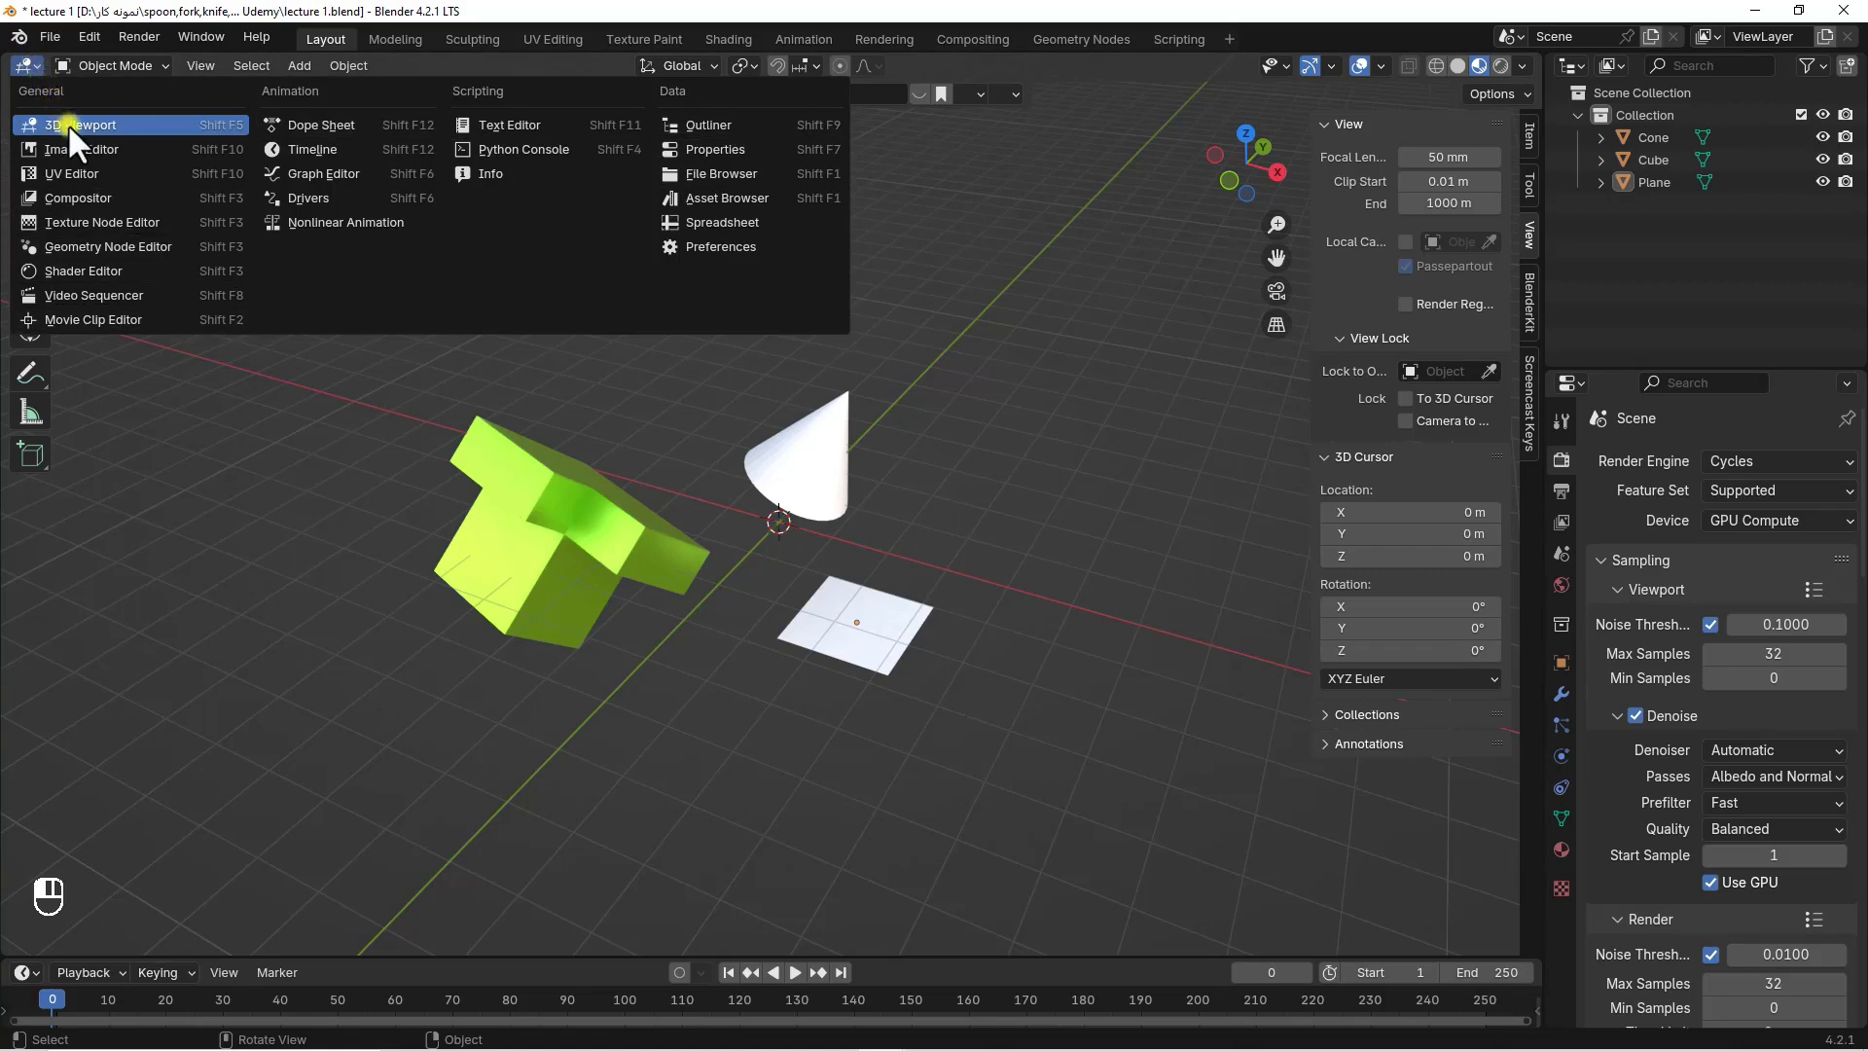
{"action": "left_click", "coordinate": [26, 64]}
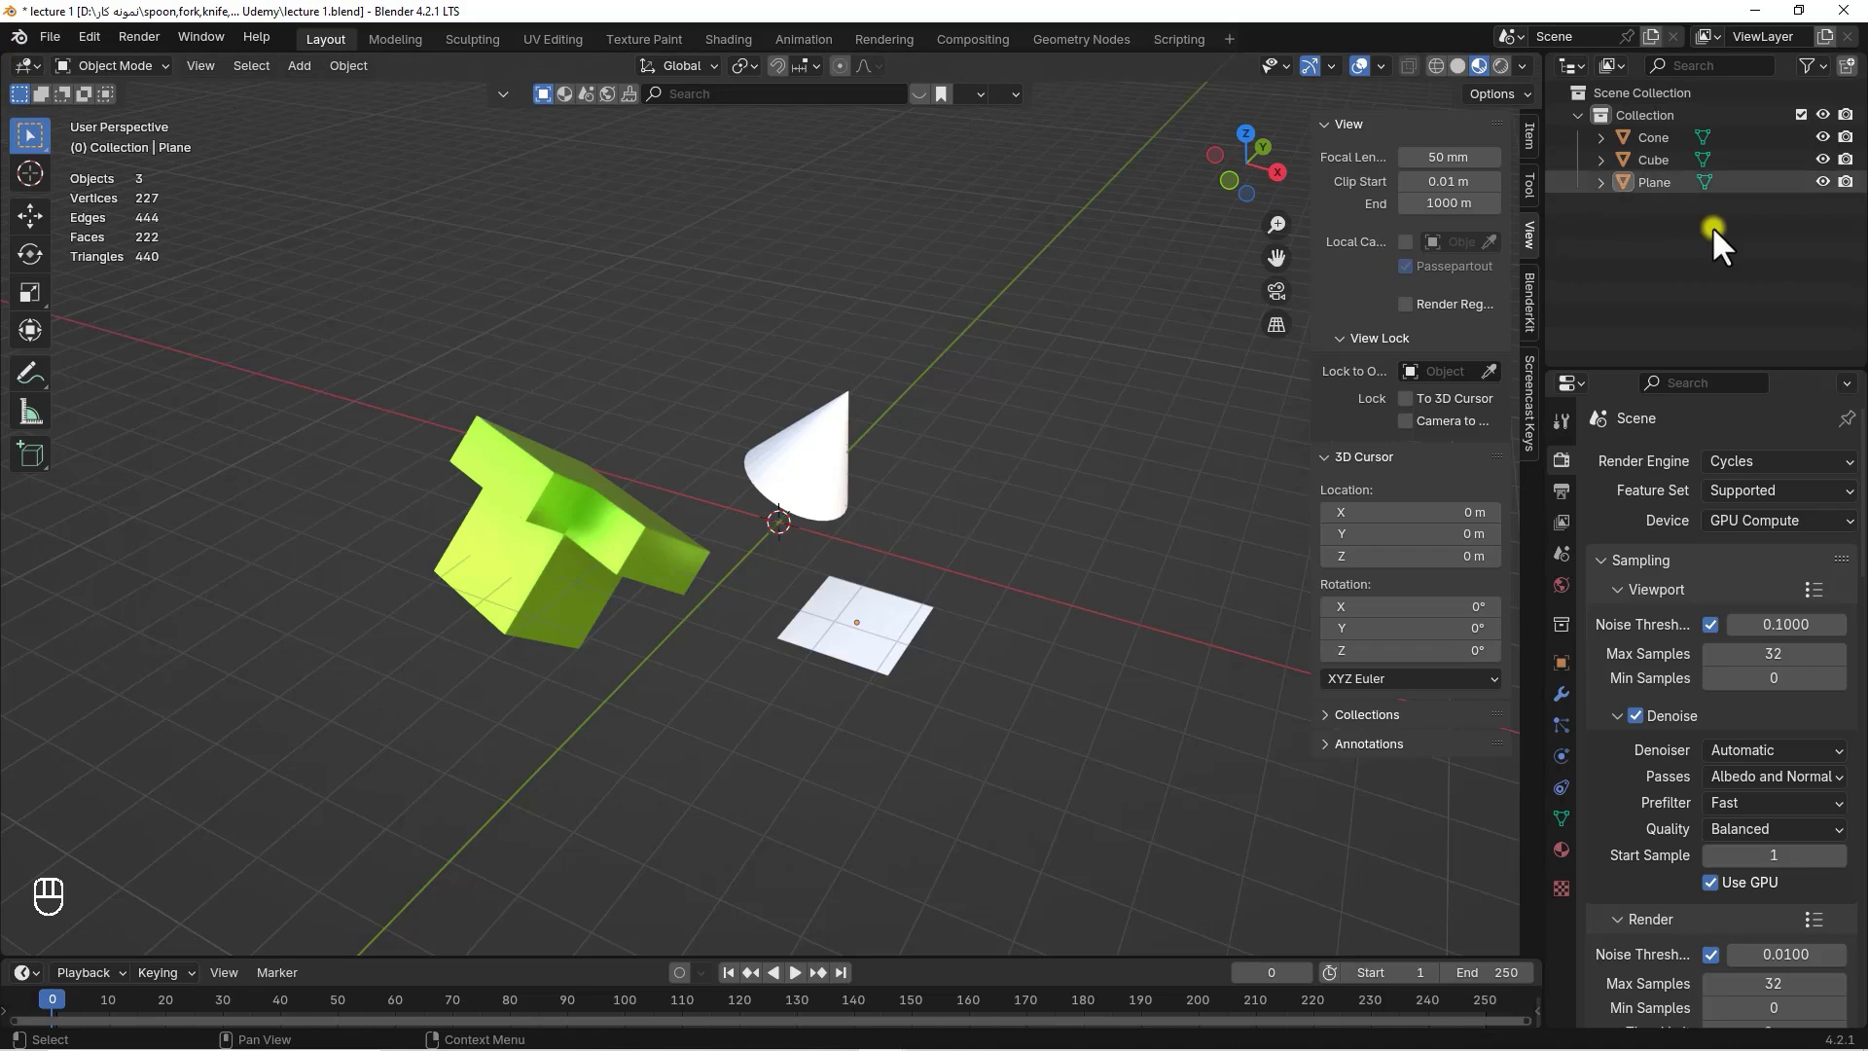
{"action": "left_click", "coordinate": [1571, 66]}
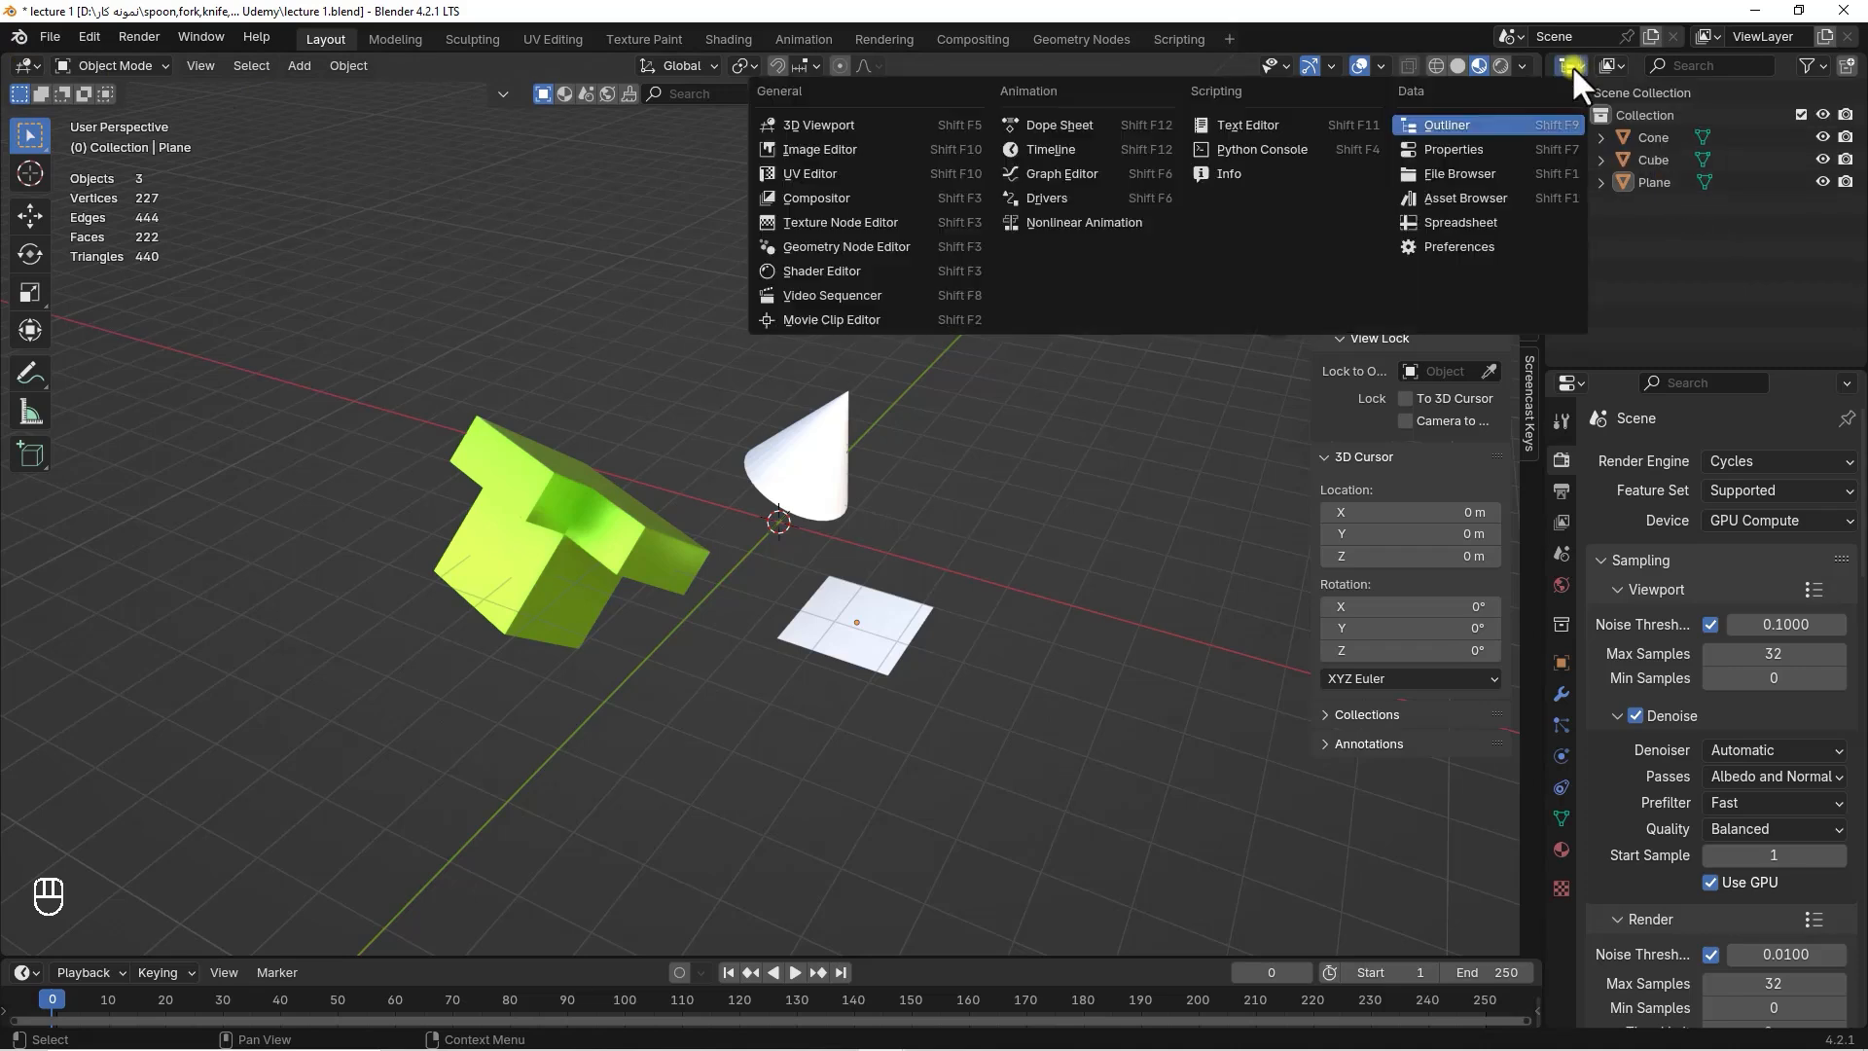
{"action": "left_click", "coordinate": [1572, 64]}
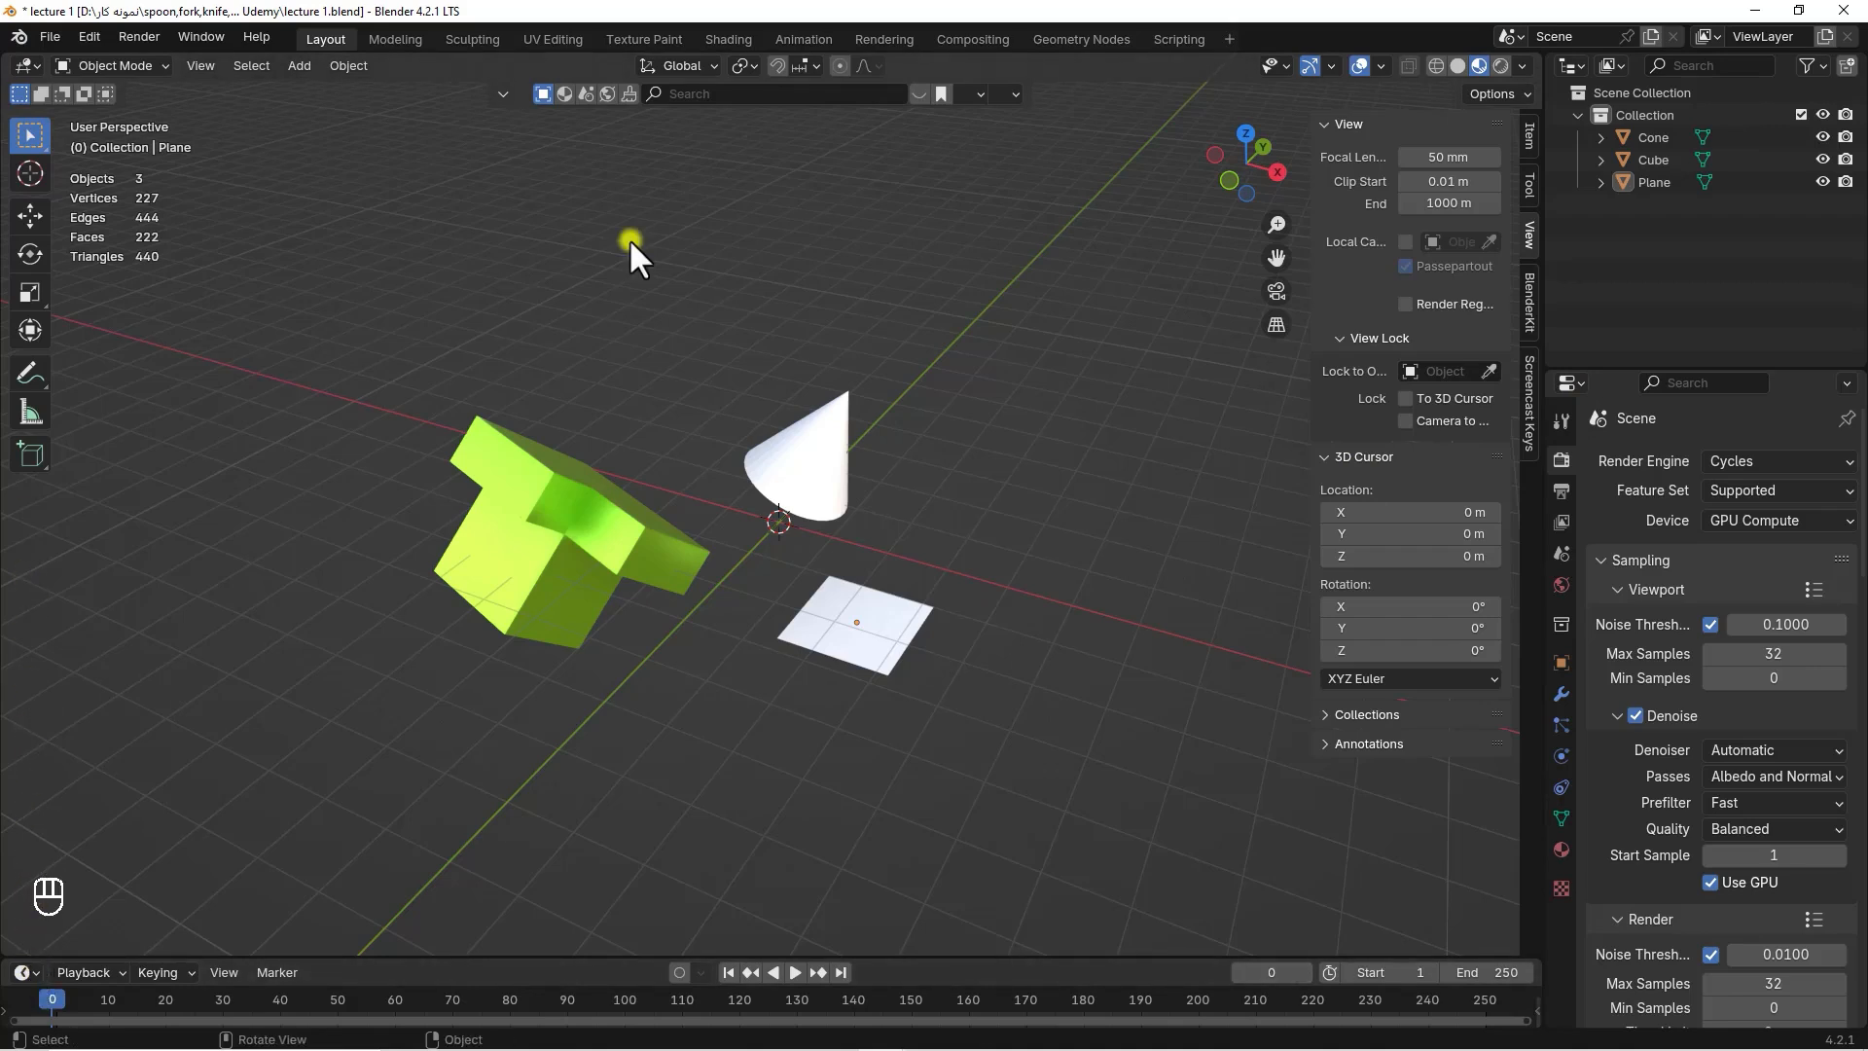
Move the green cube-based shape by about -0.56 m in X, -0.13 m in Y and 0.24 m in Z
{"action": "left_click", "coordinate": [552, 547]}
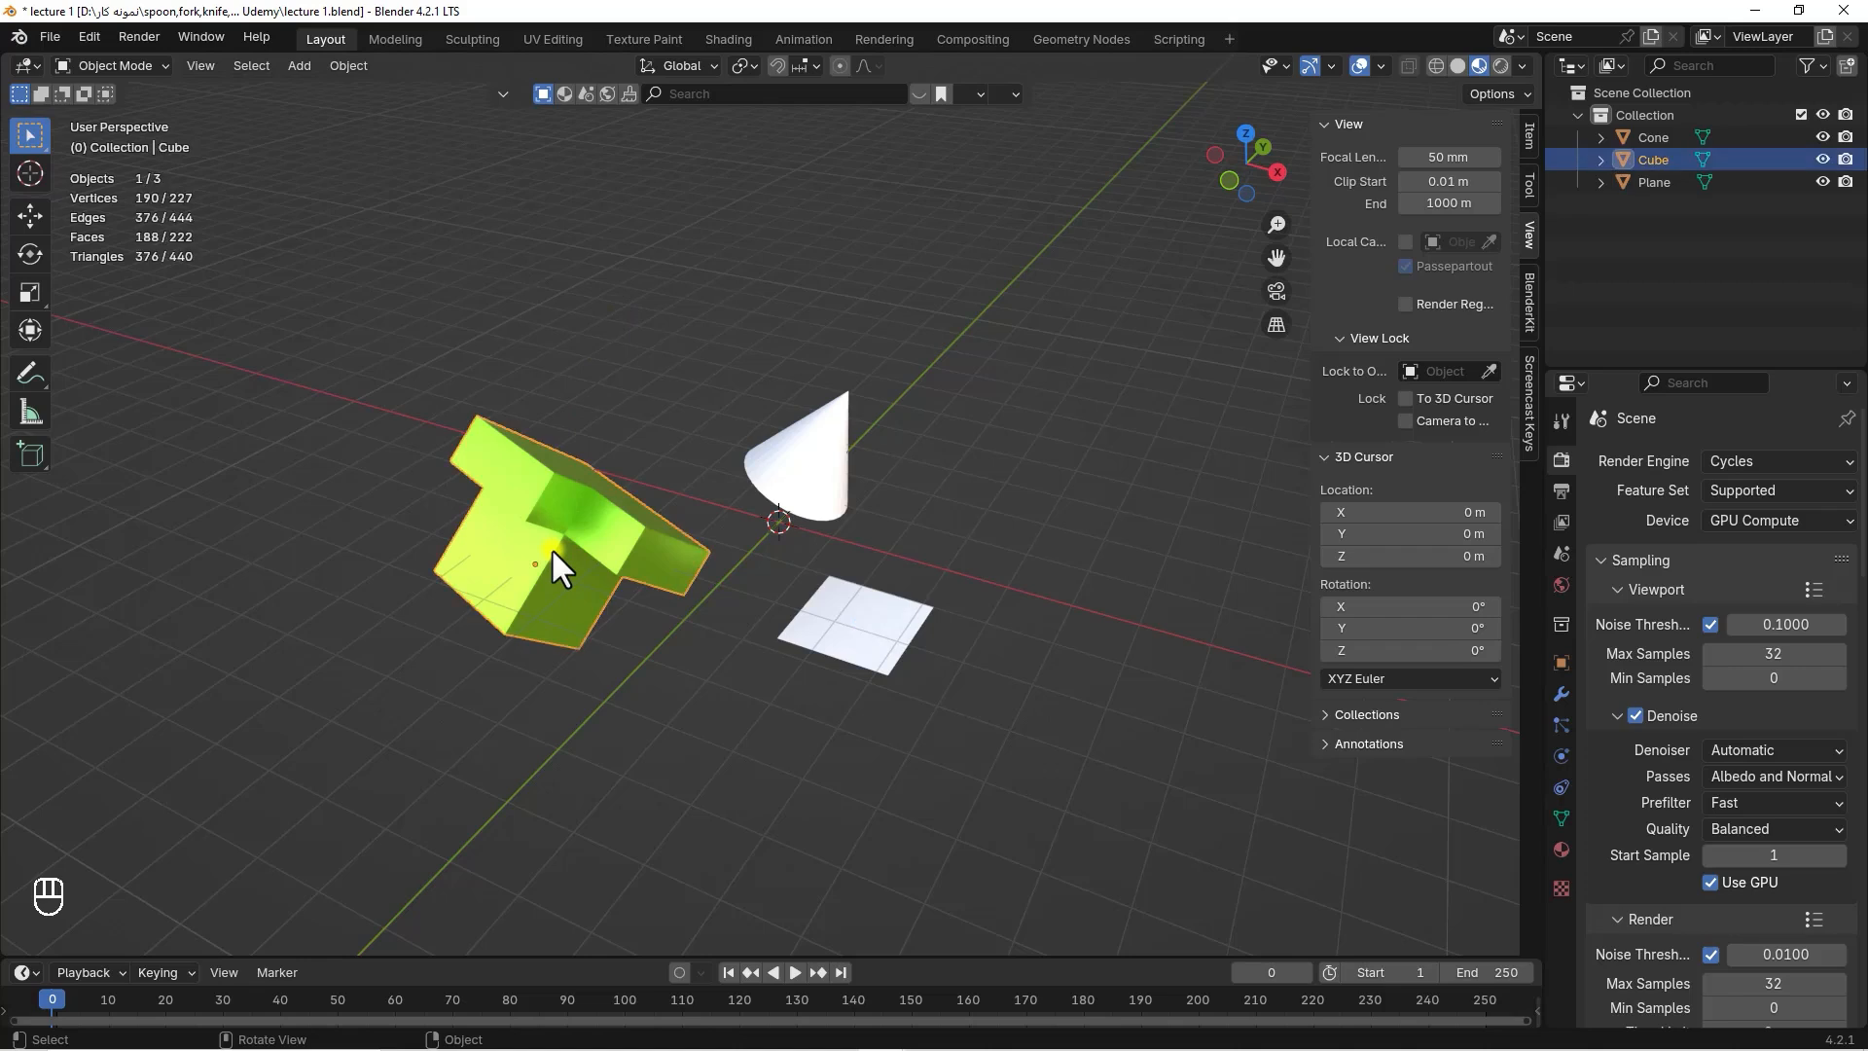
{"action": "key", "text": "g"}
{"action": "left_click", "coordinate": [531, 518]}
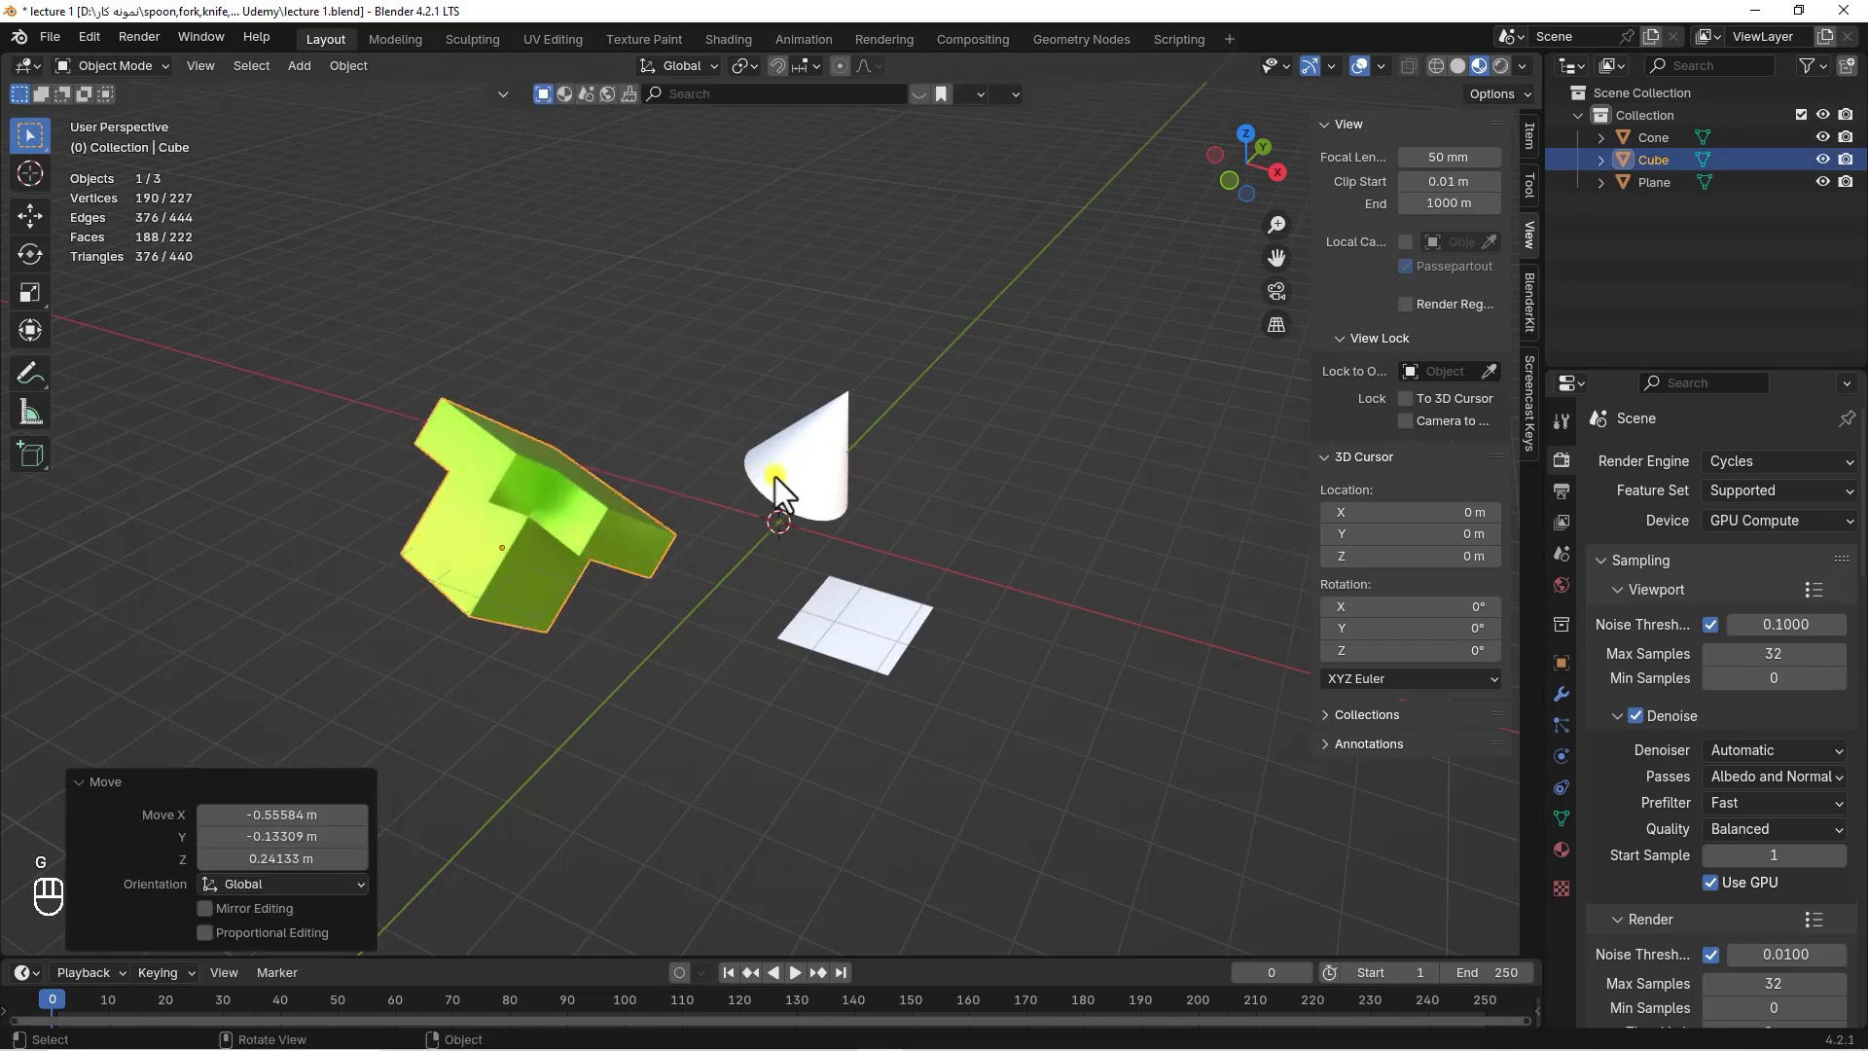
Move the cone slightly higher above the world origin
{"action": "left_click", "coordinate": [804, 471]}
{"action": "key", "text": "g"}
{"action": "left_click", "coordinate": [810, 436]}
Move the plane by about -0.41 m in X, -0.26 m in Y and -0.05 m in Z
{"action": "left_click", "coordinate": [888, 642]}
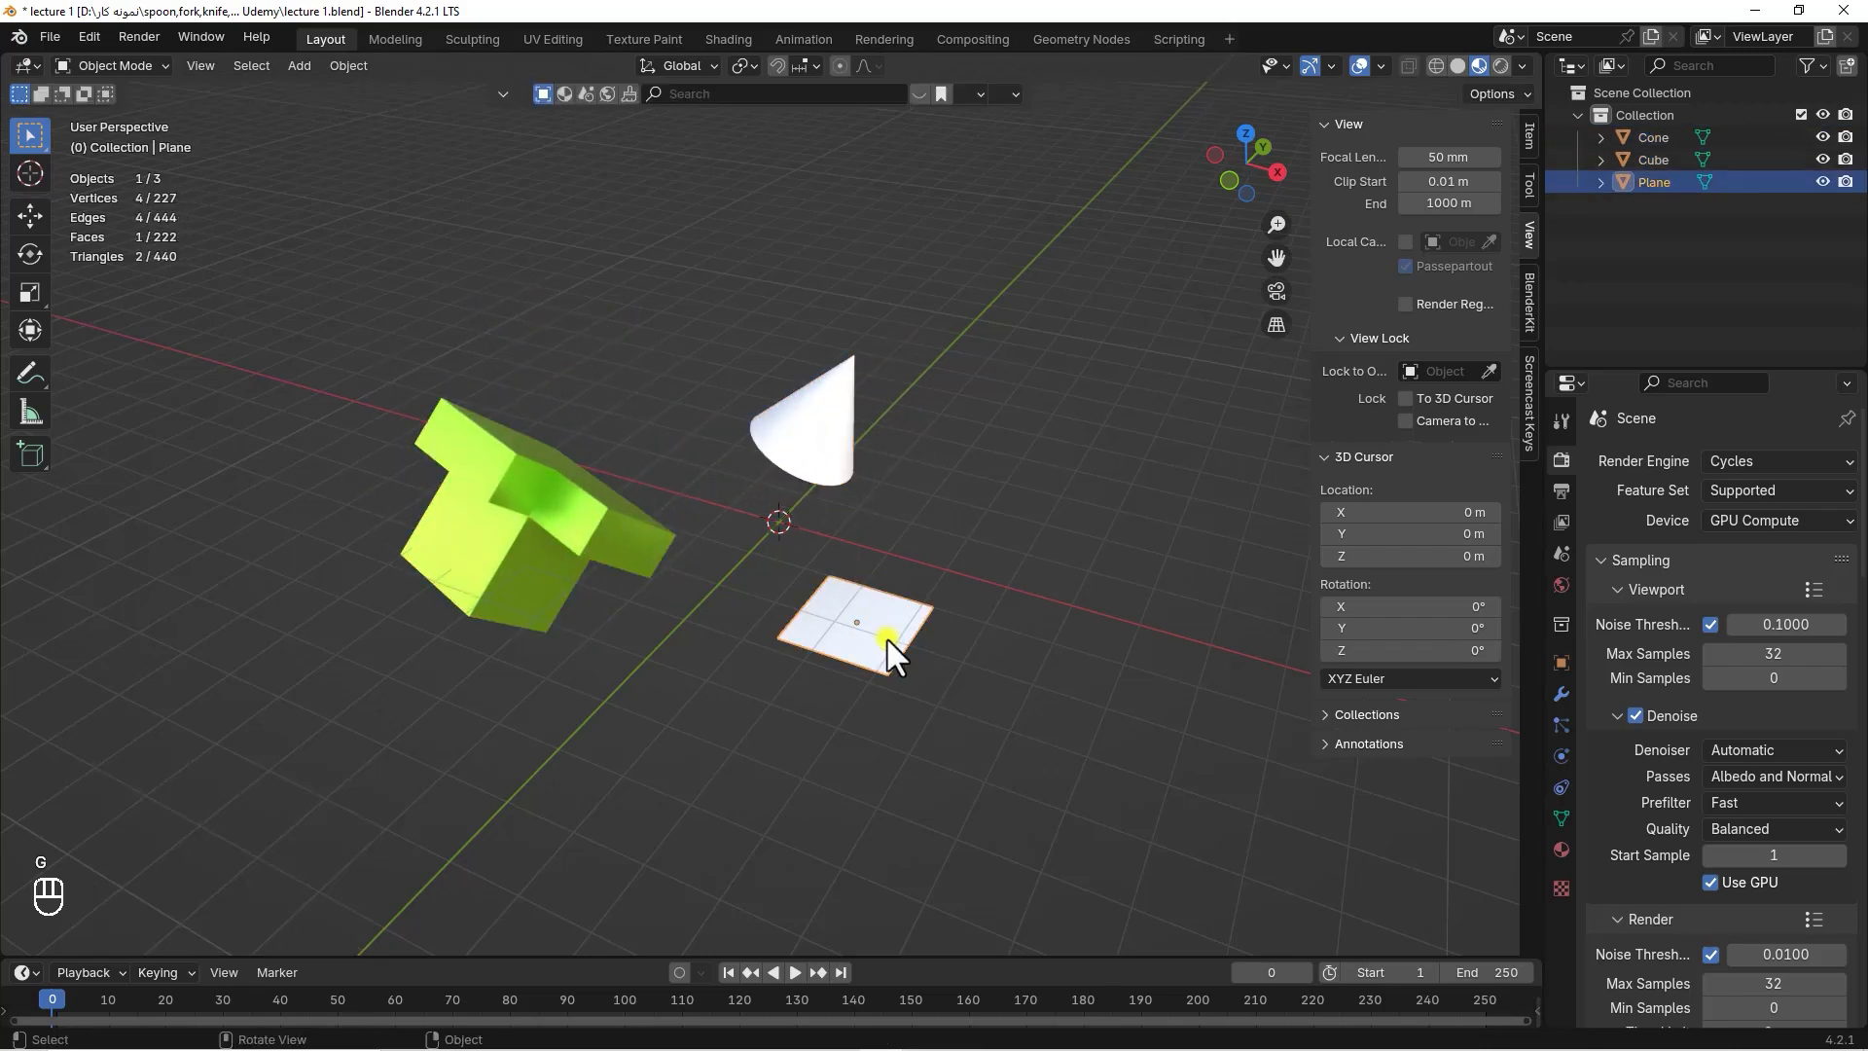
{"action": "key", "text": "g"}
{"action": "right_click", "coordinate": [854, 646]}
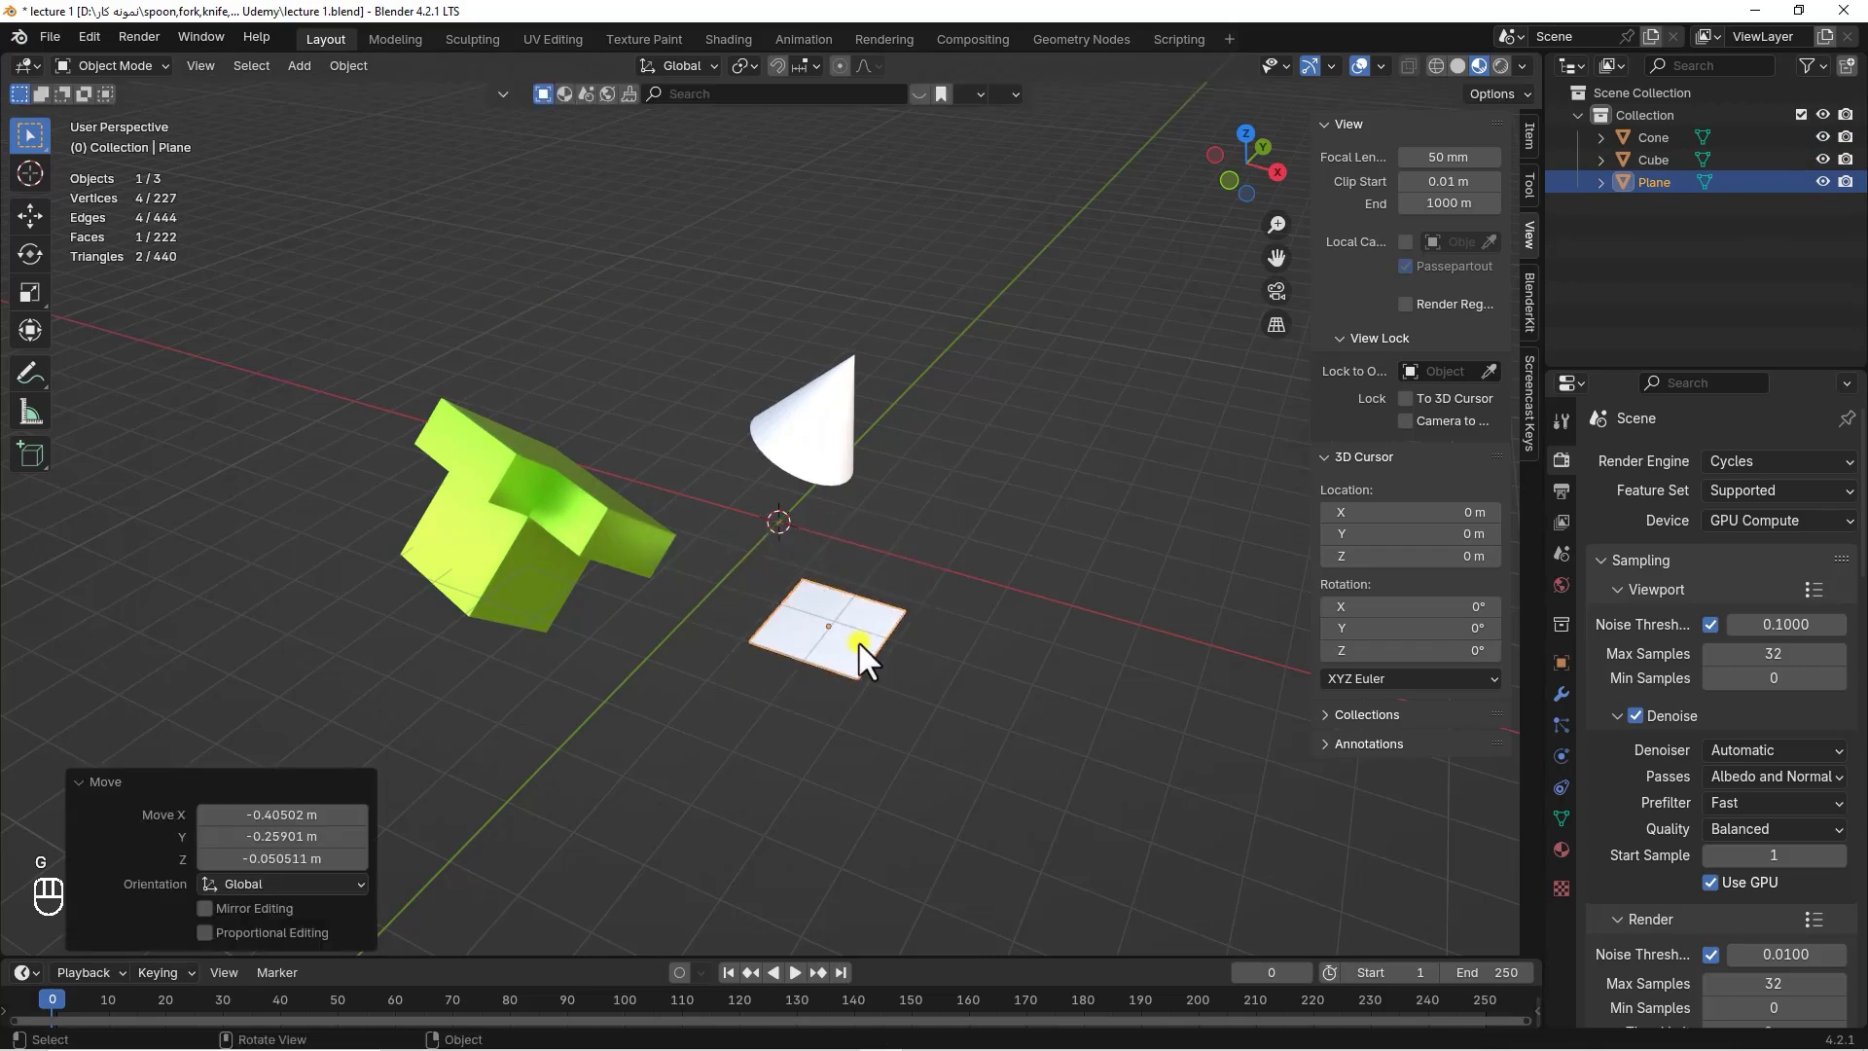
{"action": "left_click", "coordinate": [822, 467]}
{"action": "left_click", "coordinate": [889, 643]}
{"action": "key", "text": "g"}
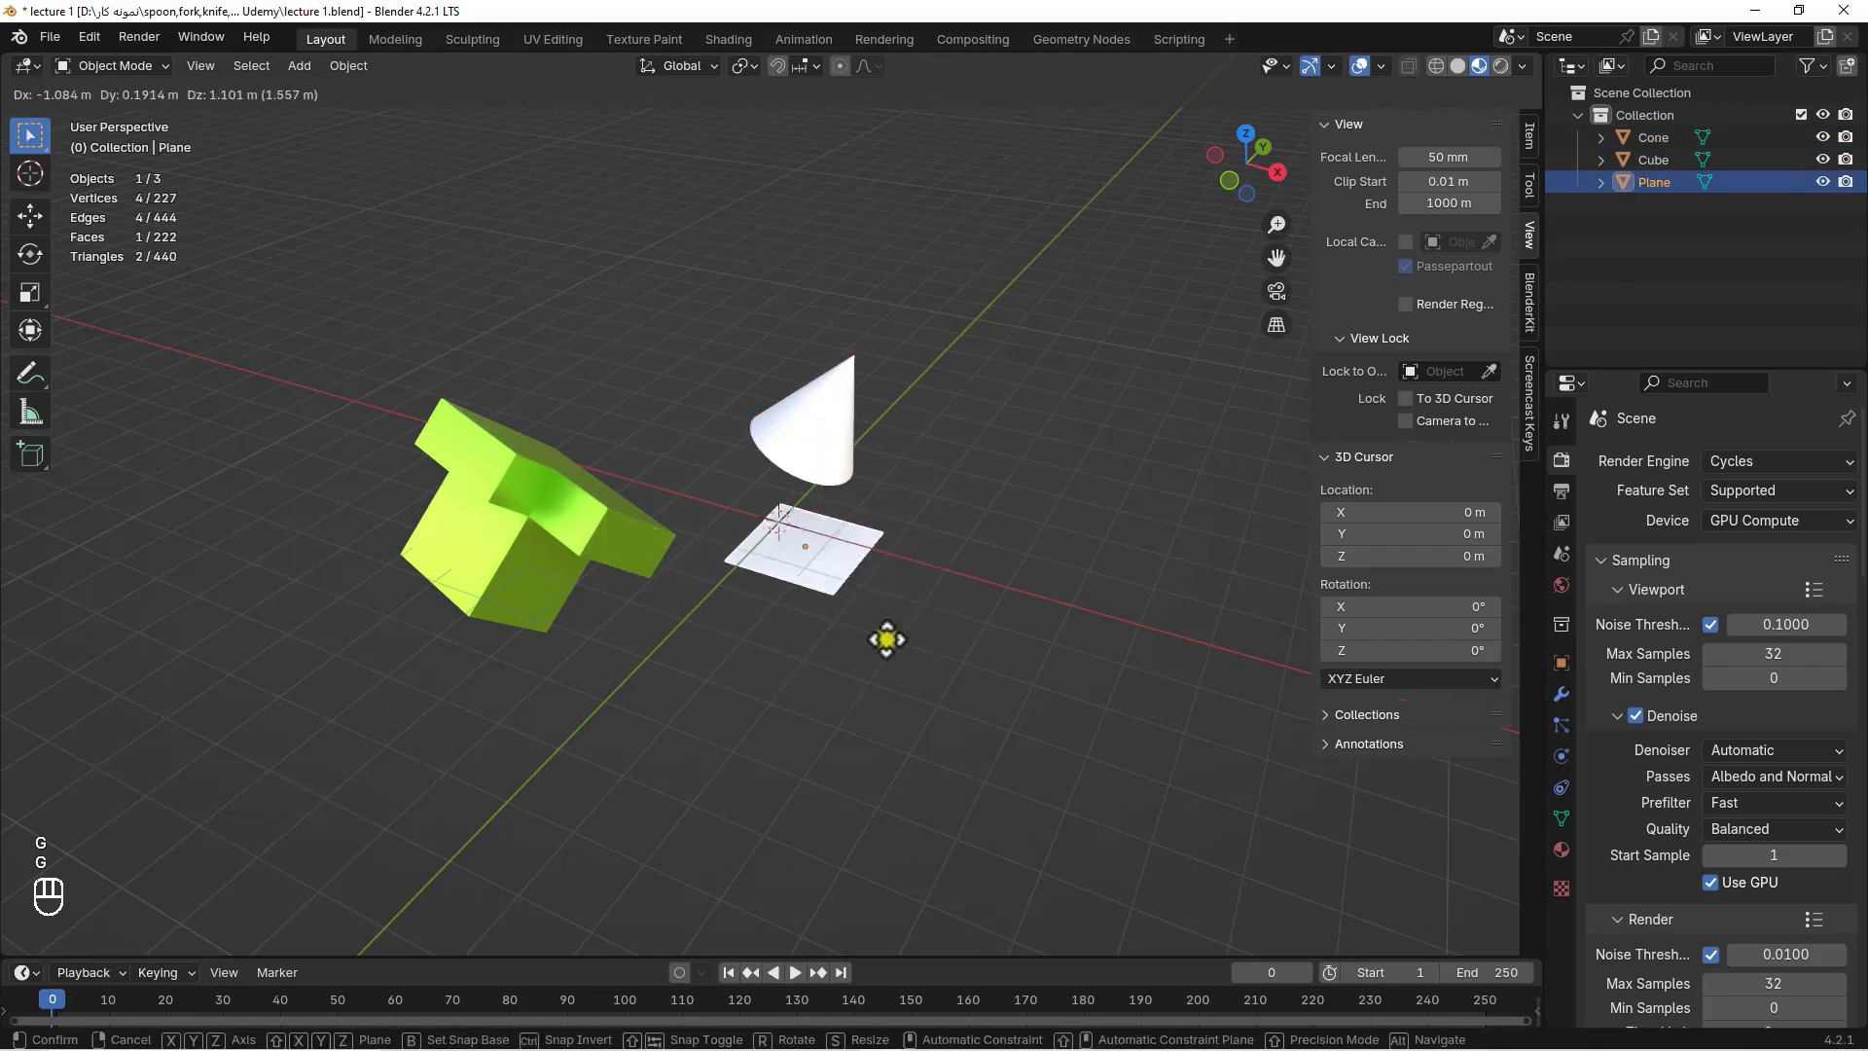
{"action": "left_click", "coordinate": [861, 643]}
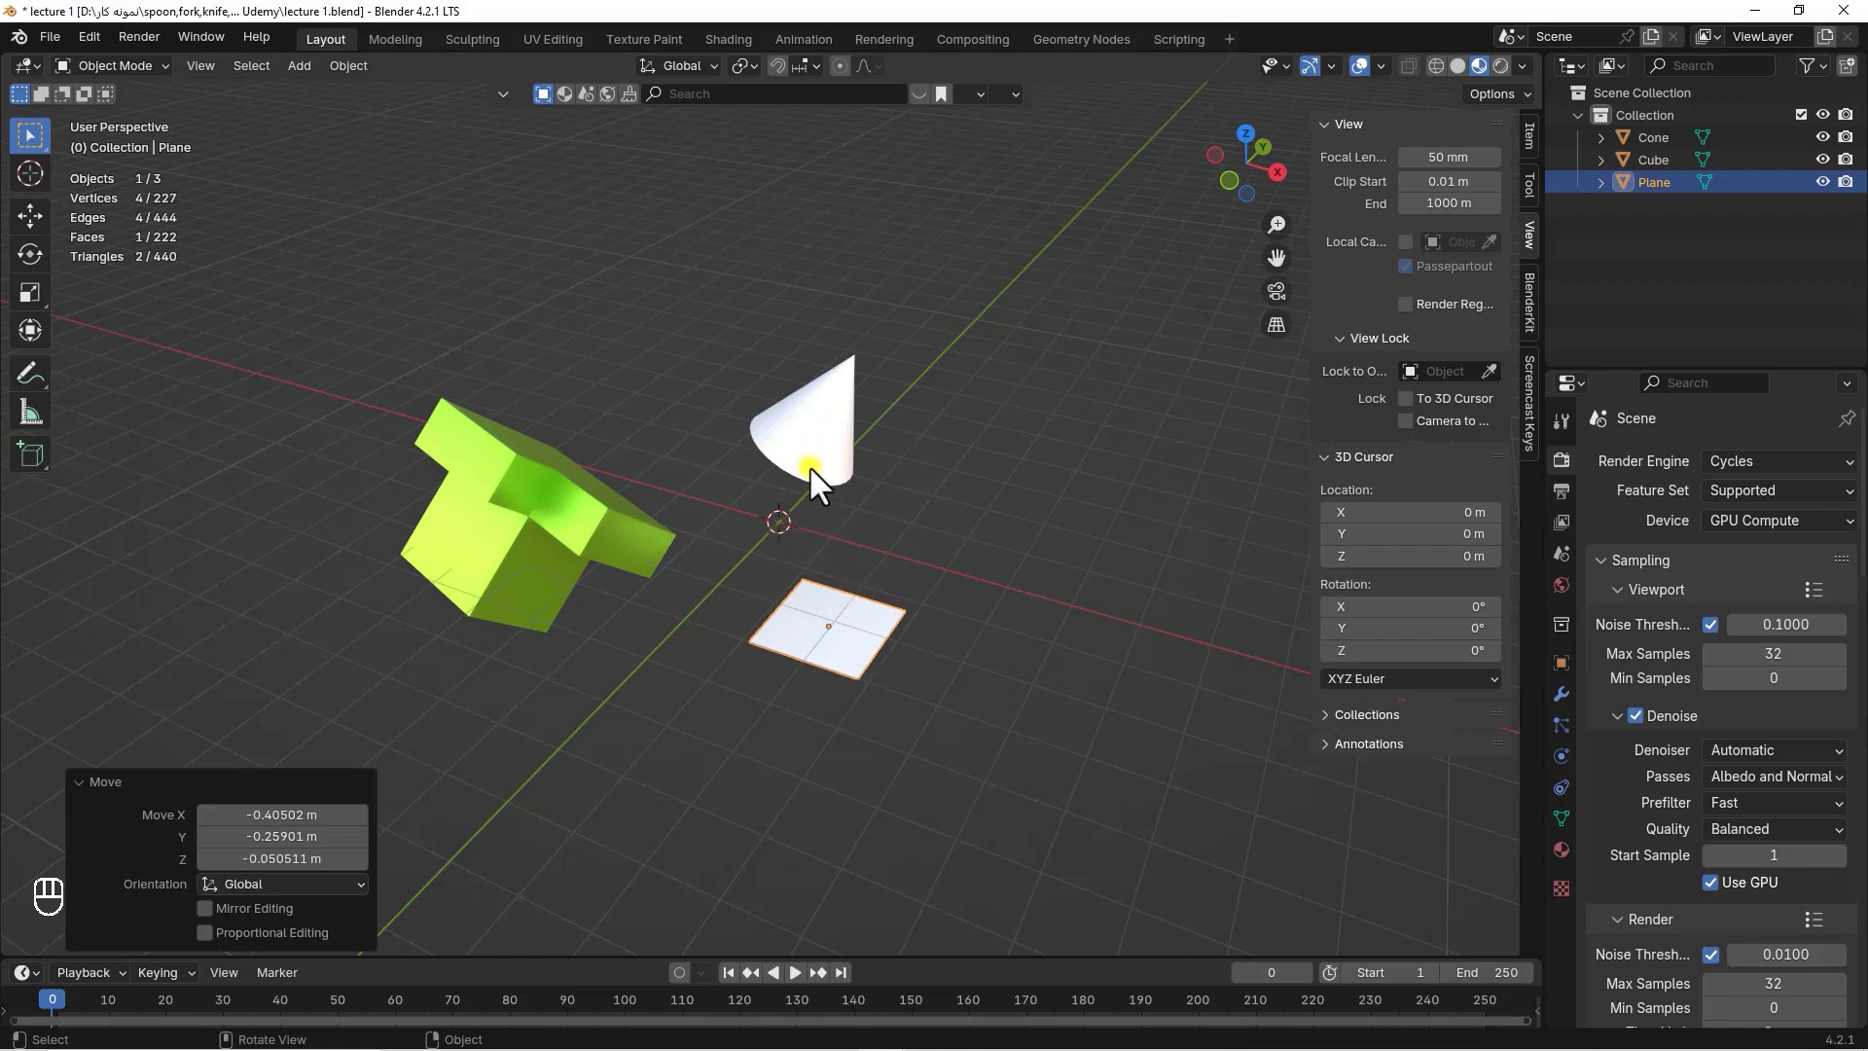
Switch the viewport to solid shading and display the plane's location, rotation, scale and dimensions
{"action": "left_click", "coordinate": [1456, 60]}
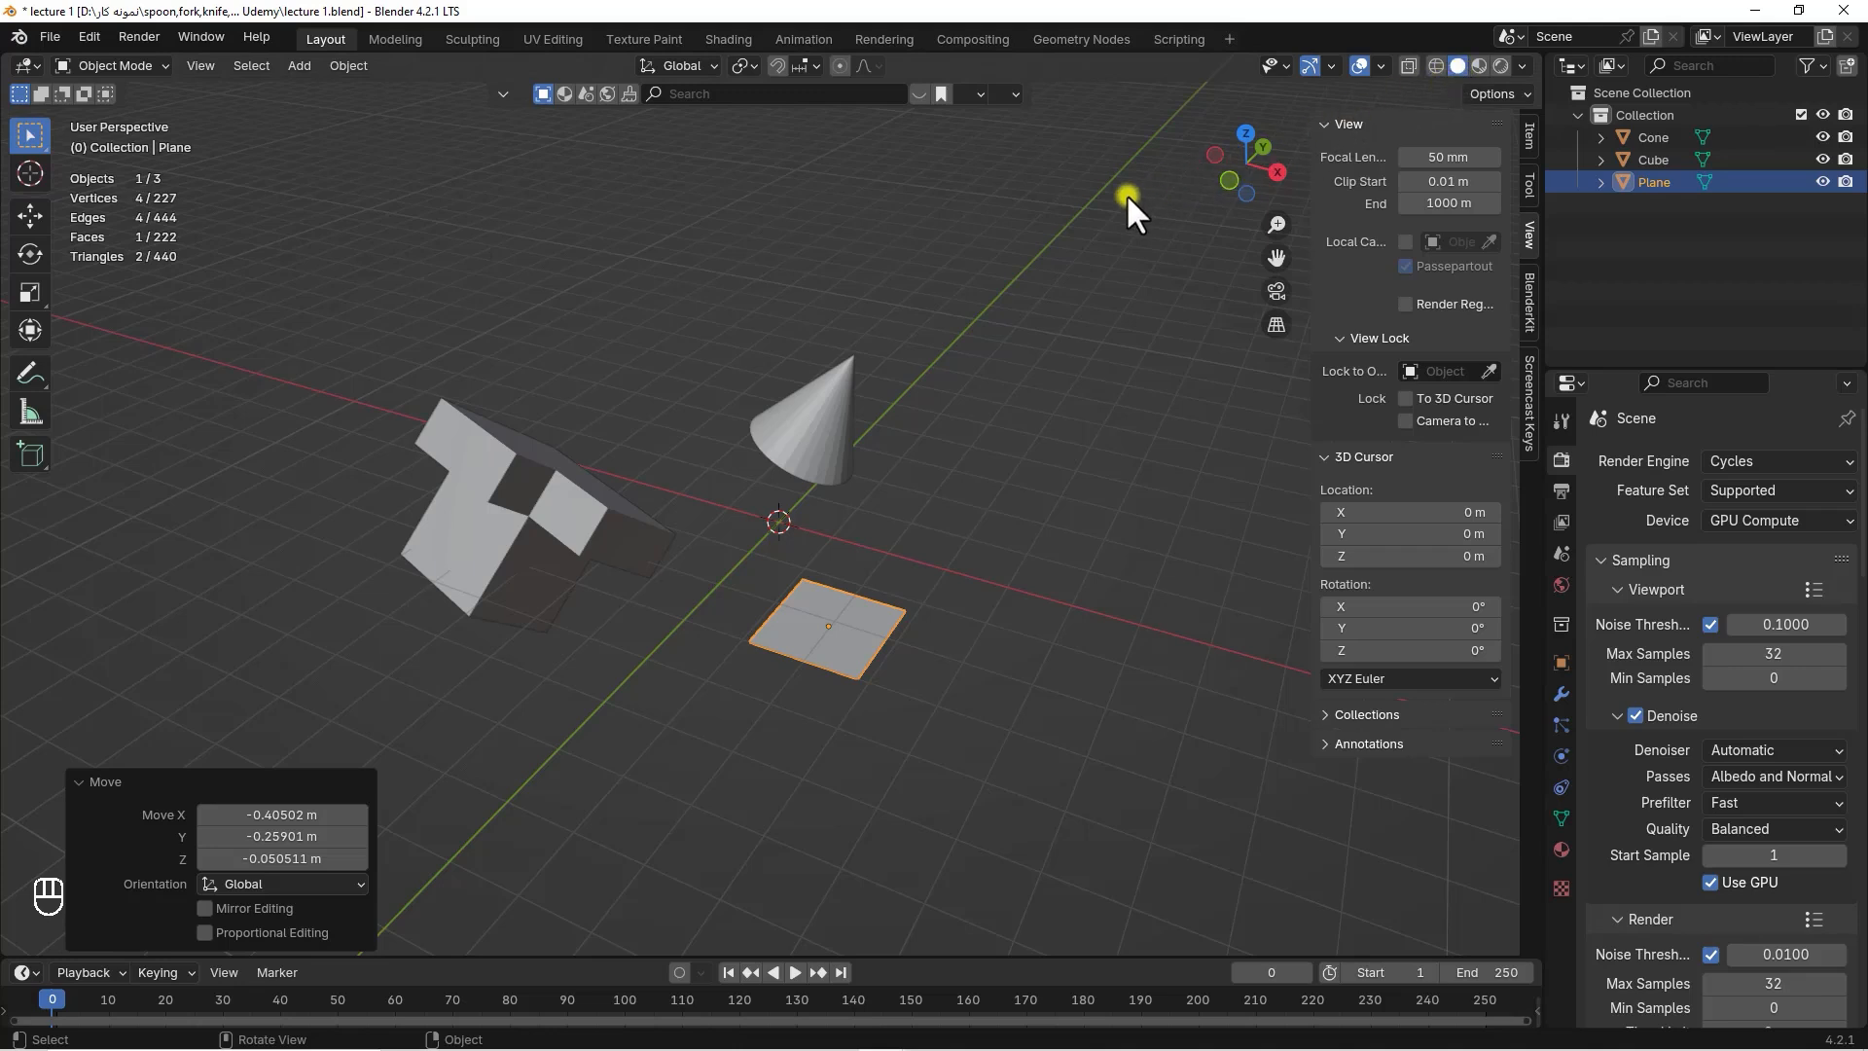
{"action": "key", "text": "n"}
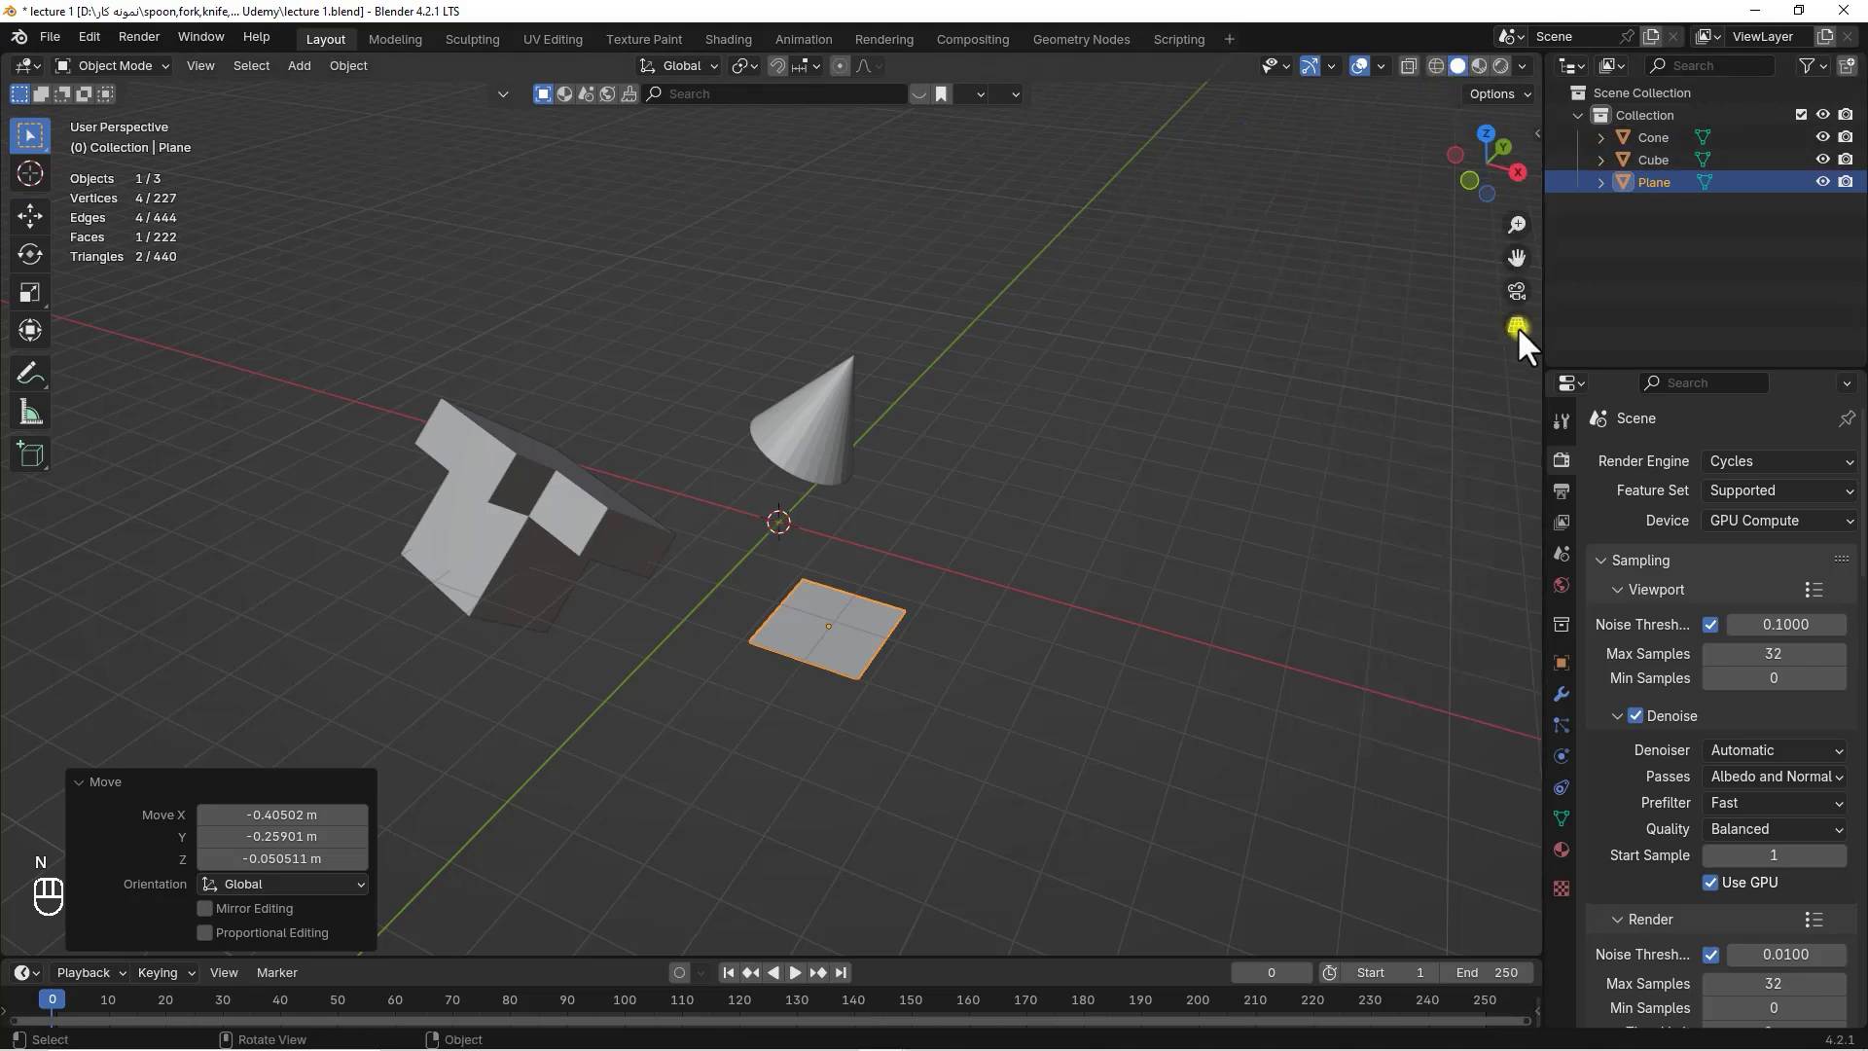
{"action": "key", "text": "n"}
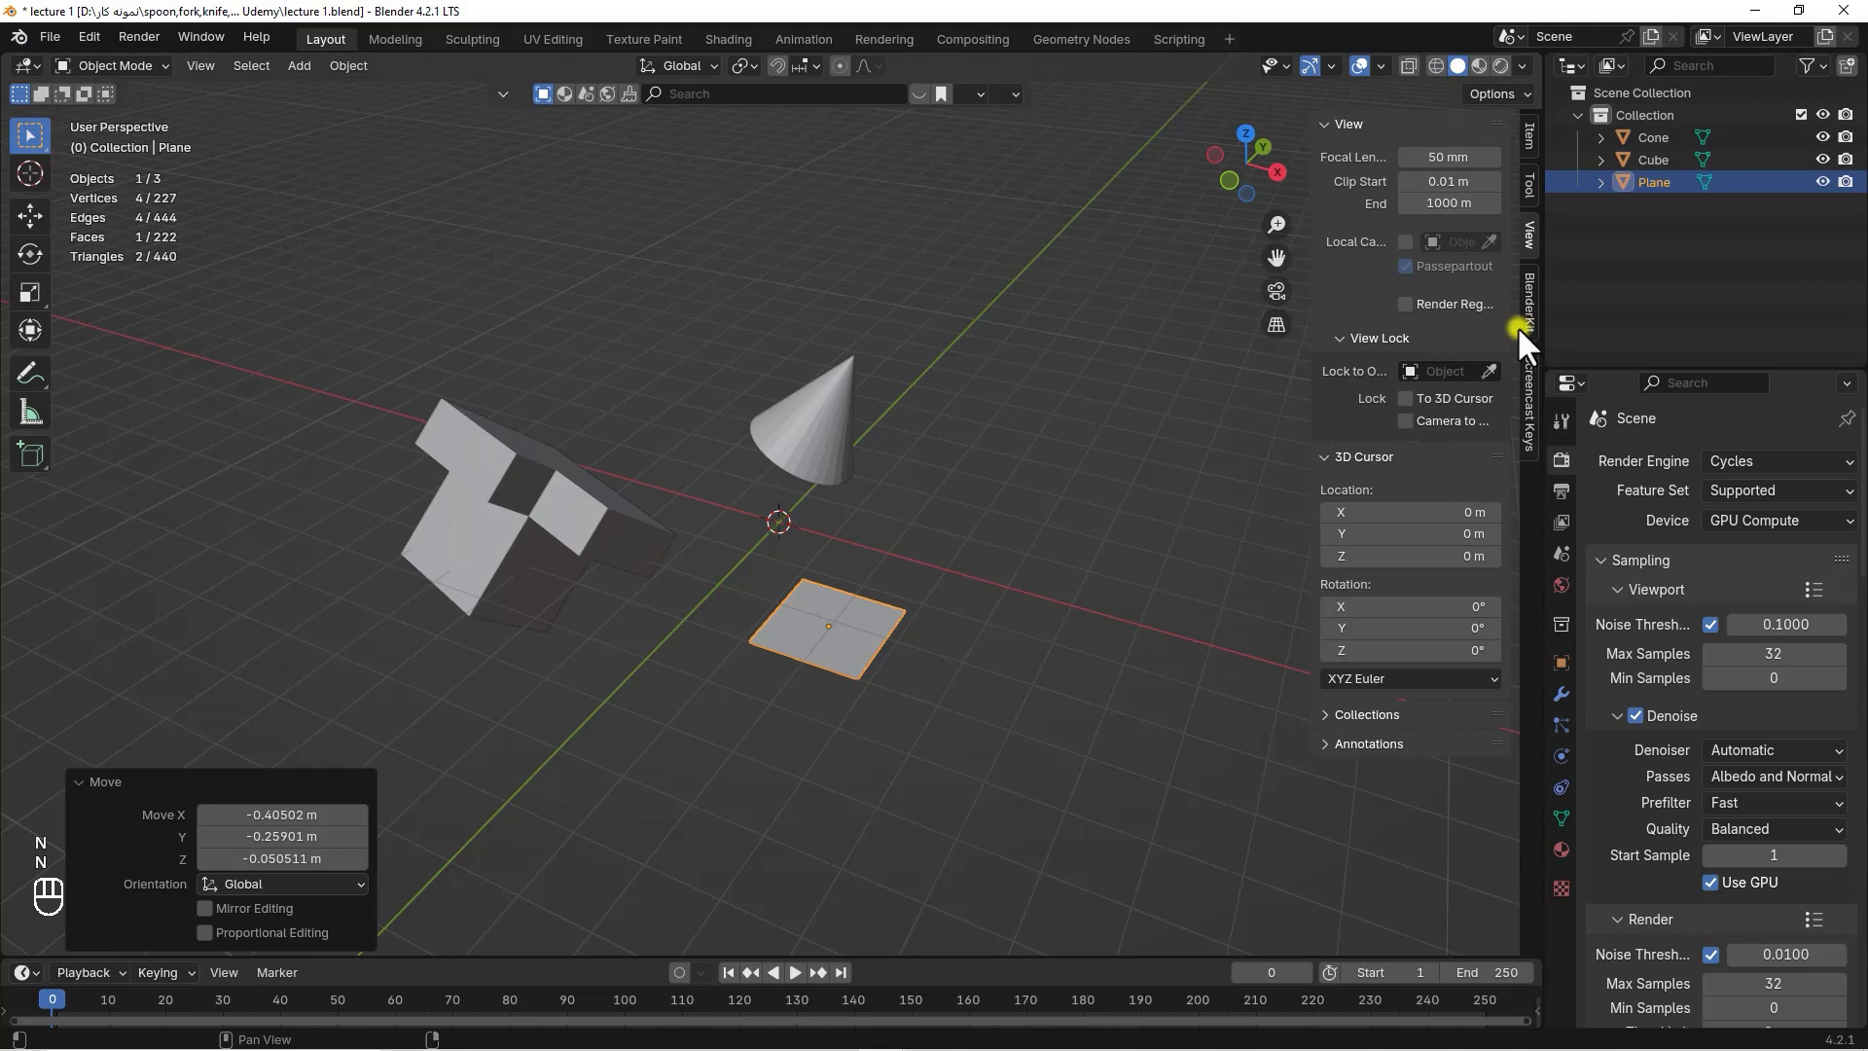
{"action": "left_click", "coordinate": [1524, 137]}
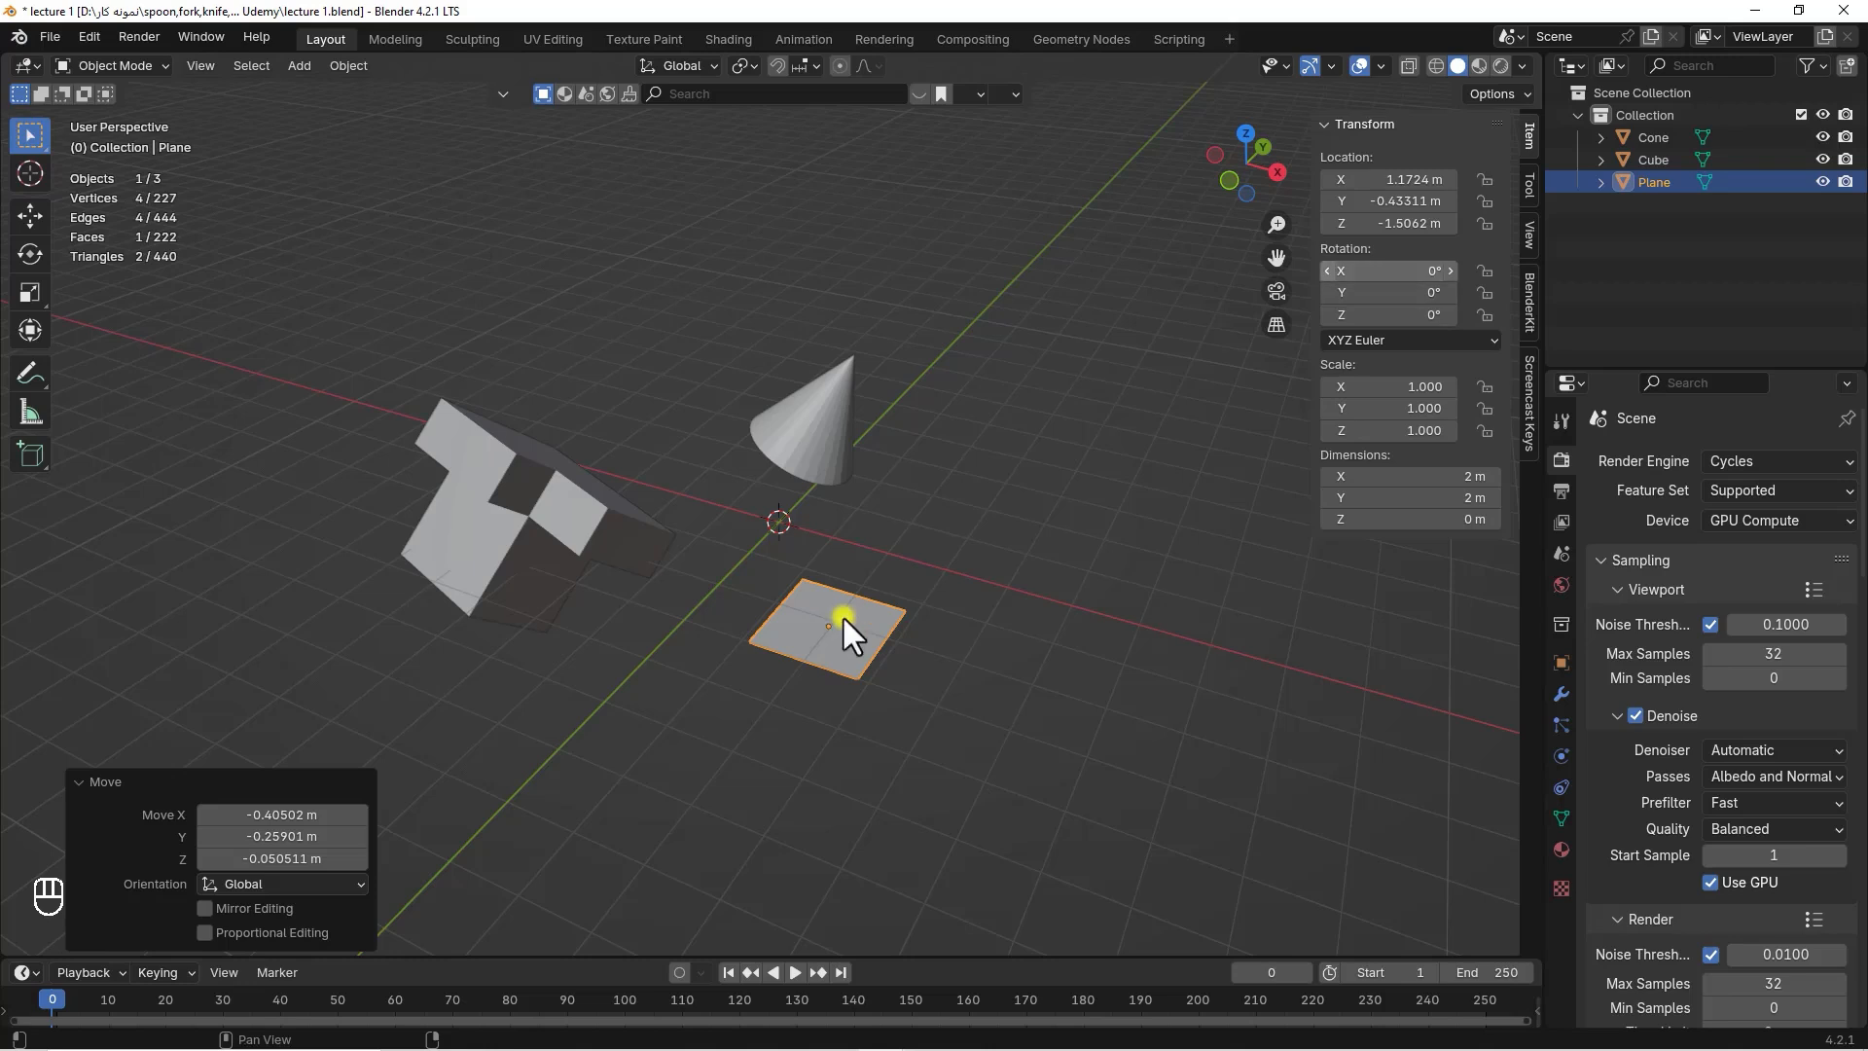
Rotate the plane by about -18.7° around the view axis and deselect it
{"action": "key", "text": "r"}
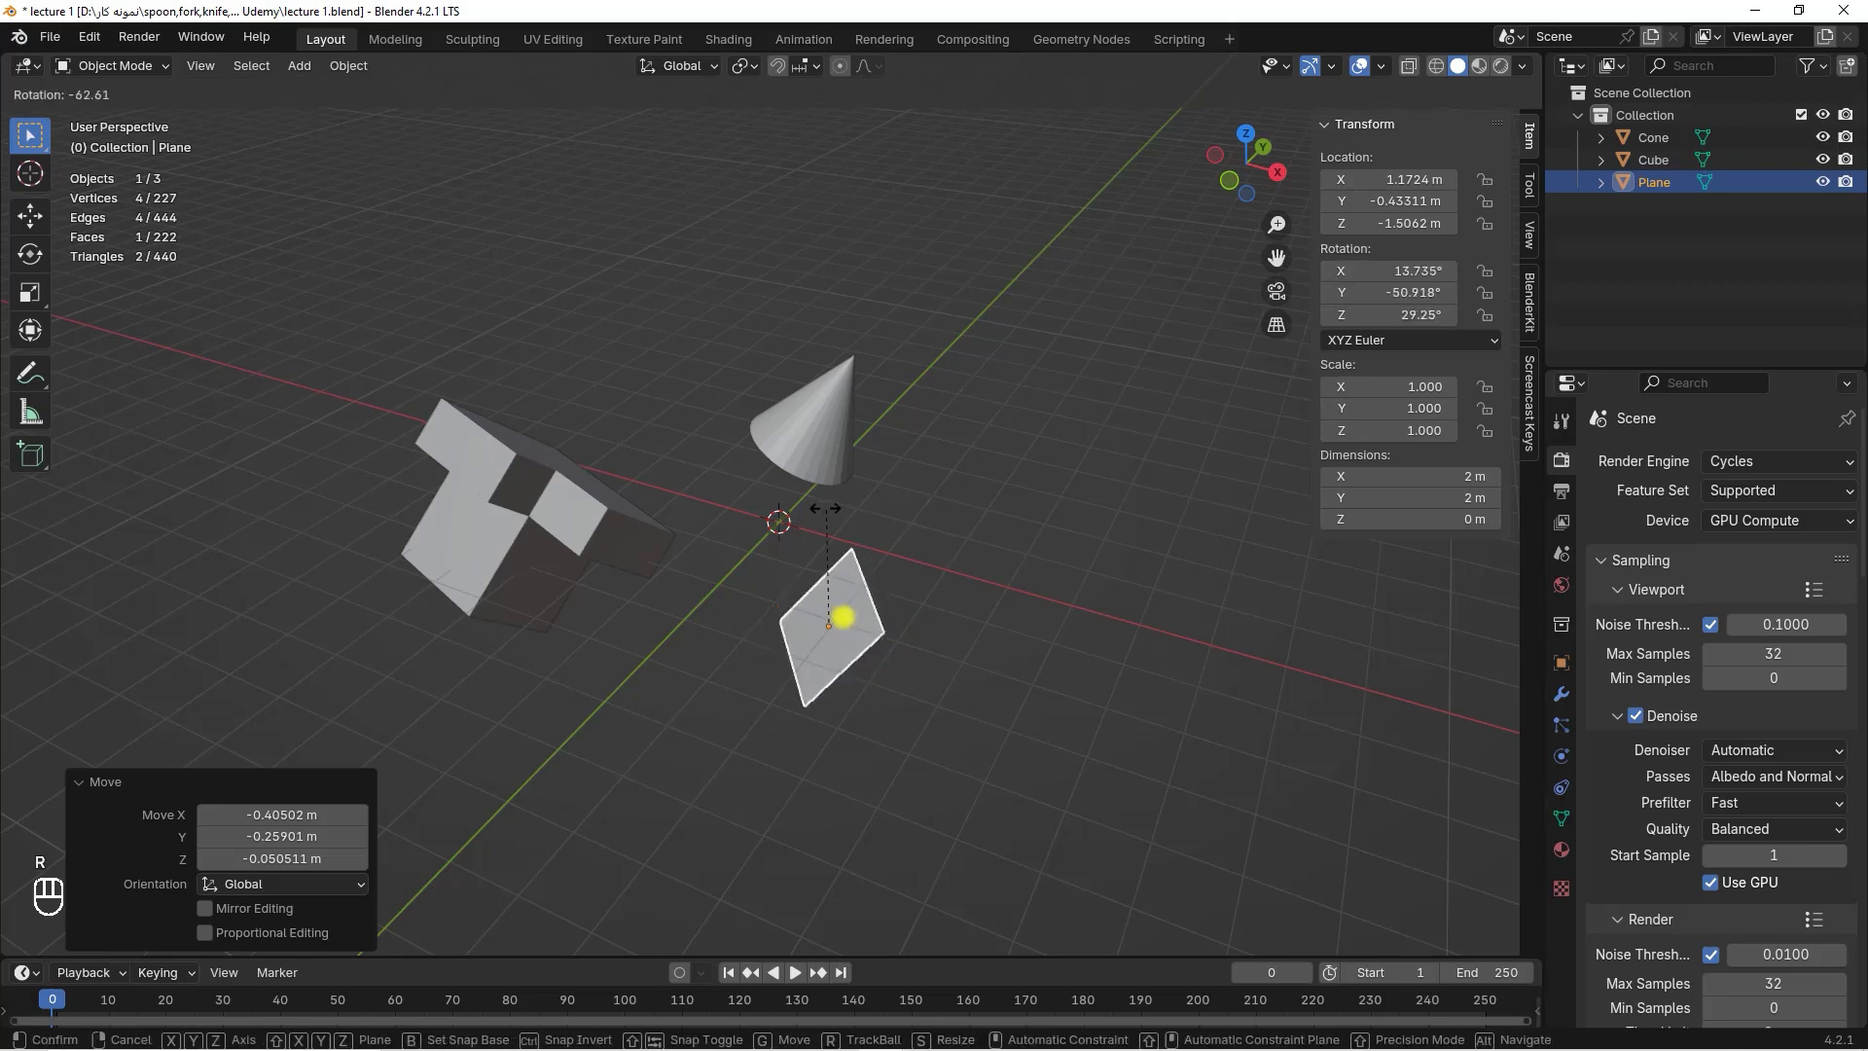
{"action": "left_click", "coordinate": [896, 548]}
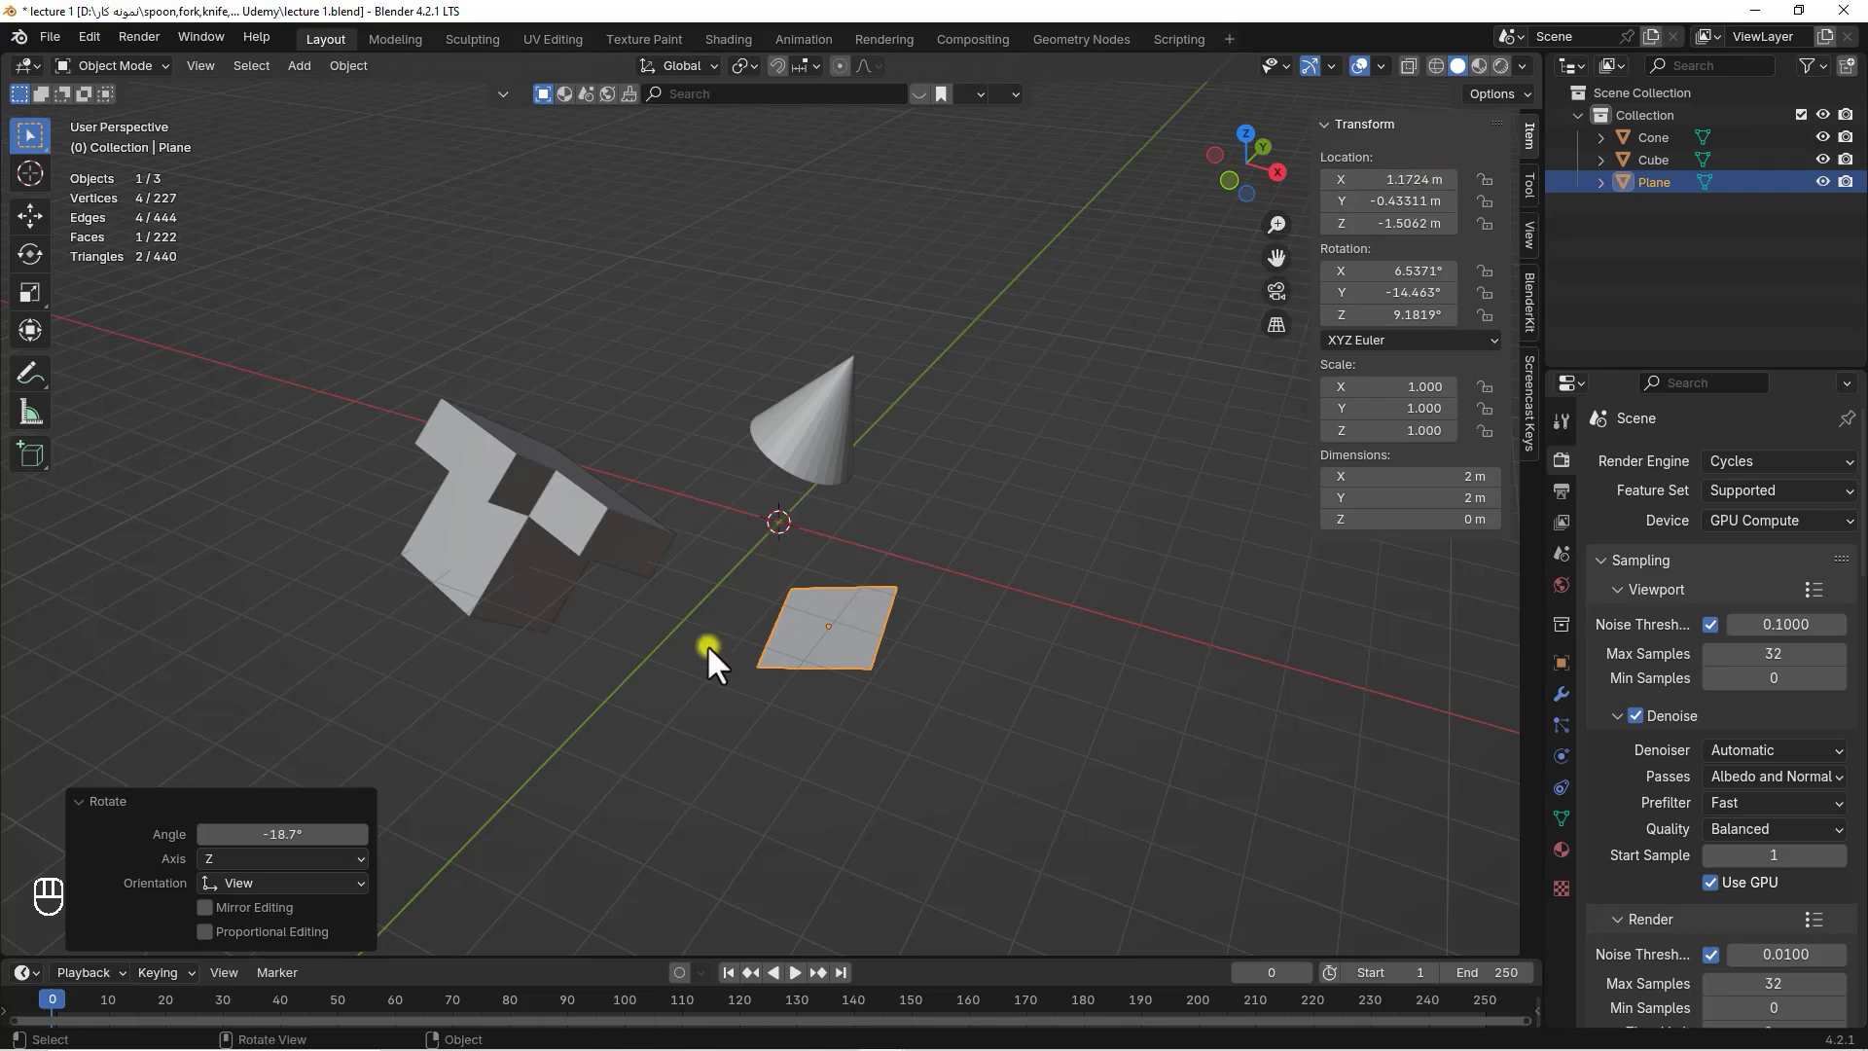
{"action": "left_click", "coordinate": [1148, 609]}
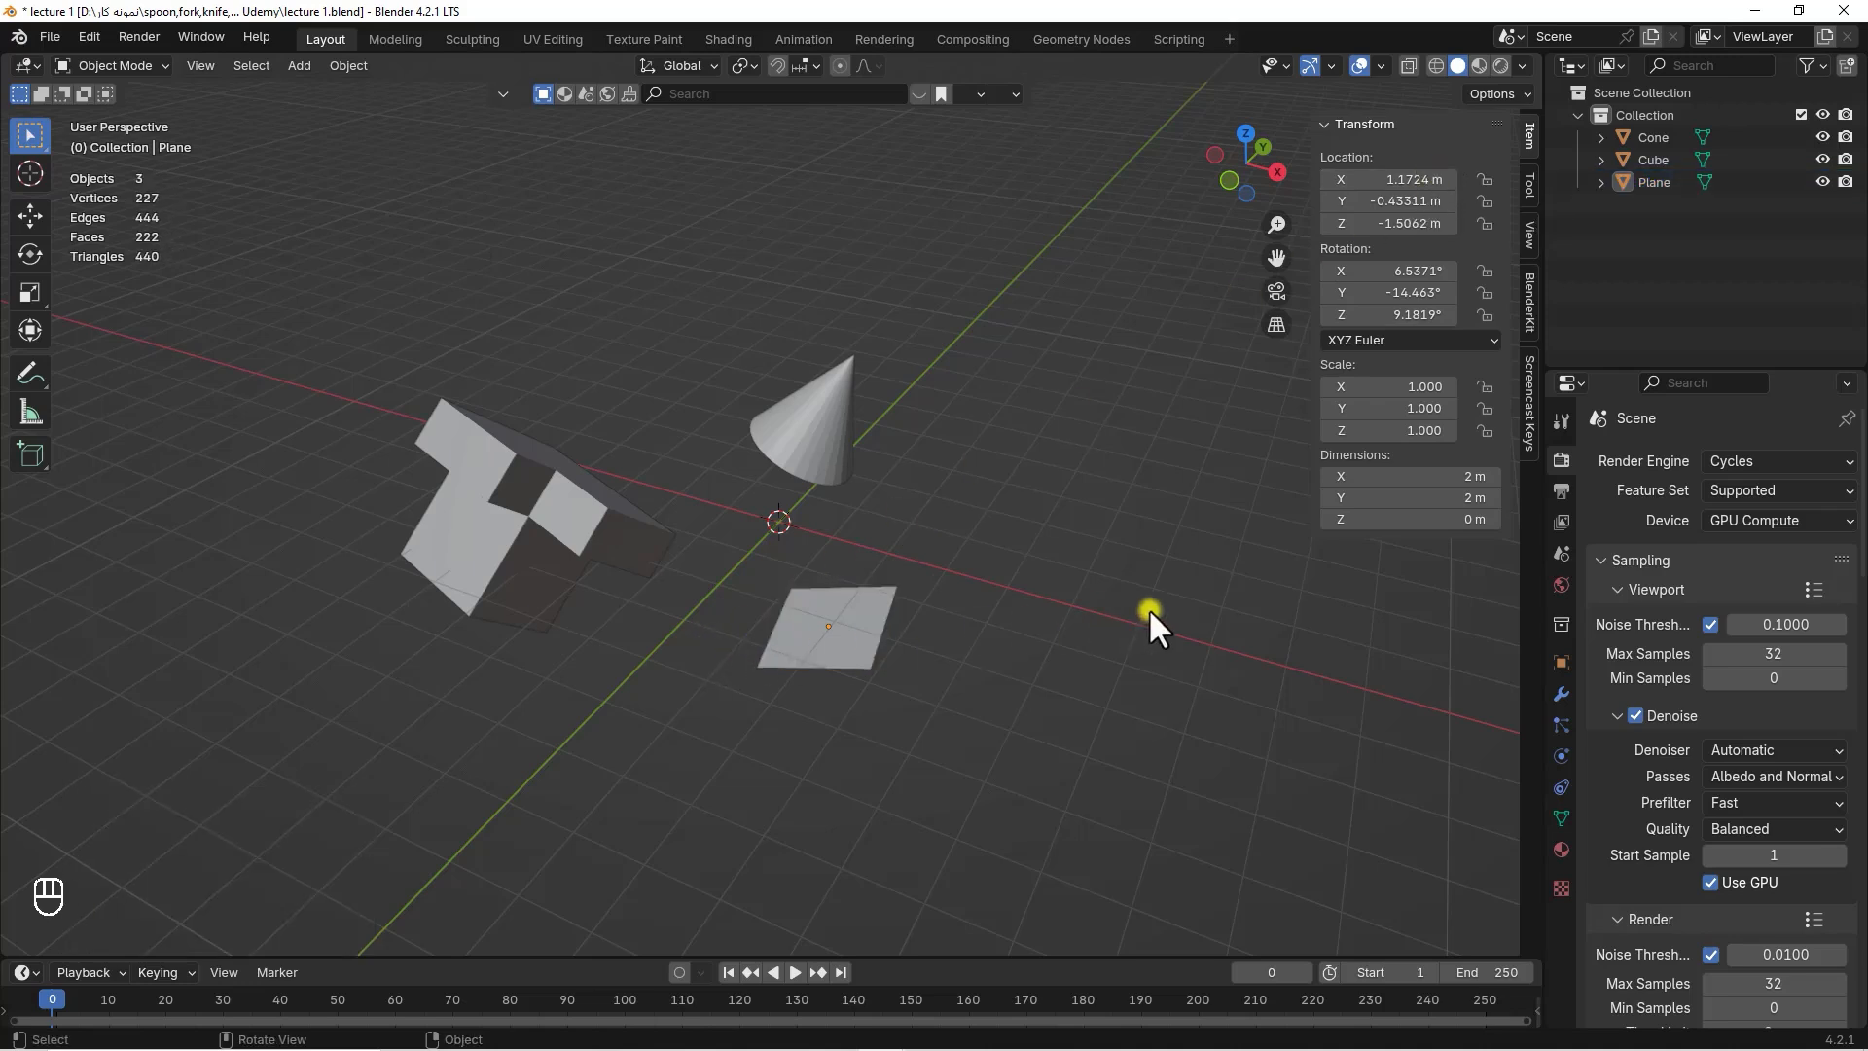
Select the plane, the cube and the cone one after another in the outliner, and reselect the plane in the viewport
{"action": "left_click", "coordinate": [1656, 181]}
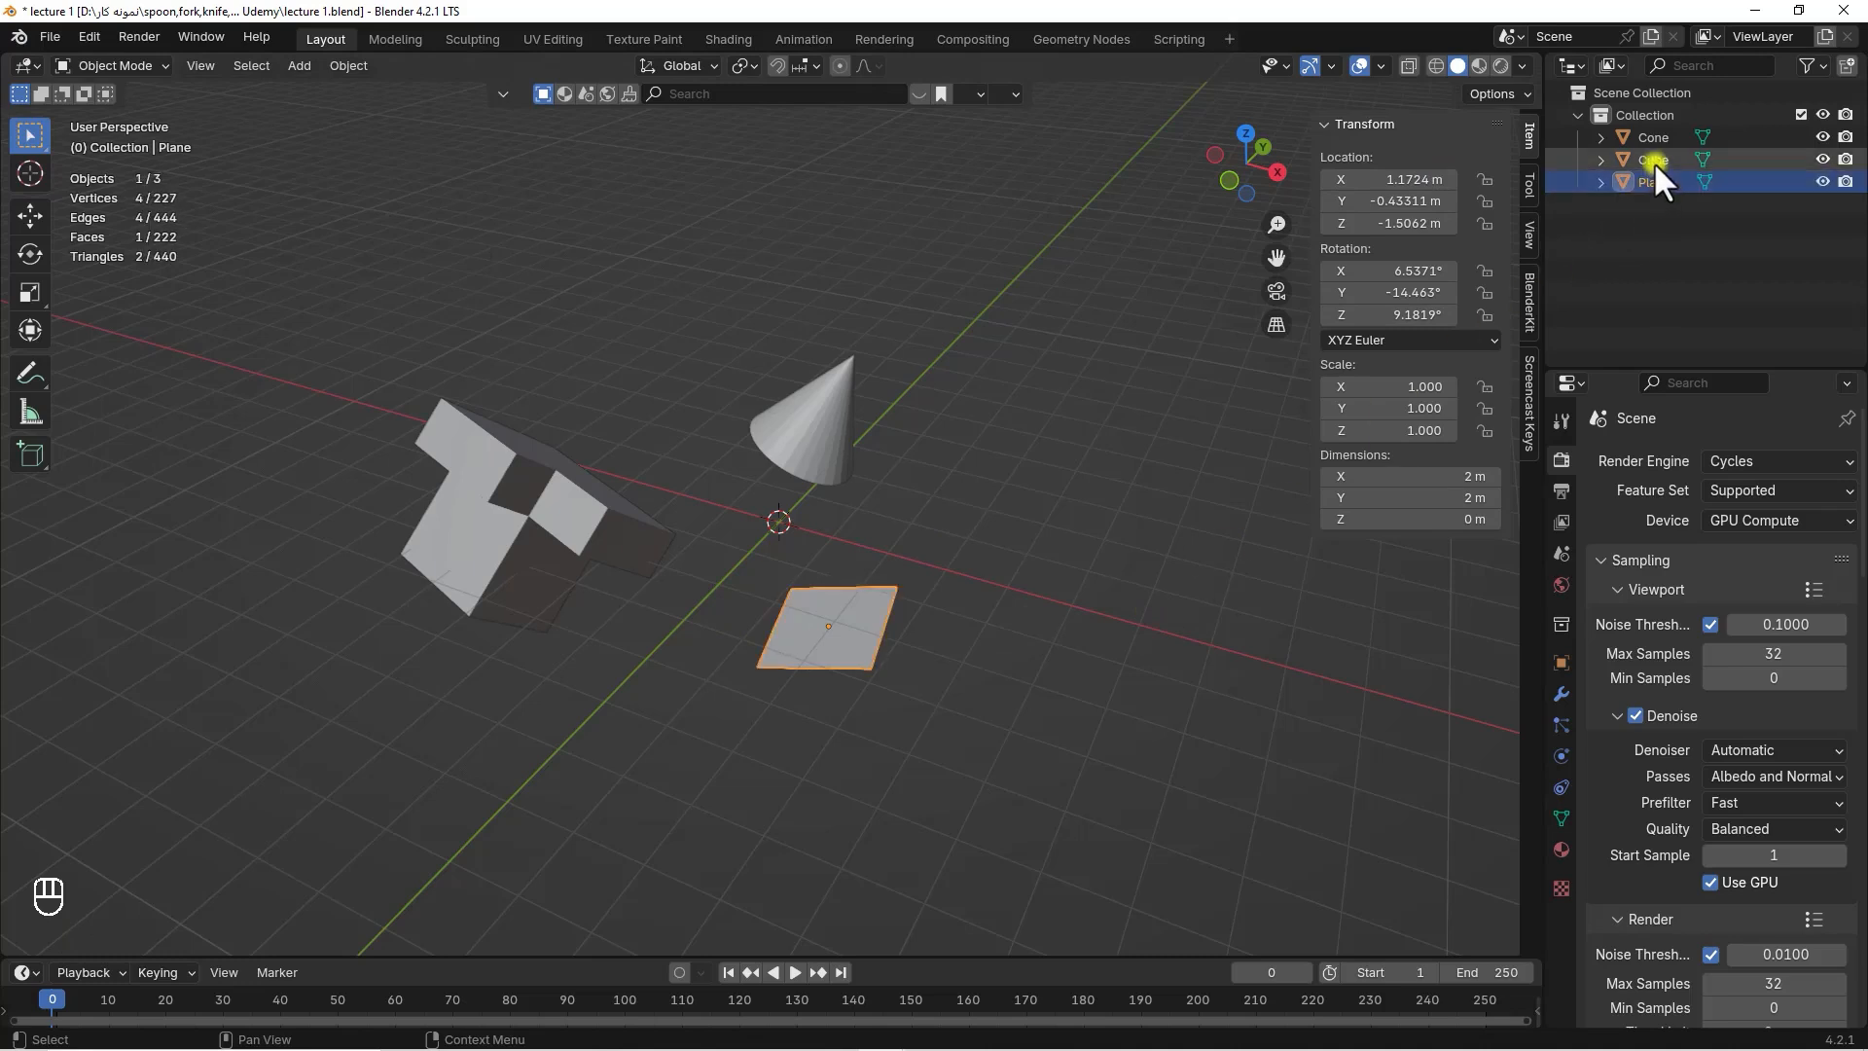
{"action": "left_click", "coordinate": [1654, 161]}
{"action": "left_click", "coordinate": [1654, 142]}
{"action": "left_click", "coordinate": [837, 650]}
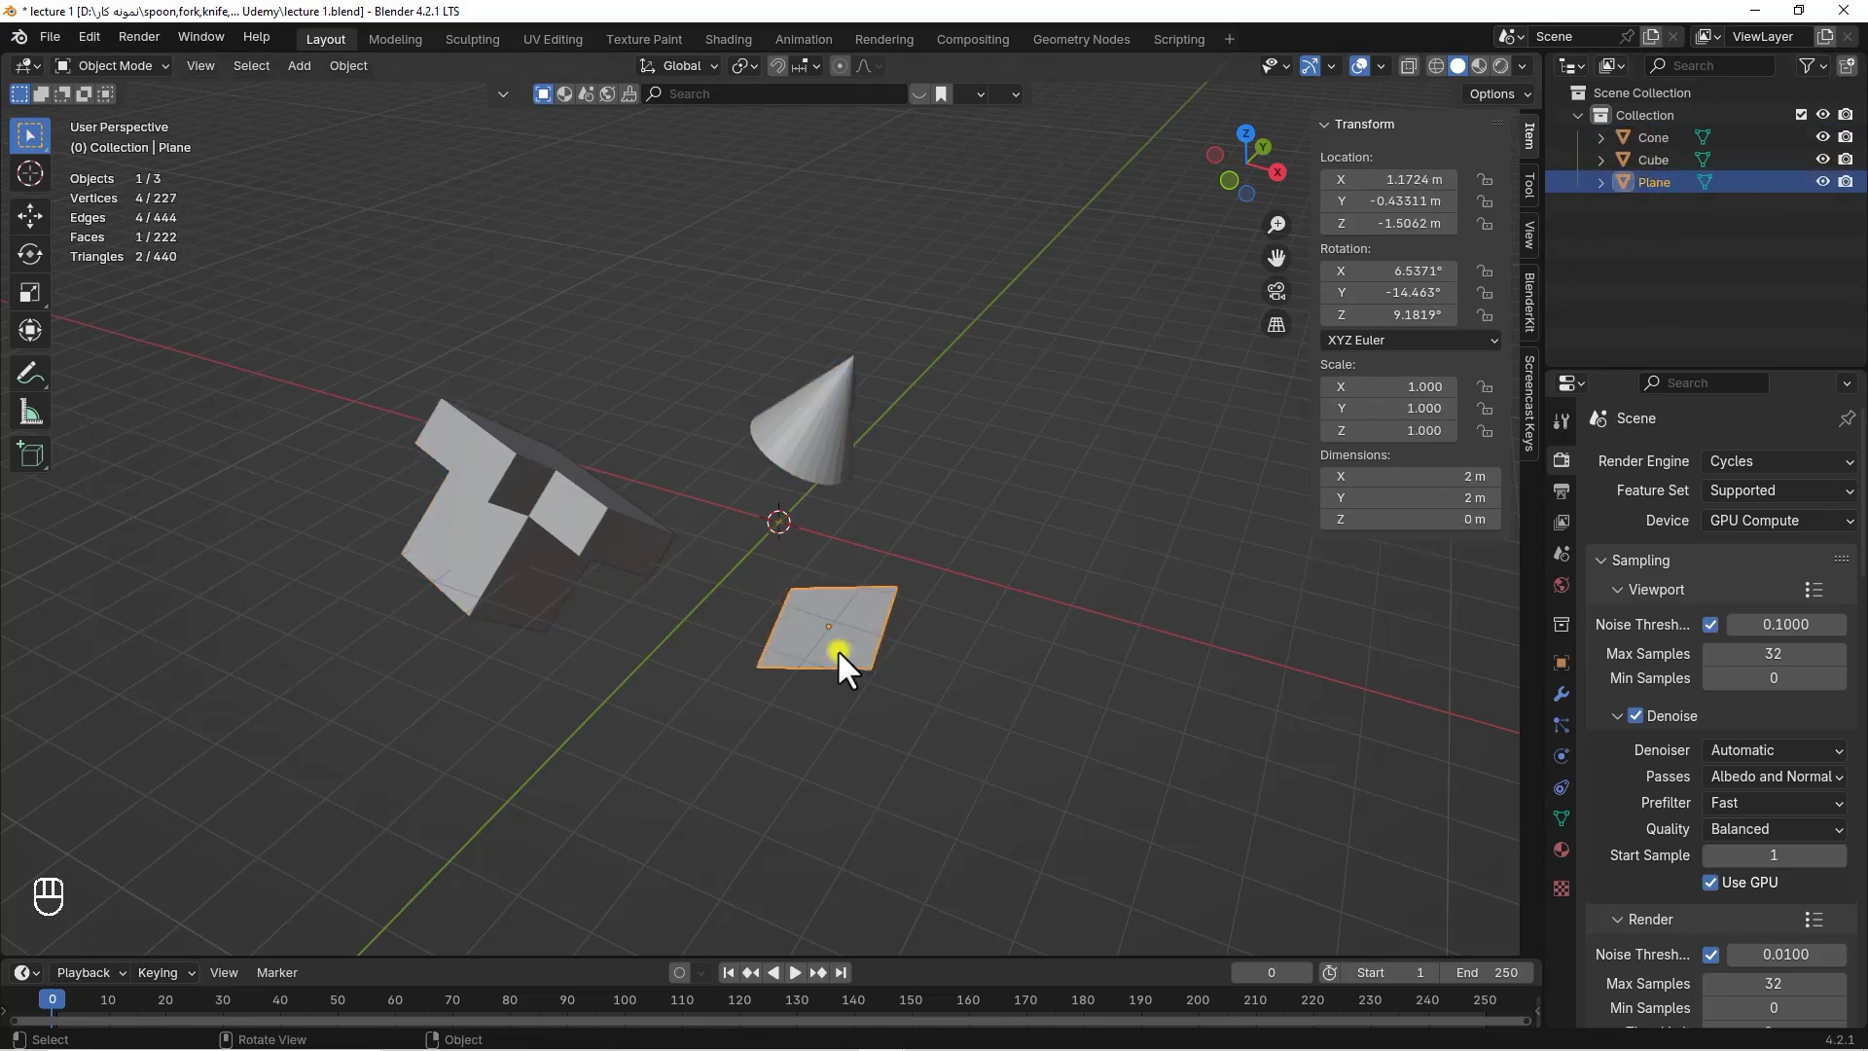
Look through the view settings, the BlenderKit asset search options and the Screencast Keys settings
{"action": "left_click", "coordinate": [1530, 236]}
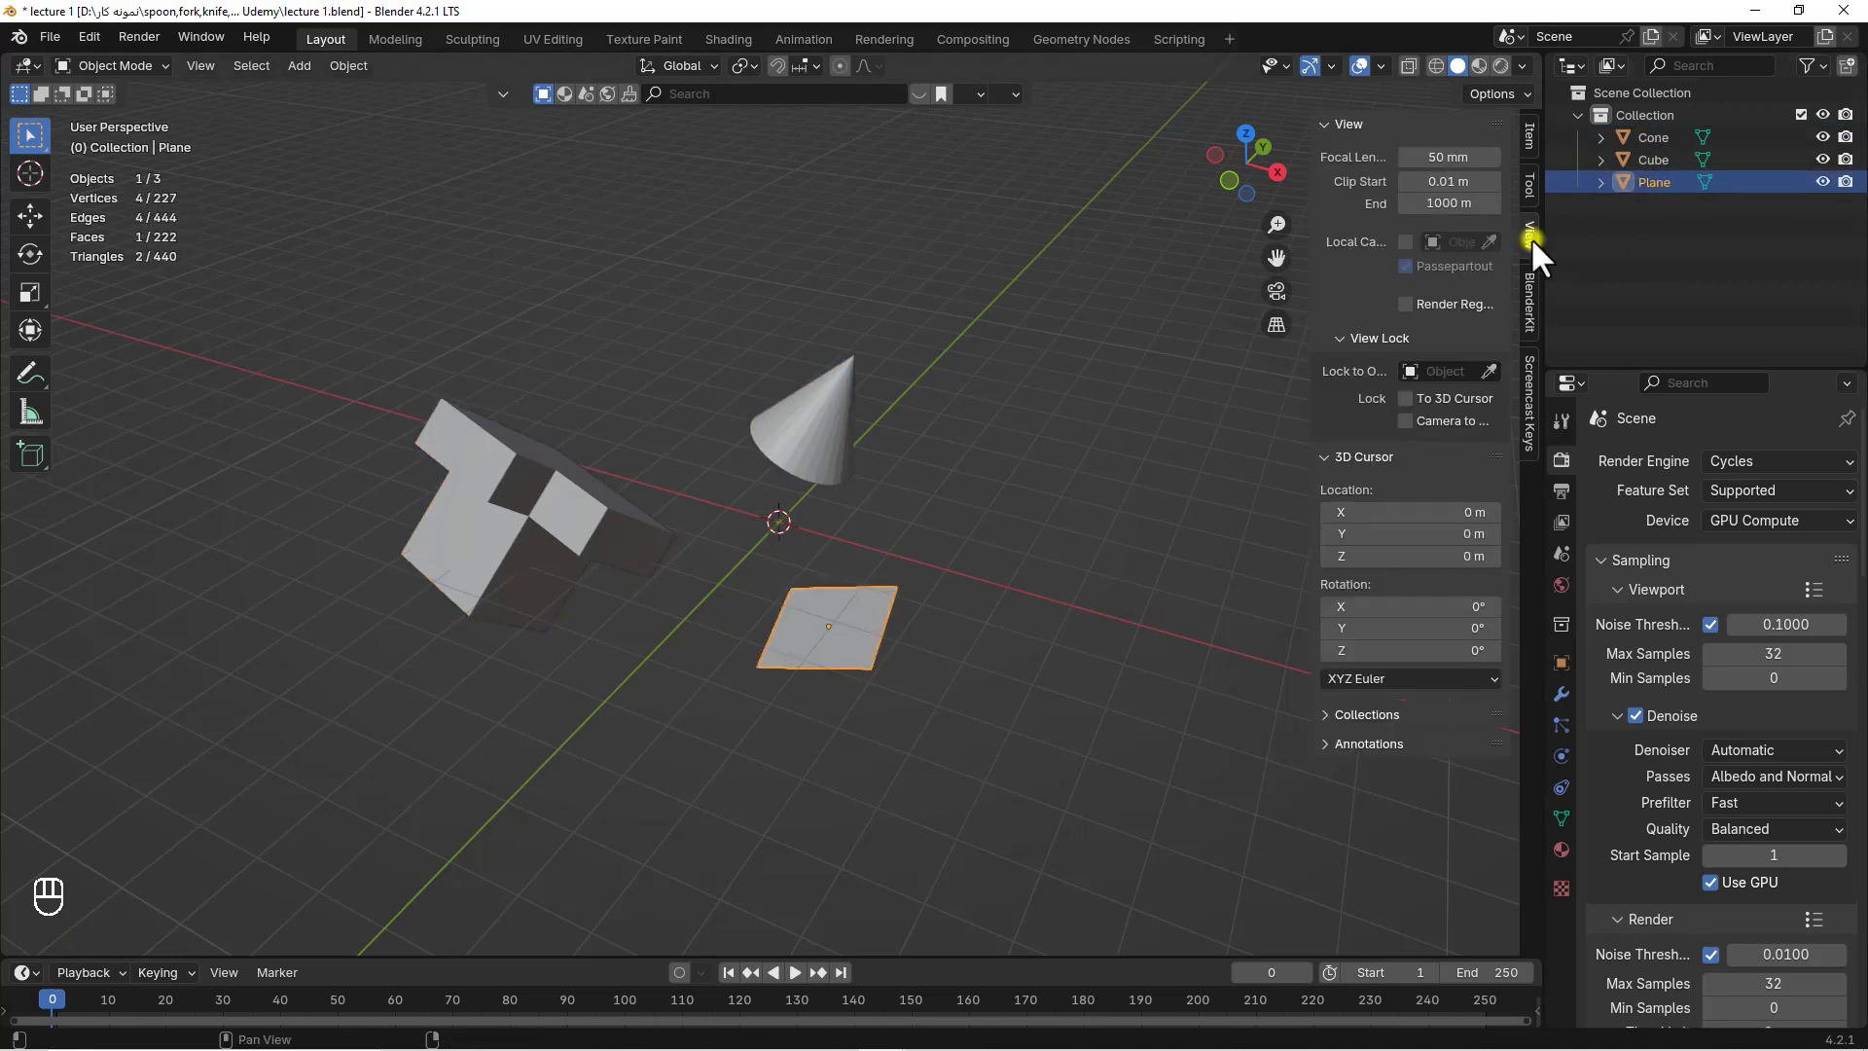
{"action": "left_click", "coordinate": [1530, 301]}
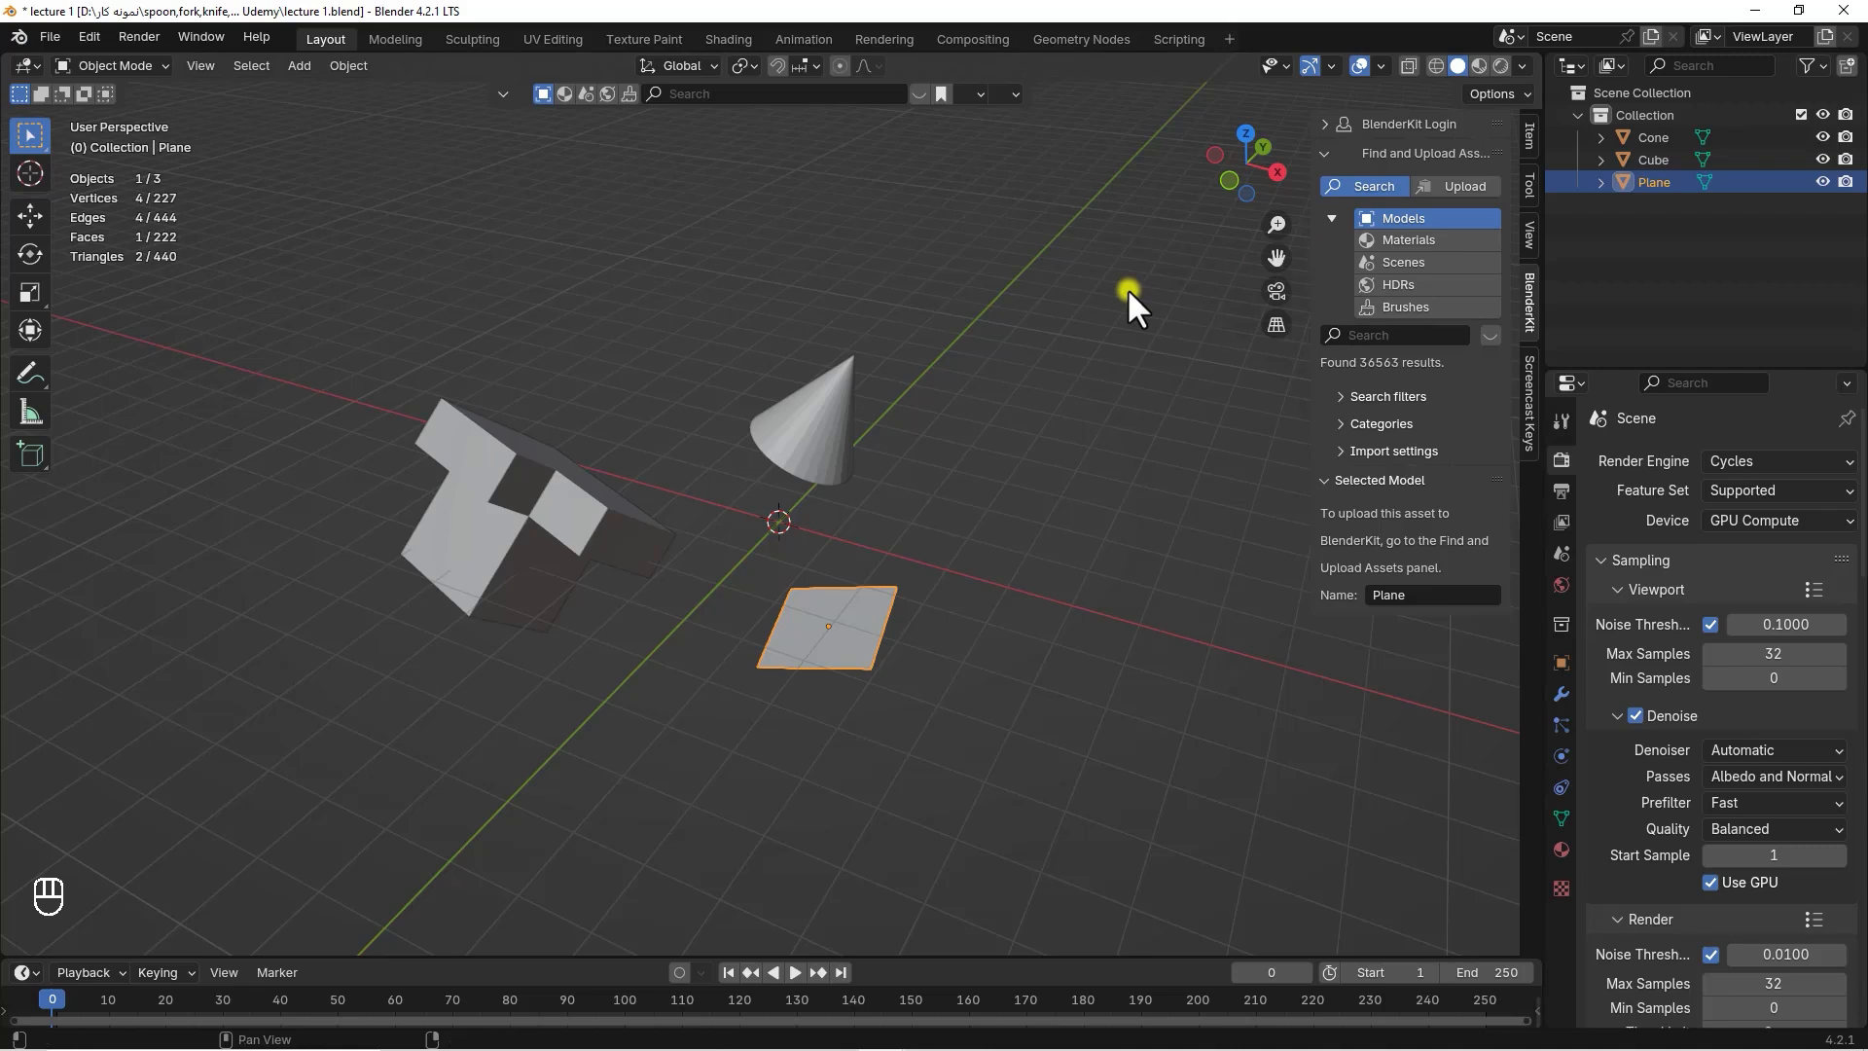
{"action": "left_click", "coordinate": [1528, 420]}
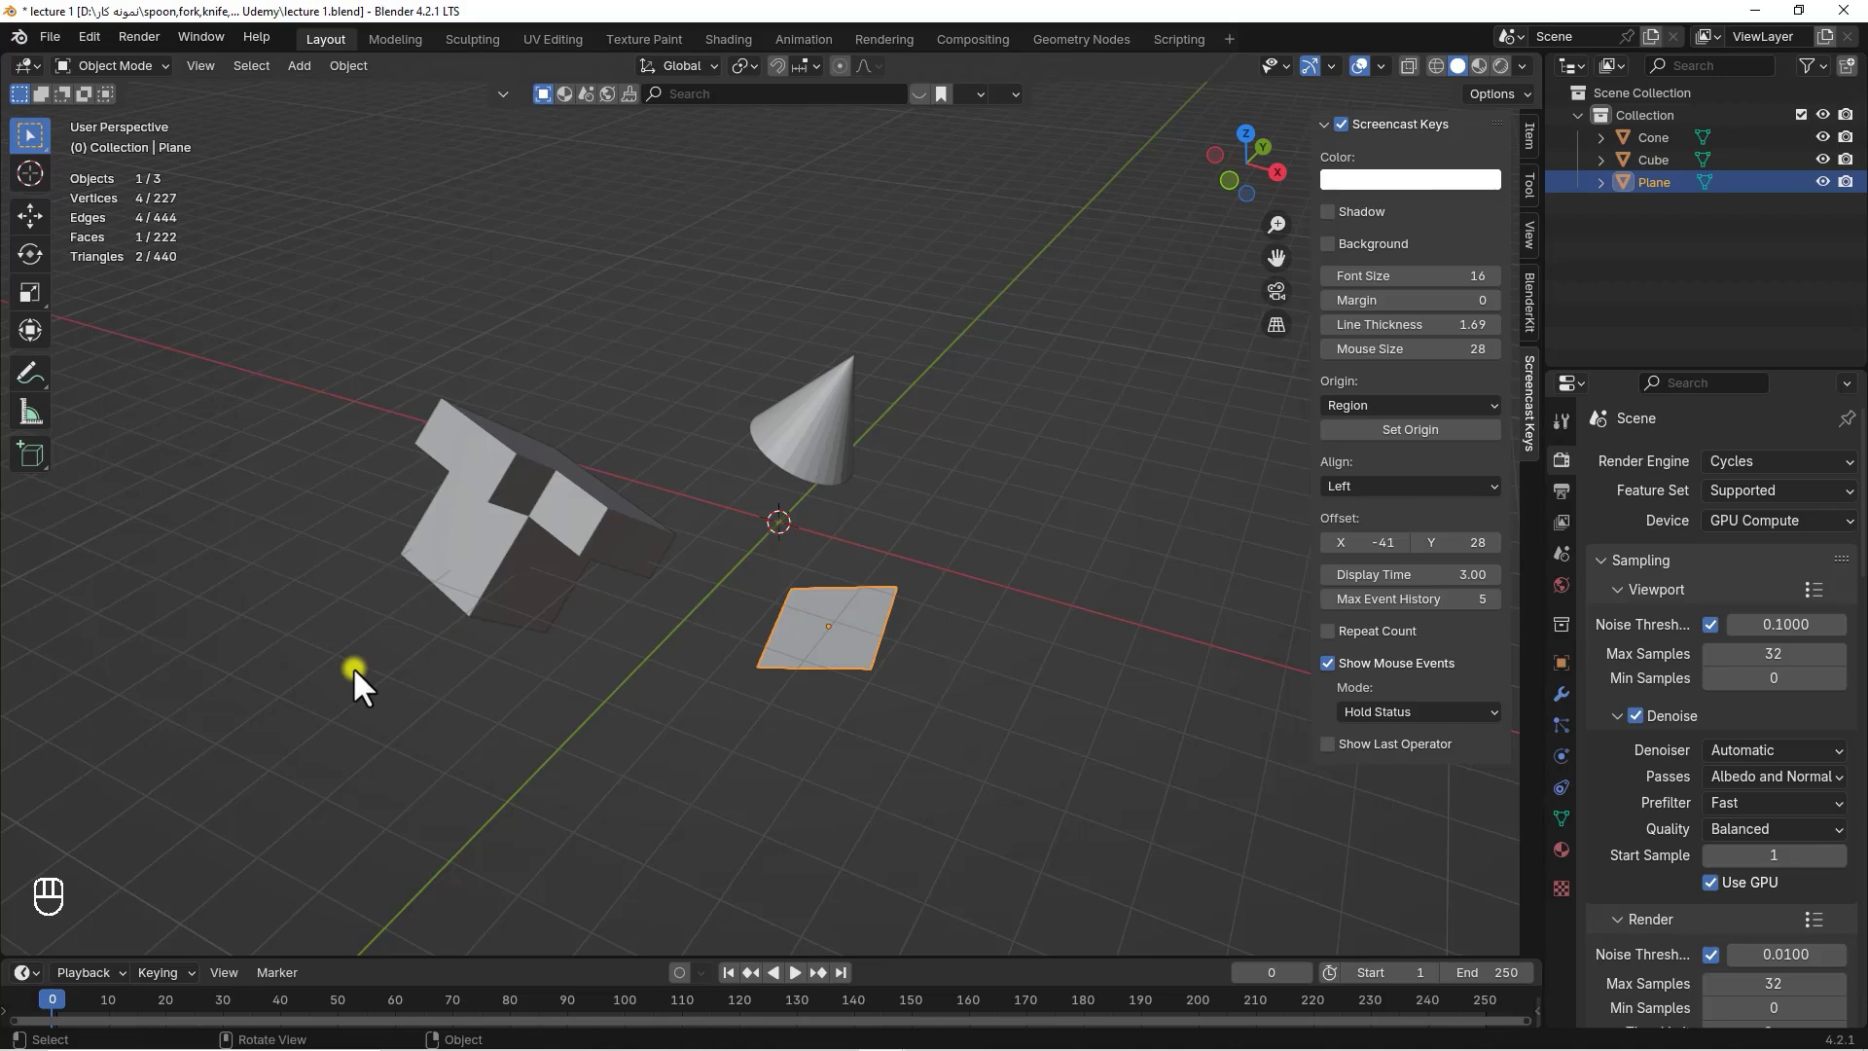
{"action": "key", "text": "shift"}
{"action": "key", "text": "shift"}
{"action": "key", "text": "shift"}
{"action": "key", "text": "alt"}
{"action": "key", "text": "shift"}
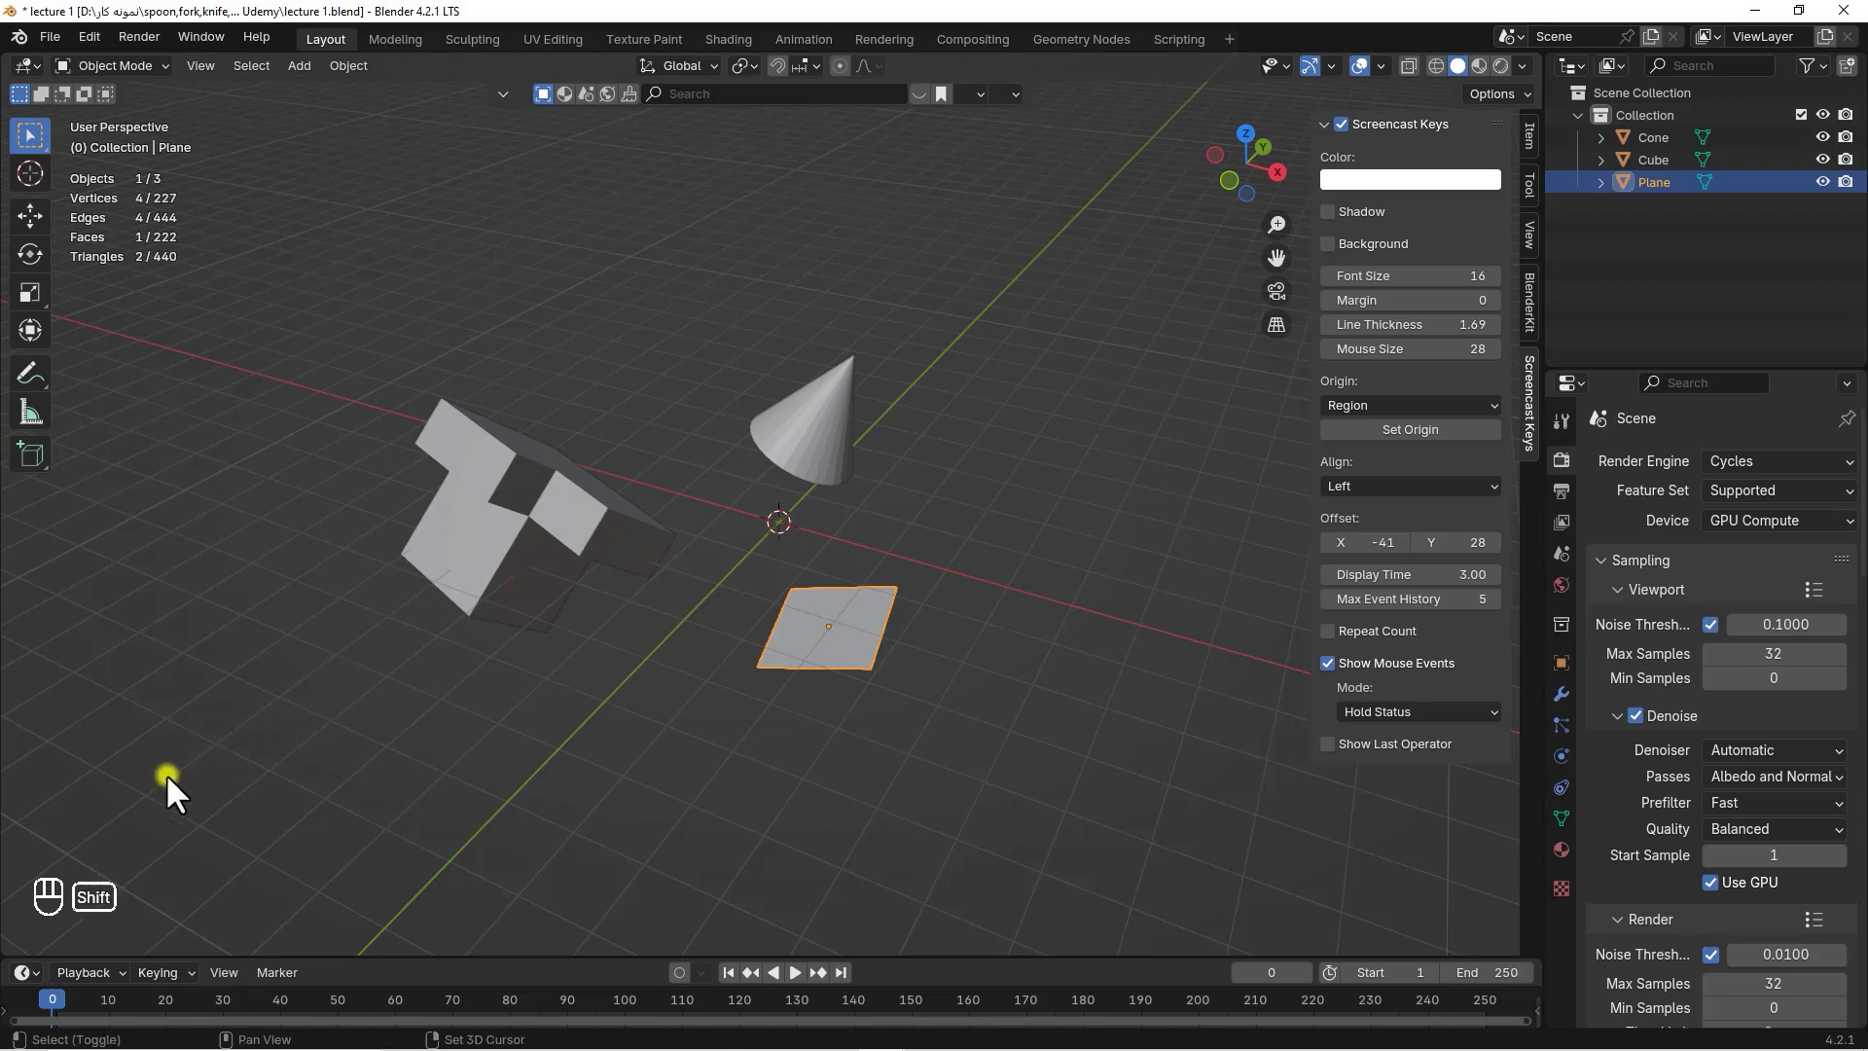
{"action": "key", "text": "shift+a"}
{"action": "key", "text": "Escape"}
{"action": "key", "text": "shift+a"}
{"action": "mouse_move", "coordinate": [963, 422]}
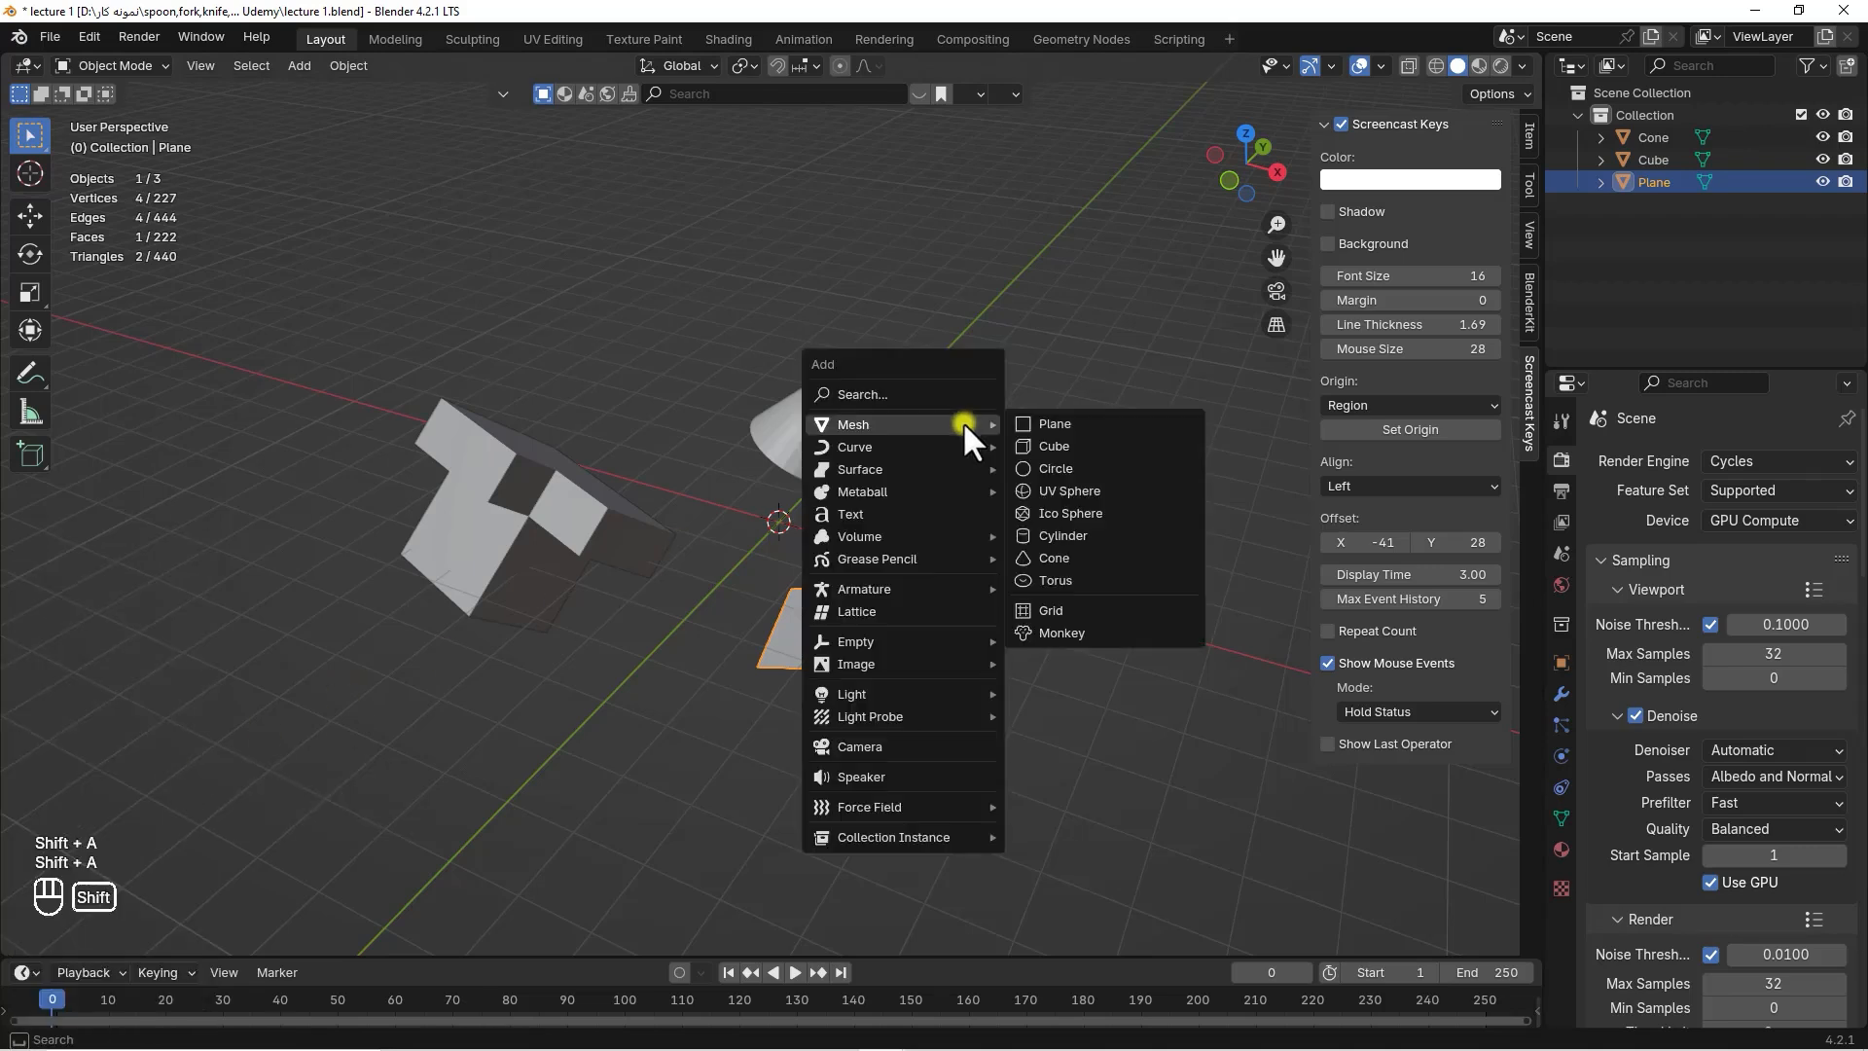
{"action": "key", "text": "shift+s"}
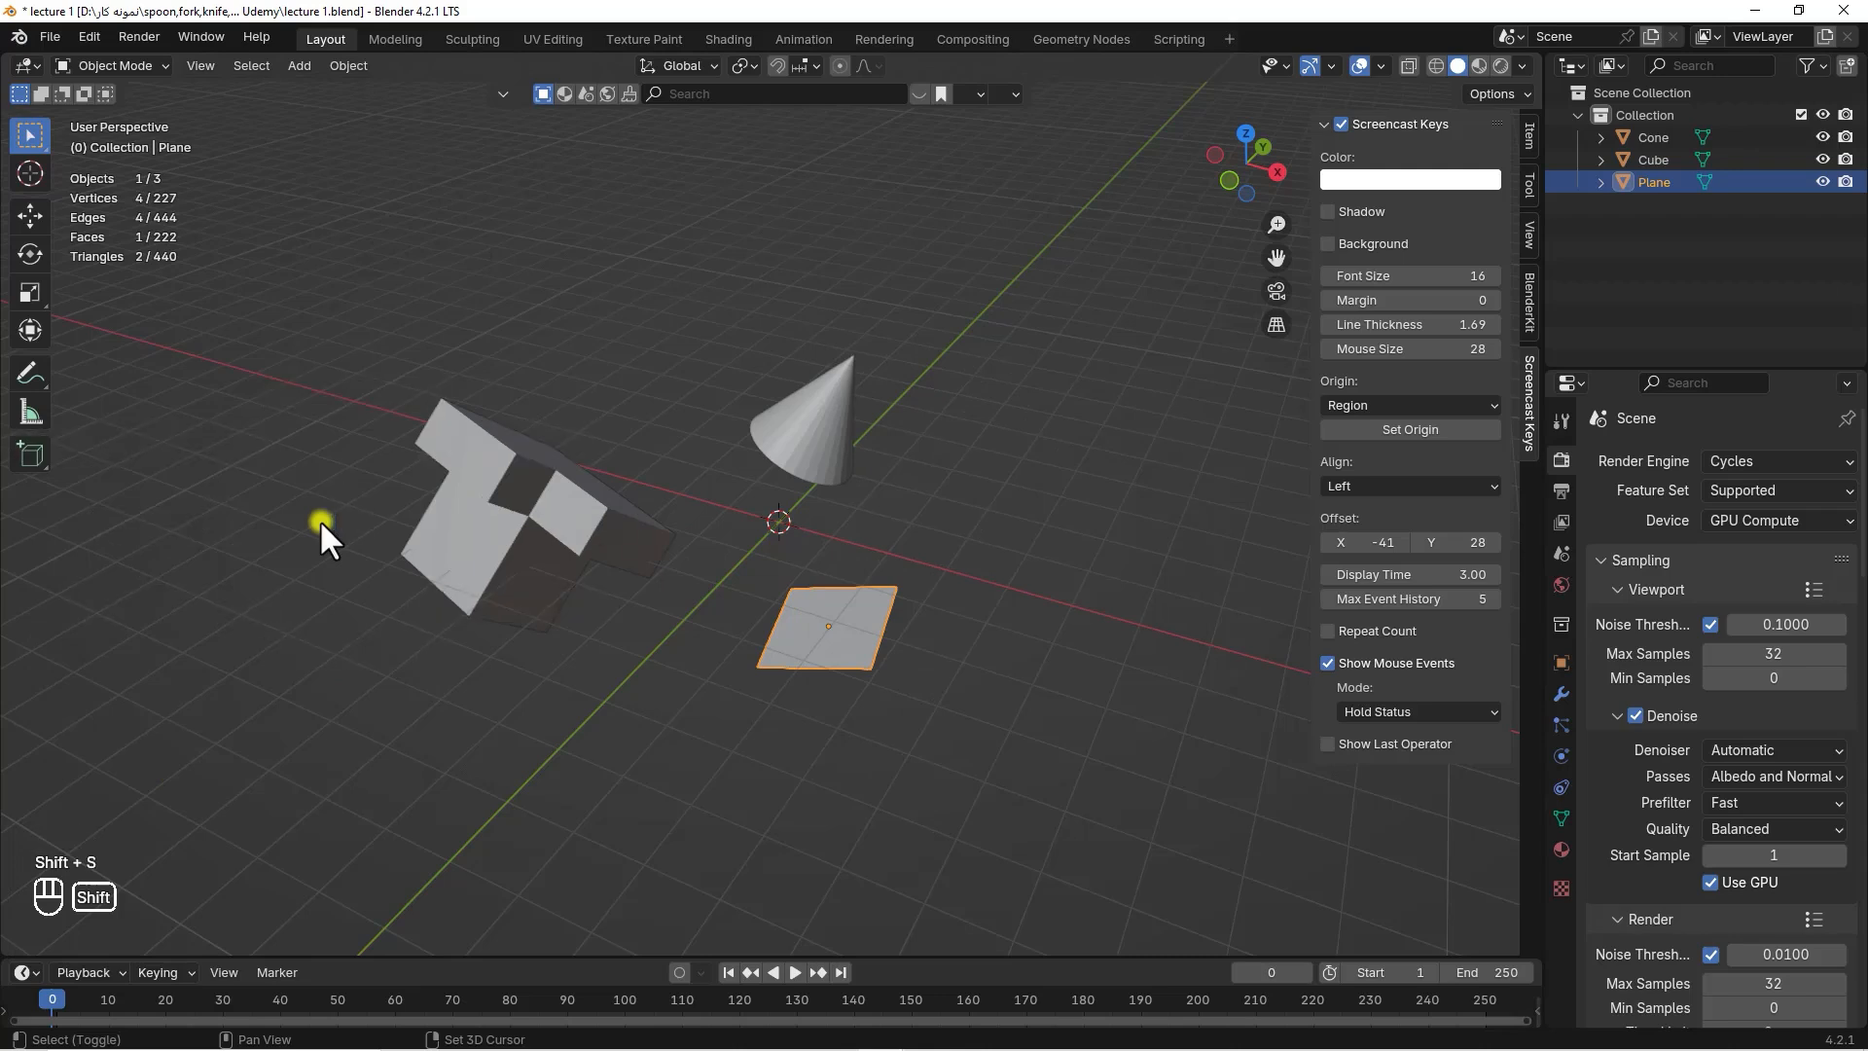
Duplicate the cube, place the copy beside the original, and delete the copy
{"action": "left_click", "coordinate": [298, 648]}
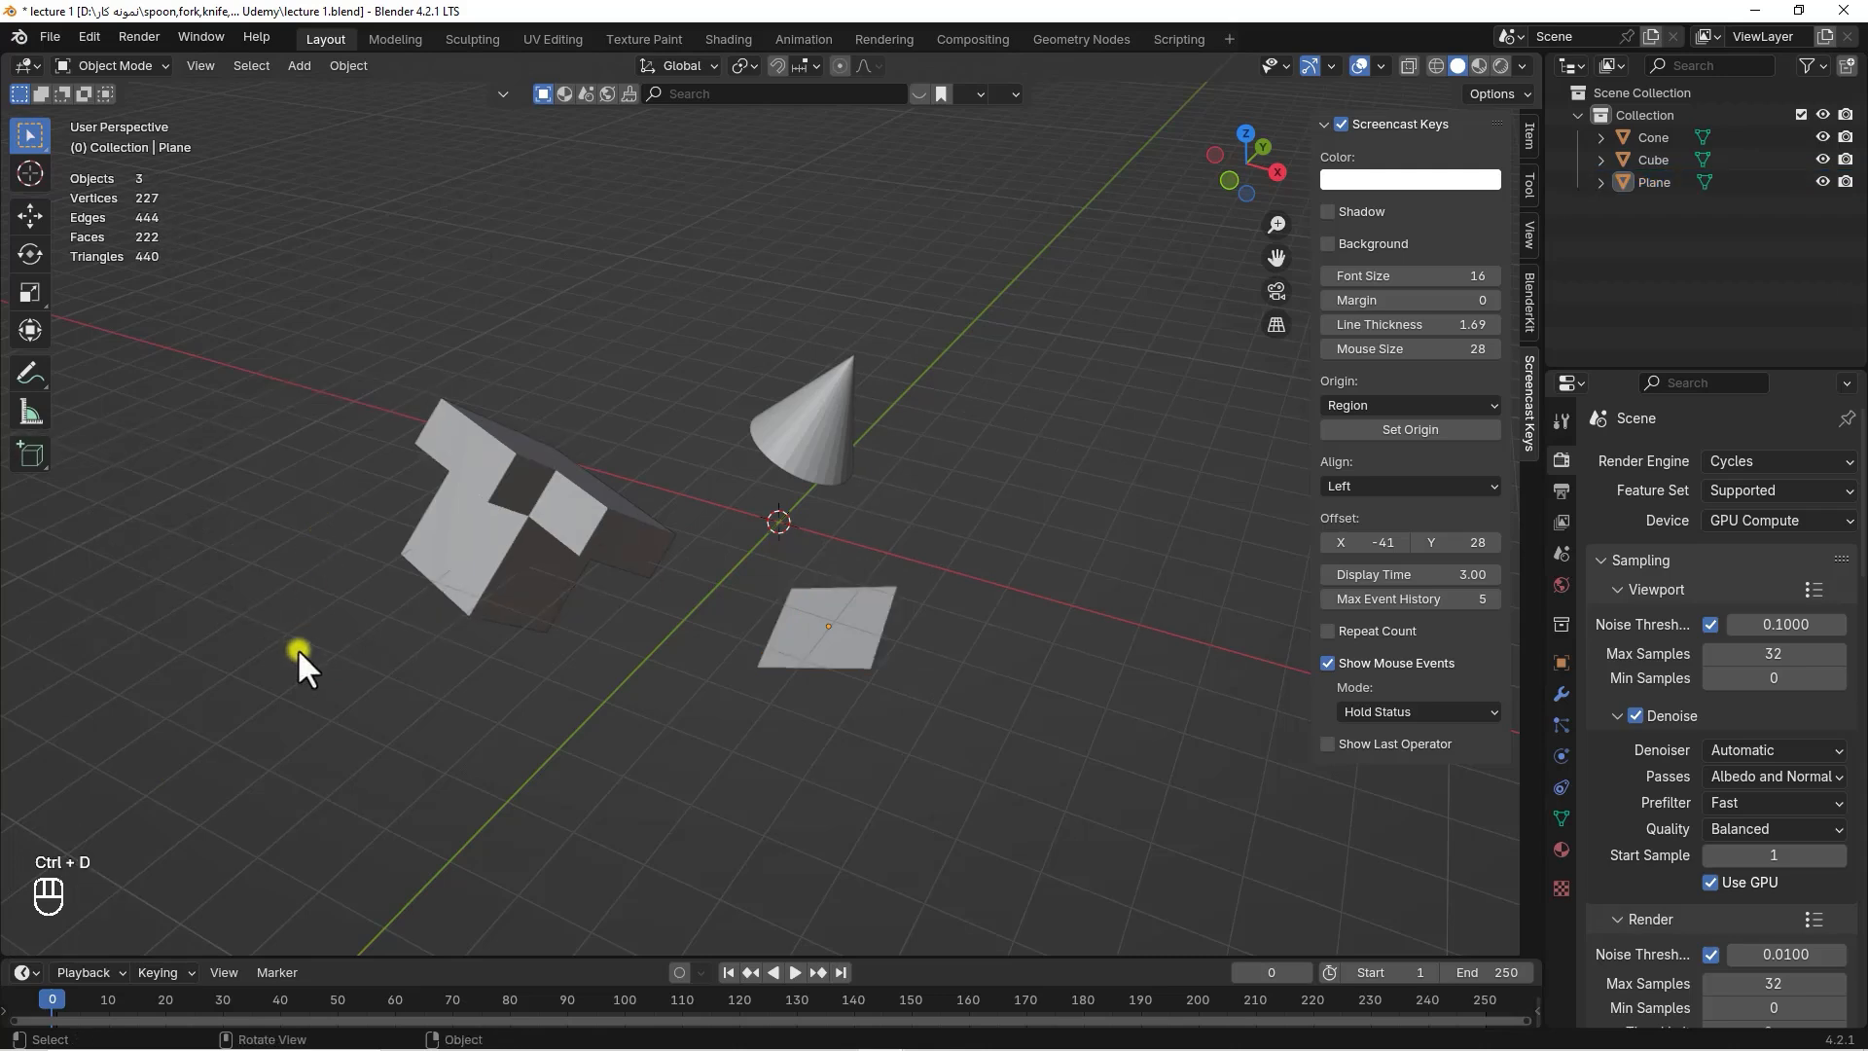
{"action": "left_click", "coordinate": [457, 529]}
{"action": "key", "text": "ctrl+d"}
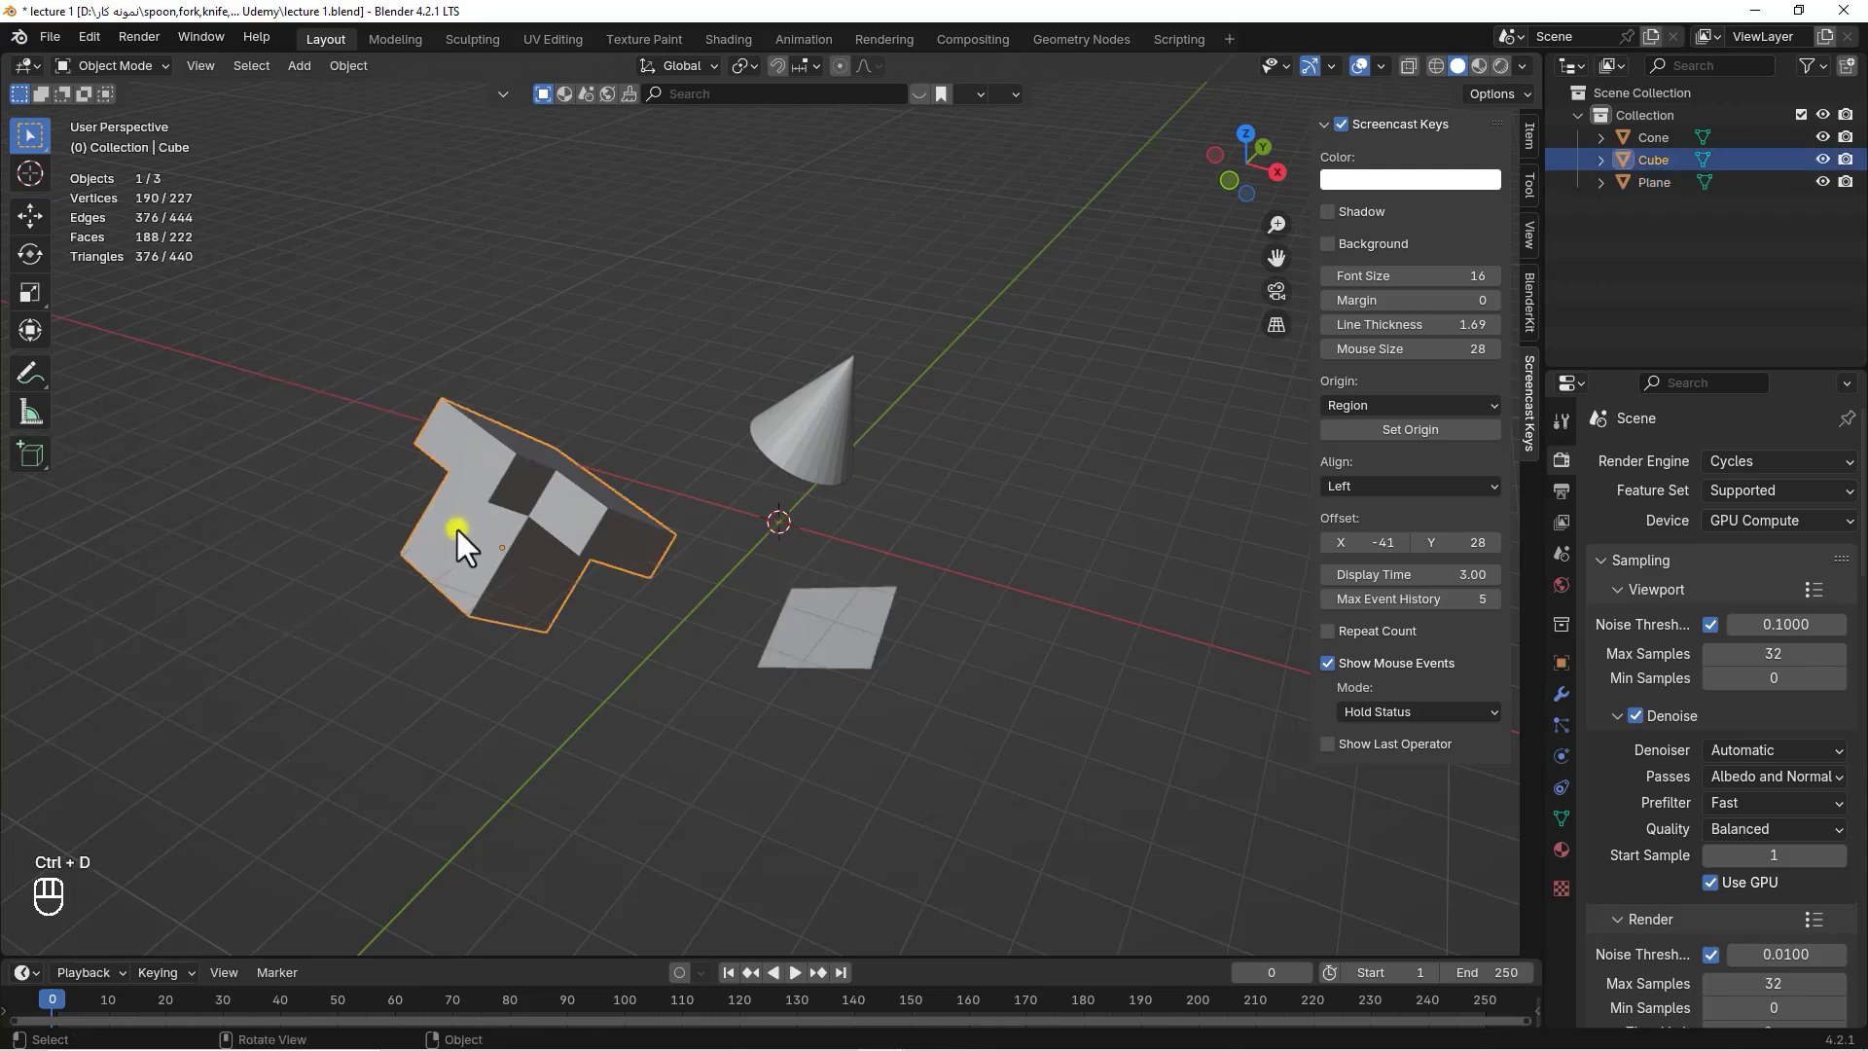
{"action": "key", "text": "shift+d"}
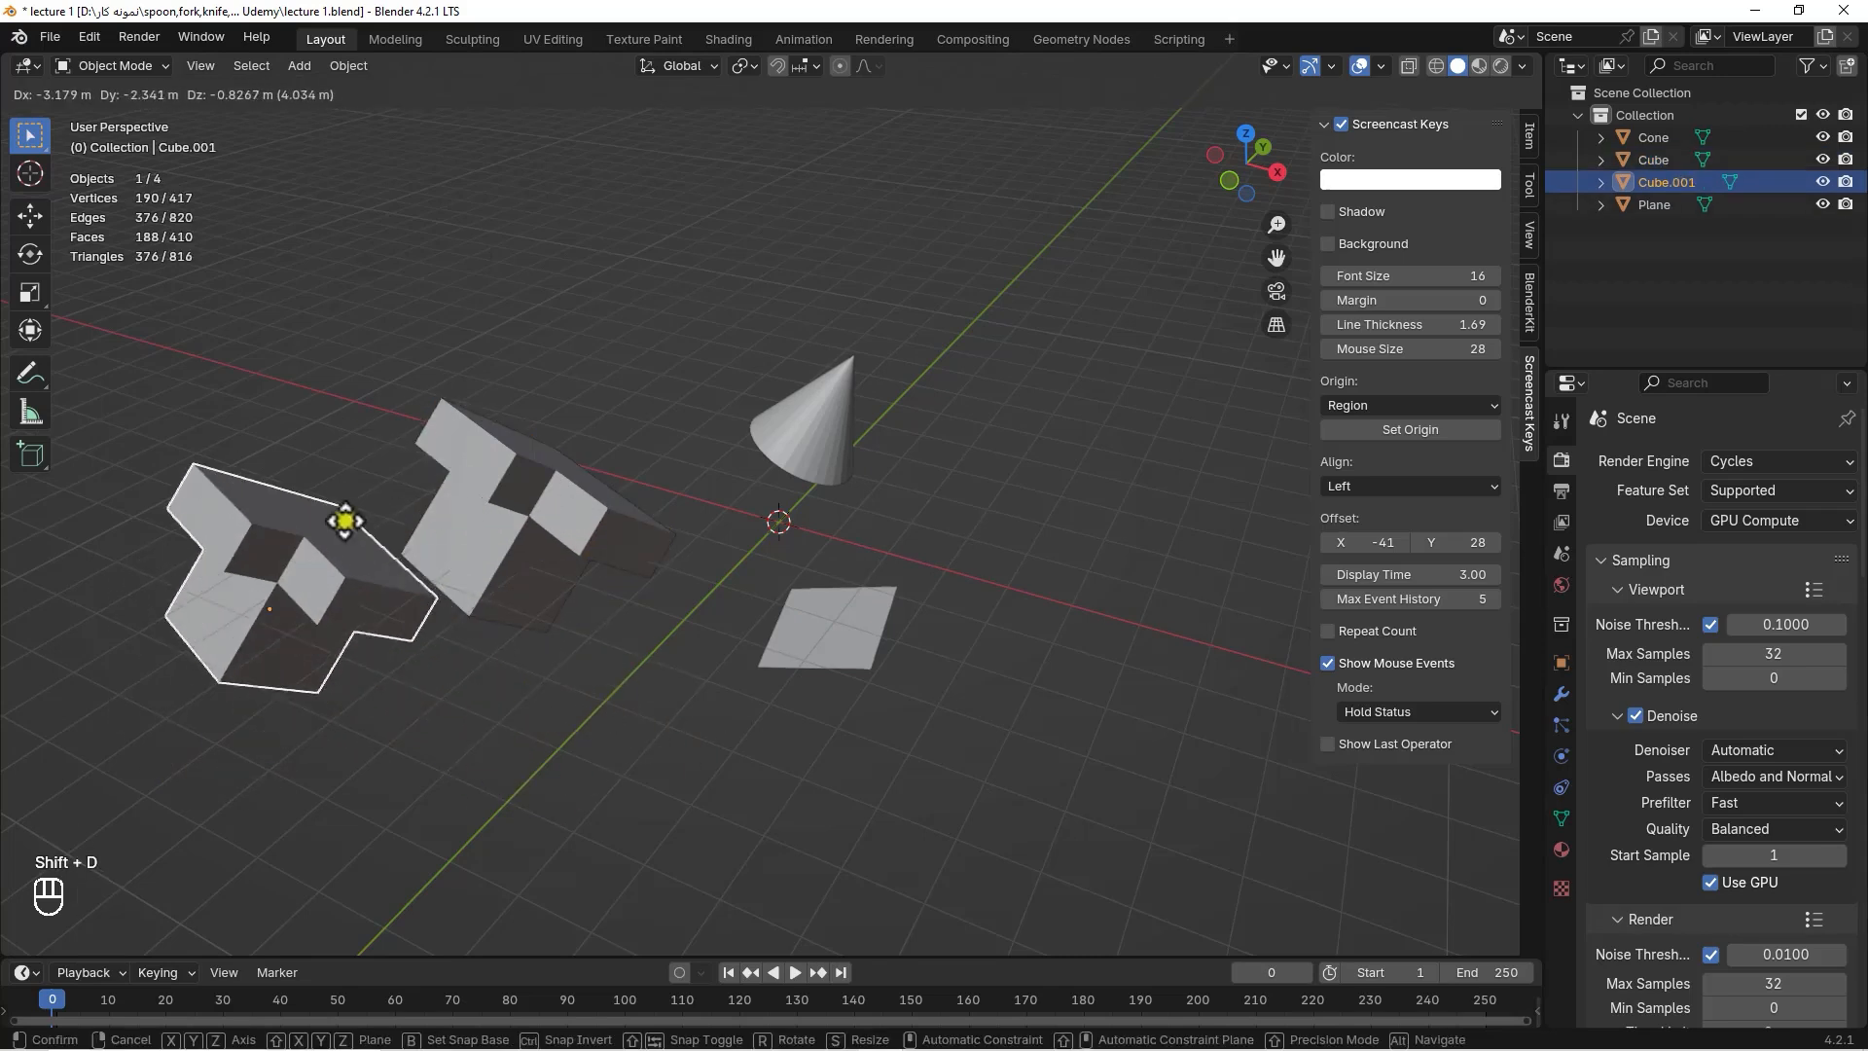
{"action": "left_click", "coordinate": [327, 524]}
{"action": "key", "text": "Delete"}
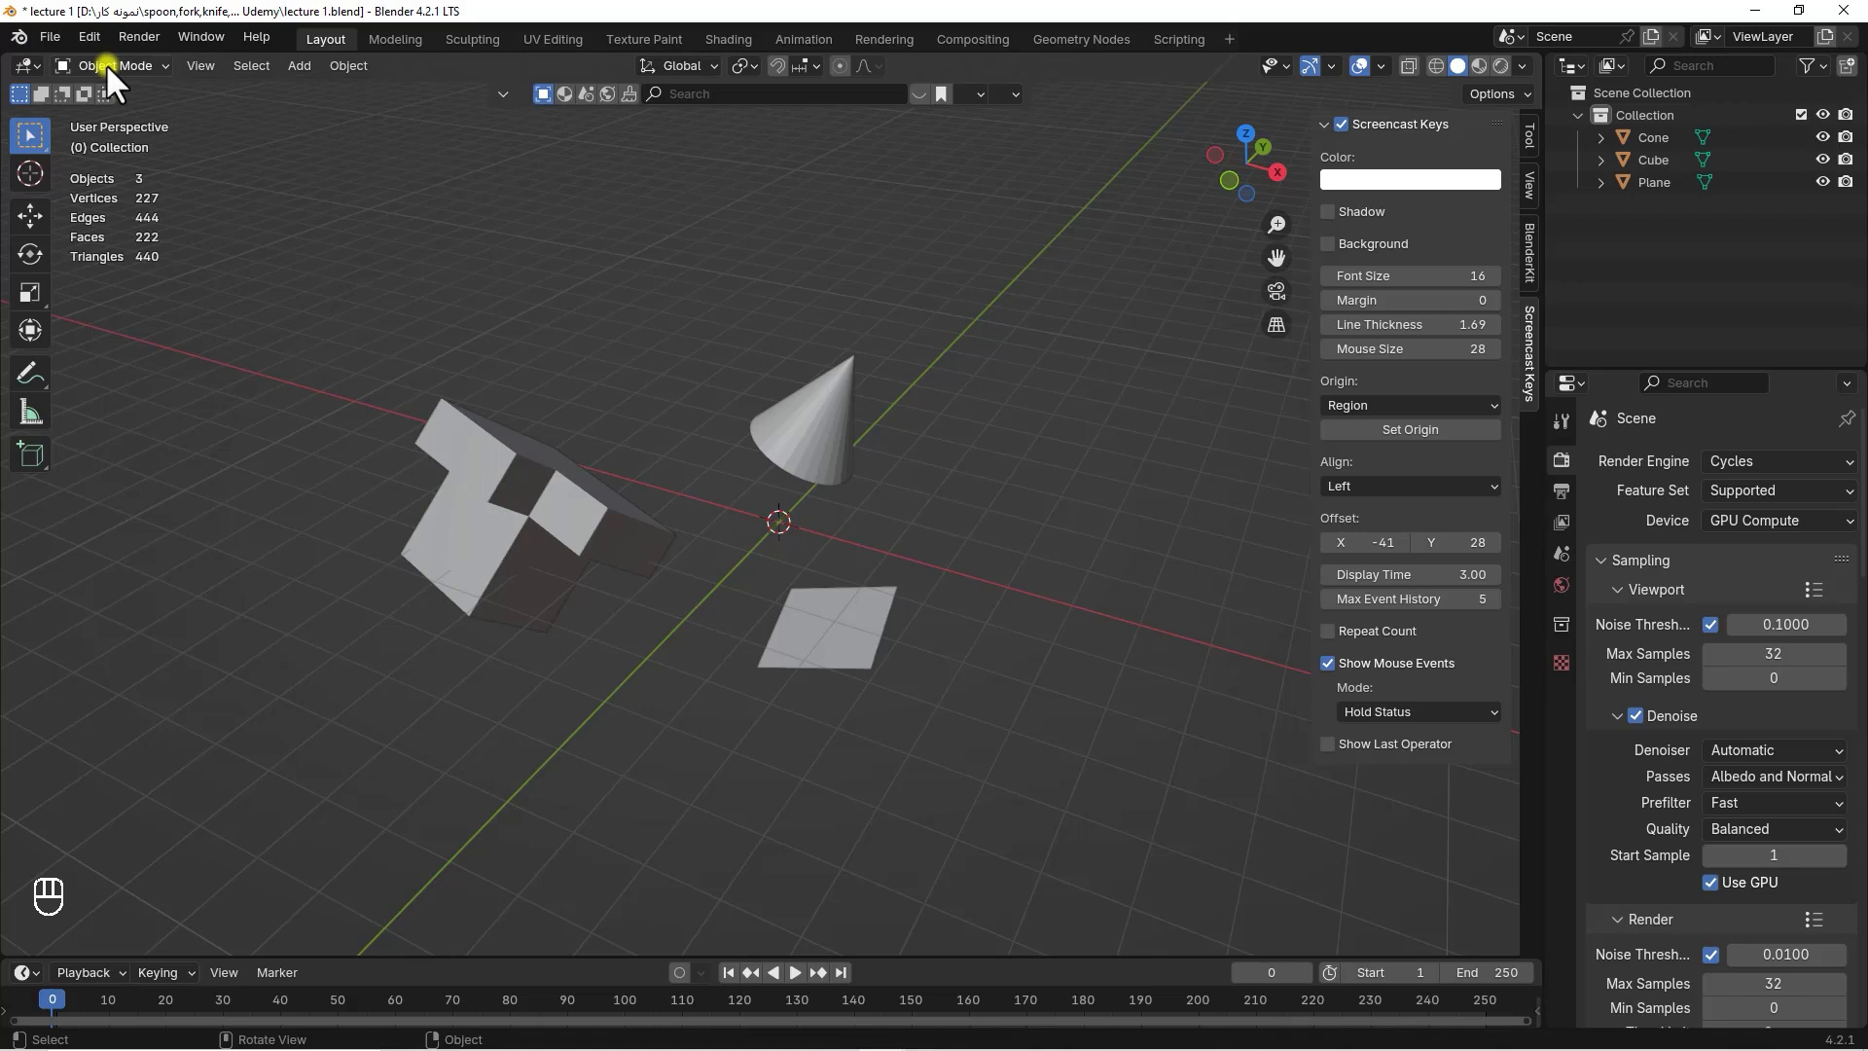
Select the cube, the cone and the cube in turn, deselect everything, and reselect the cube
{"action": "left_click", "coordinate": [564, 522]}
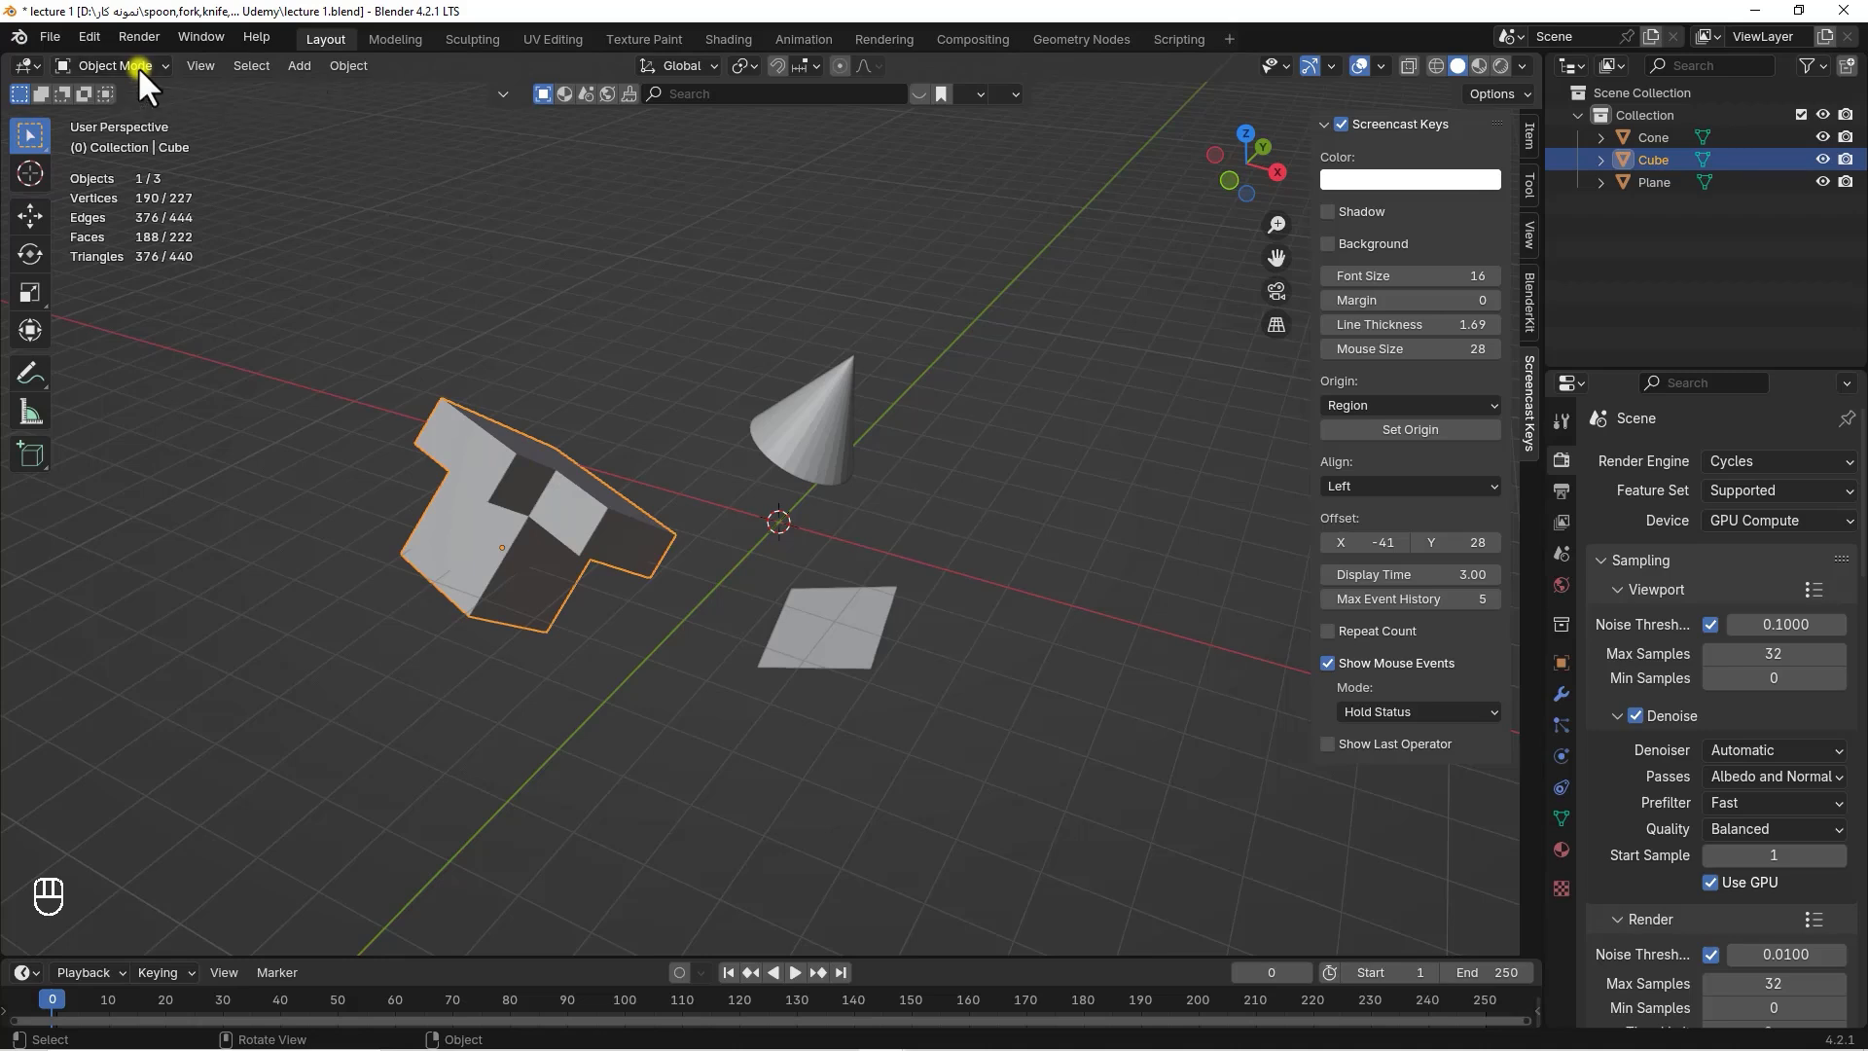
{"action": "left_click", "coordinate": [802, 412]}
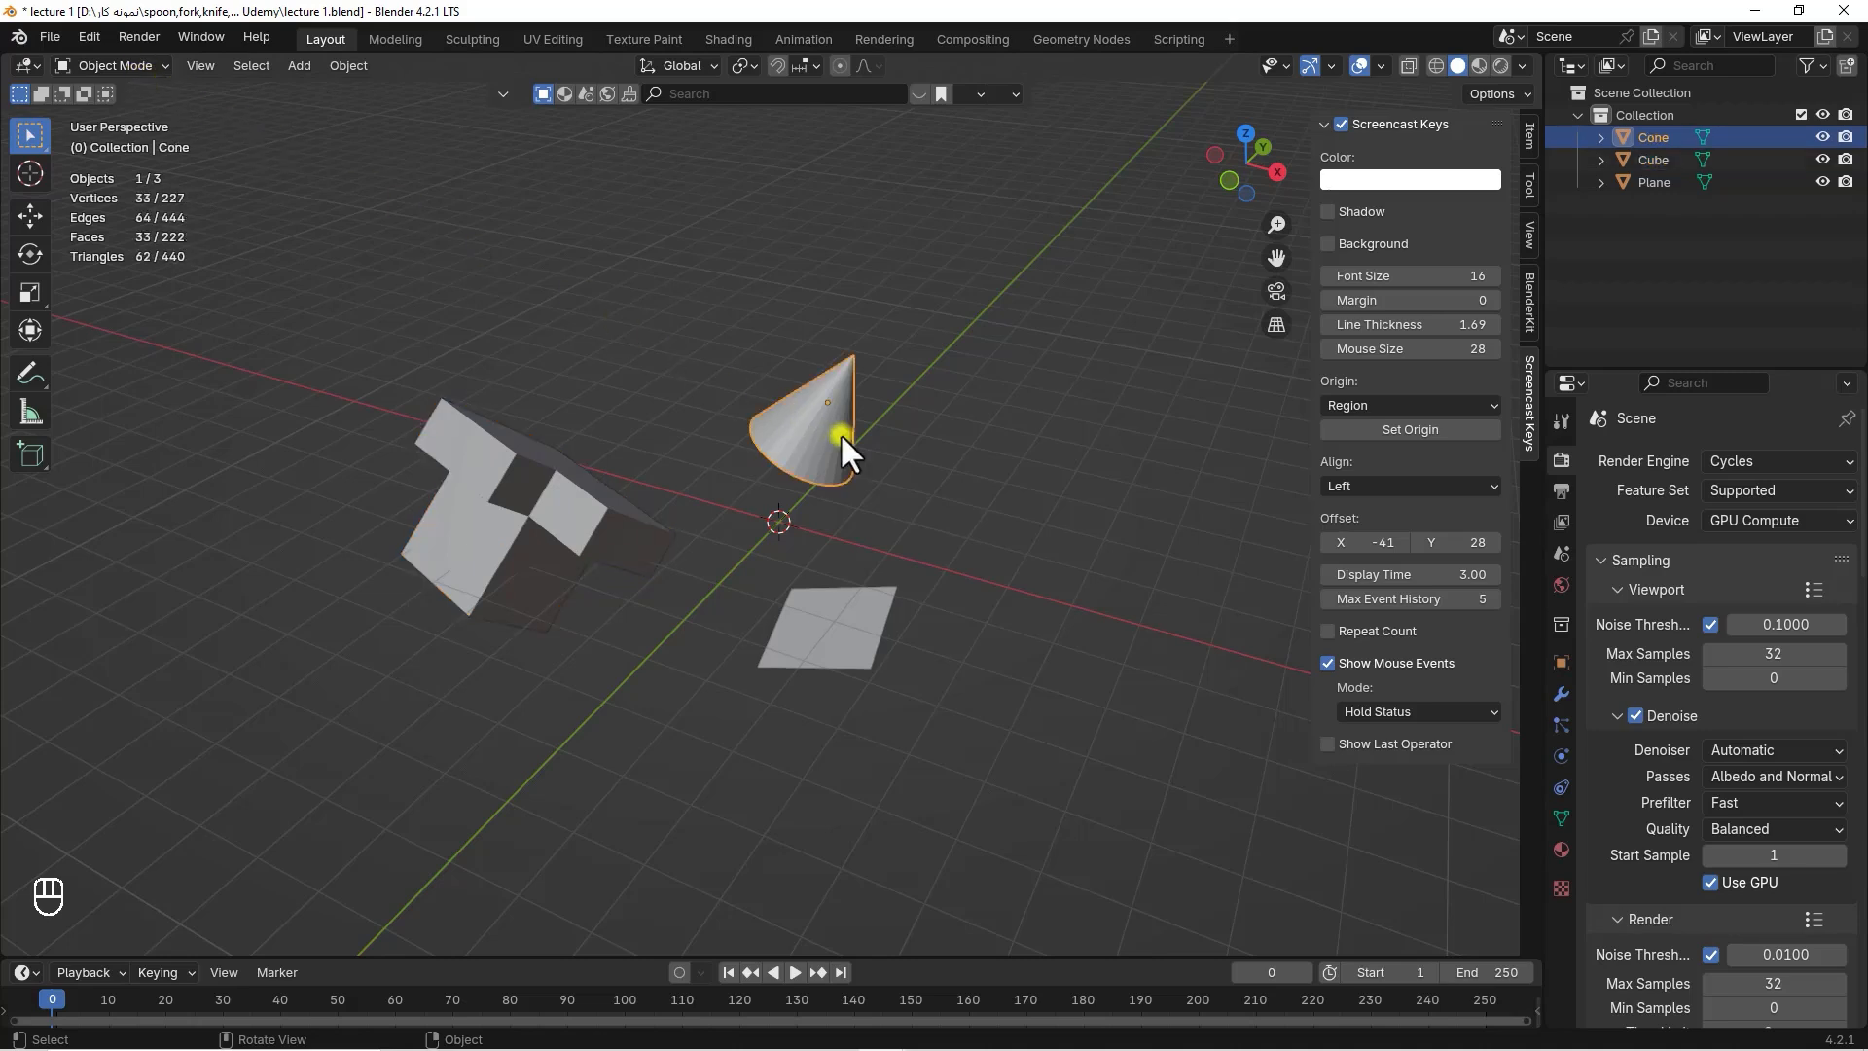
{"action": "left_click", "coordinate": [558, 535]}
{"action": "left_click", "coordinate": [732, 610]}
{"action": "left_click", "coordinate": [615, 525]}
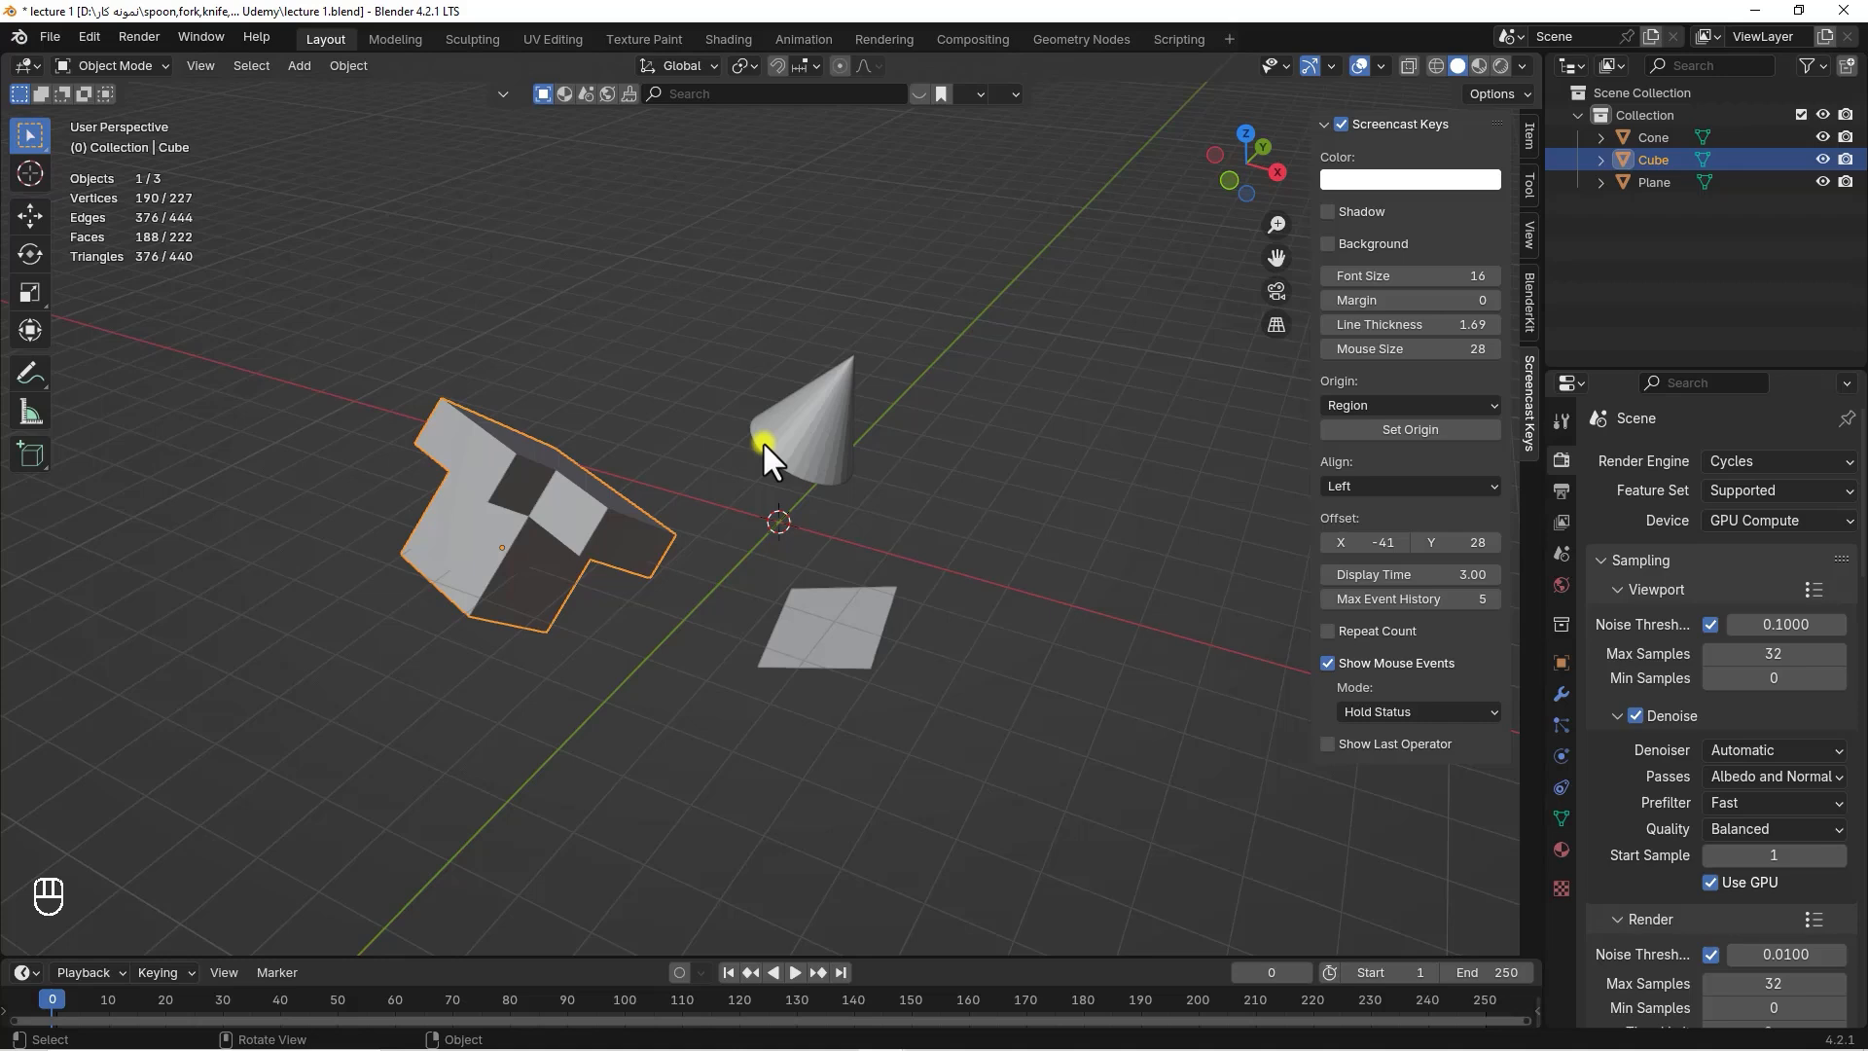
Switch the cube into Edit Mode and back, look through the interaction modes, and enter Edit Mode again
{"action": "key", "text": "Tab"}
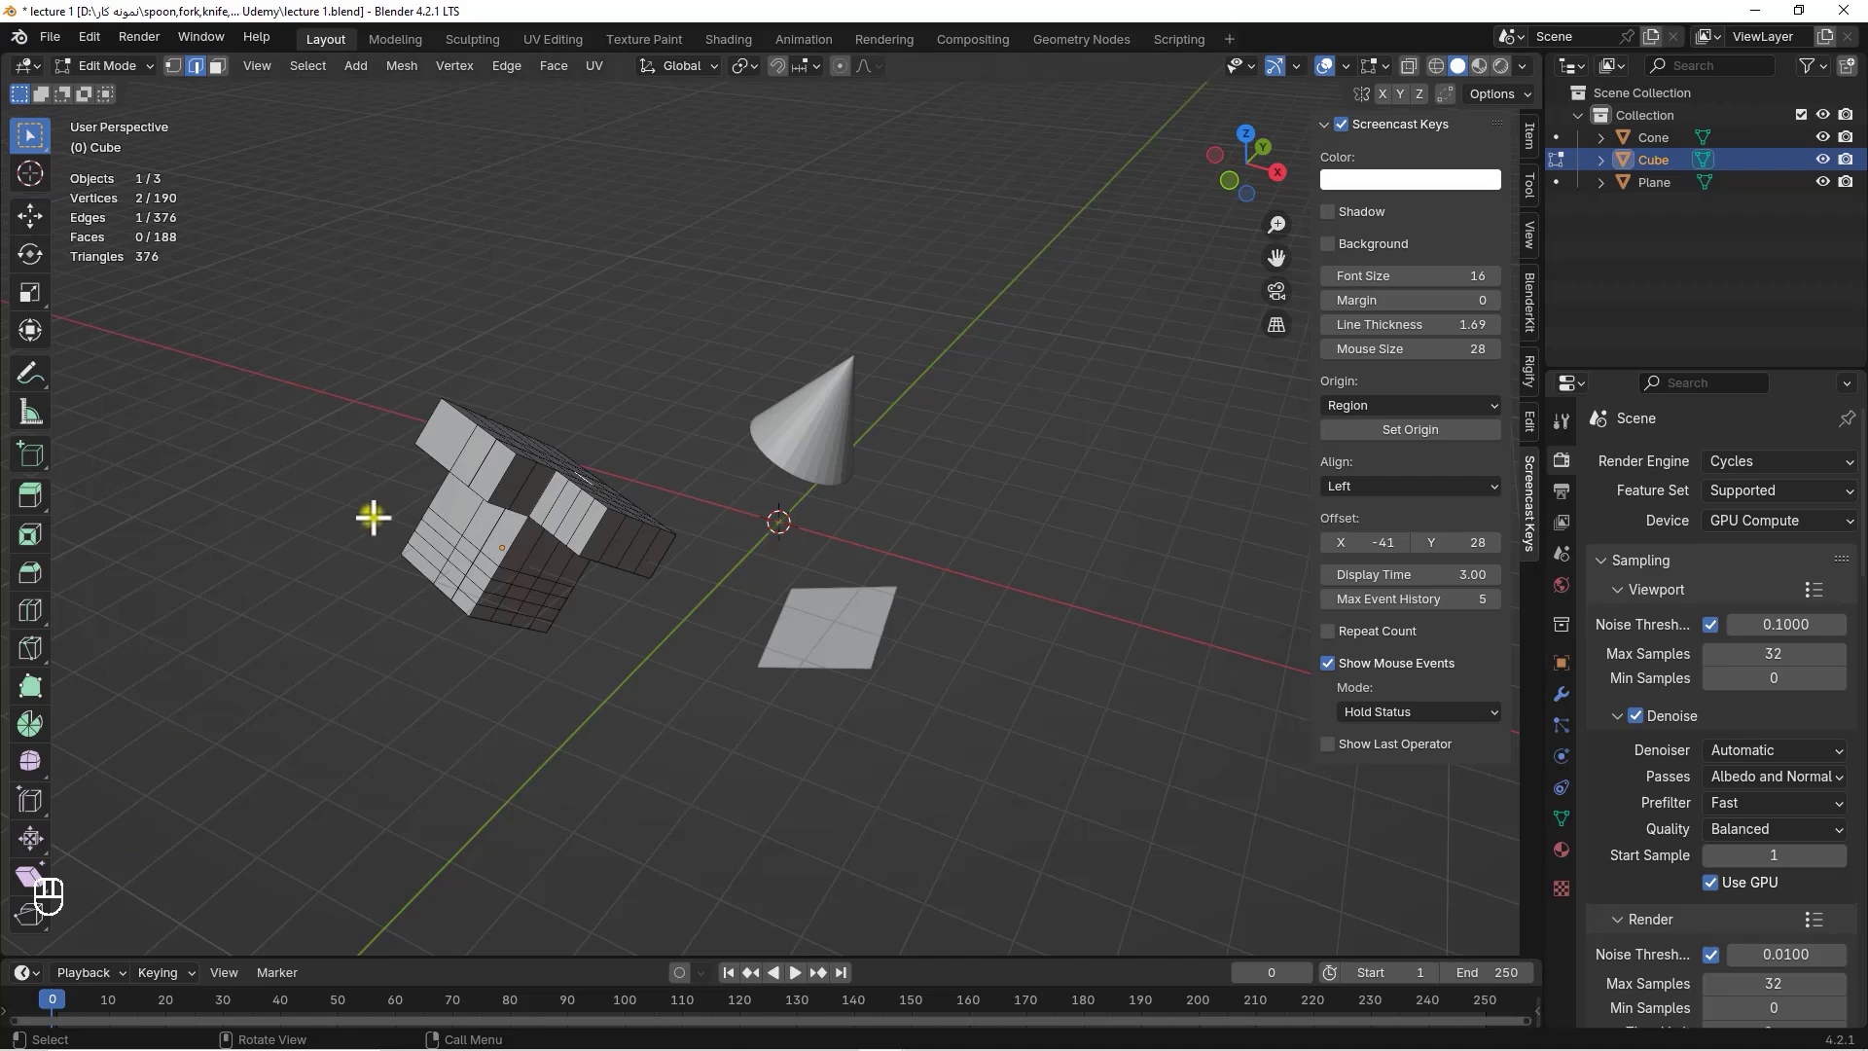
{"action": "key", "text": "Tab"}
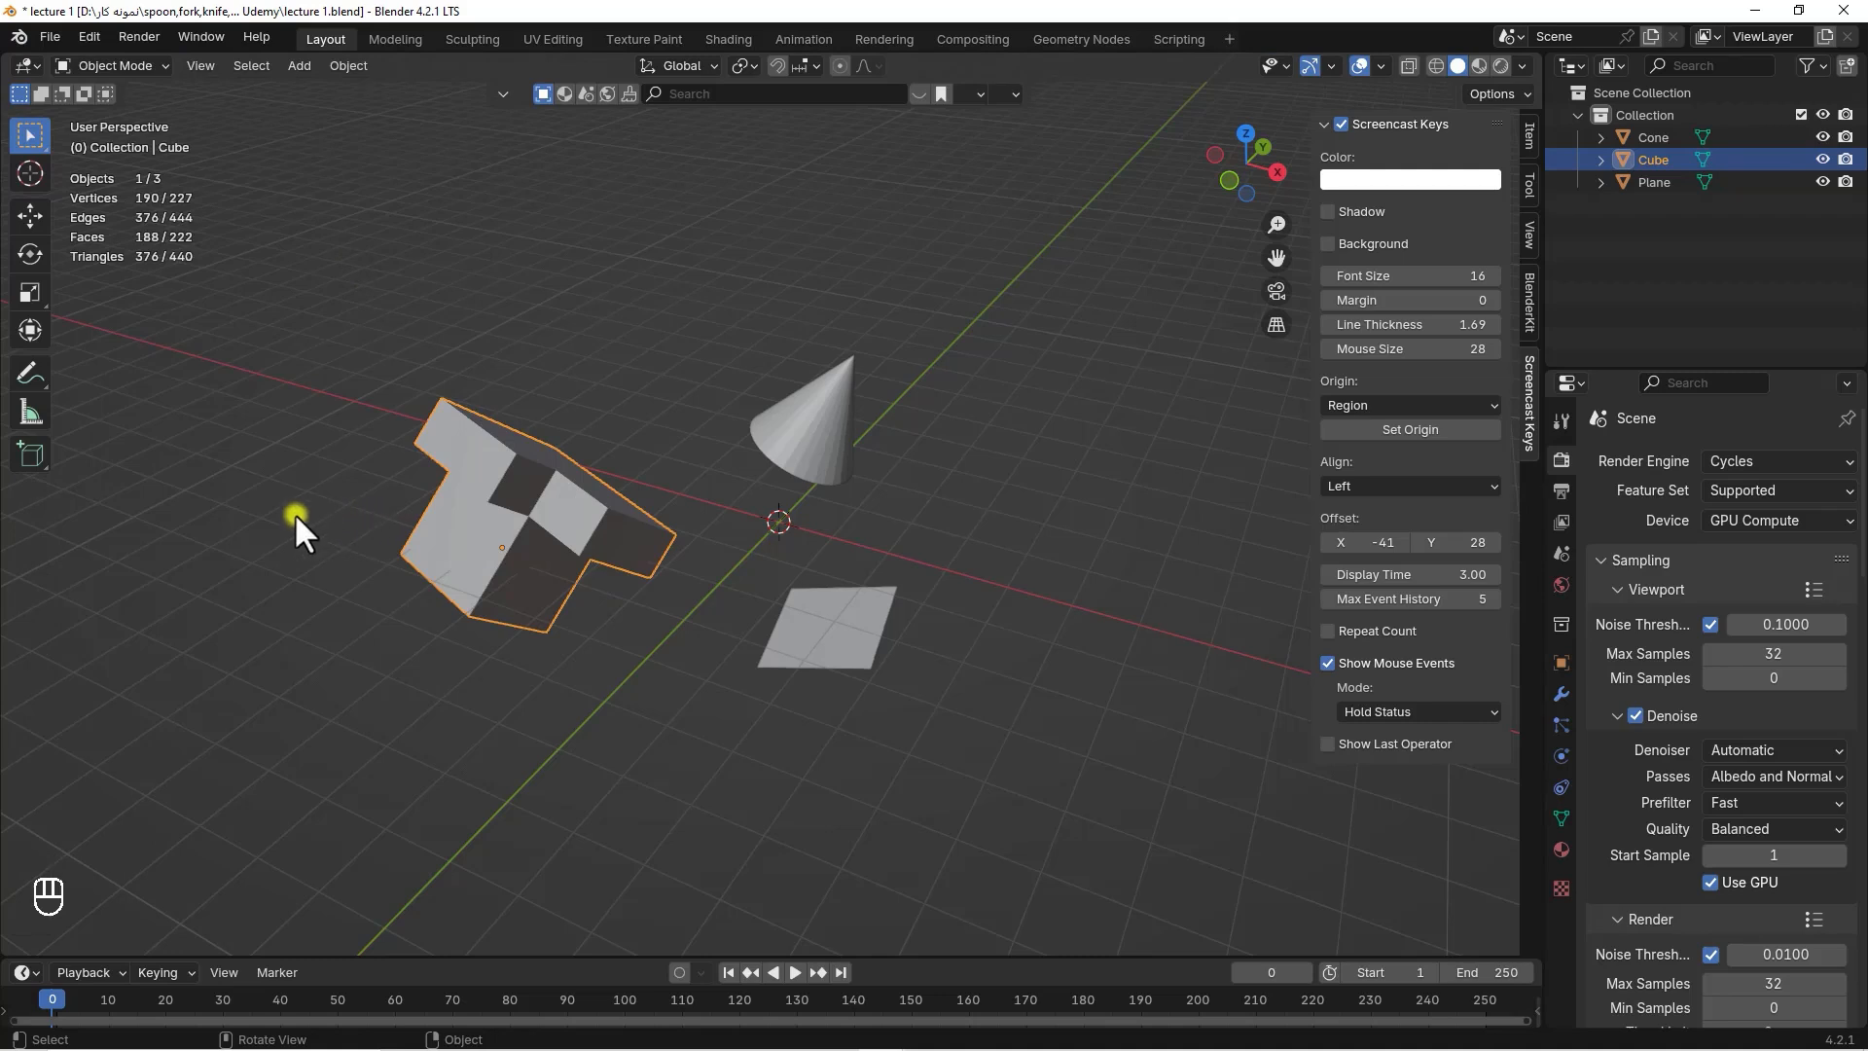
{"action": "left_click", "coordinate": [100, 63]}
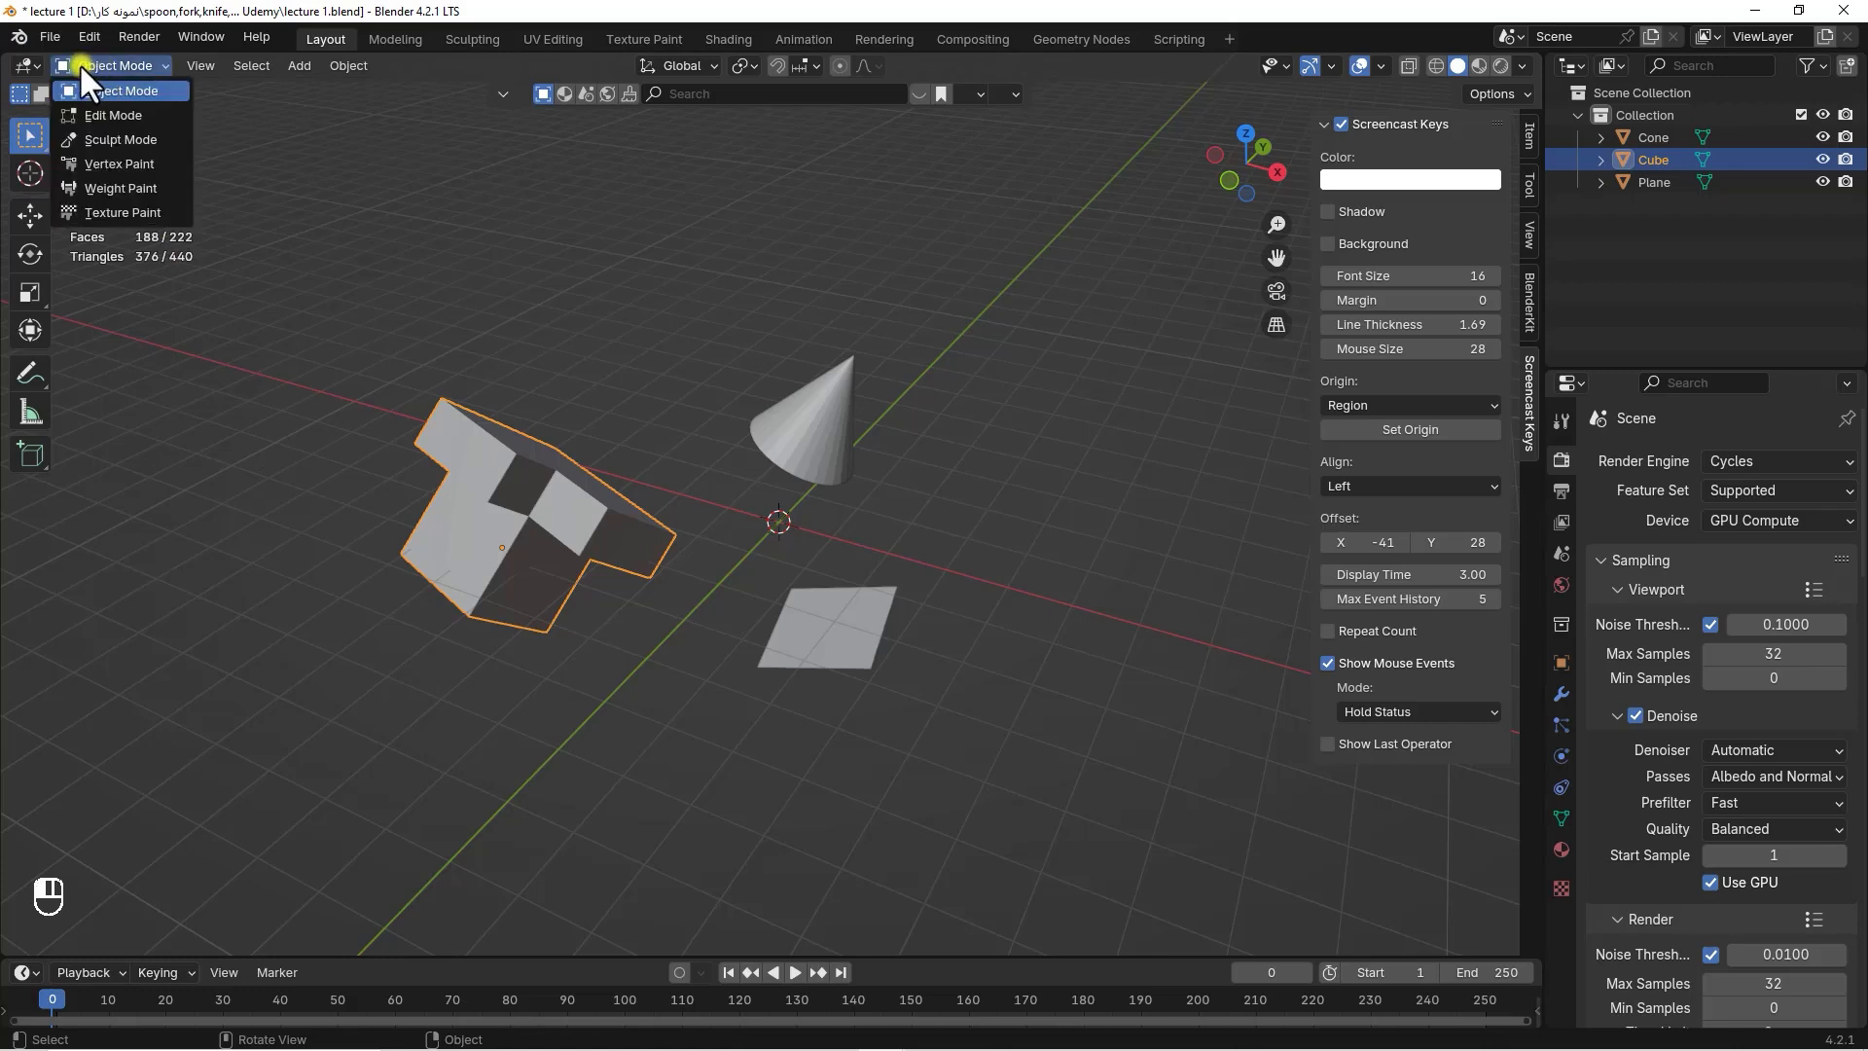
{"action": "left_click", "coordinate": [78, 62]}
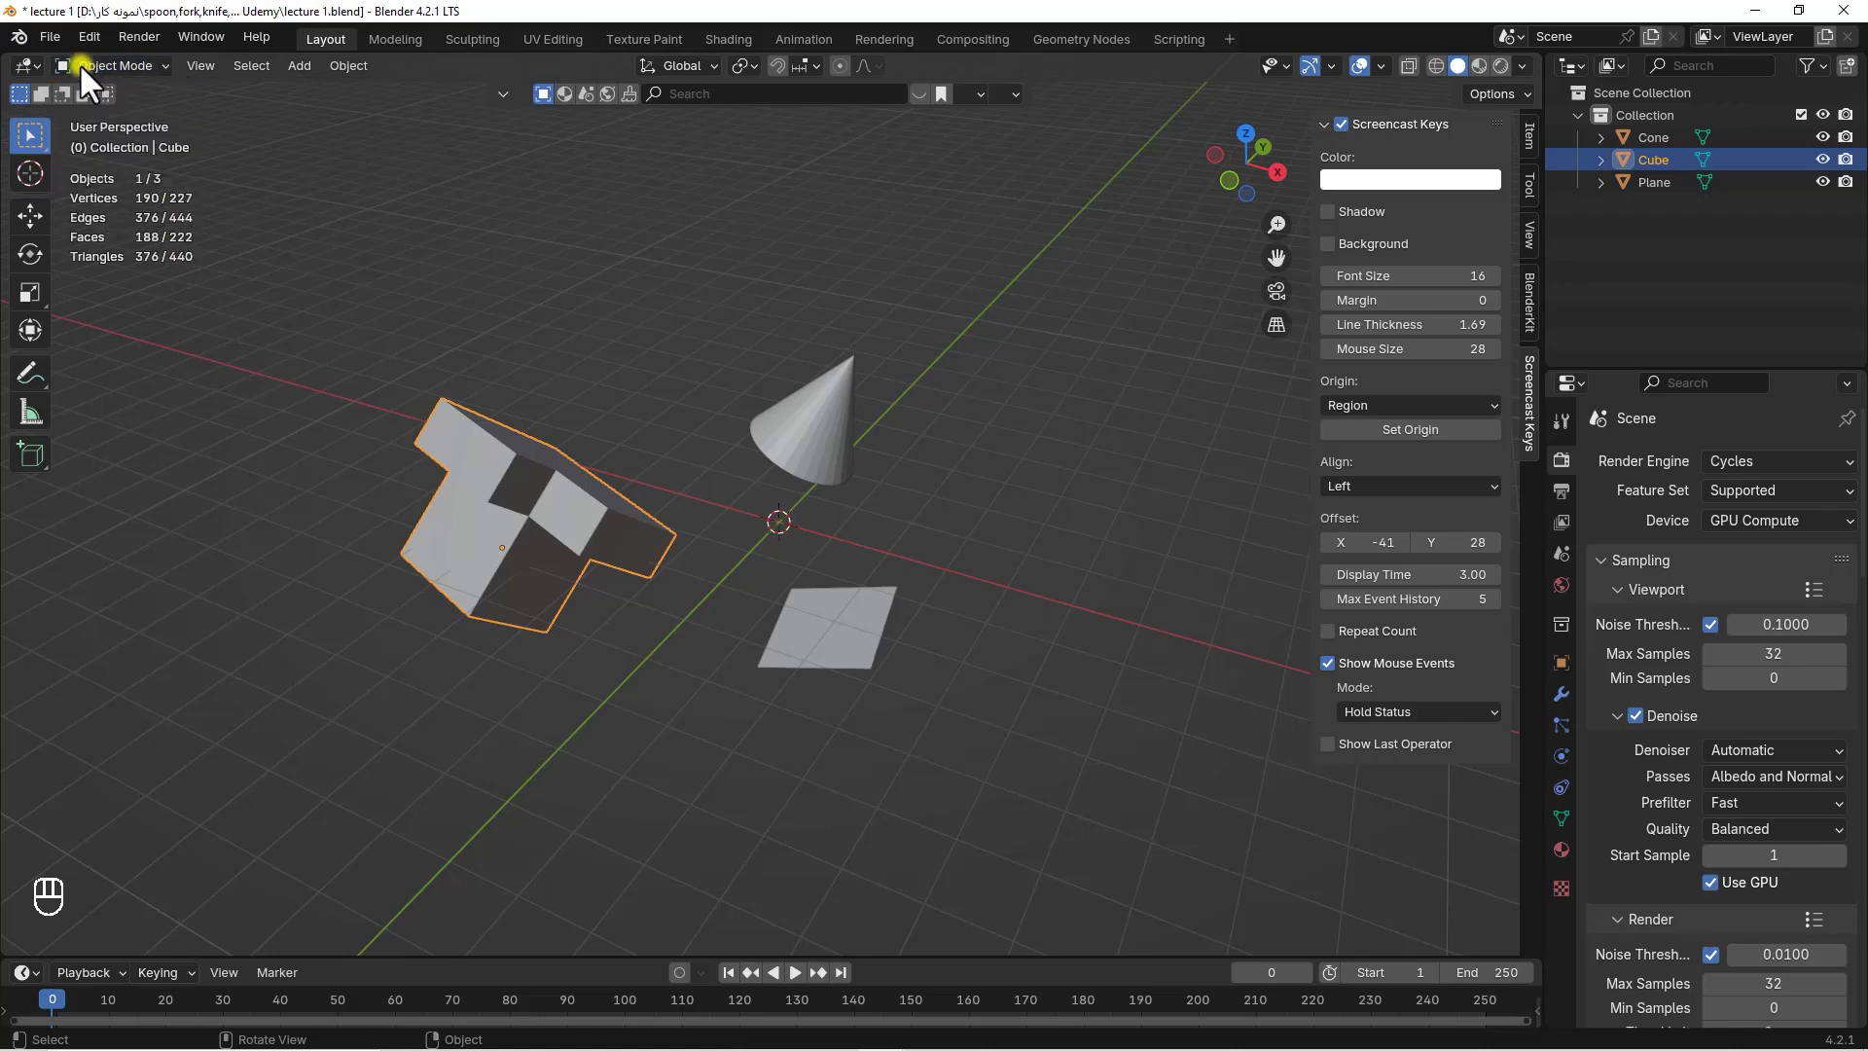
{"action": "left_click", "coordinate": [142, 60]}
{"action": "left_click", "coordinate": [115, 115]}
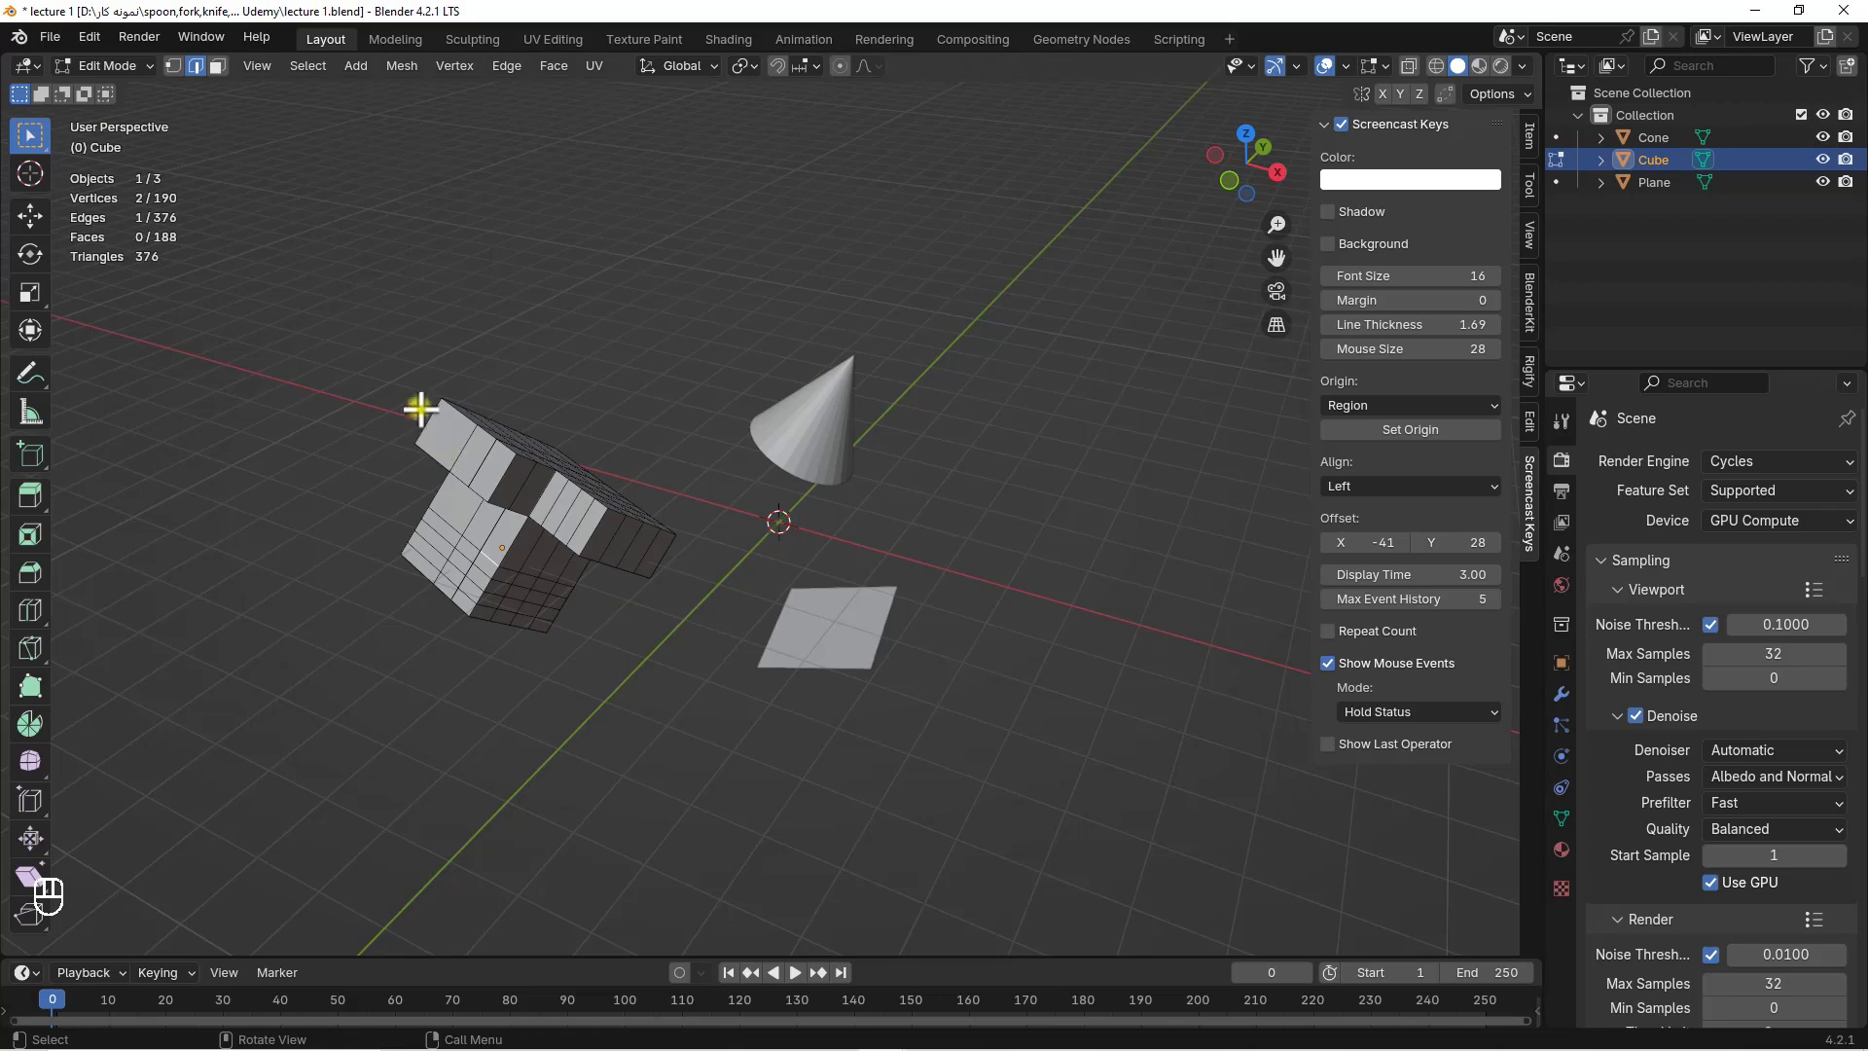
Go through the vertex, edge and face selection modes, and select two individual cube faces in turn in face mode
{"action": "left_click", "coordinate": [174, 68]}
{"action": "left_click", "coordinate": [197, 65]}
{"action": "left_click", "coordinate": [216, 64]}
{"action": "left_click", "coordinate": [489, 472]}
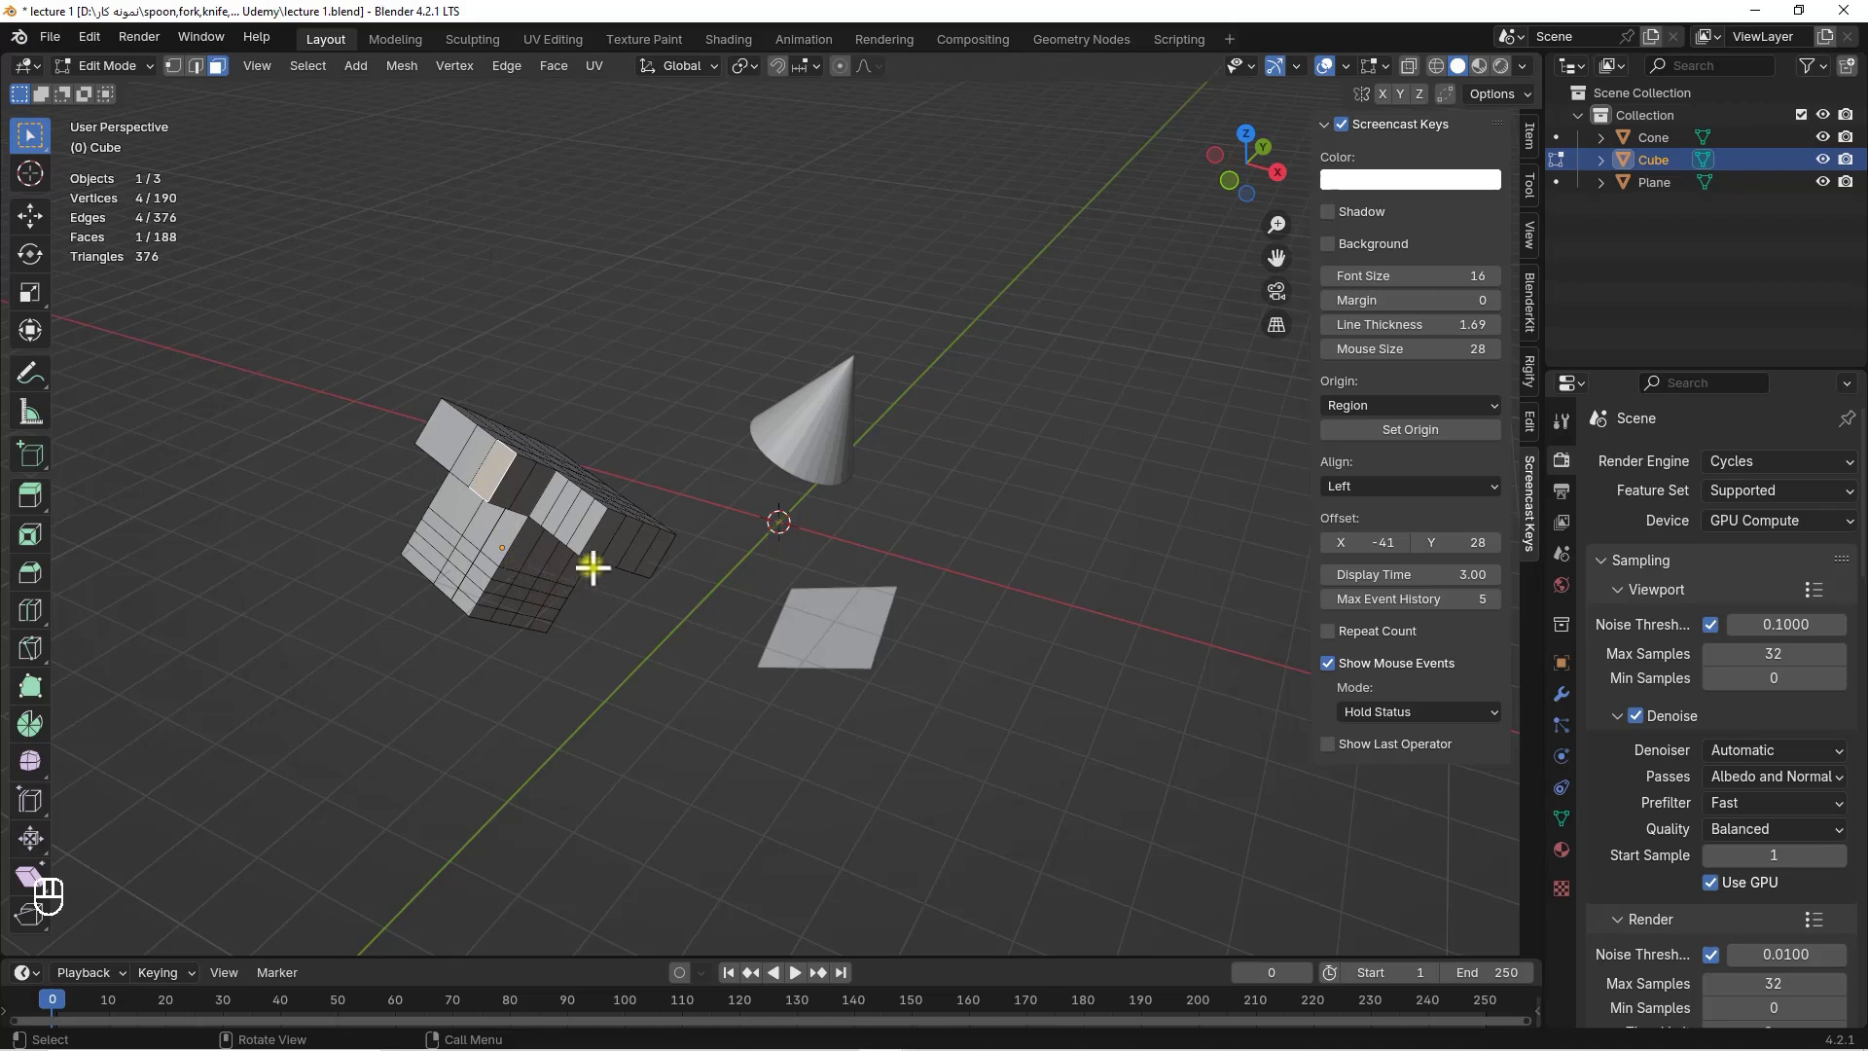
{"action": "left_click", "coordinate": [618, 545]}
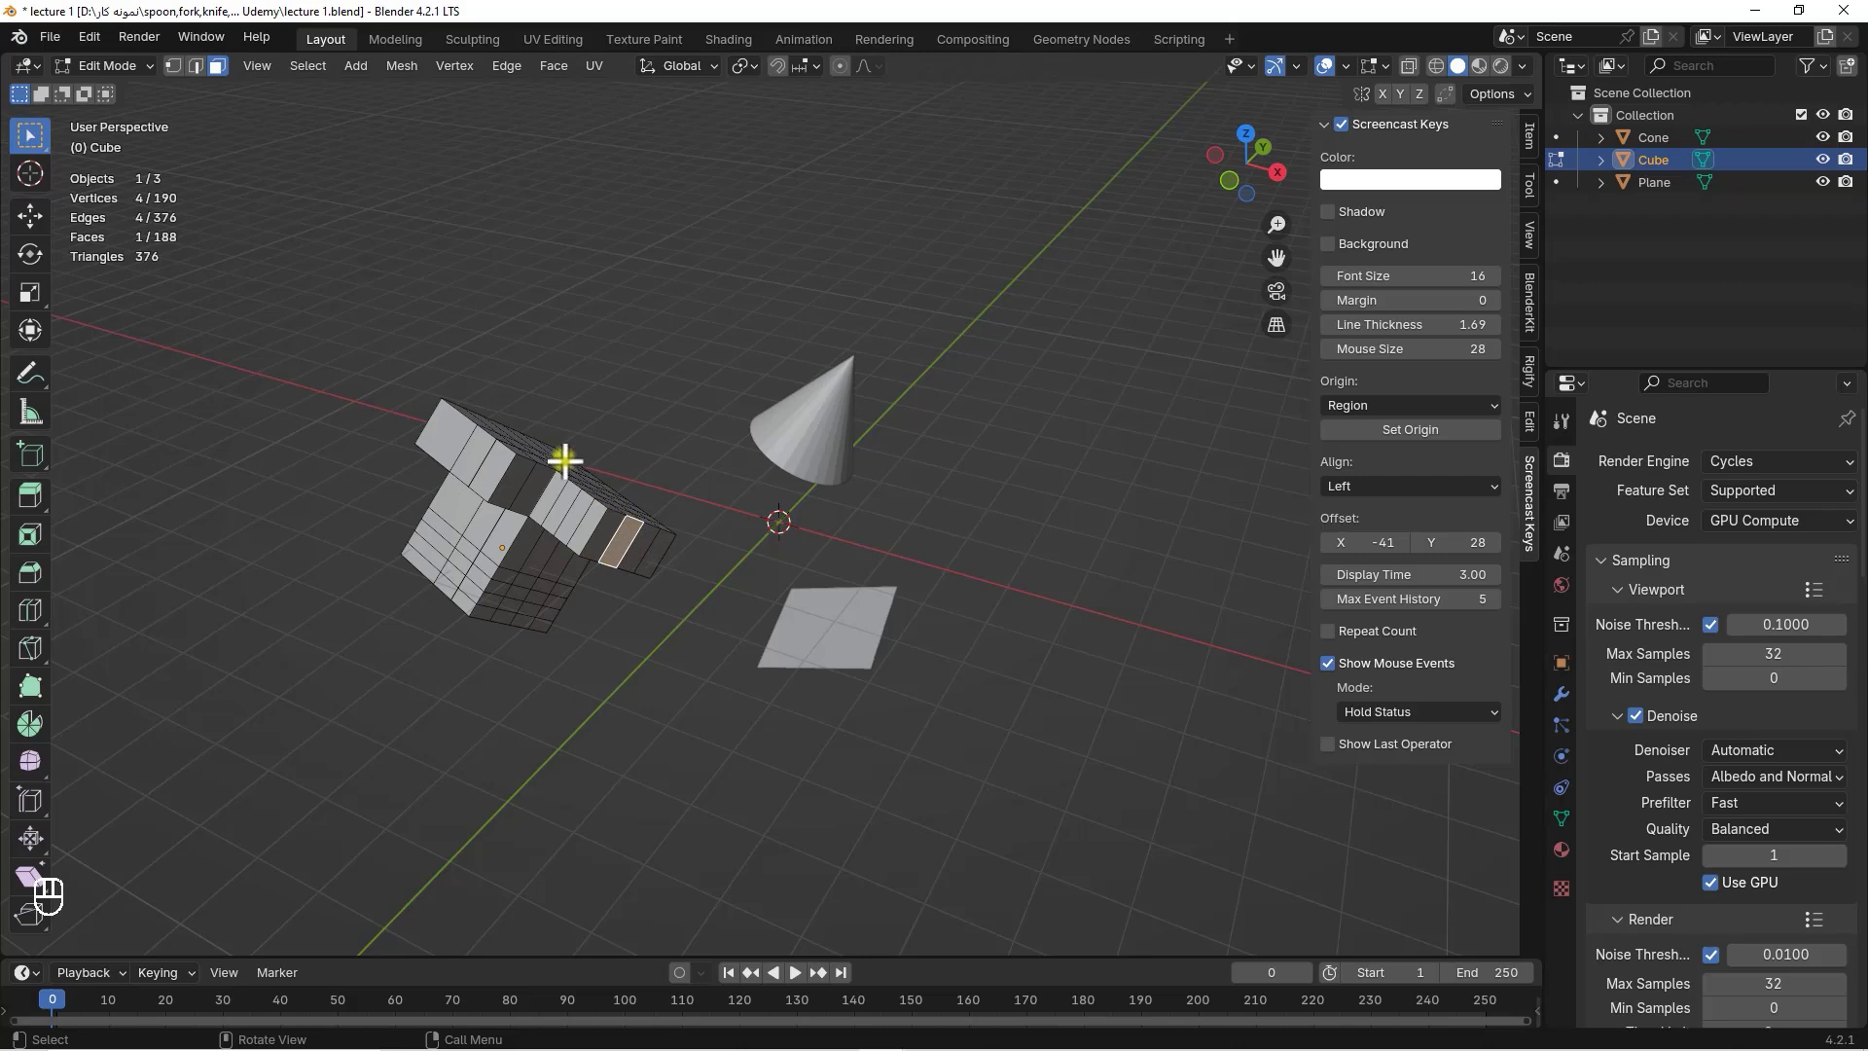
Extrude a single face at the inner end of the cube's upper arm by about 1.19 m along its normal
{"action": "left_click", "coordinate": [507, 468]}
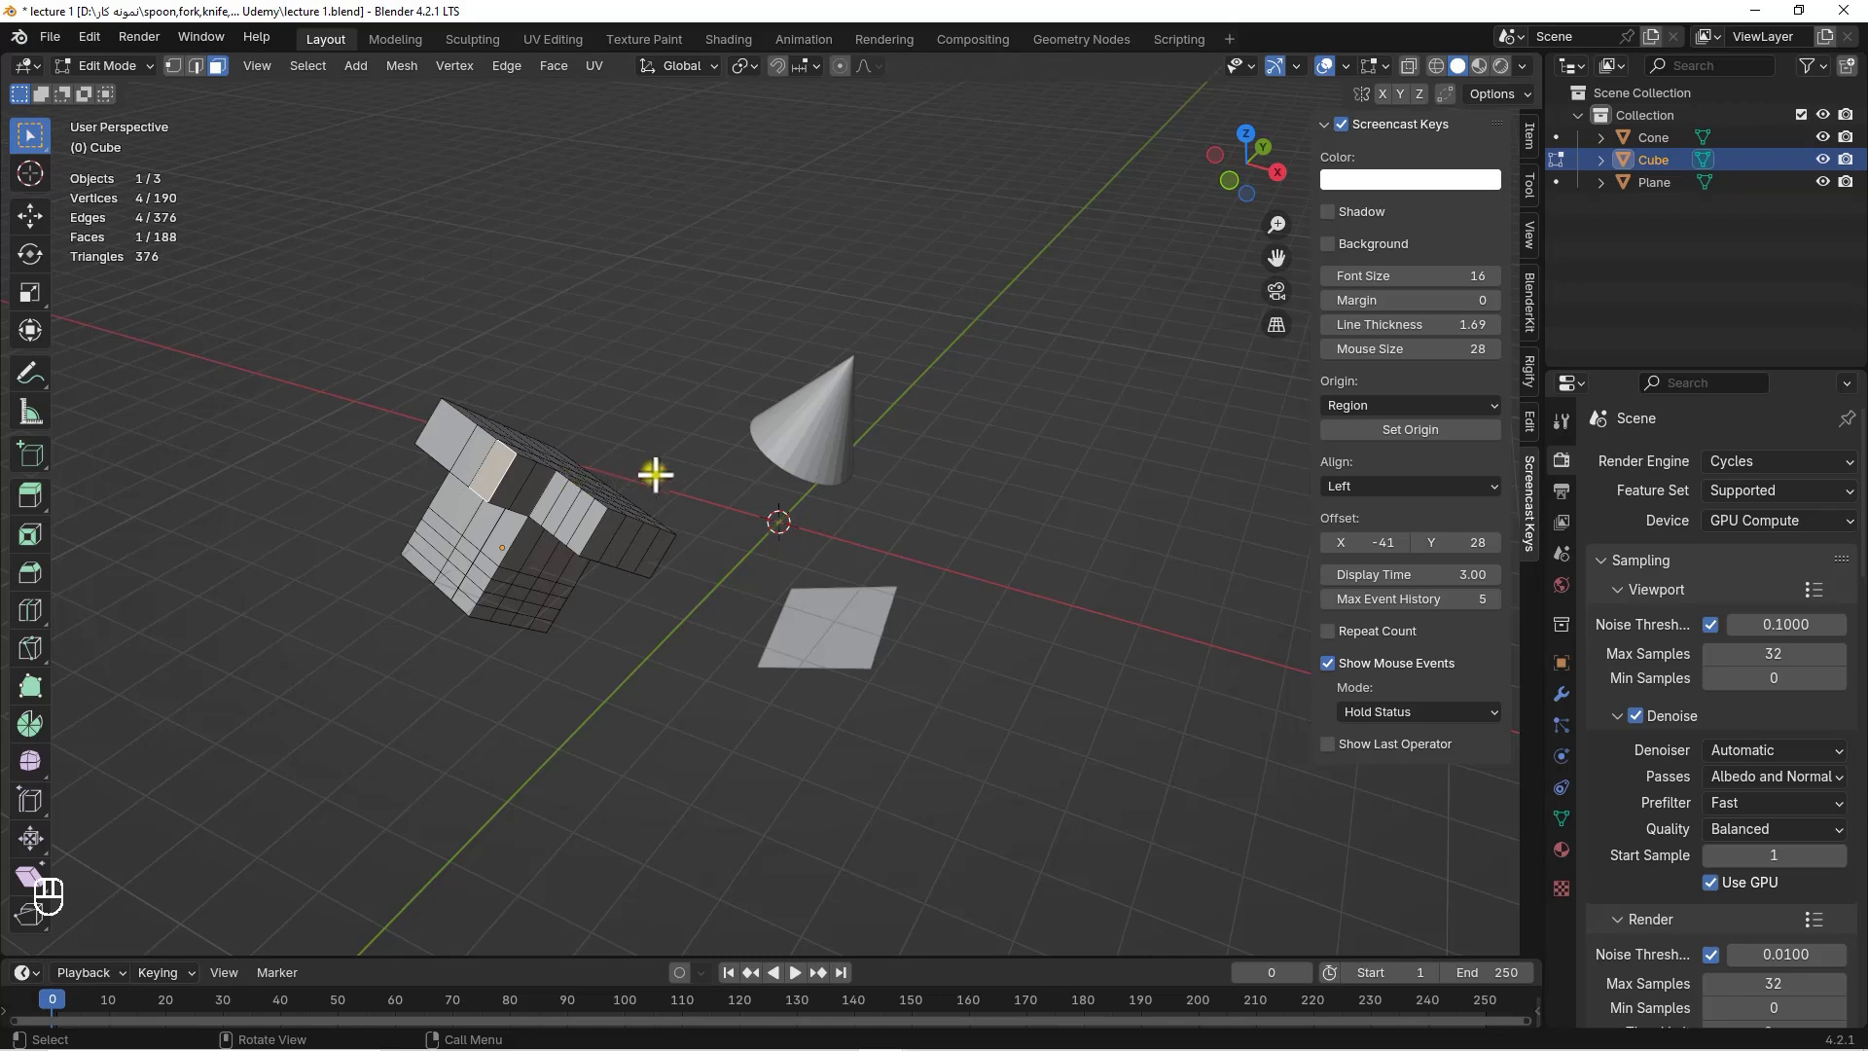
{"action": "key", "text": "e"}
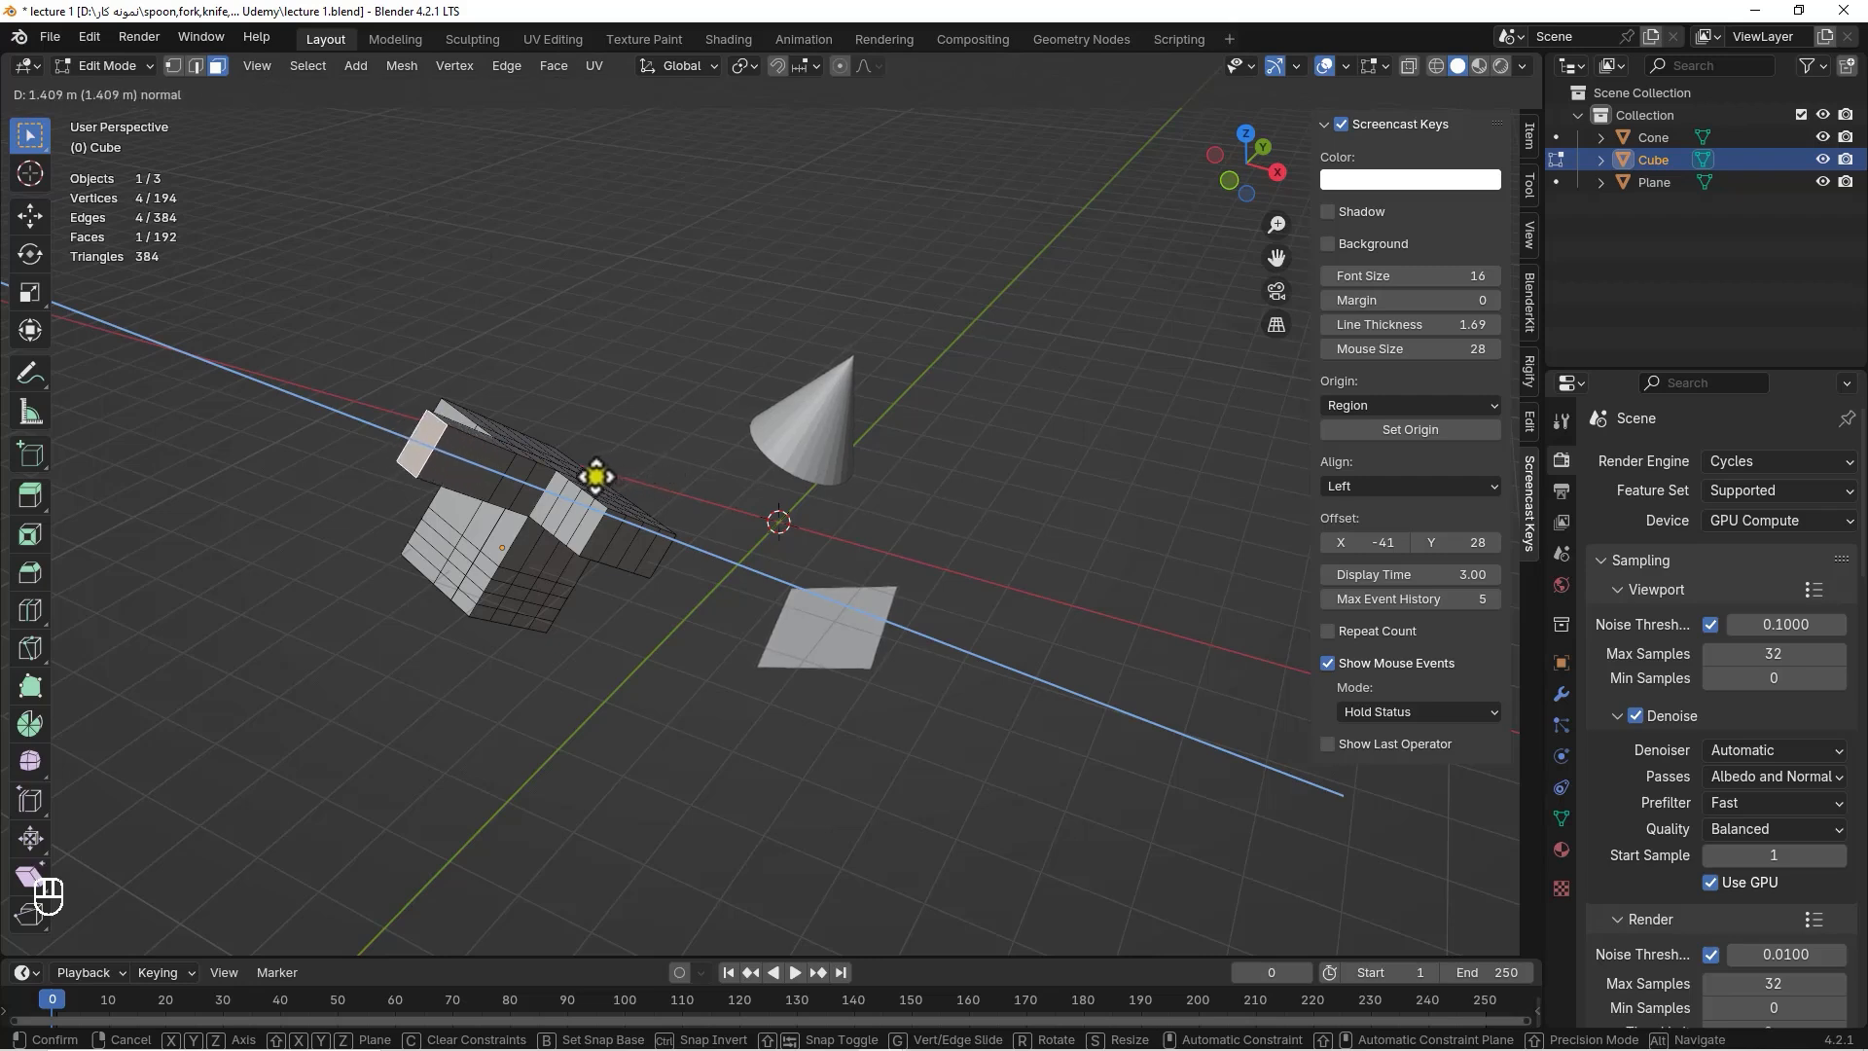
{"action": "left_click", "coordinate": [597, 476]}
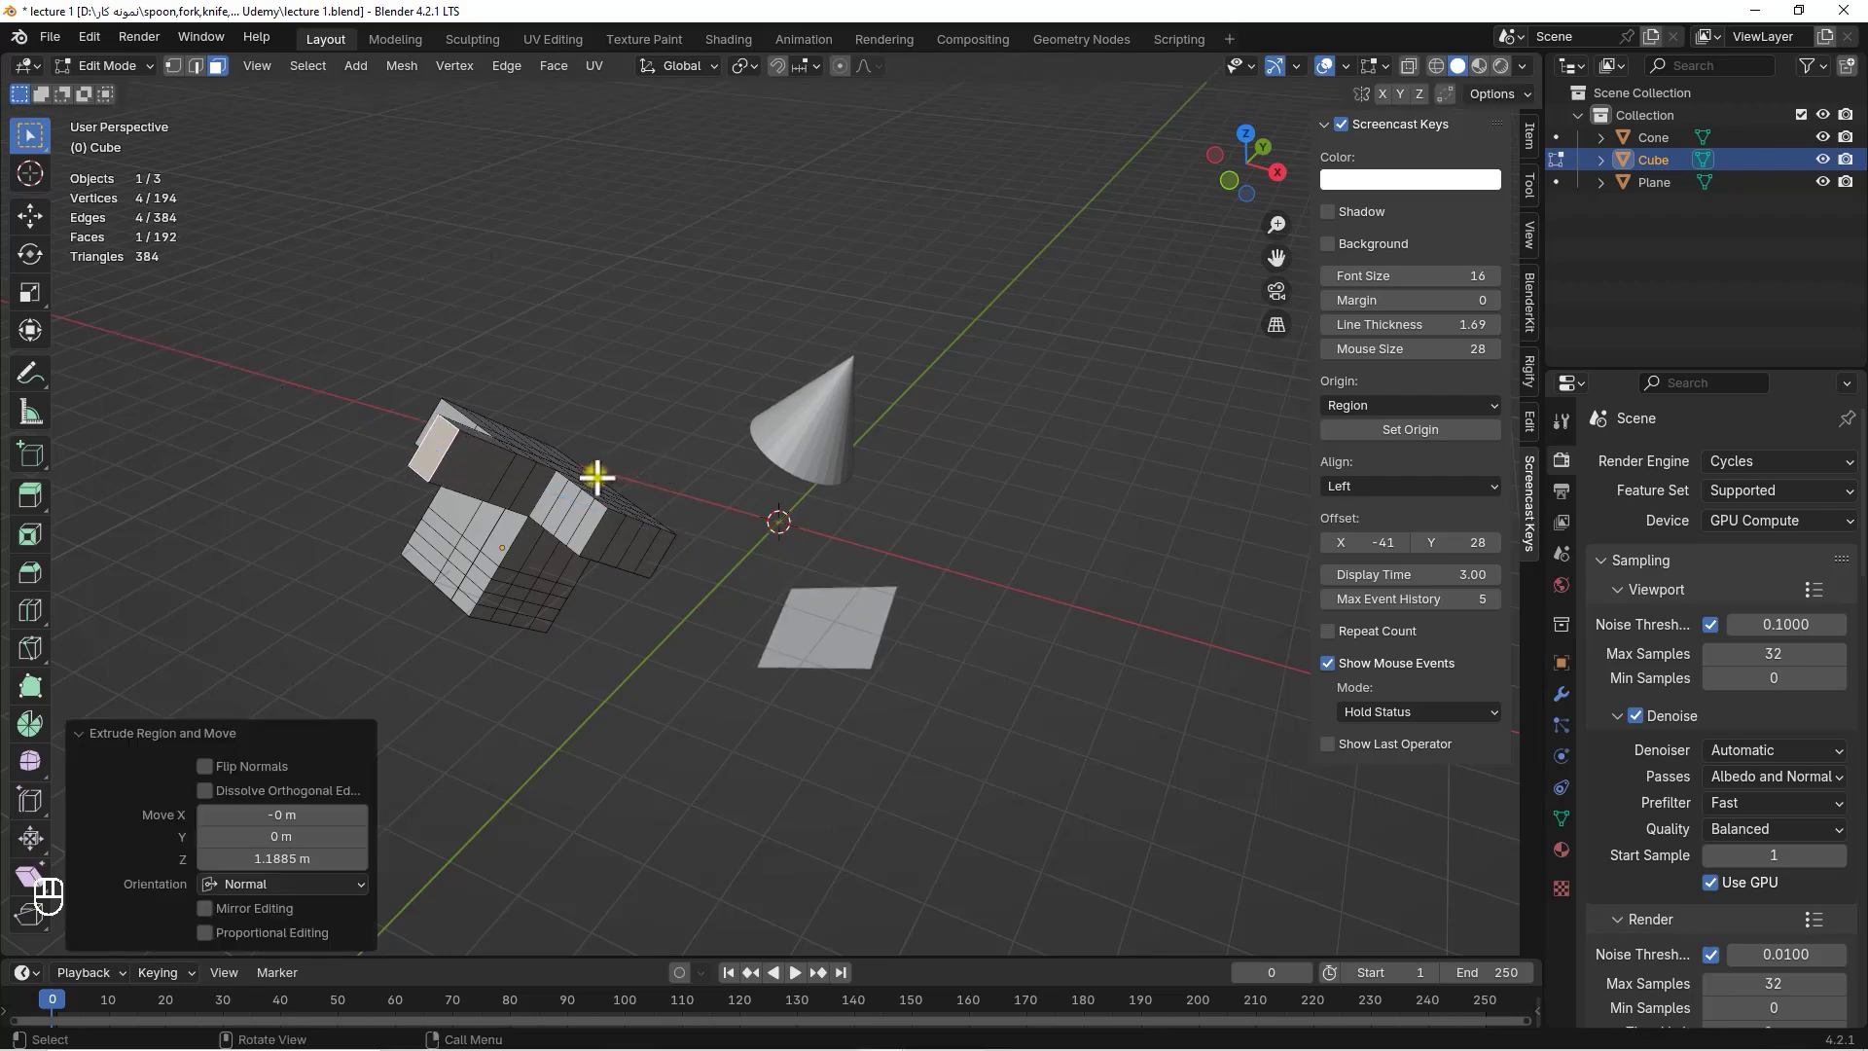
Extrude a side face of the new block, and extrude the resulting large front face by about 1.34 m along its normal
{"action": "left_click", "coordinate": [479, 477]}
{"action": "key", "text": "e"}
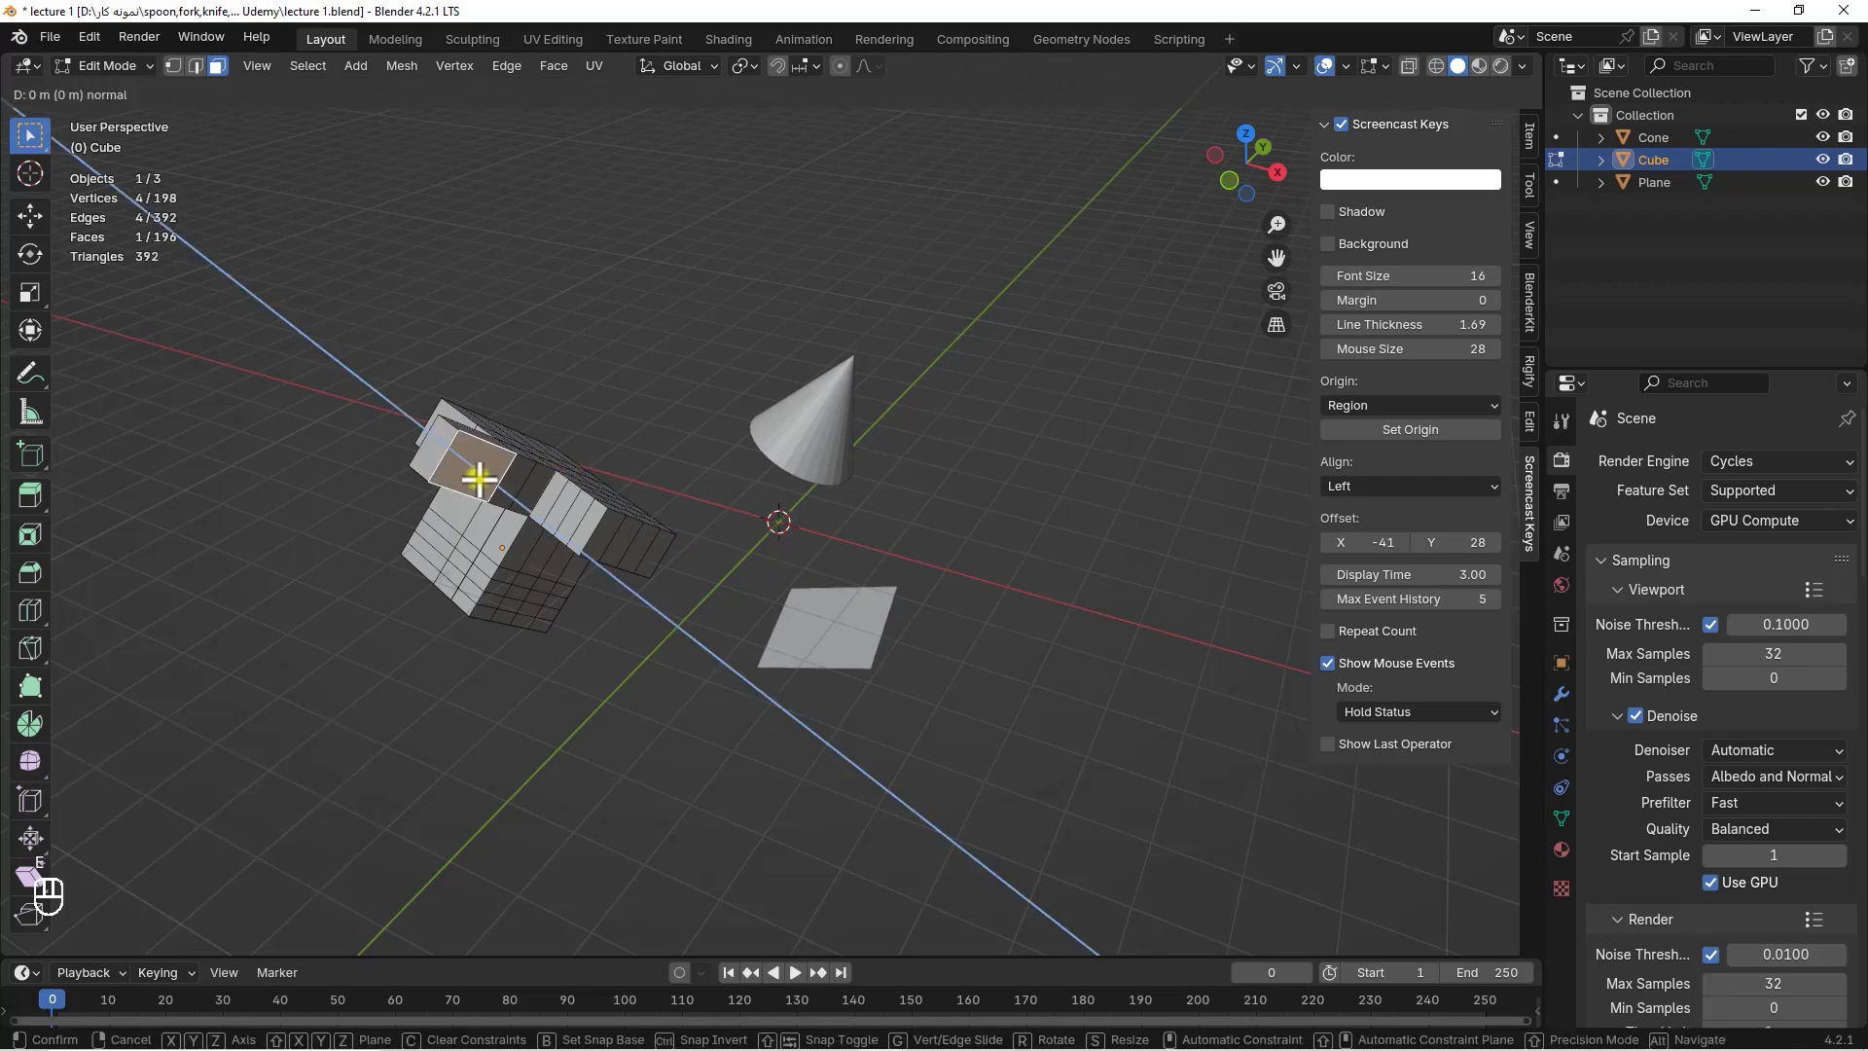
{"action": "left_click", "coordinate": [500, 523]}
{"action": "left_click", "coordinate": [492, 499]}
{"action": "key", "text": "e"}
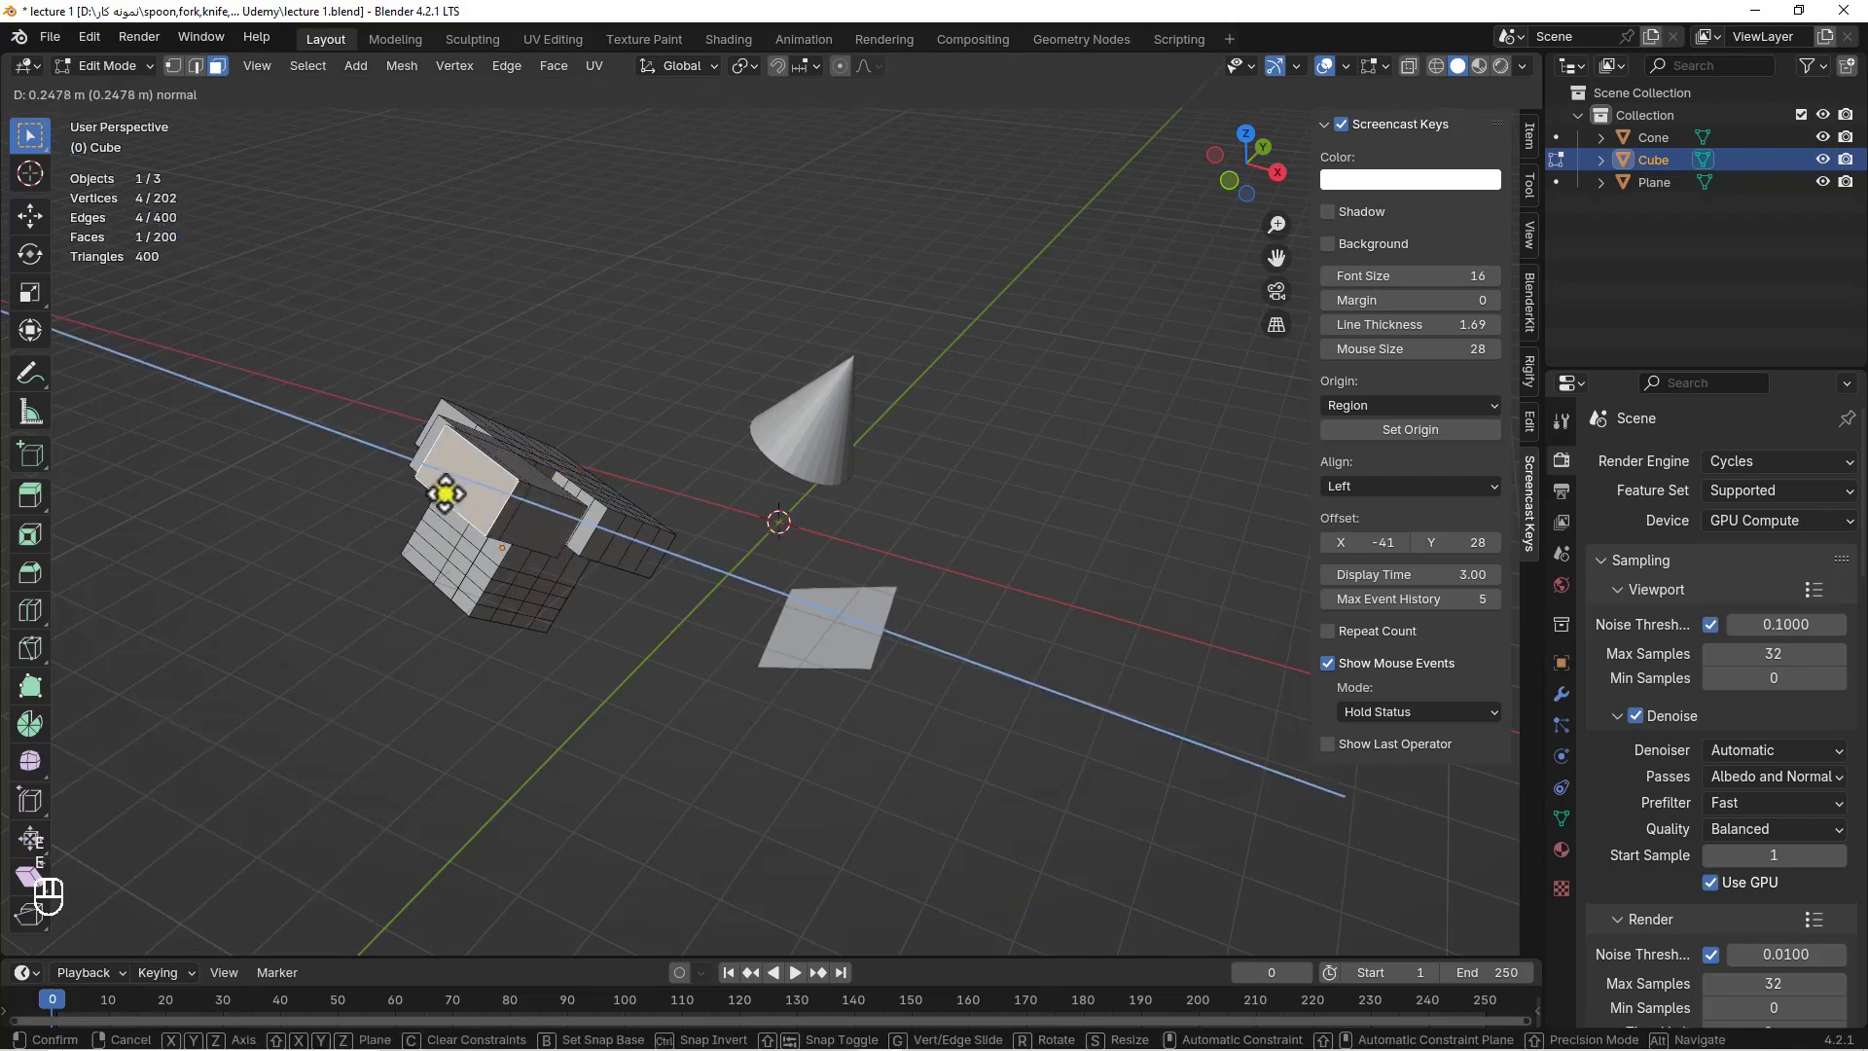
{"action": "left_click", "coordinate": [409, 488]}
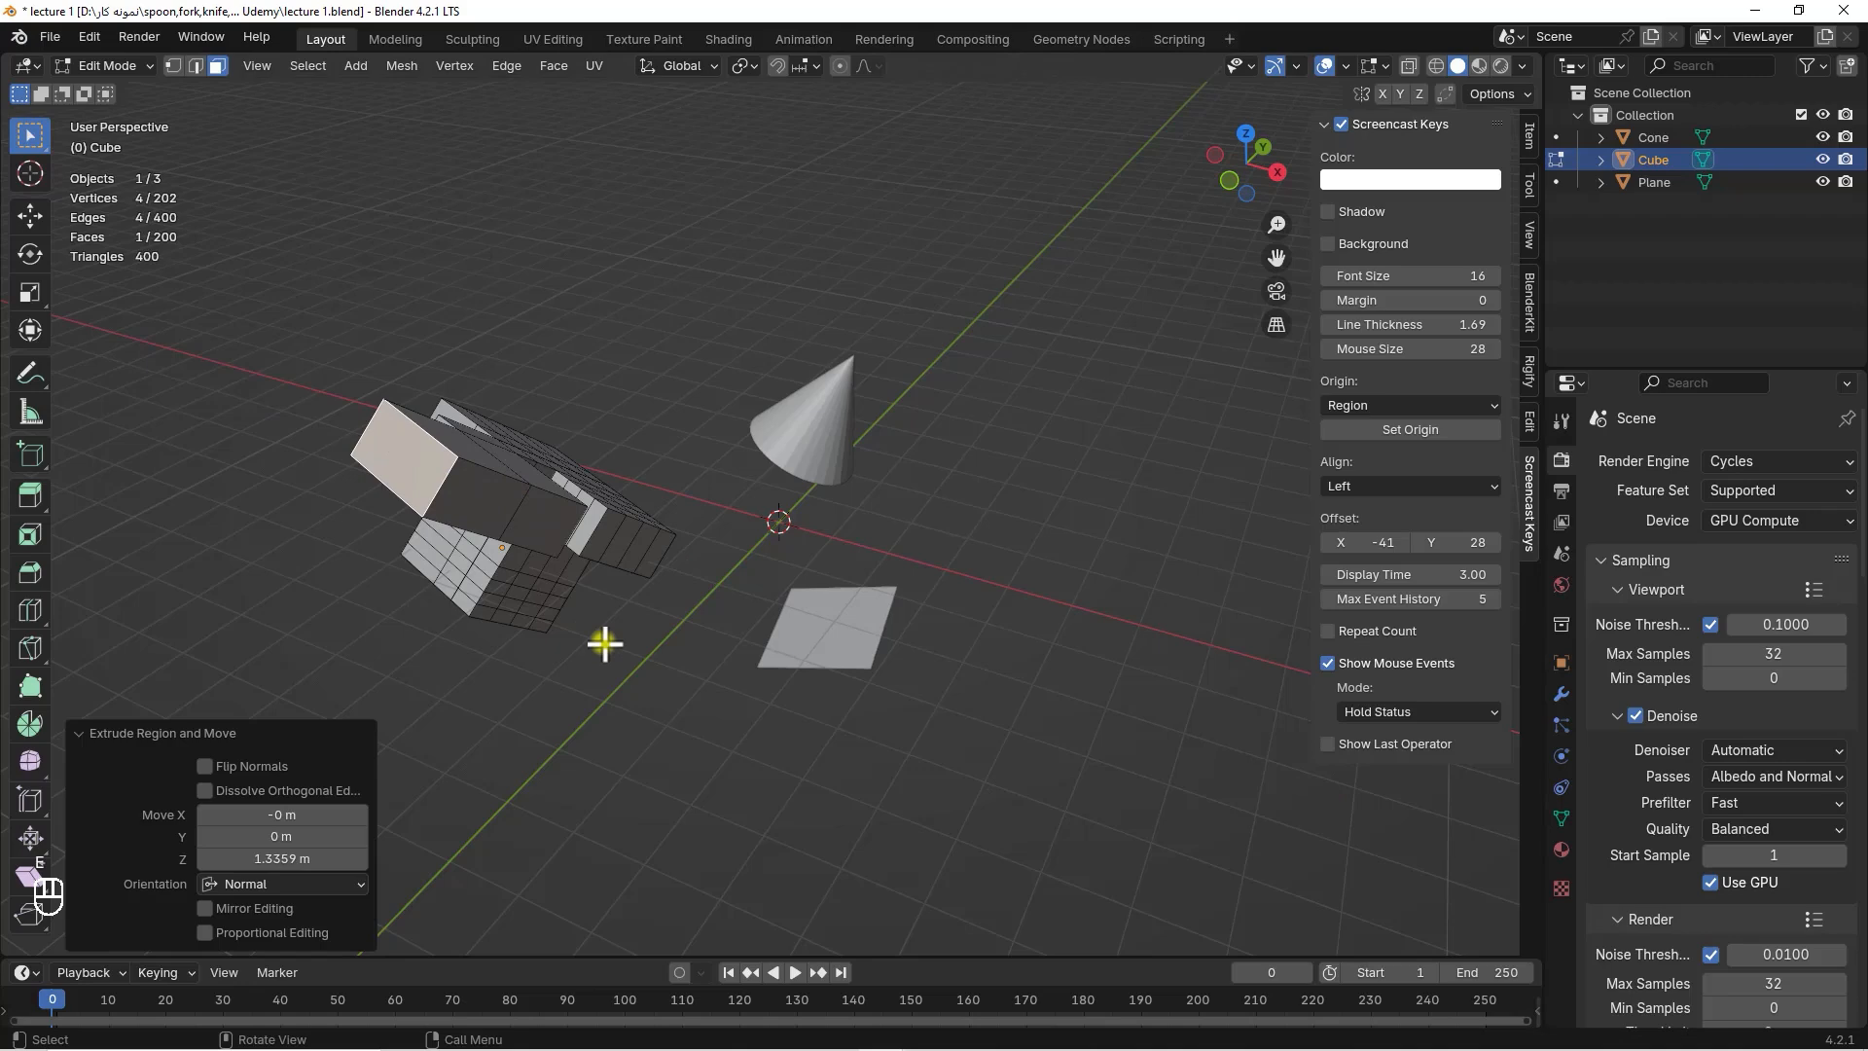
Examine the extruded cube from different angles by orbiting, using the navigation gizmo and panning the view
{"action": "middle_click_drag", "start_coordinate": [604, 644], "coordinate": [604, 643]}
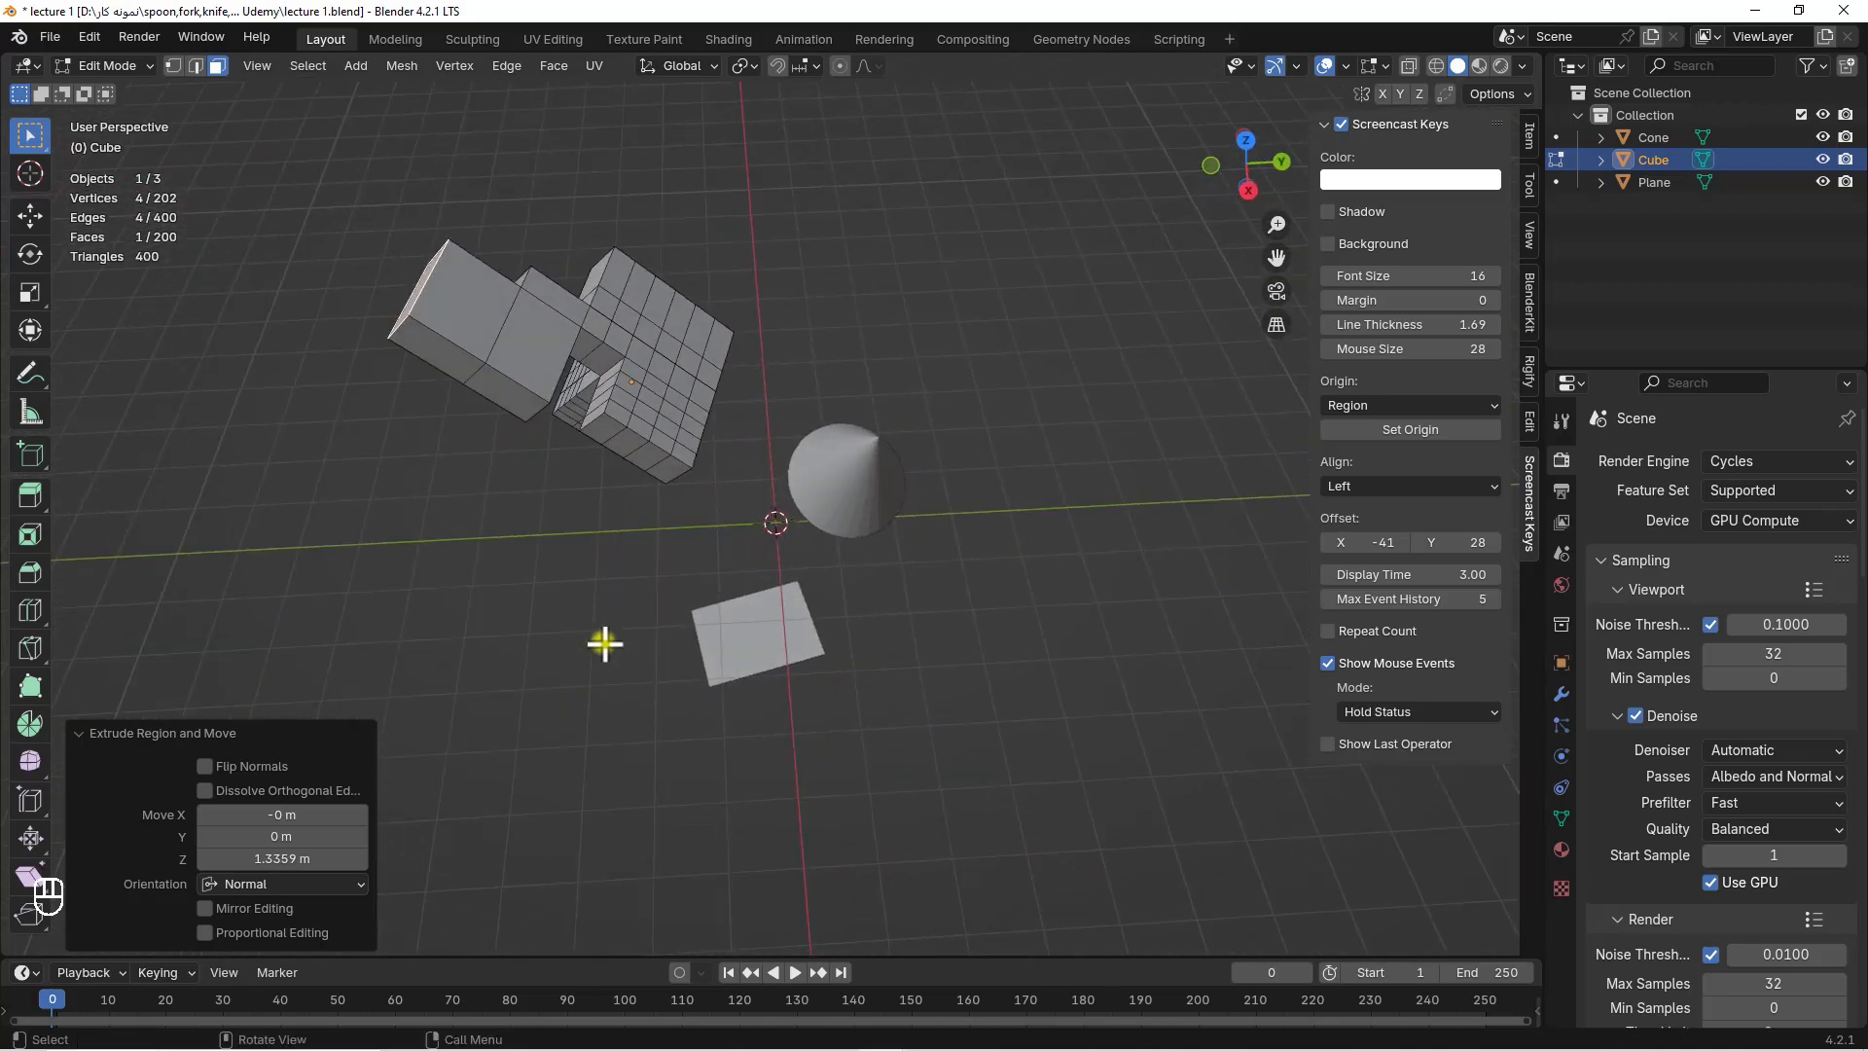
{"action": "key", "text": "KP_Decimal"}
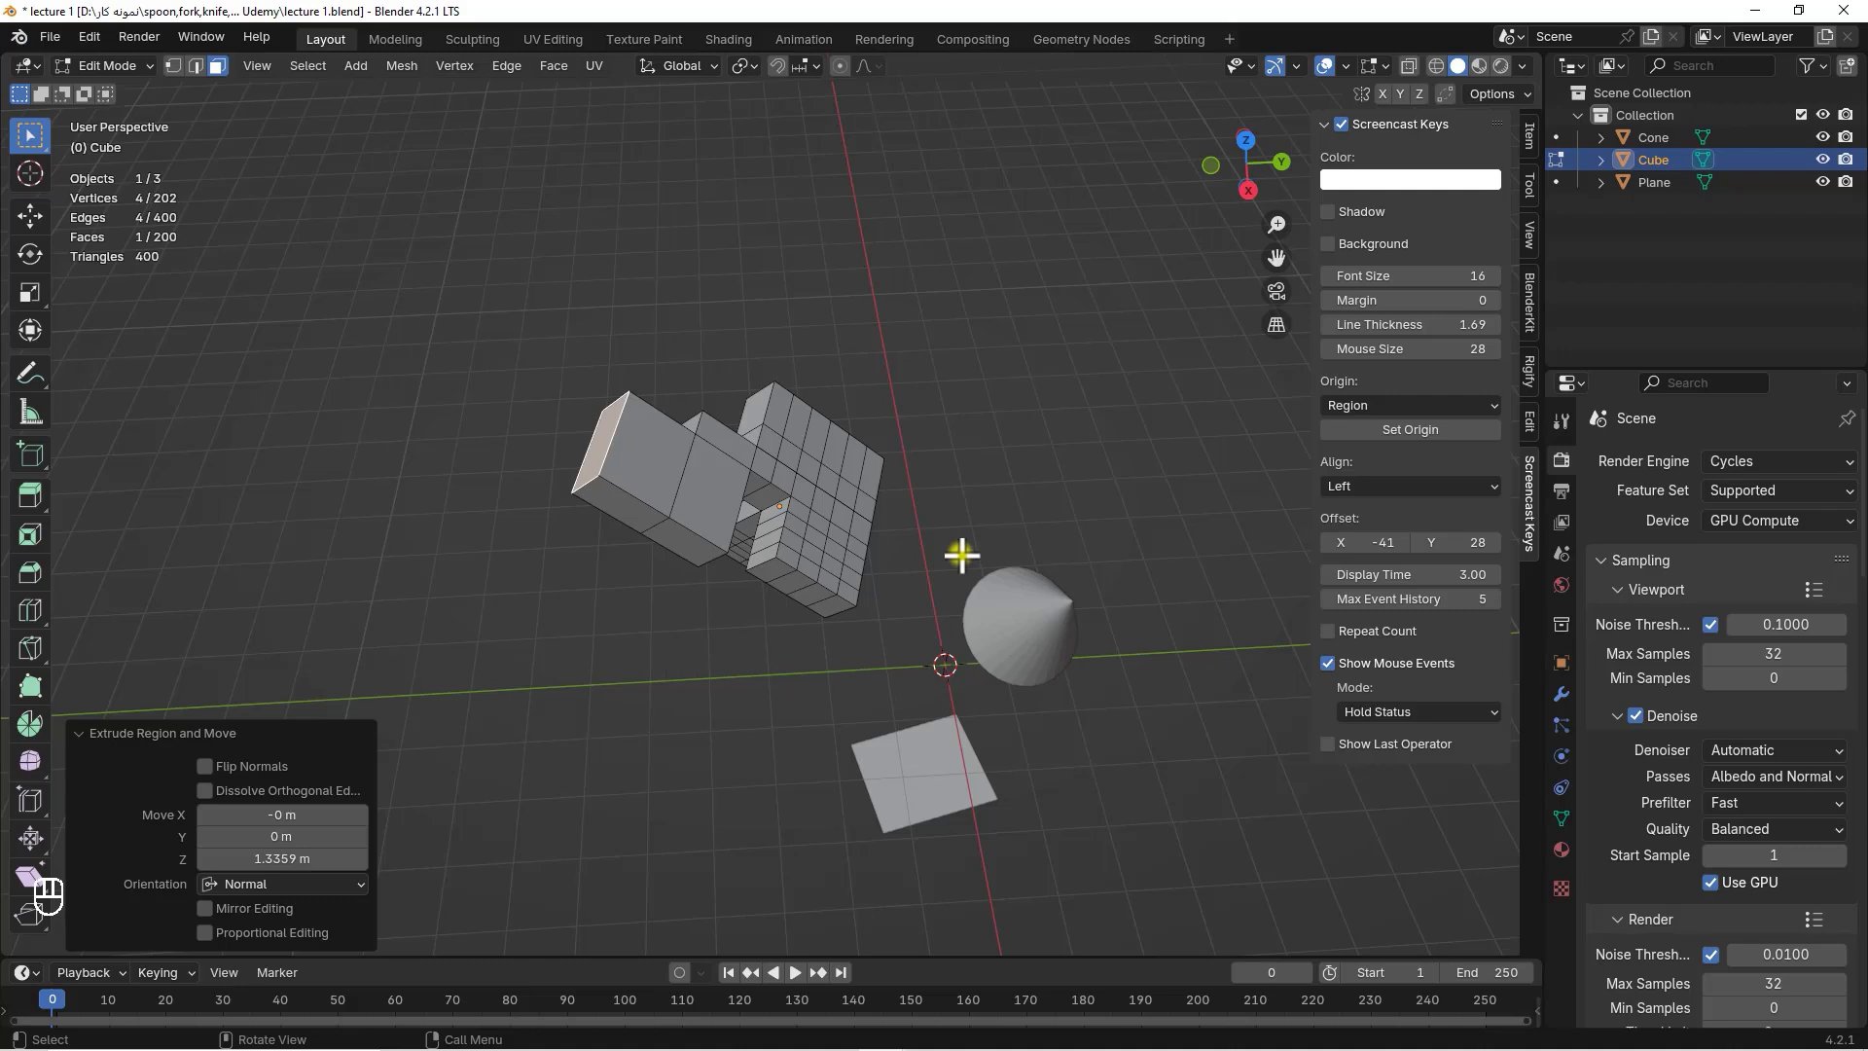
{"action": "middle_click_drag", "start_coordinate": [961, 554], "coordinate": [983, 470]}
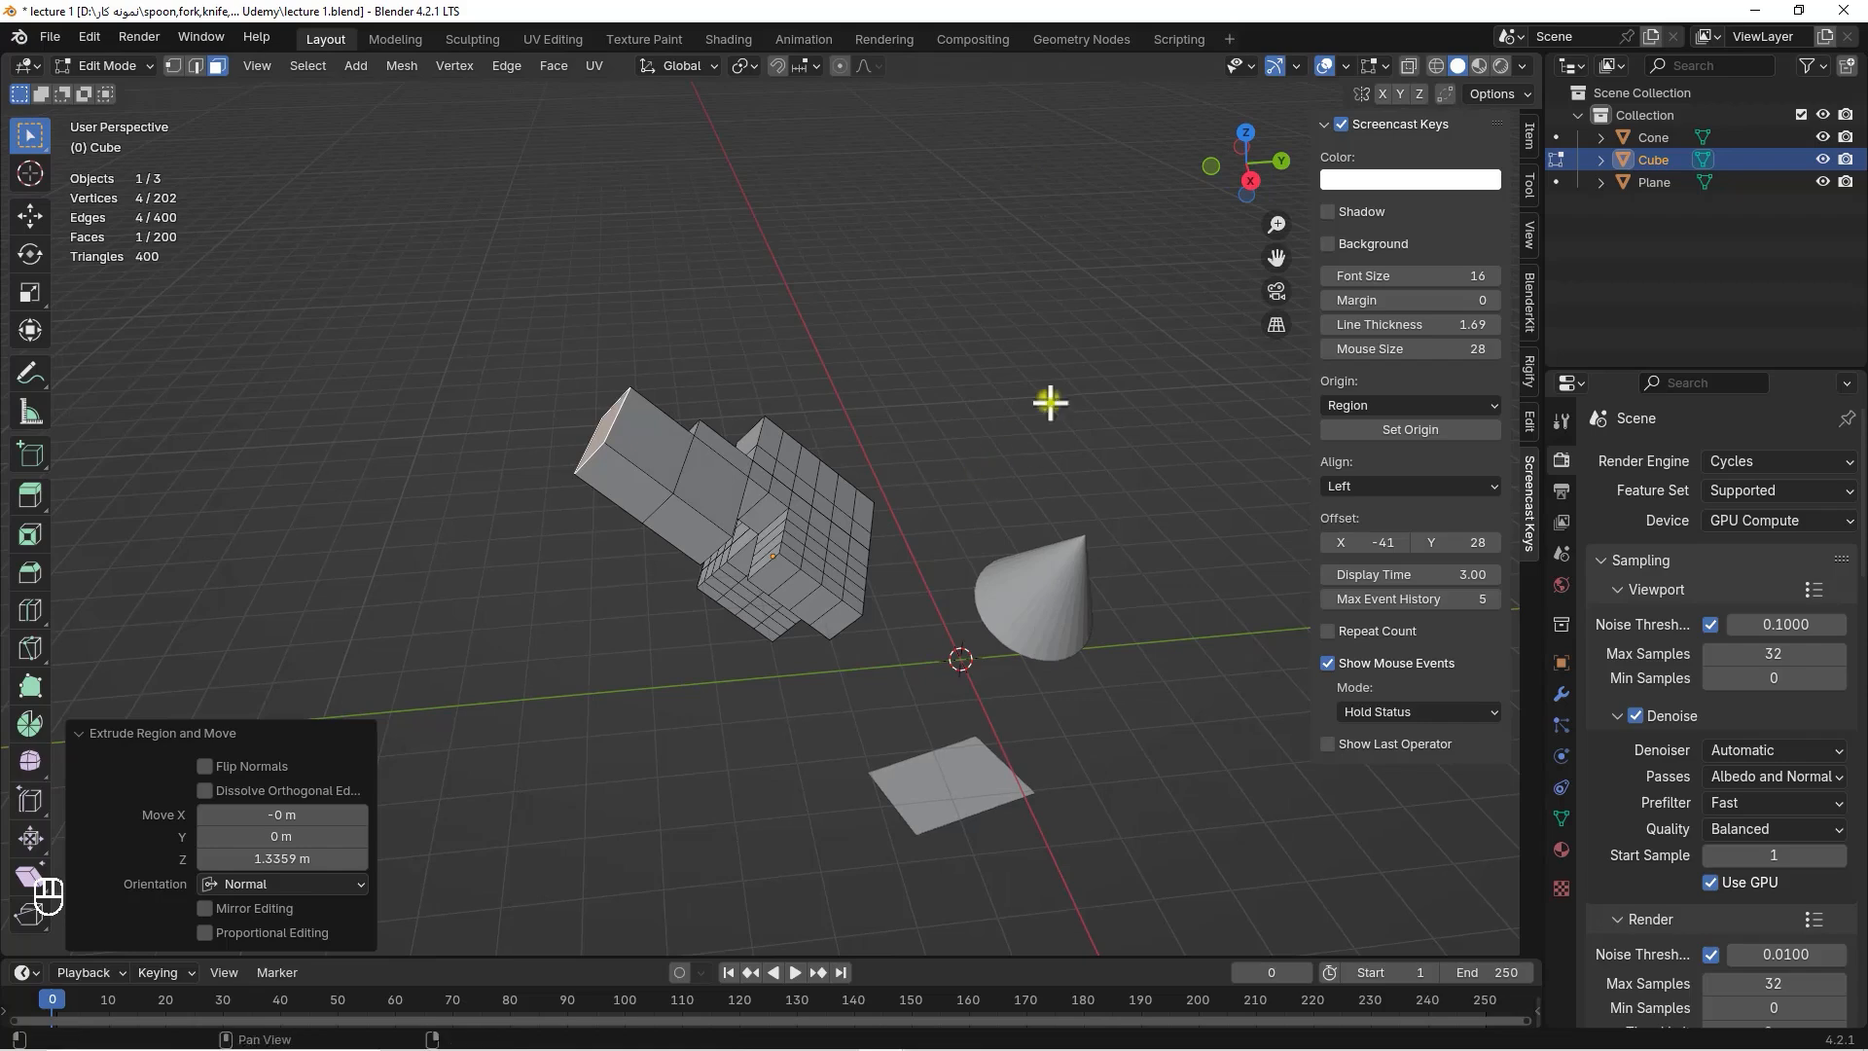
{"action": "left_click_drag", "start_coordinate": [1281, 161], "coordinate": [1282, 716]}
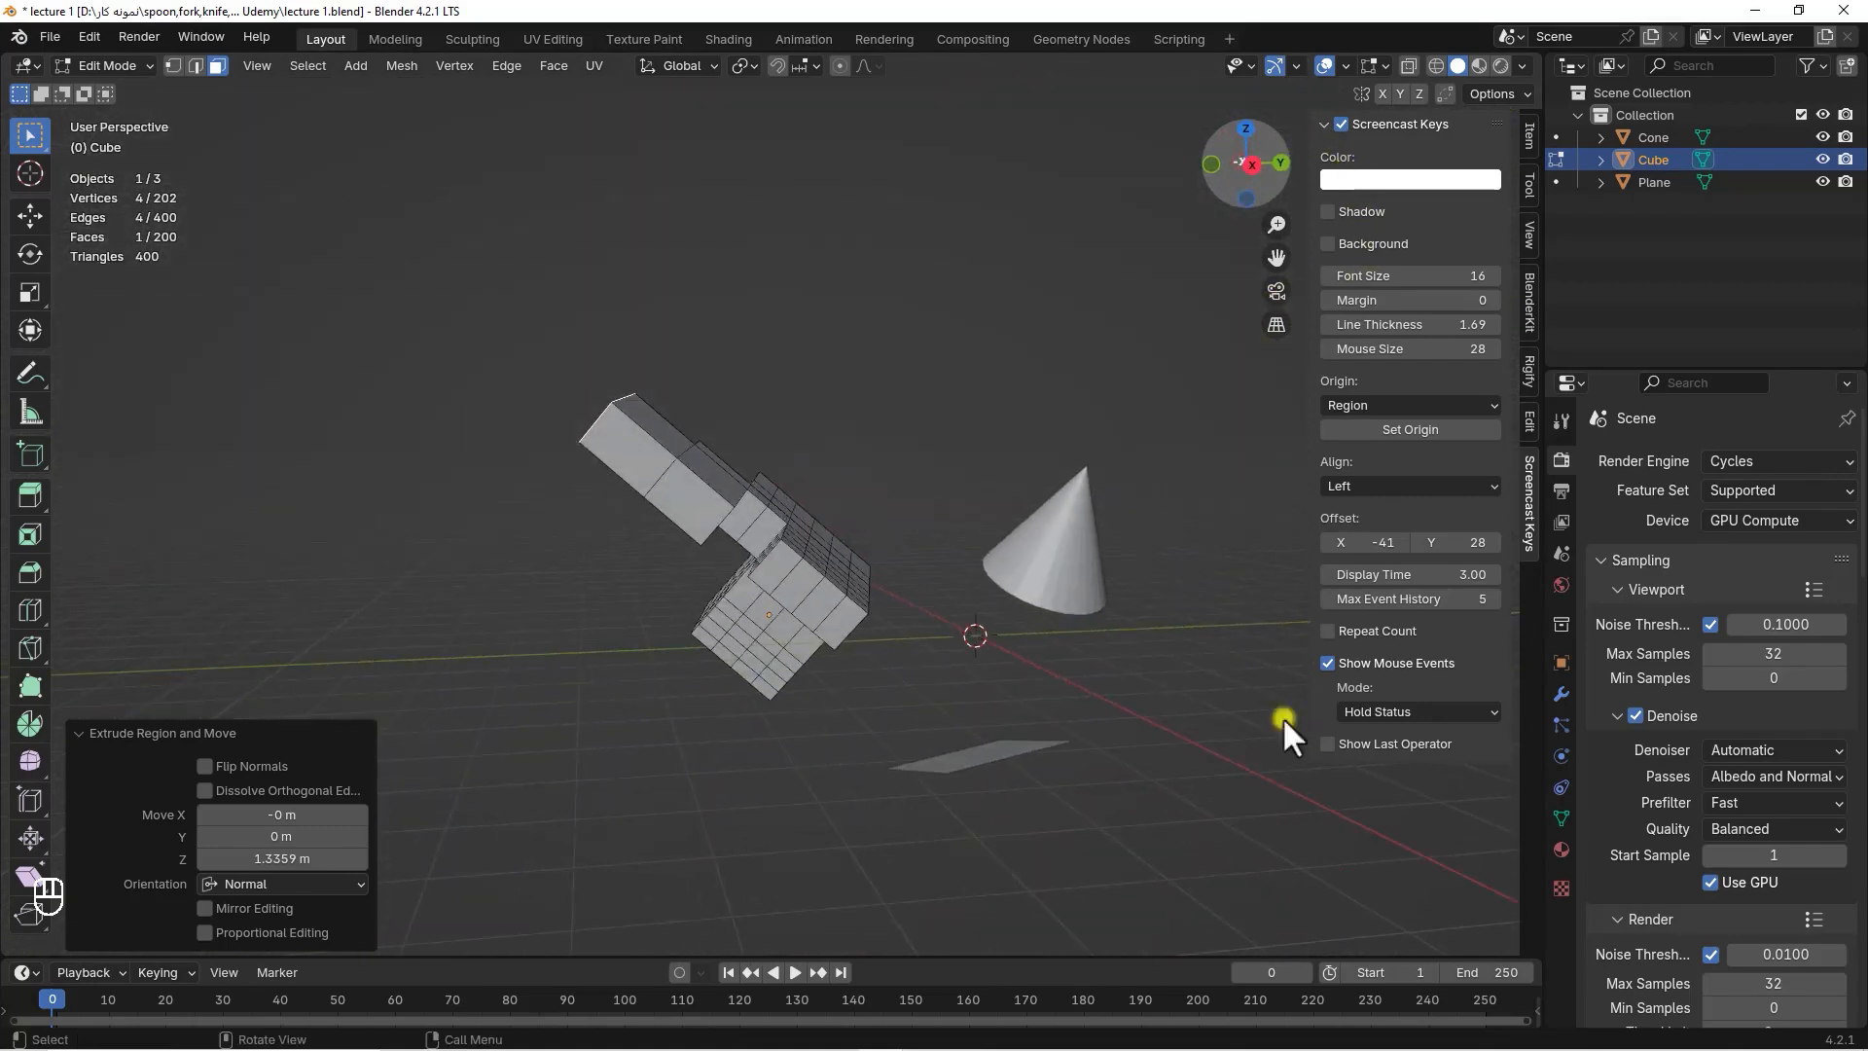
{"action": "left_click_drag", "start_coordinate": [1247, 165], "coordinate": [1218, 235]}
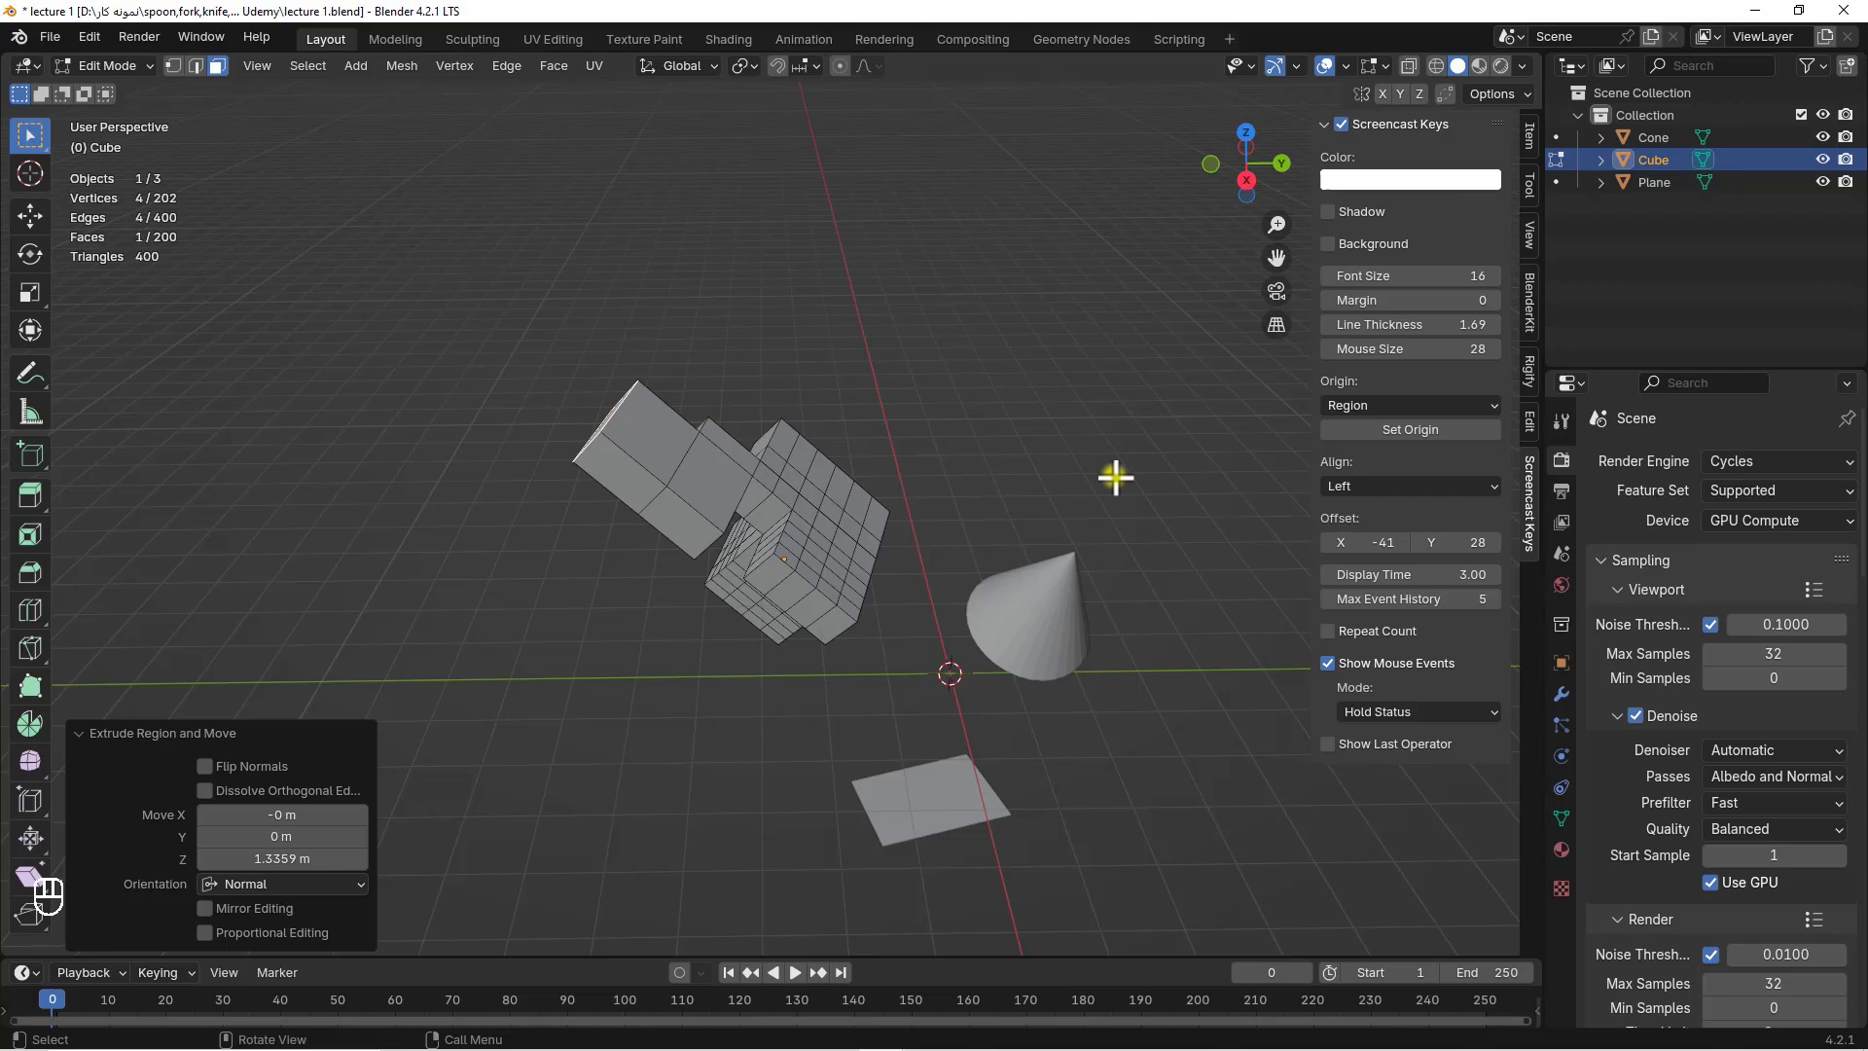
{"action": "middle_click_drag", "start_coordinate": [1115, 477], "coordinate": [1123, 454]}
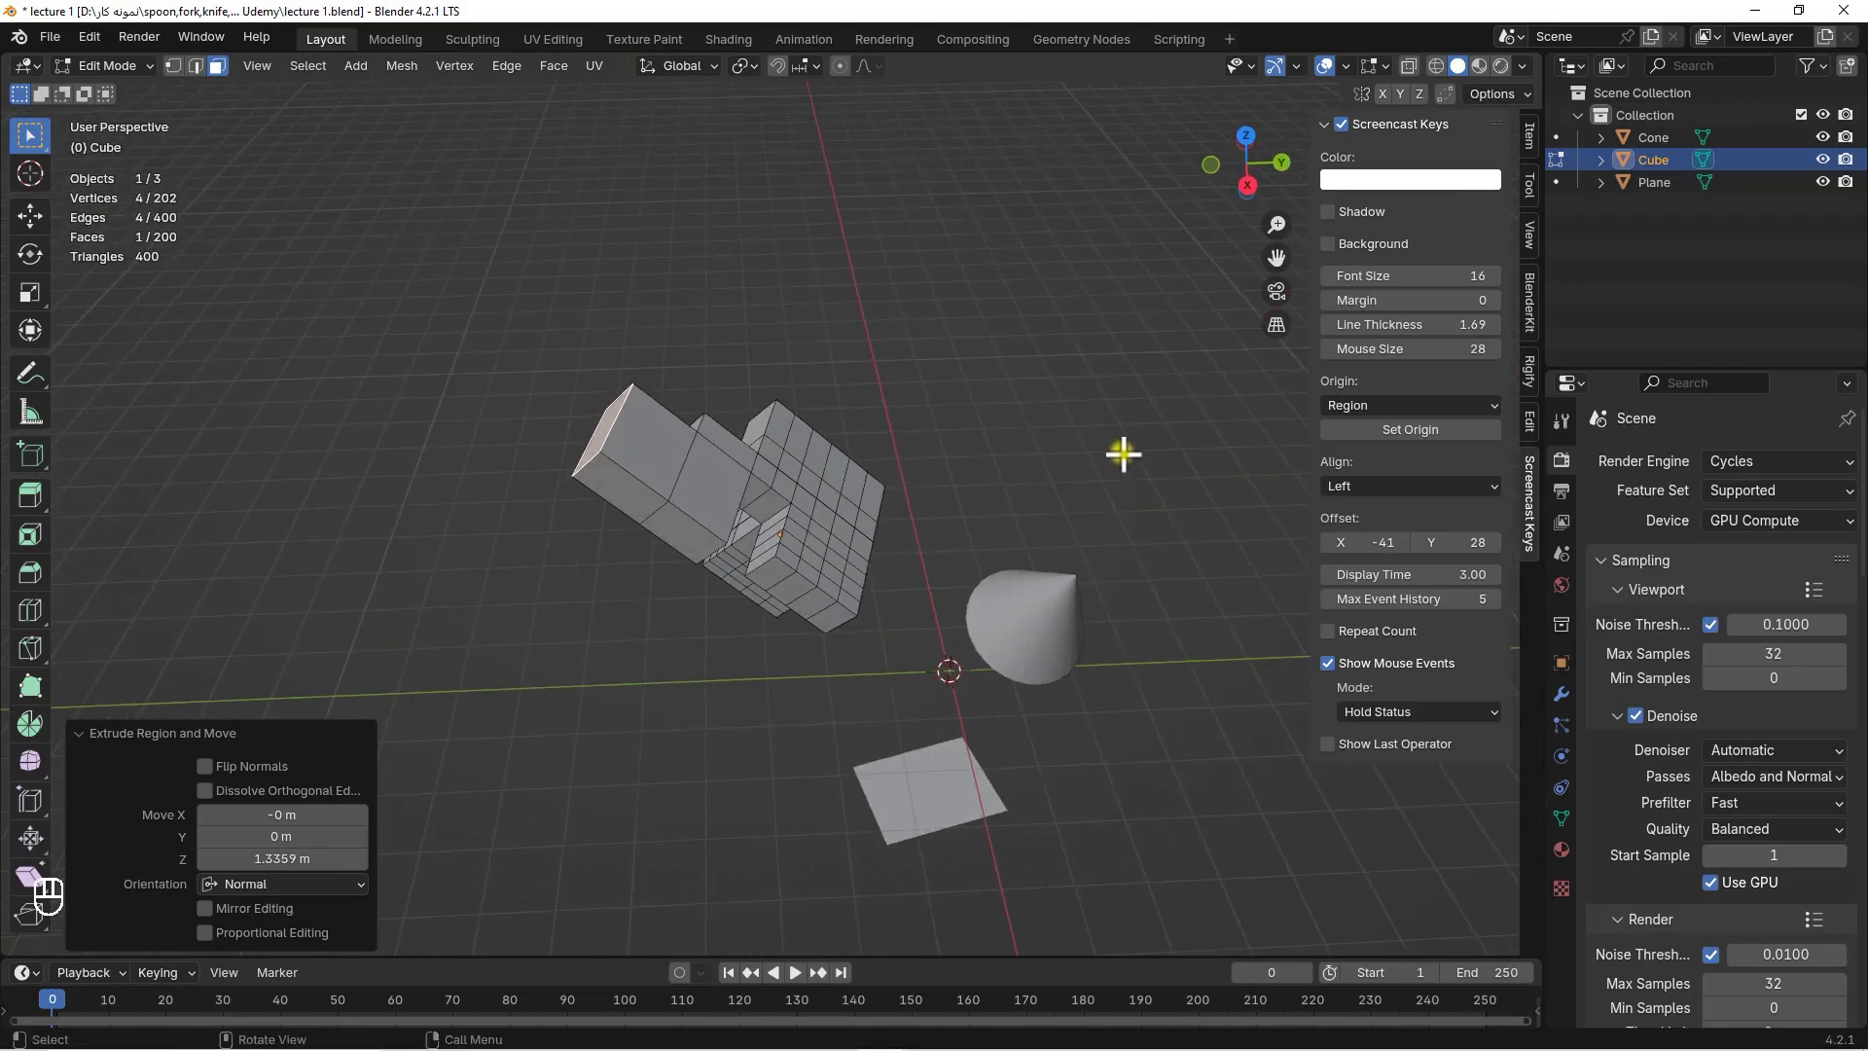
{"action": "key", "text": "shift"}
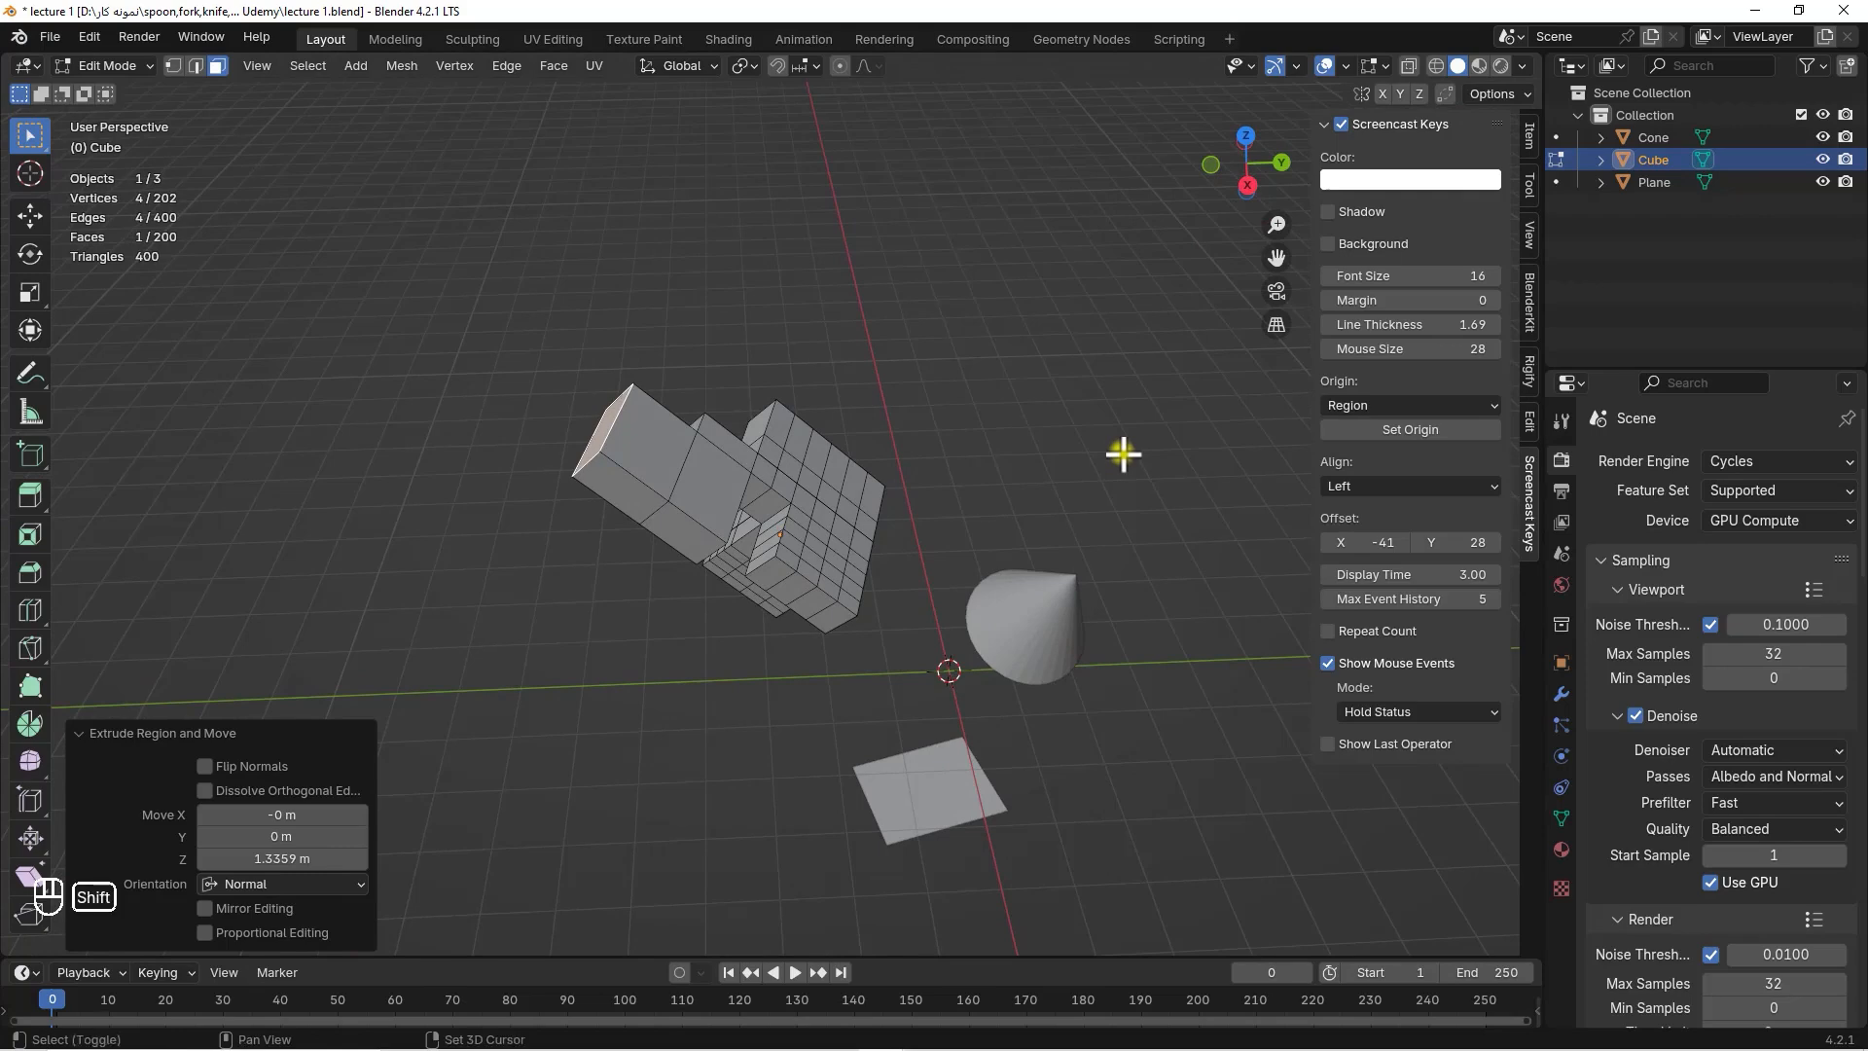
{"action": "middle_click_drag", "start_coordinate": [1123, 454], "coordinate": [1093, 424], "text": "shift"}
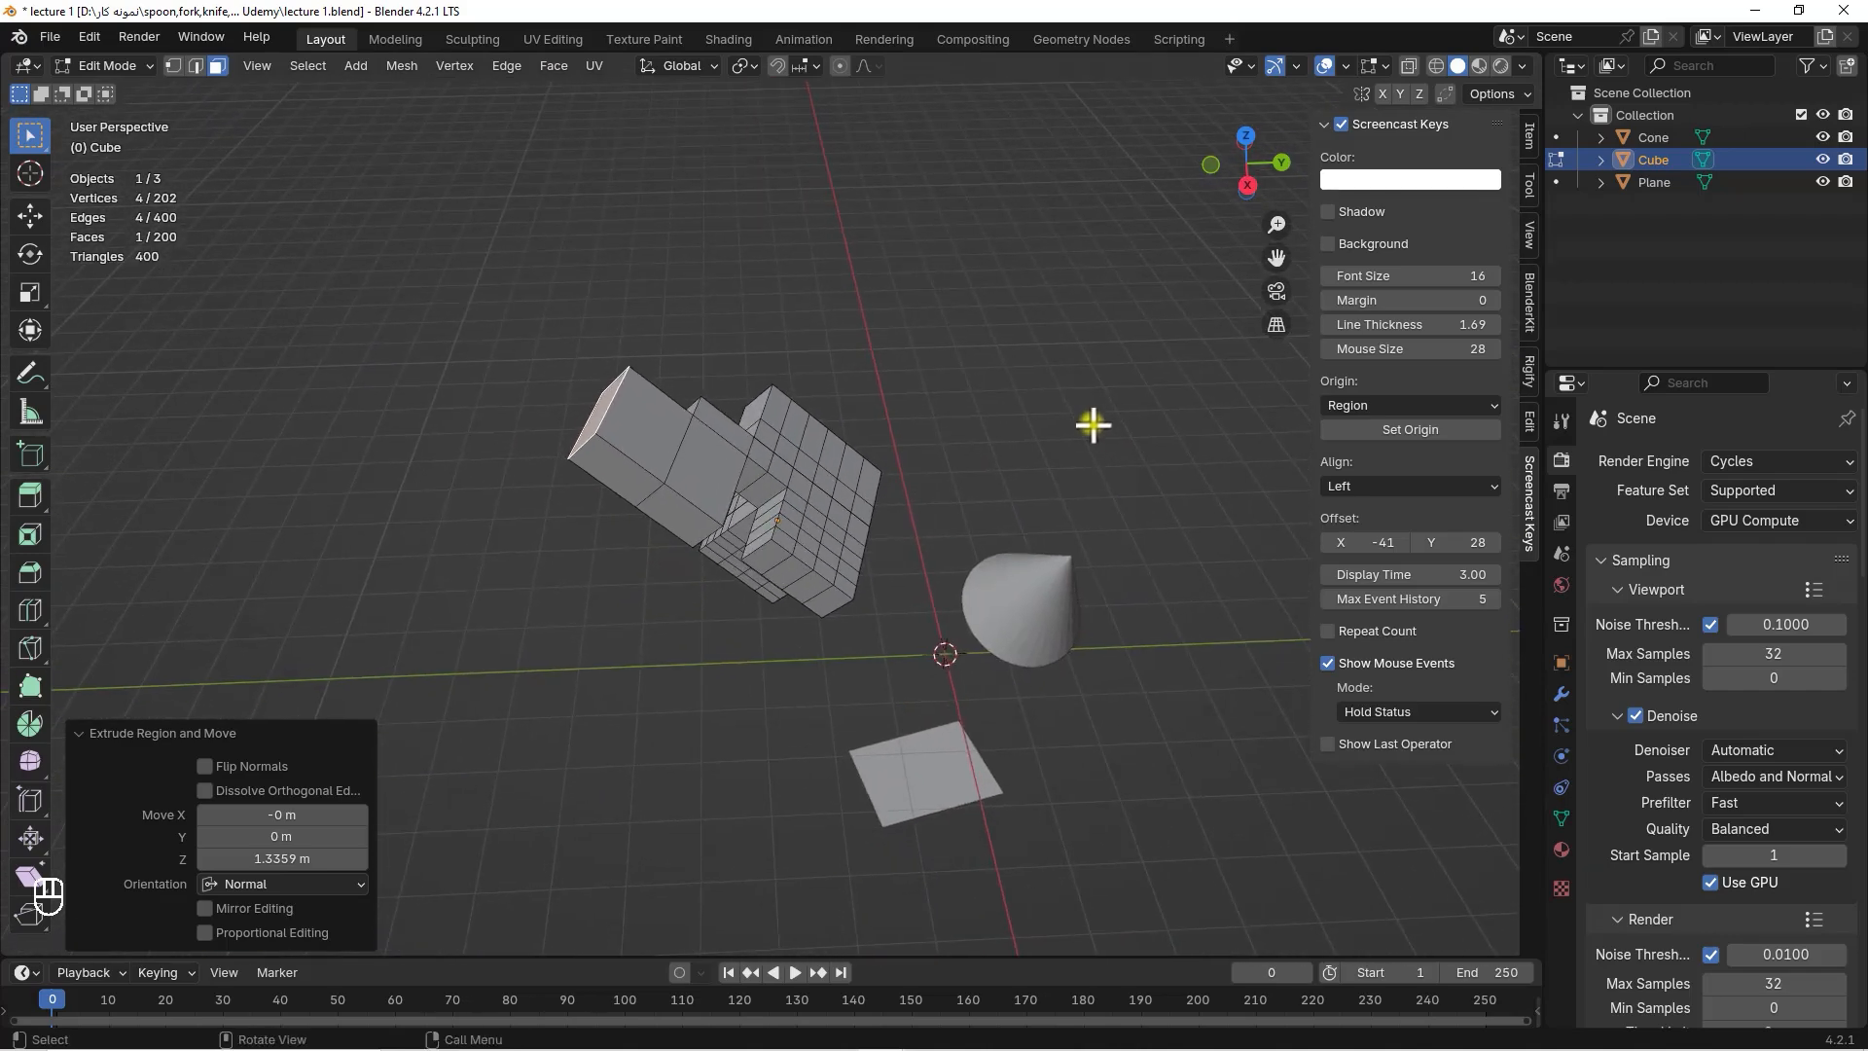
Deselect all faces and add two lengthwise loop cuts to the extruded block with a slide factor of -0.026
{"action": "left_click", "coordinate": [695, 352]}
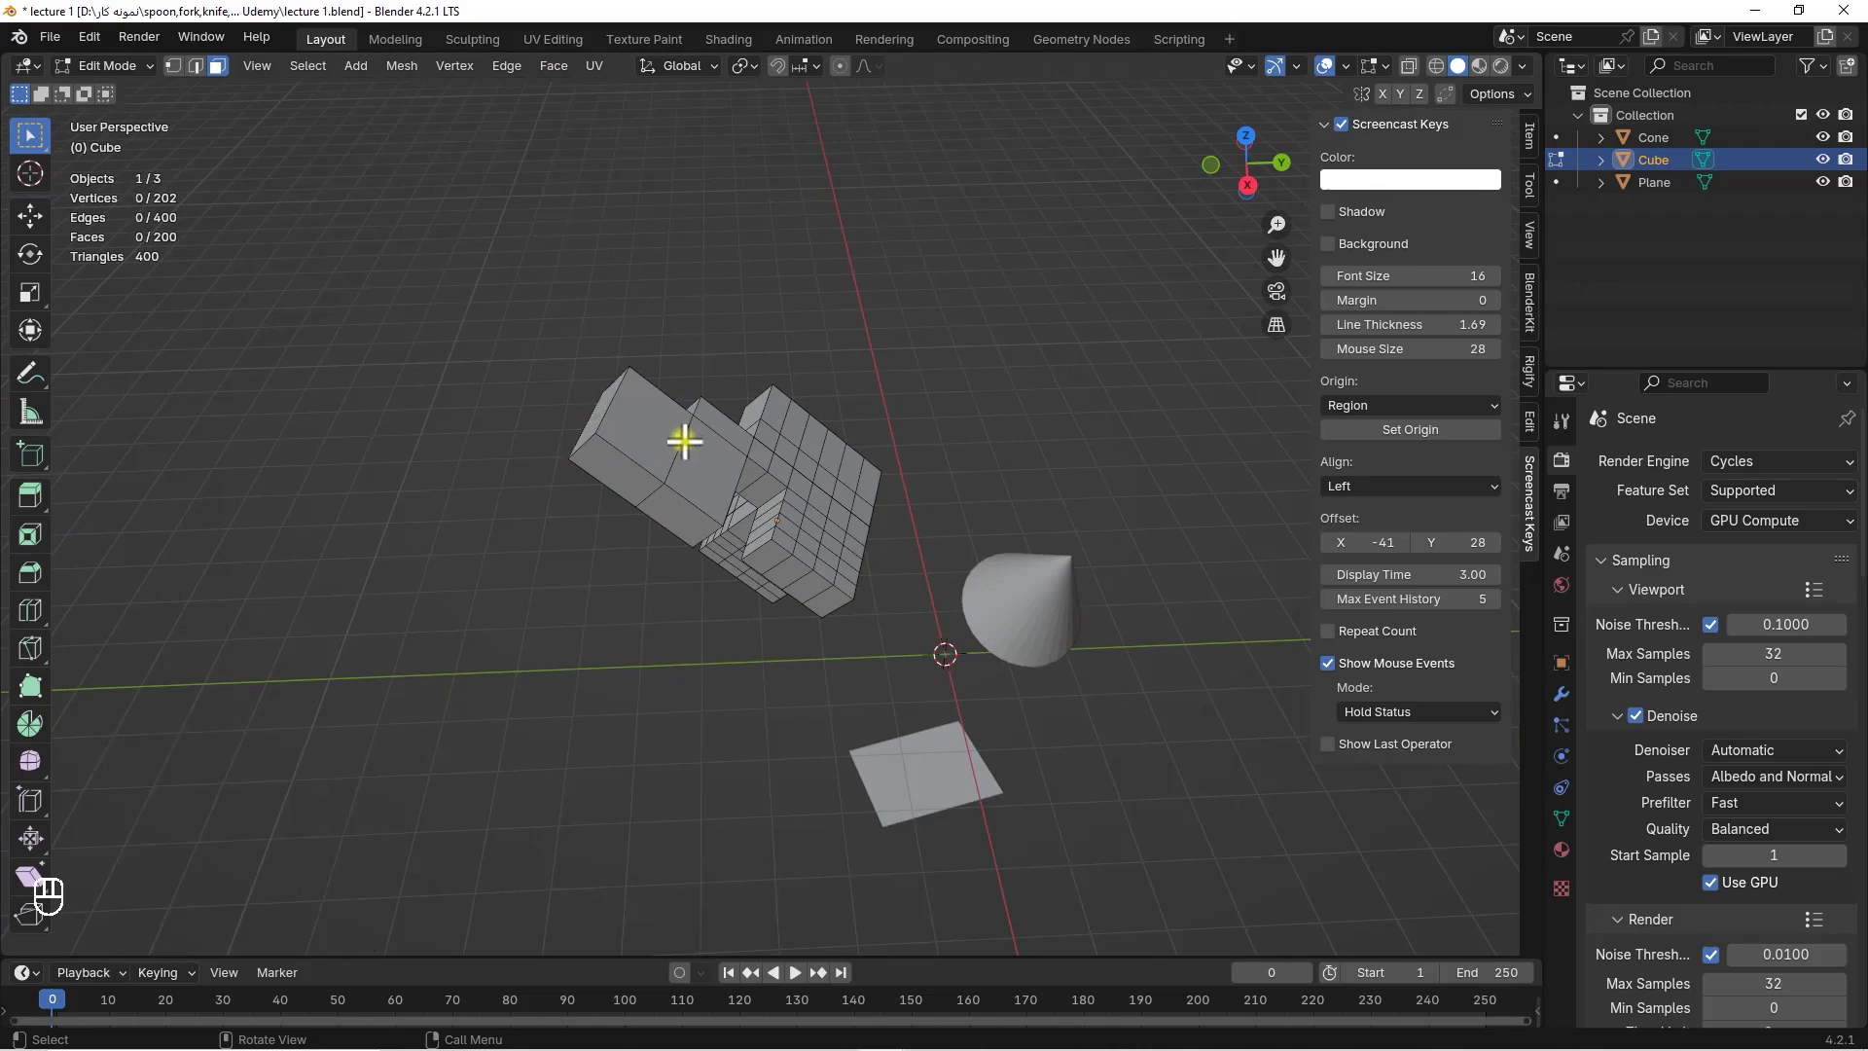
{"action": "key", "text": "ctrl"}
{"action": "key", "text": "ctrl"}
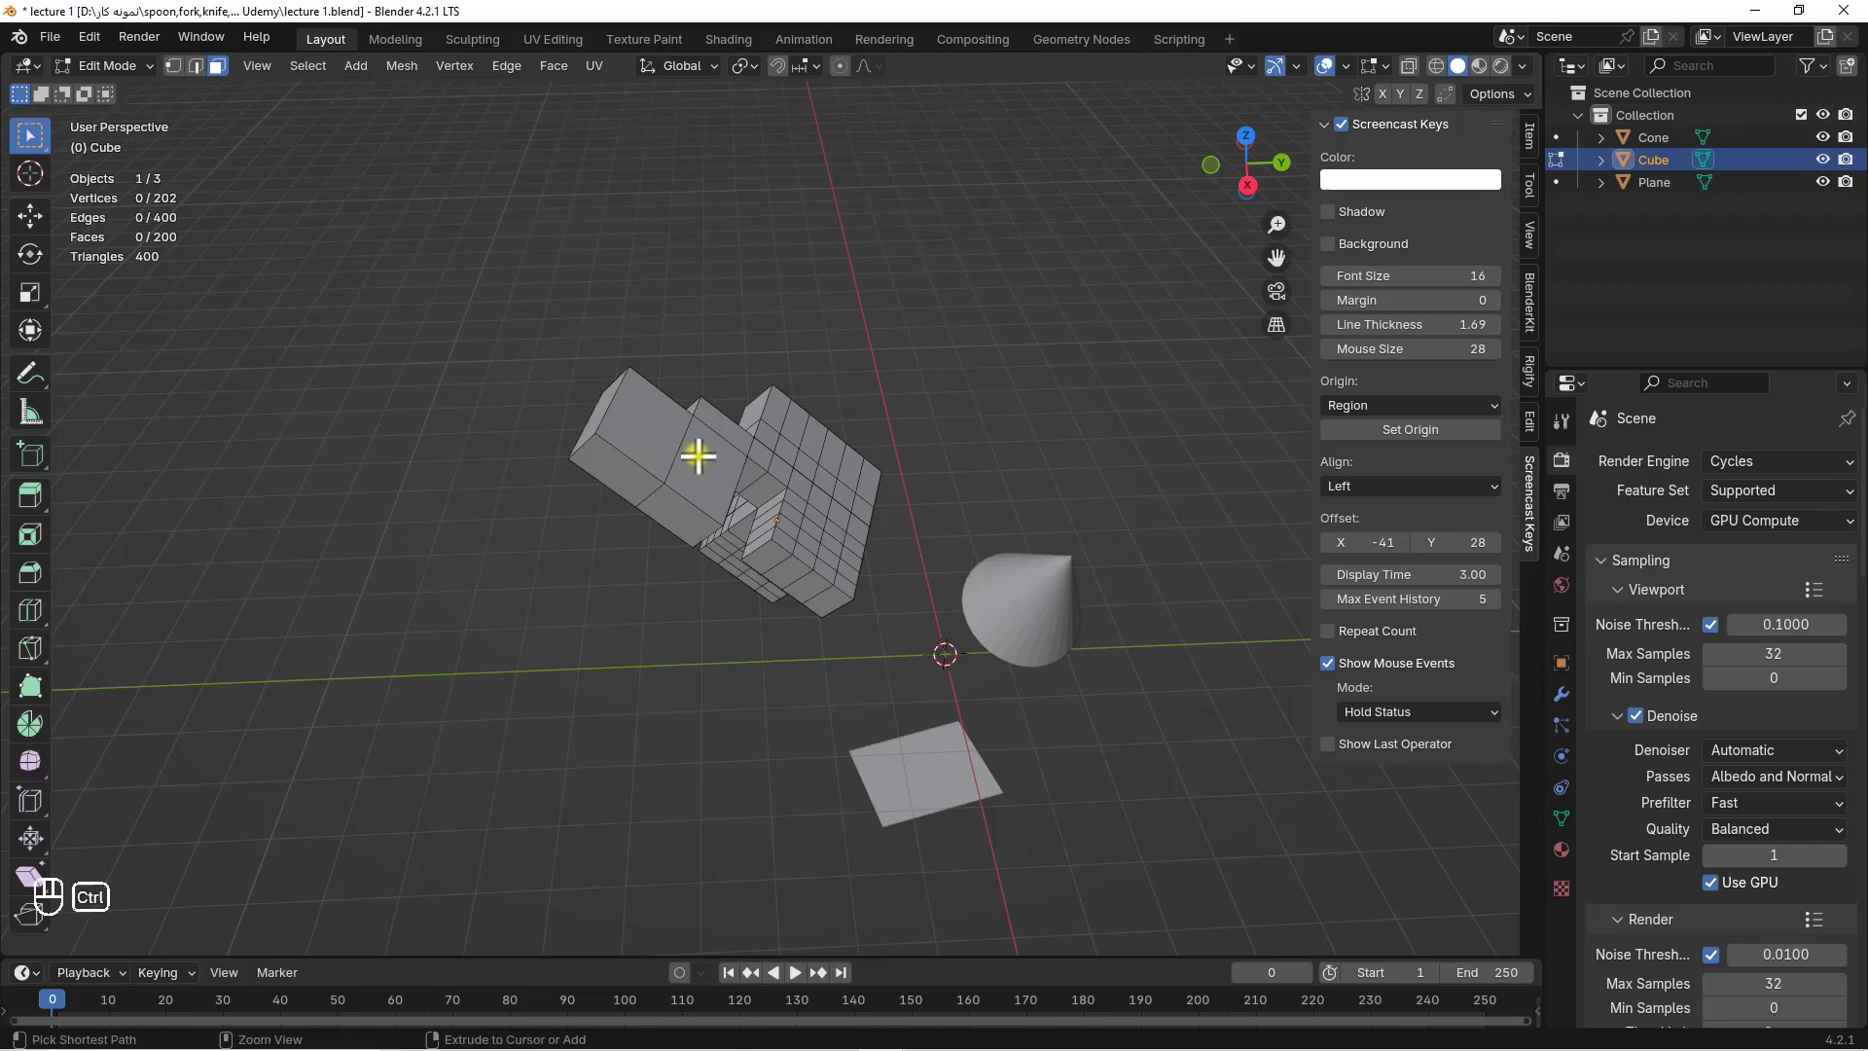
{"action": "key", "text": "ctrl+r"}
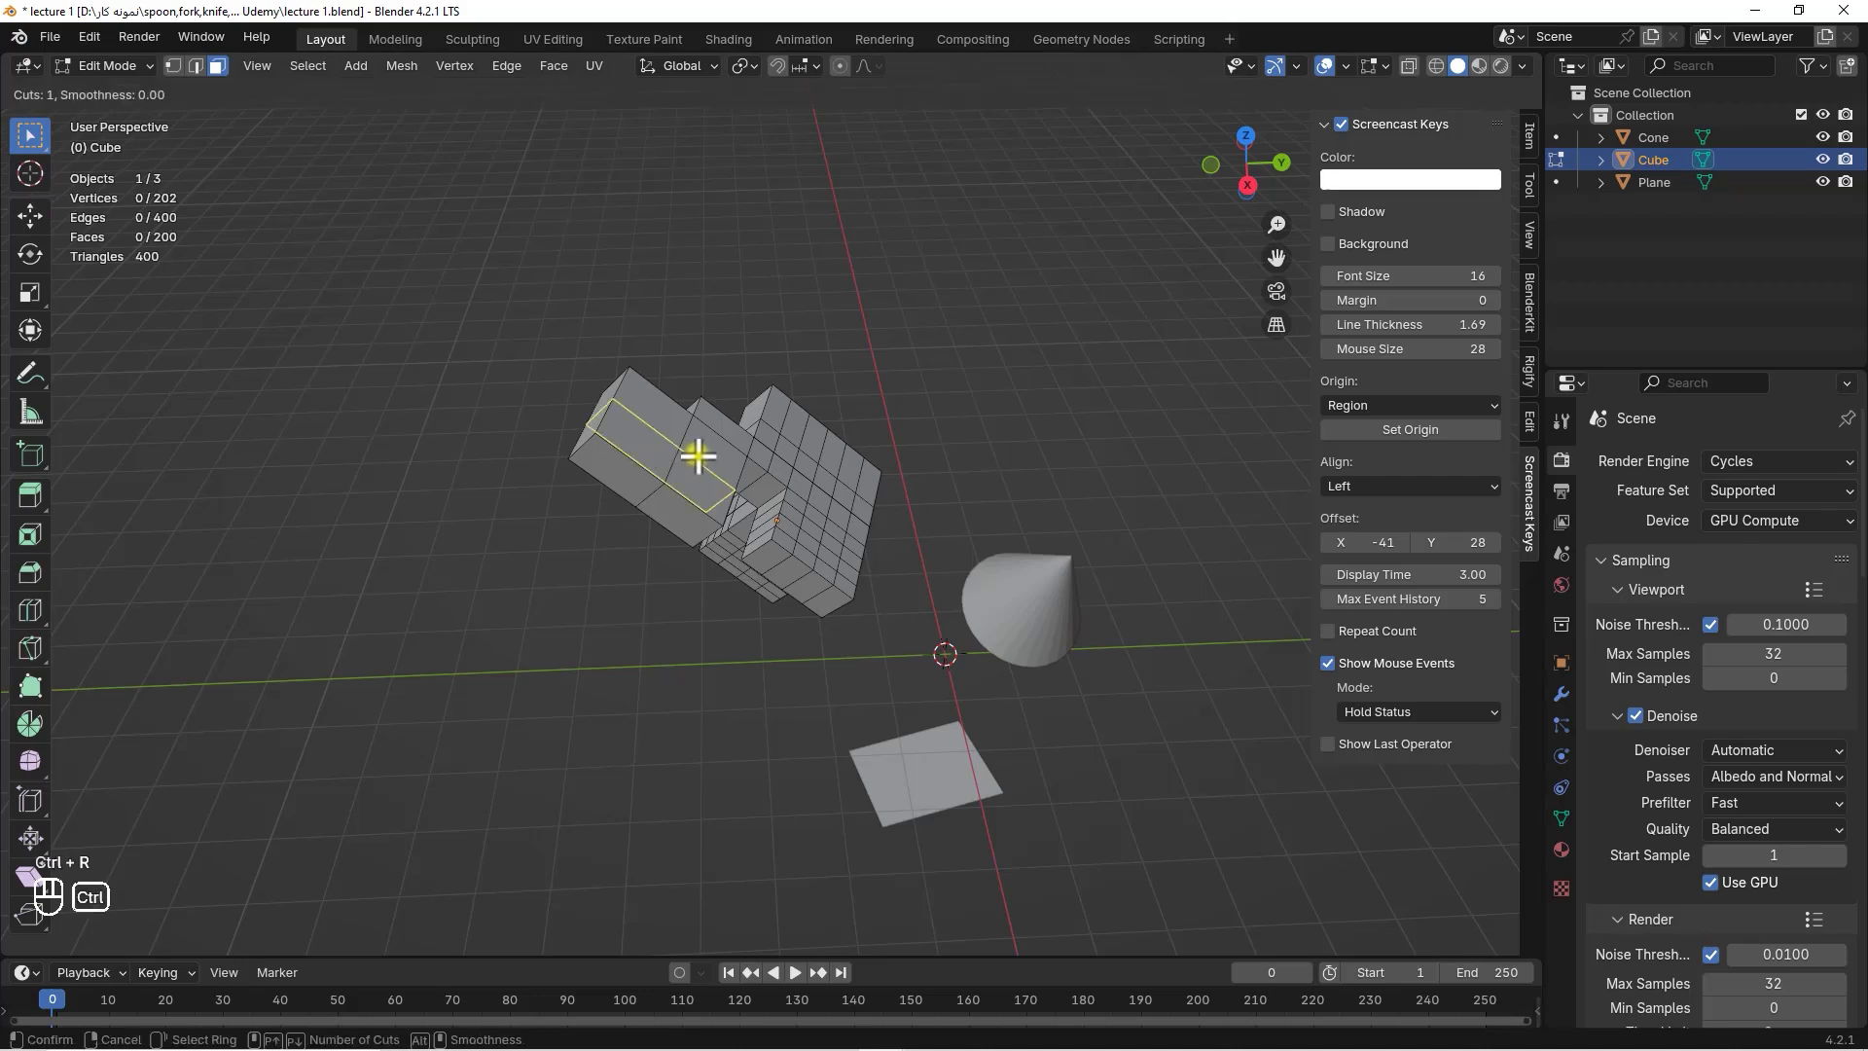
{"action": "scroll", "coordinate": [696, 455], "scroll_direction": "up", "scroll_amount": 2}
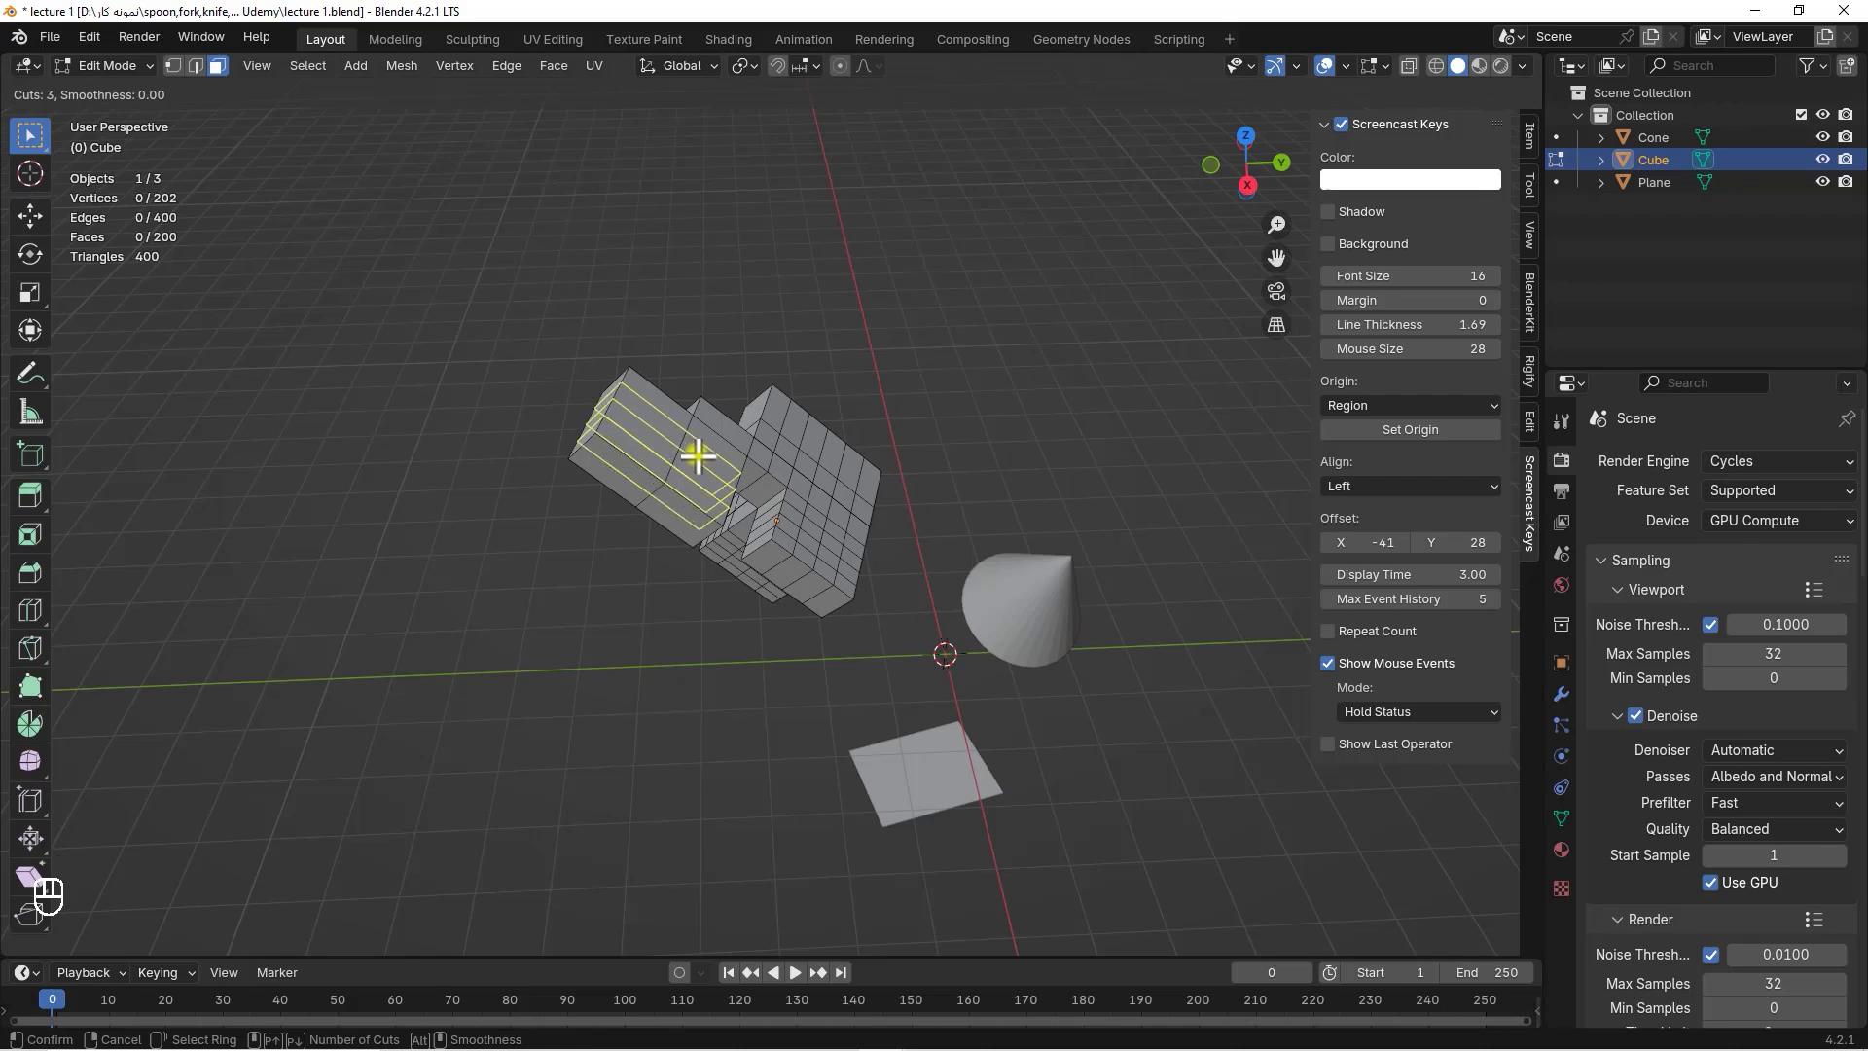
{"action": "scroll", "coordinate": [697, 454], "scroll_direction": "down", "scroll_amount": 1}
{"action": "left_click", "coordinate": [697, 454]}
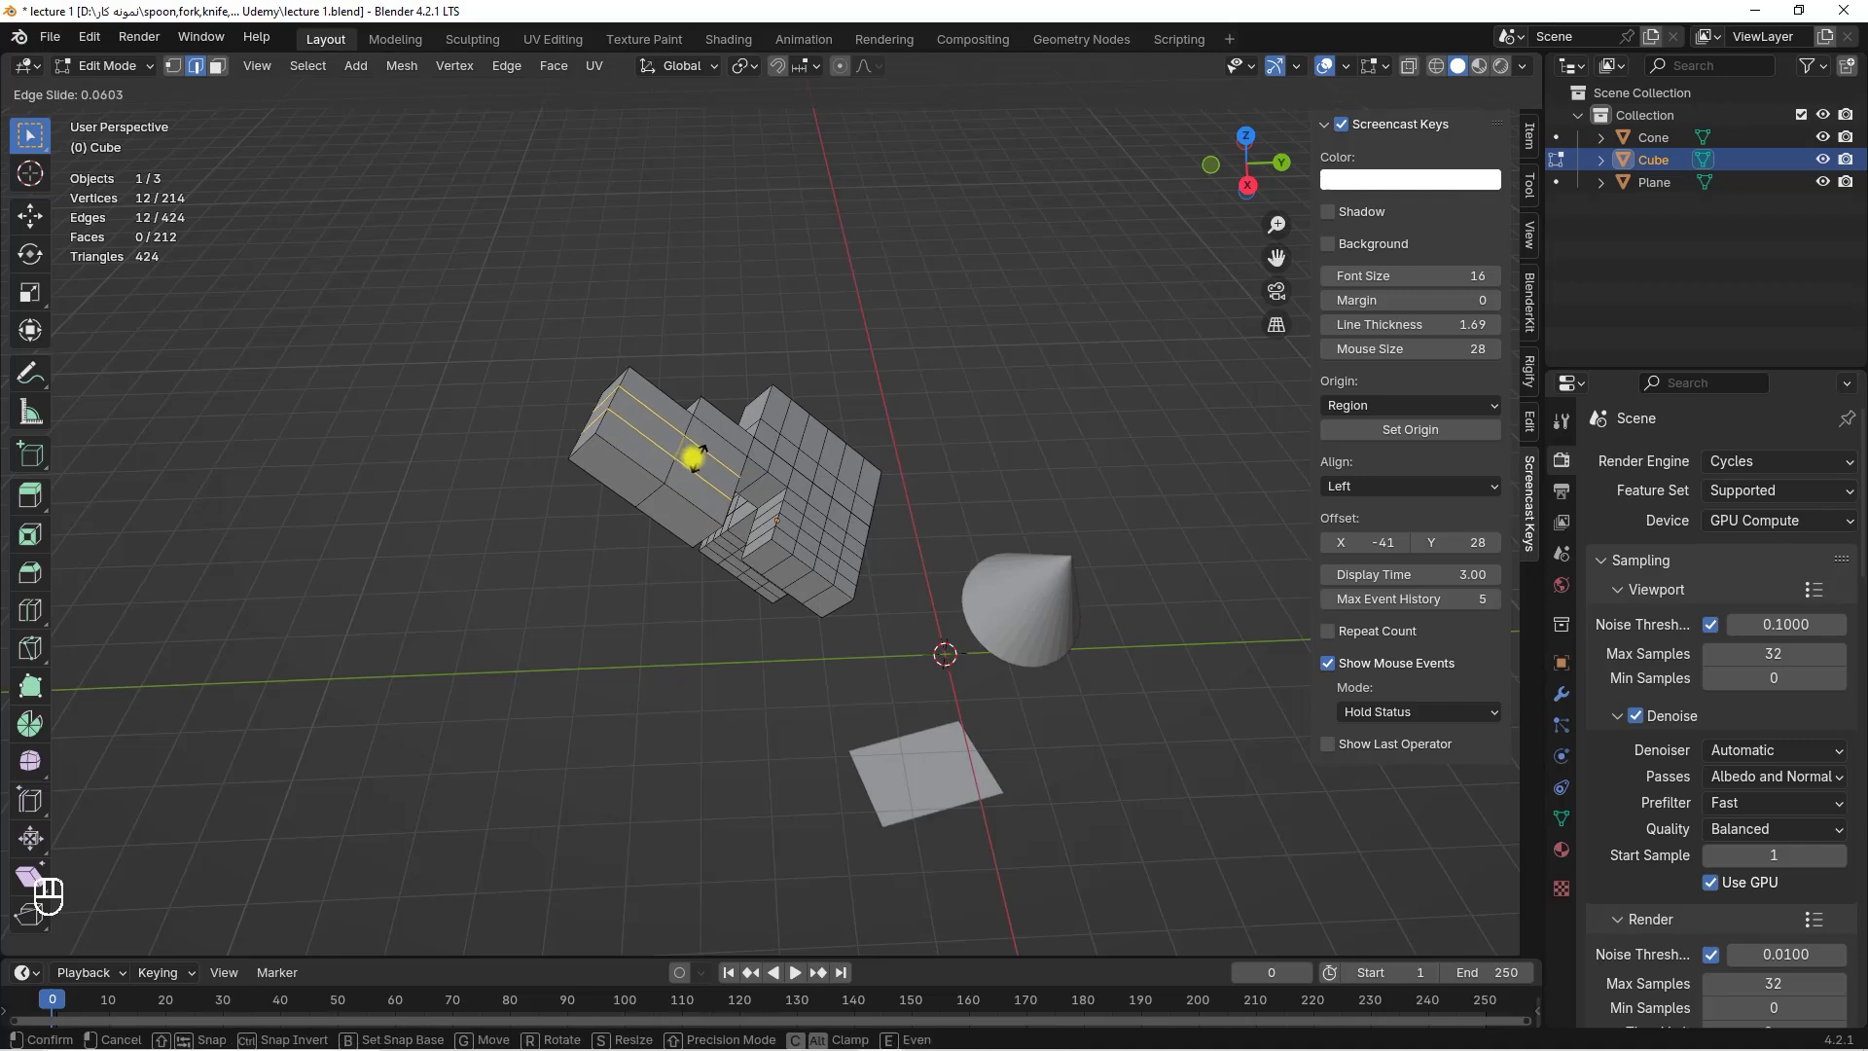
{"action": "left_click", "coordinate": [687, 454]}
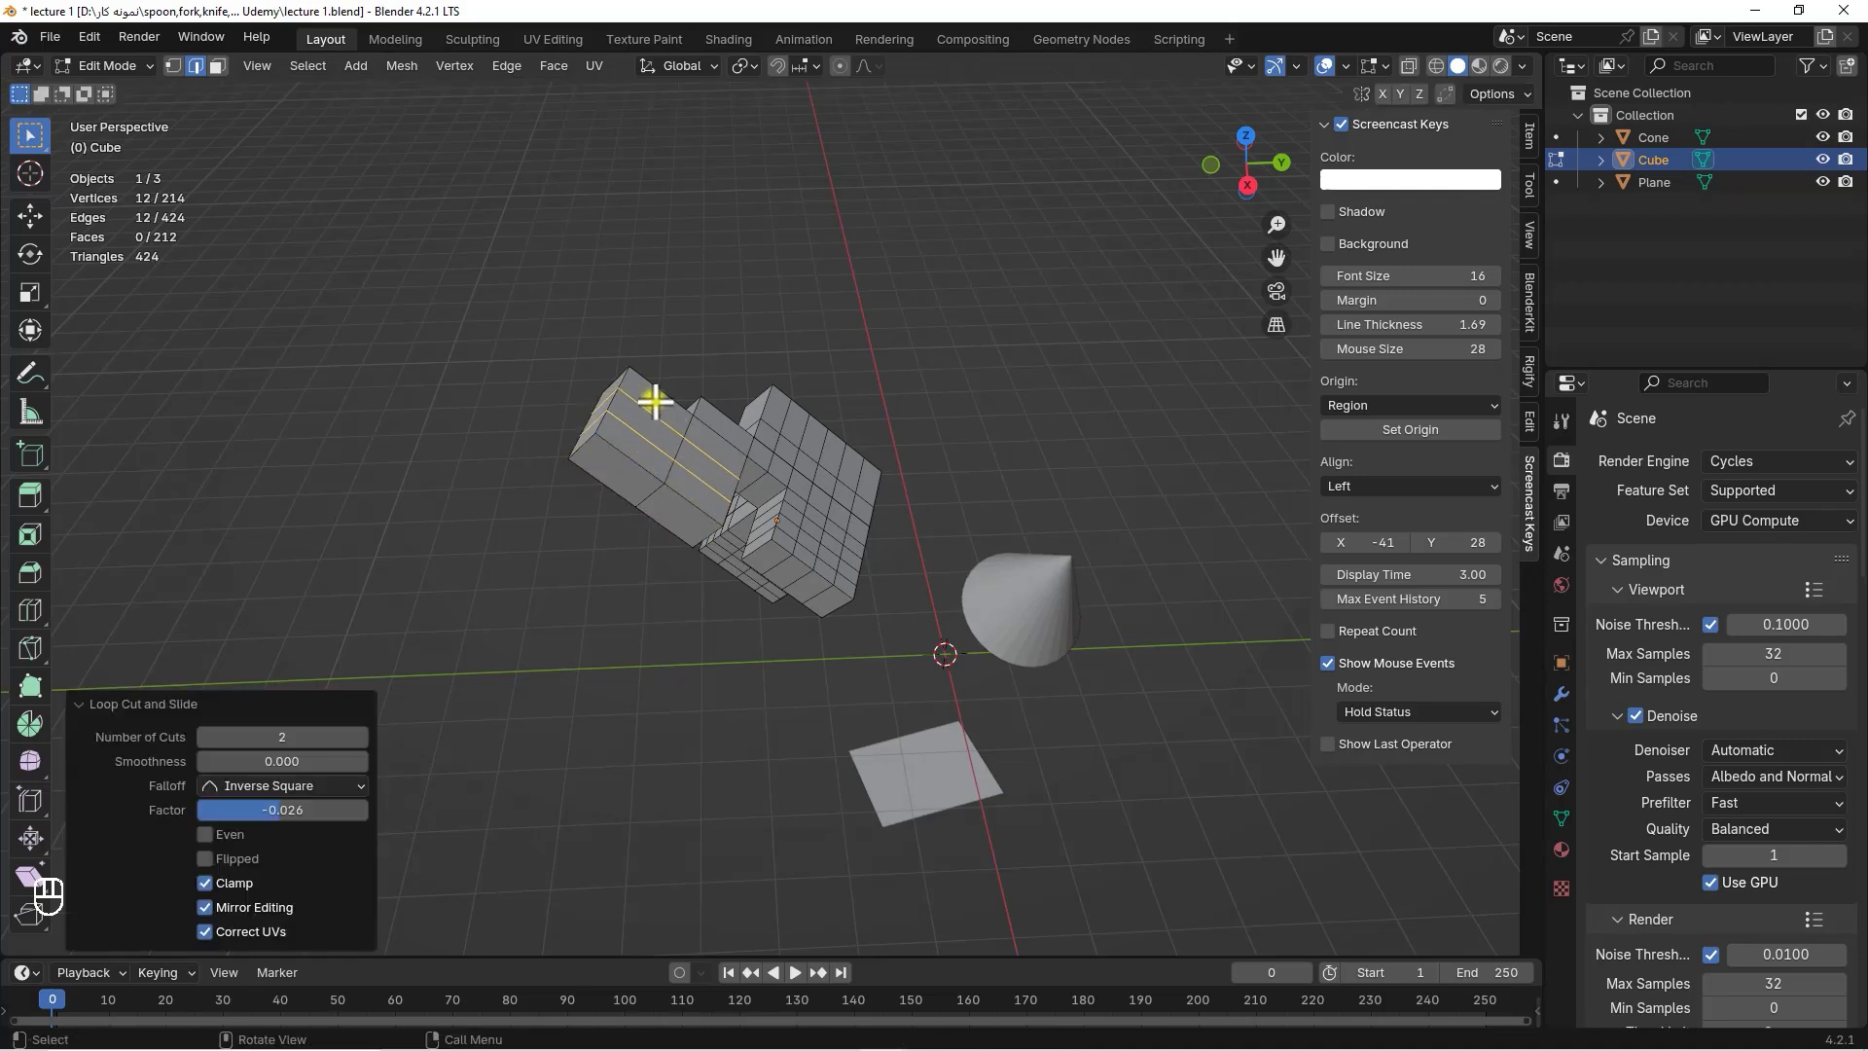
Add two crosswise loop cuts near the outer end of the extruded block and deselect everything
{"action": "key", "text": "ctrl+r"}
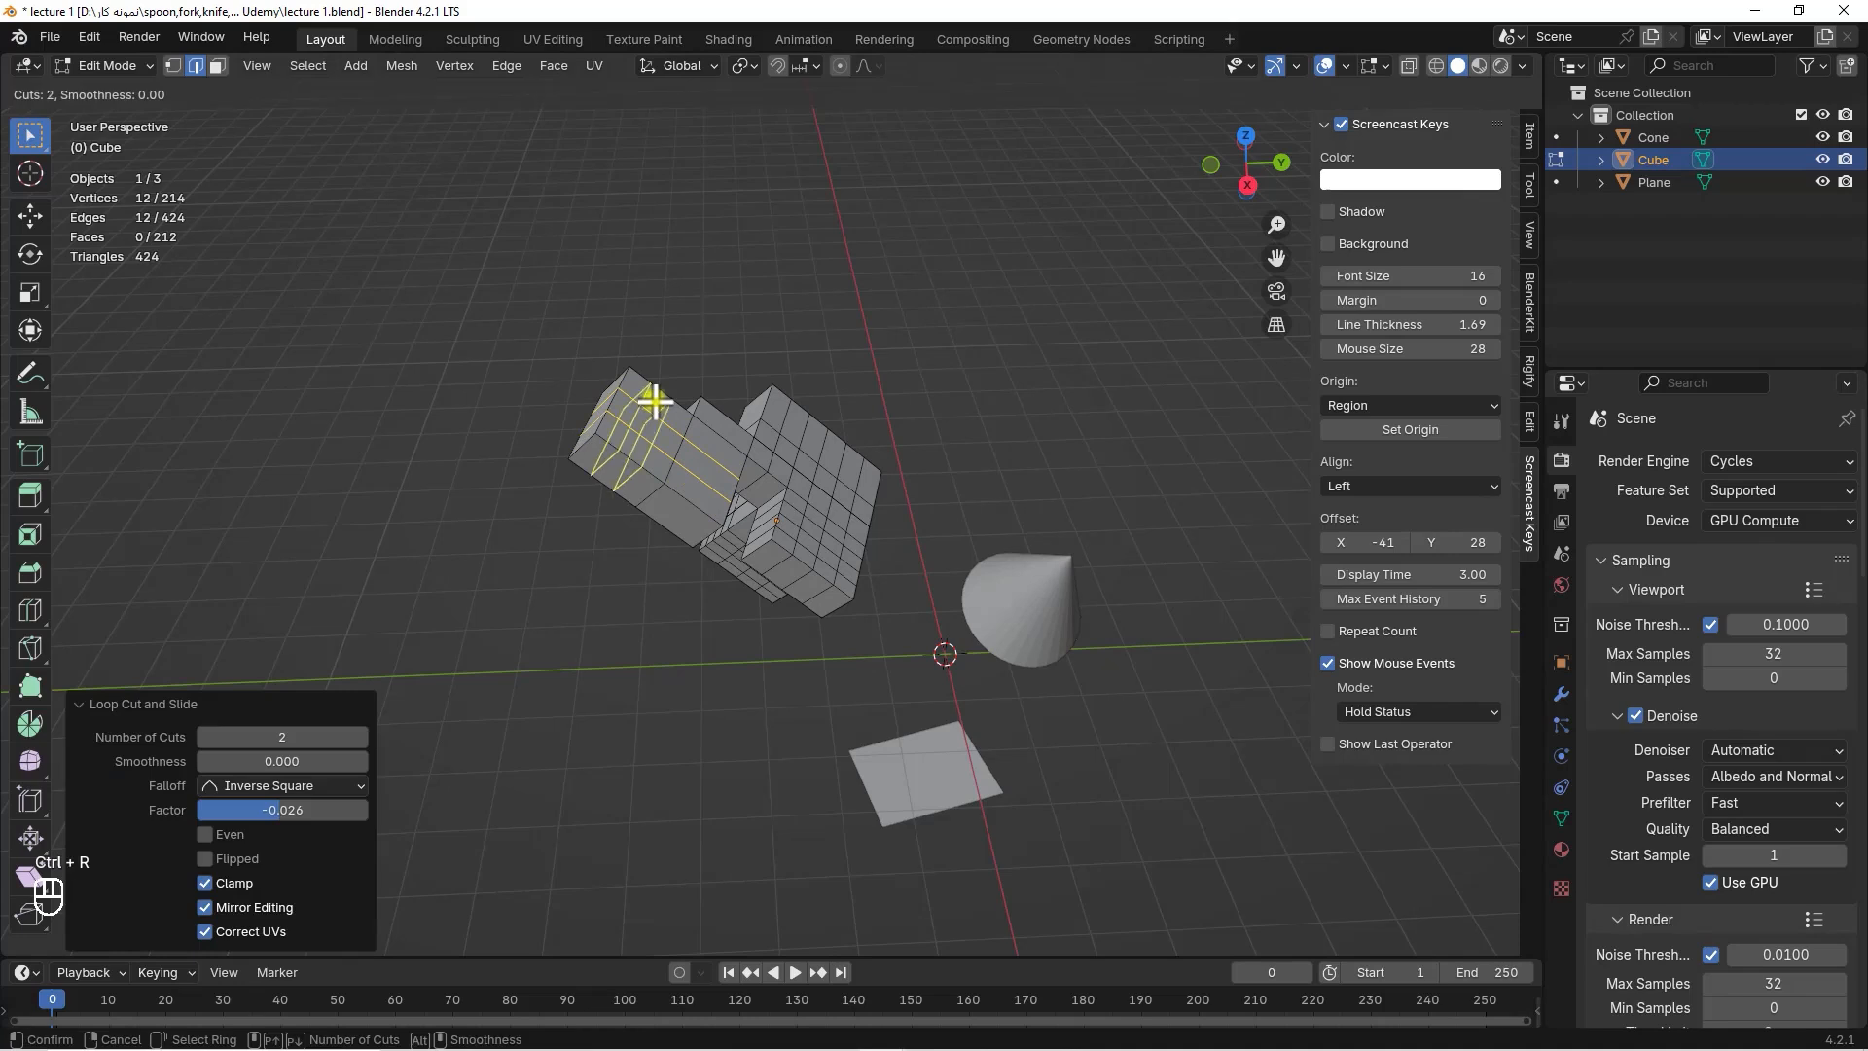
{"action": "left_click", "coordinate": [655, 402]}
{"action": "left_click", "coordinate": [675, 389]}
{"action": "left_click", "coordinate": [803, 300]}
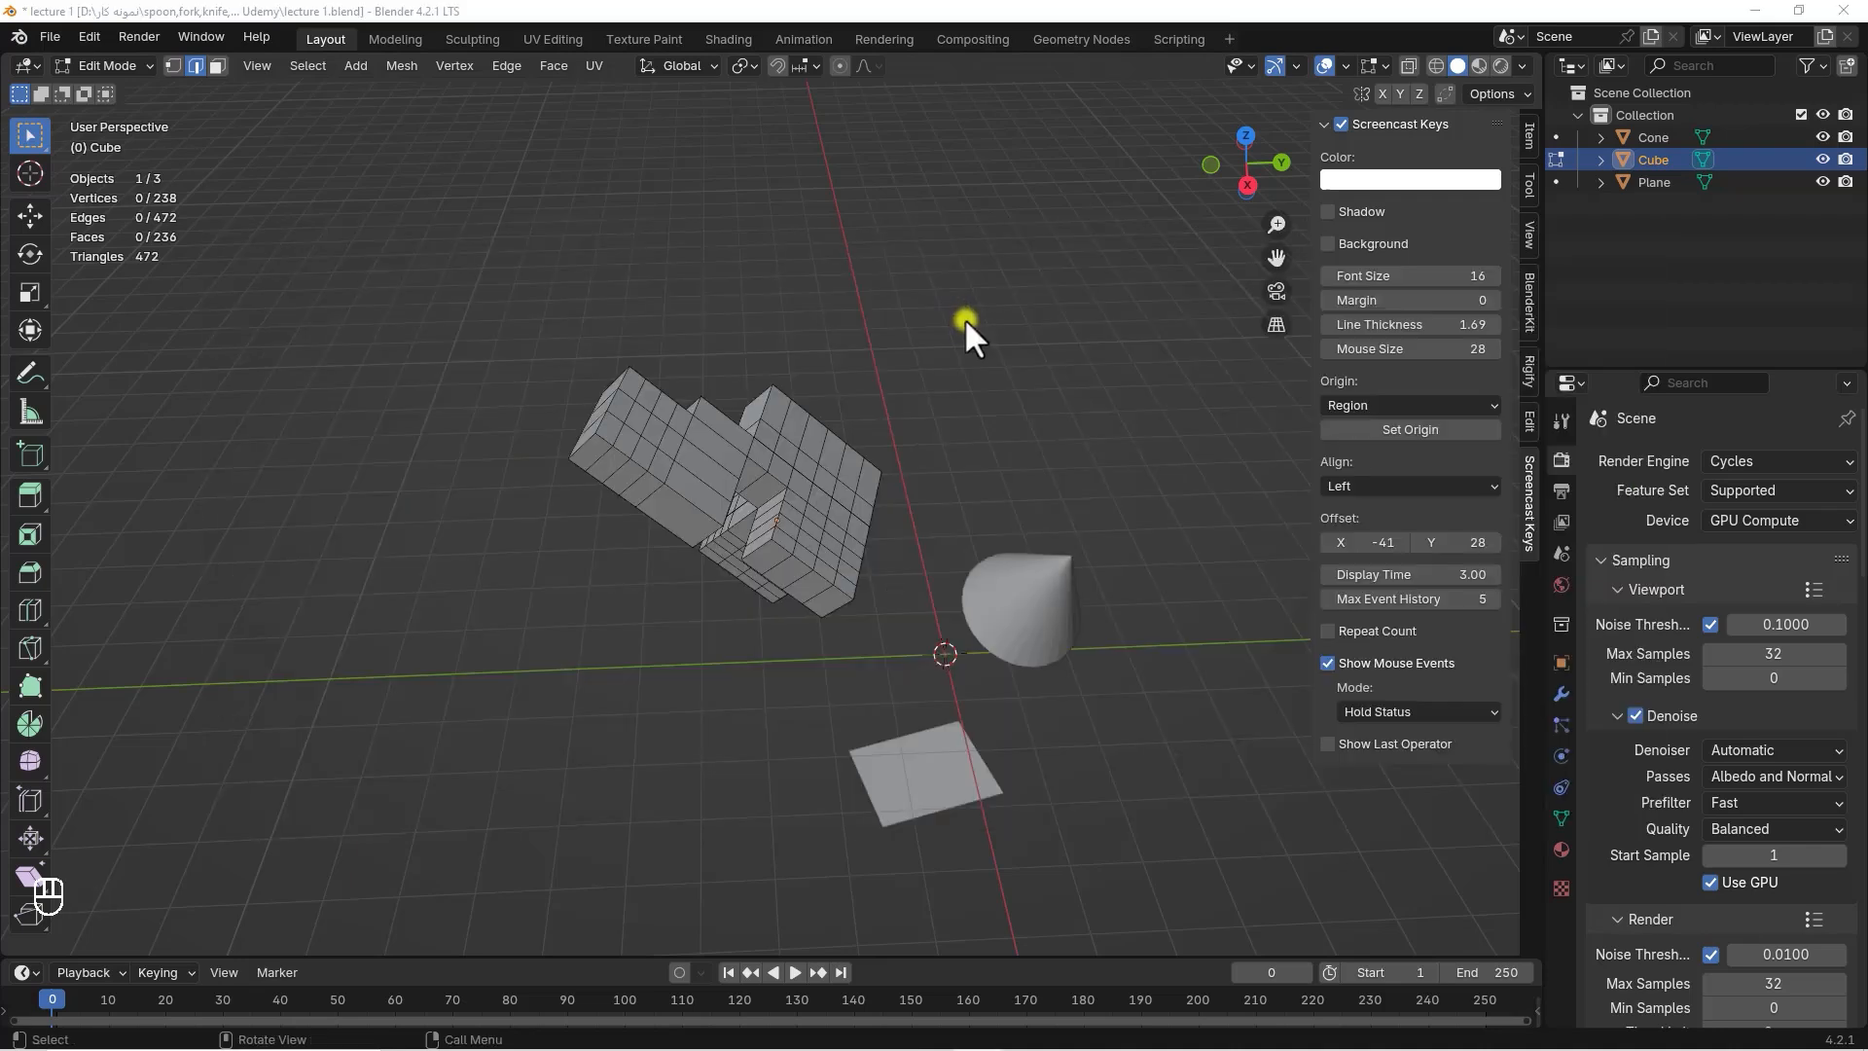
Return the cube to Object Mode, deselect it and hide the viewport sidebar
{"action": "left_click", "coordinate": [136, 66]}
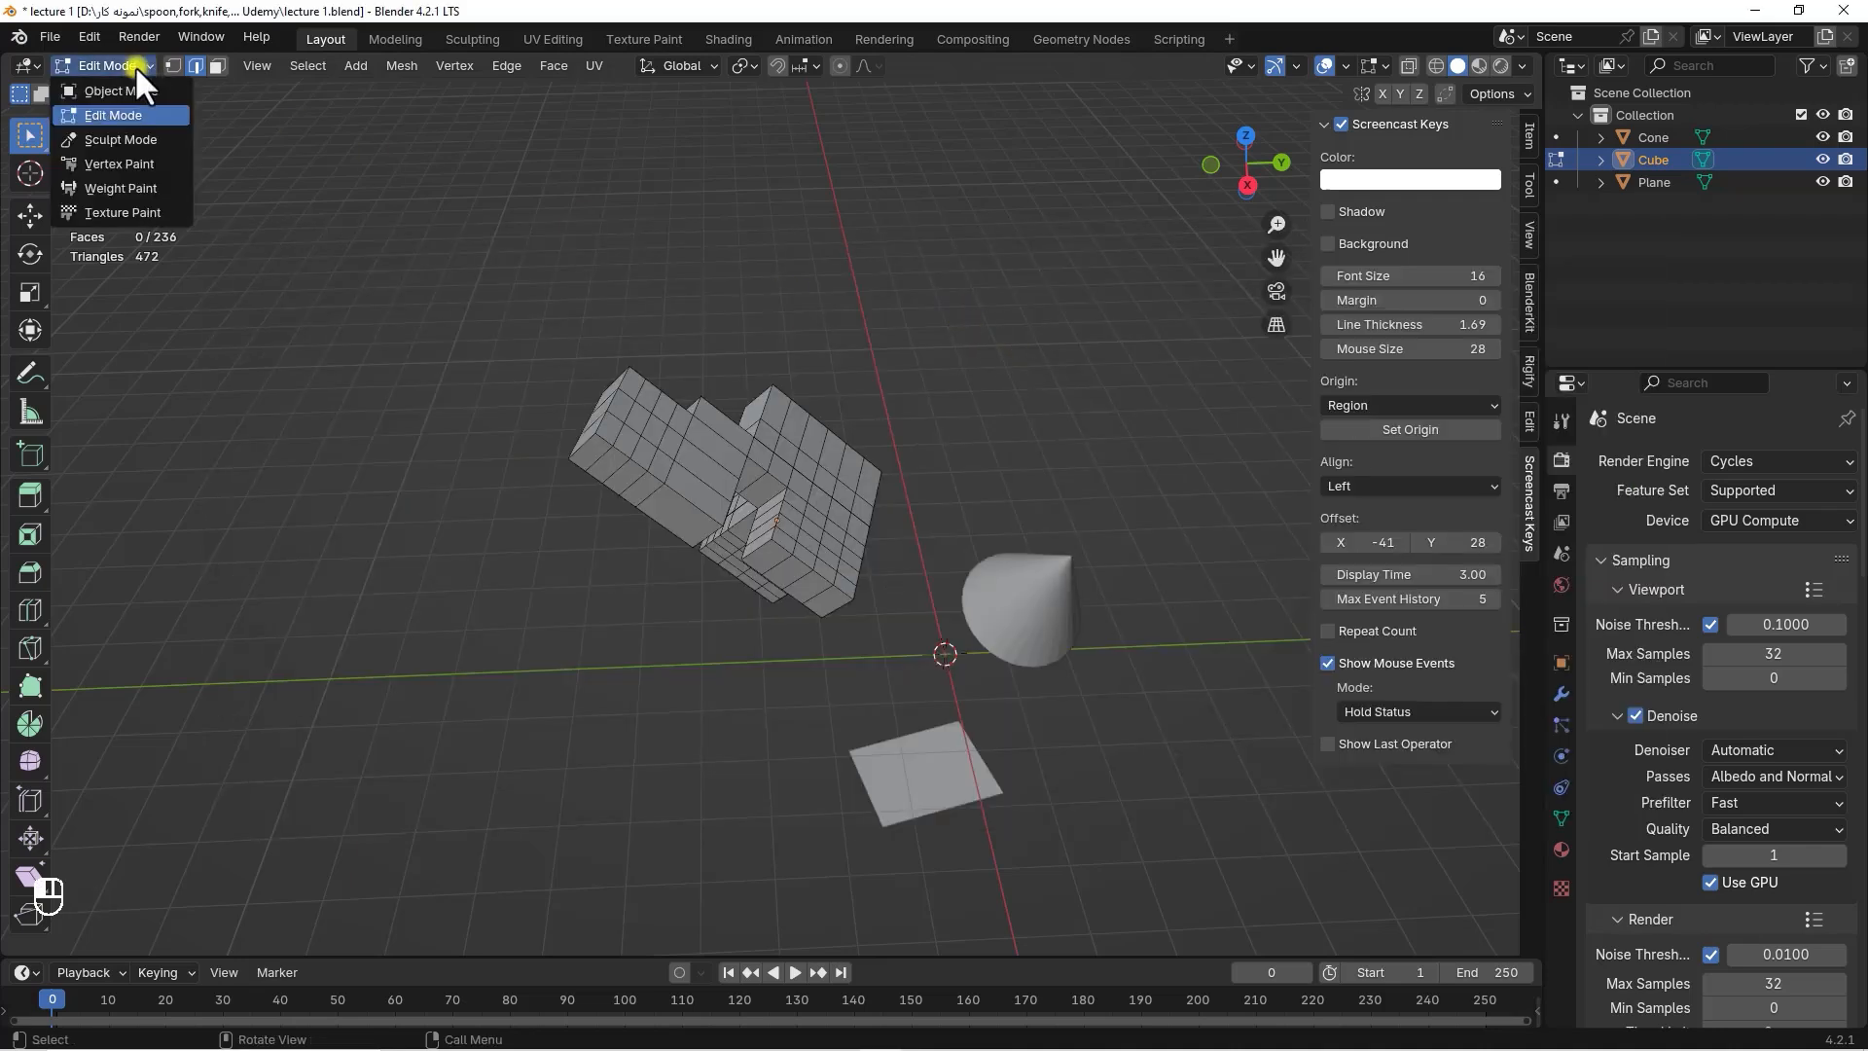
{"action": "left_click", "coordinate": [121, 90]}
{"action": "left_click", "coordinate": [953, 358]}
{"action": "middle_click_drag", "start_coordinate": [954, 358], "coordinate": [953, 354]}
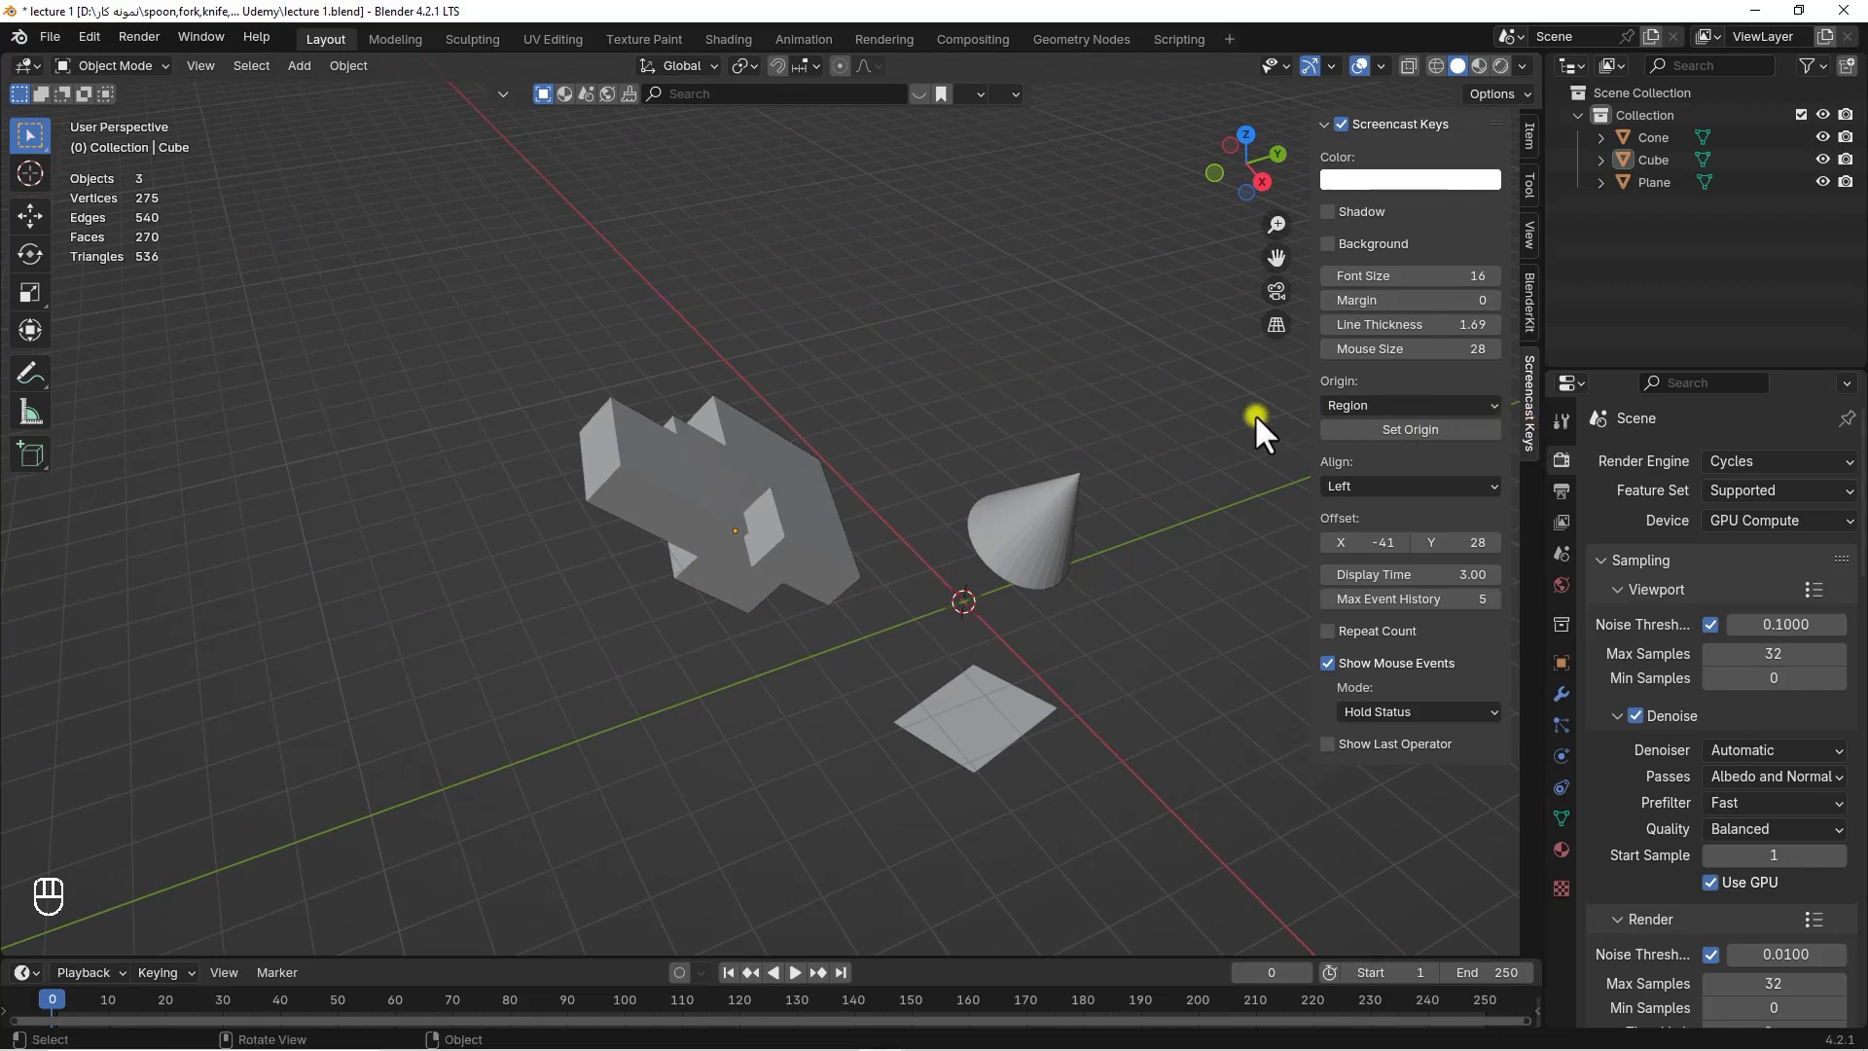
{"action": "key", "text": "n"}
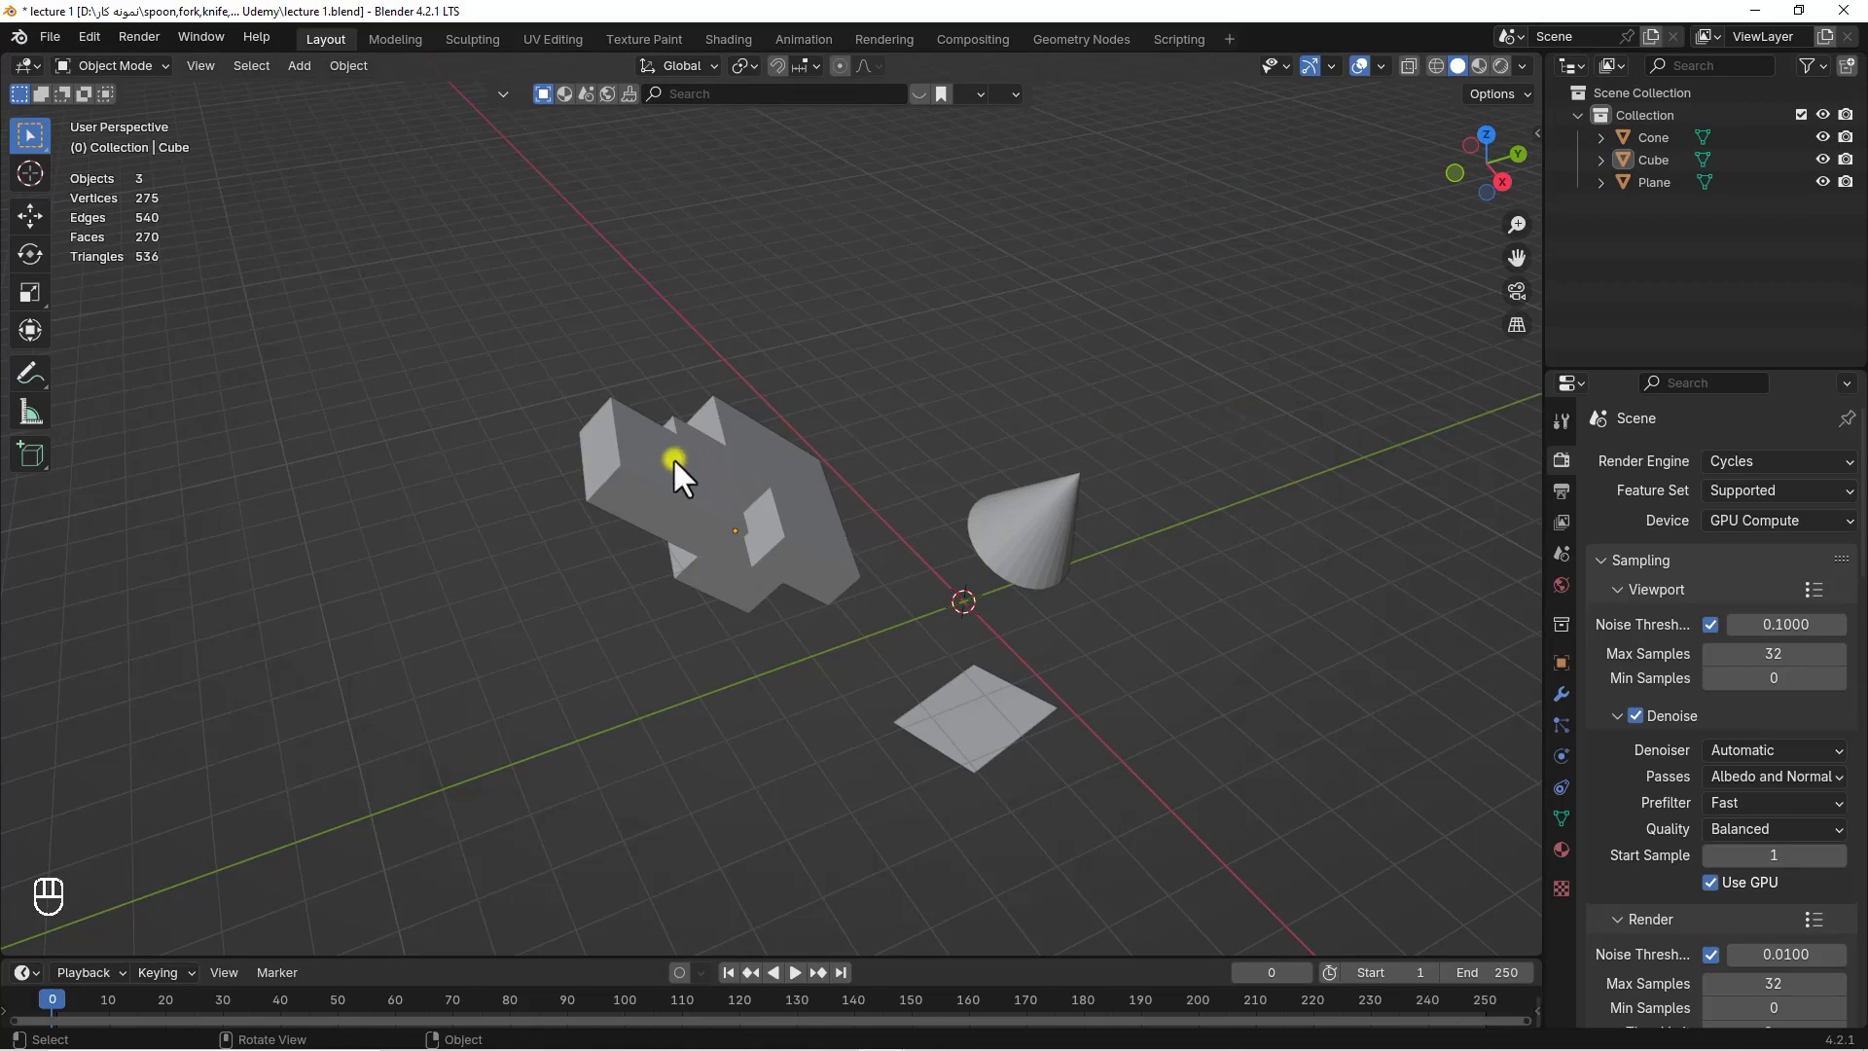
Select the cube, open the Shading workspace and move the Principled BSDF node up and away from the Material Output node
{"action": "left_click", "coordinate": [767, 463]}
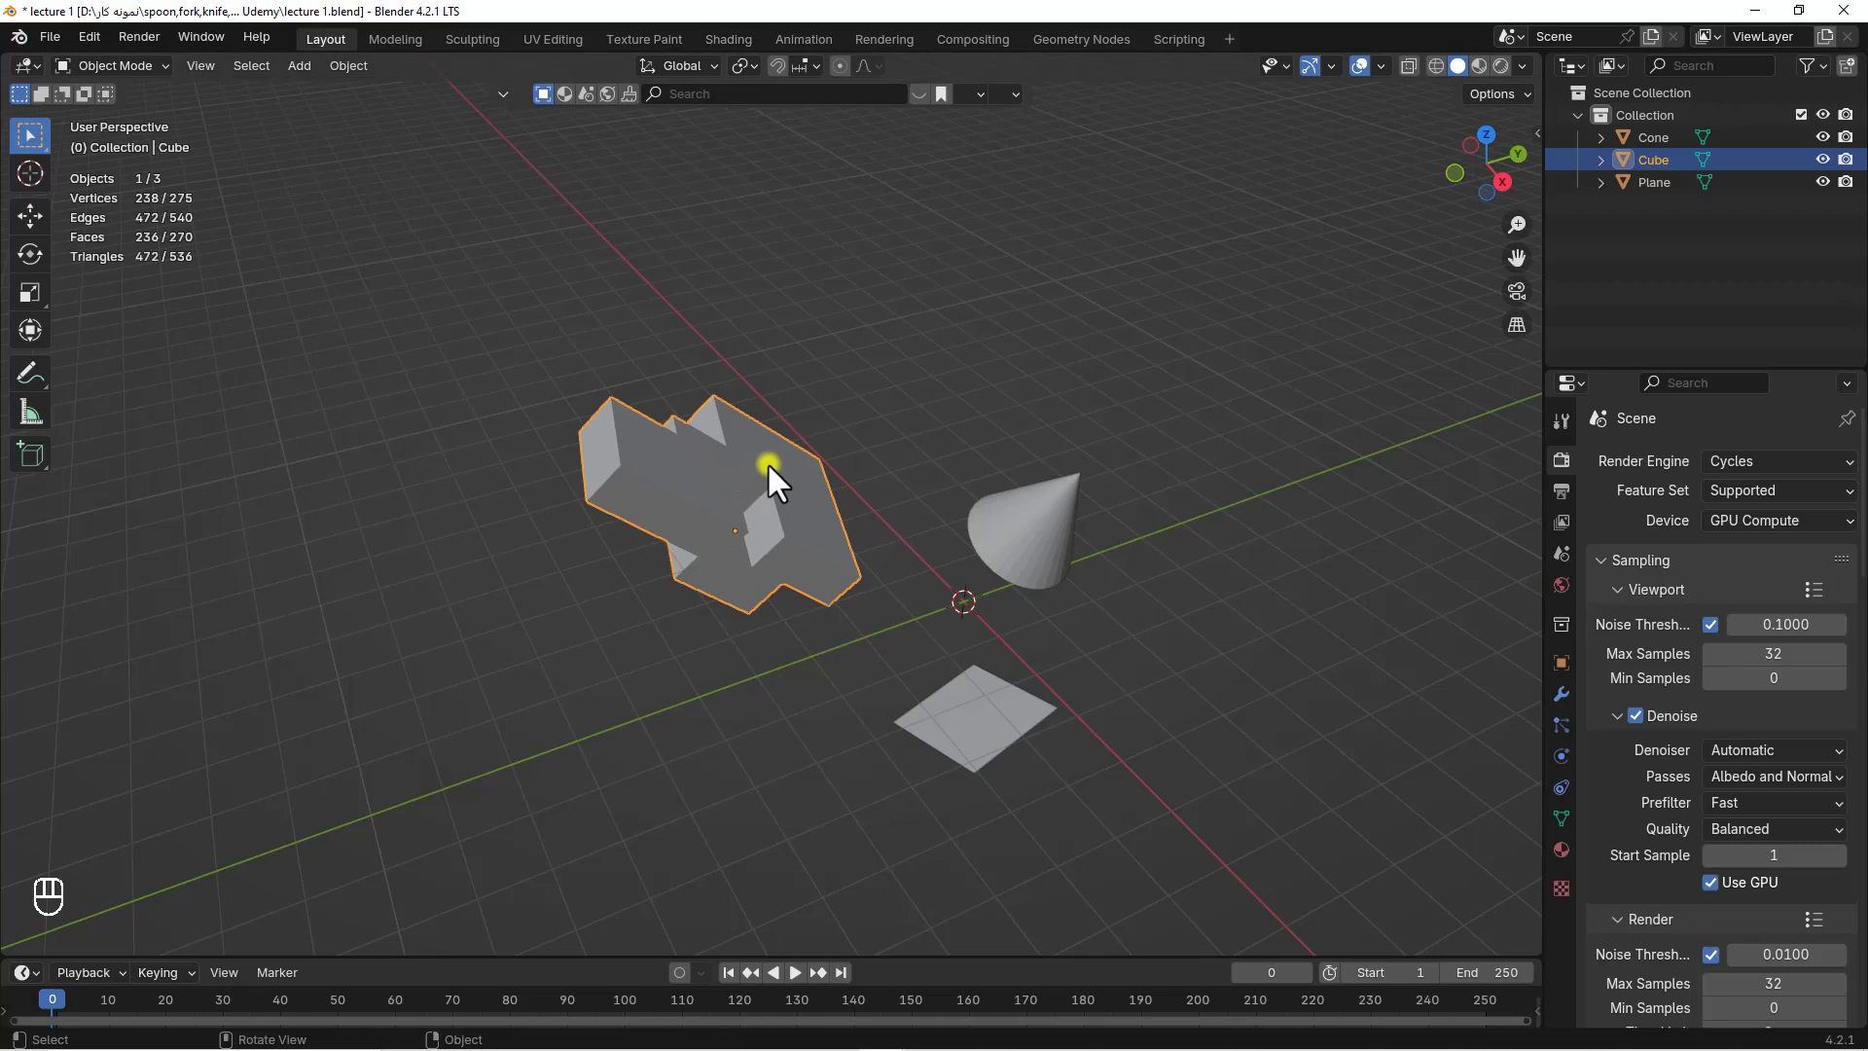
{"action": "left_click", "coordinate": [726, 35]}
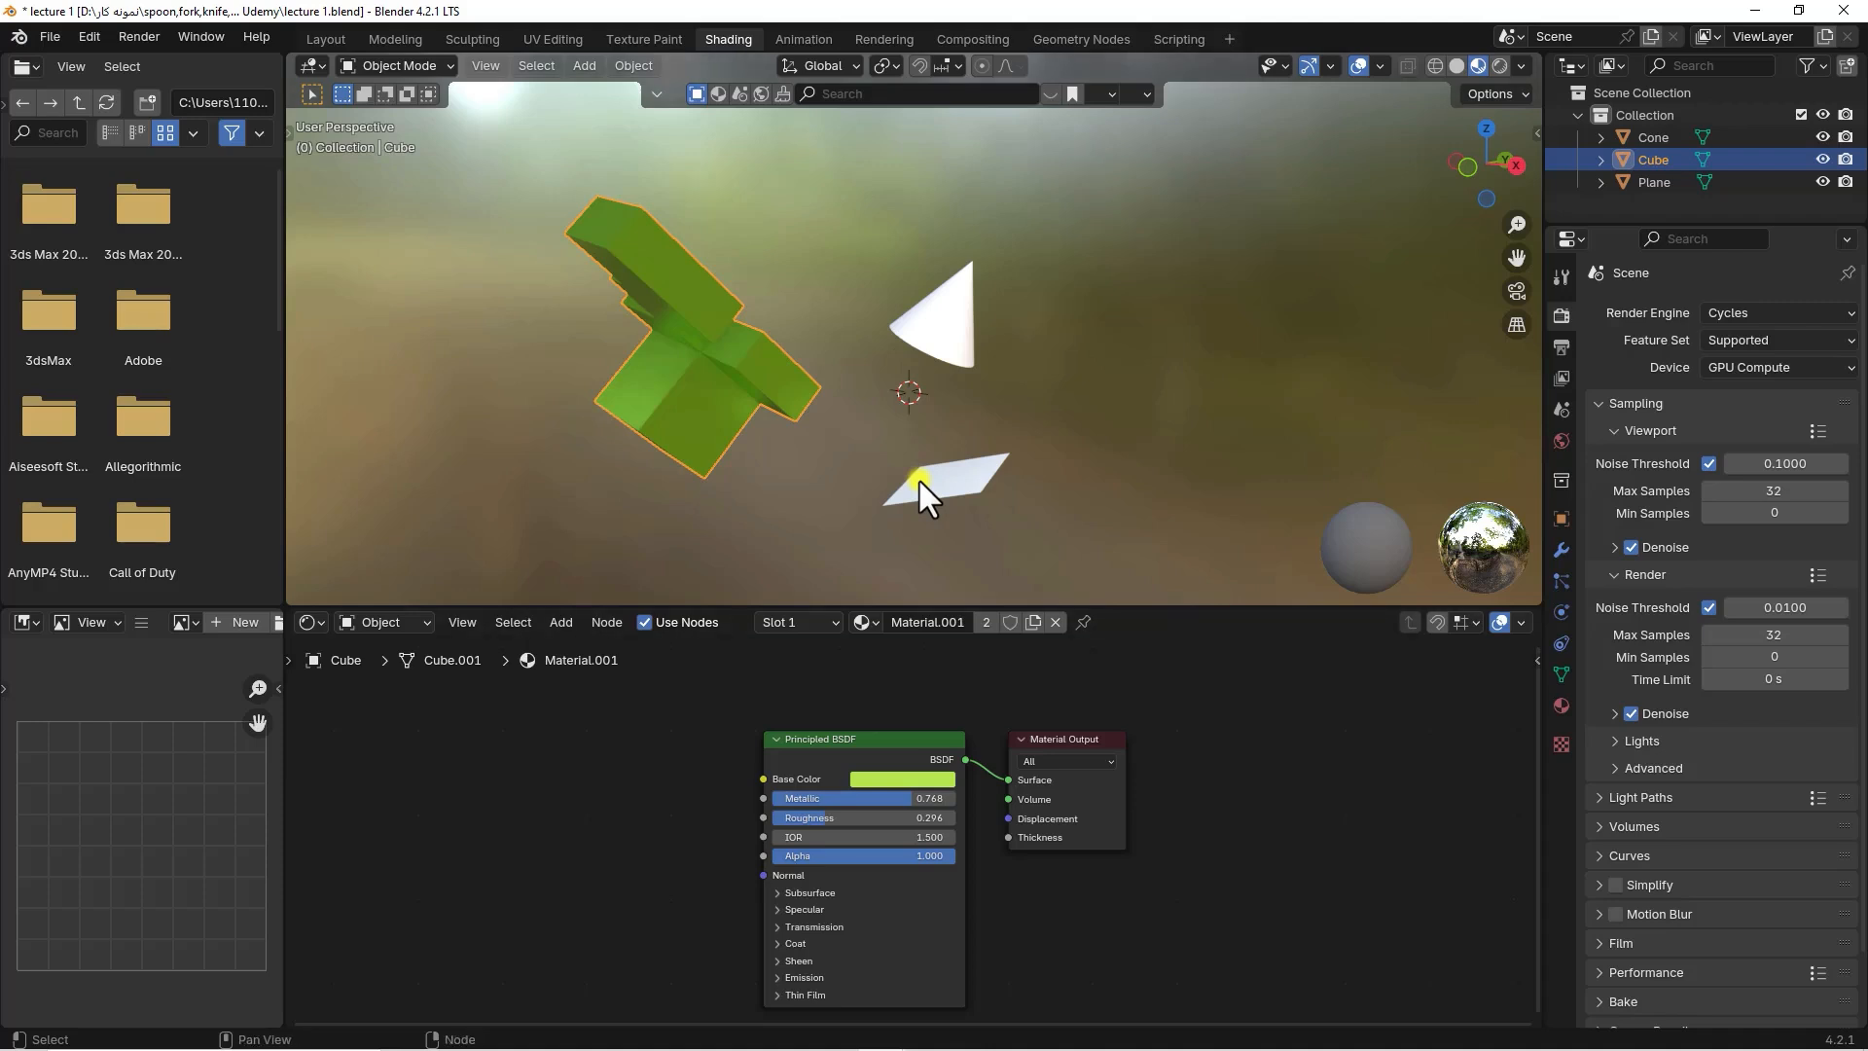
{"action": "left_click_drag", "start_coordinate": [827, 743], "coordinate": [788, 703]}
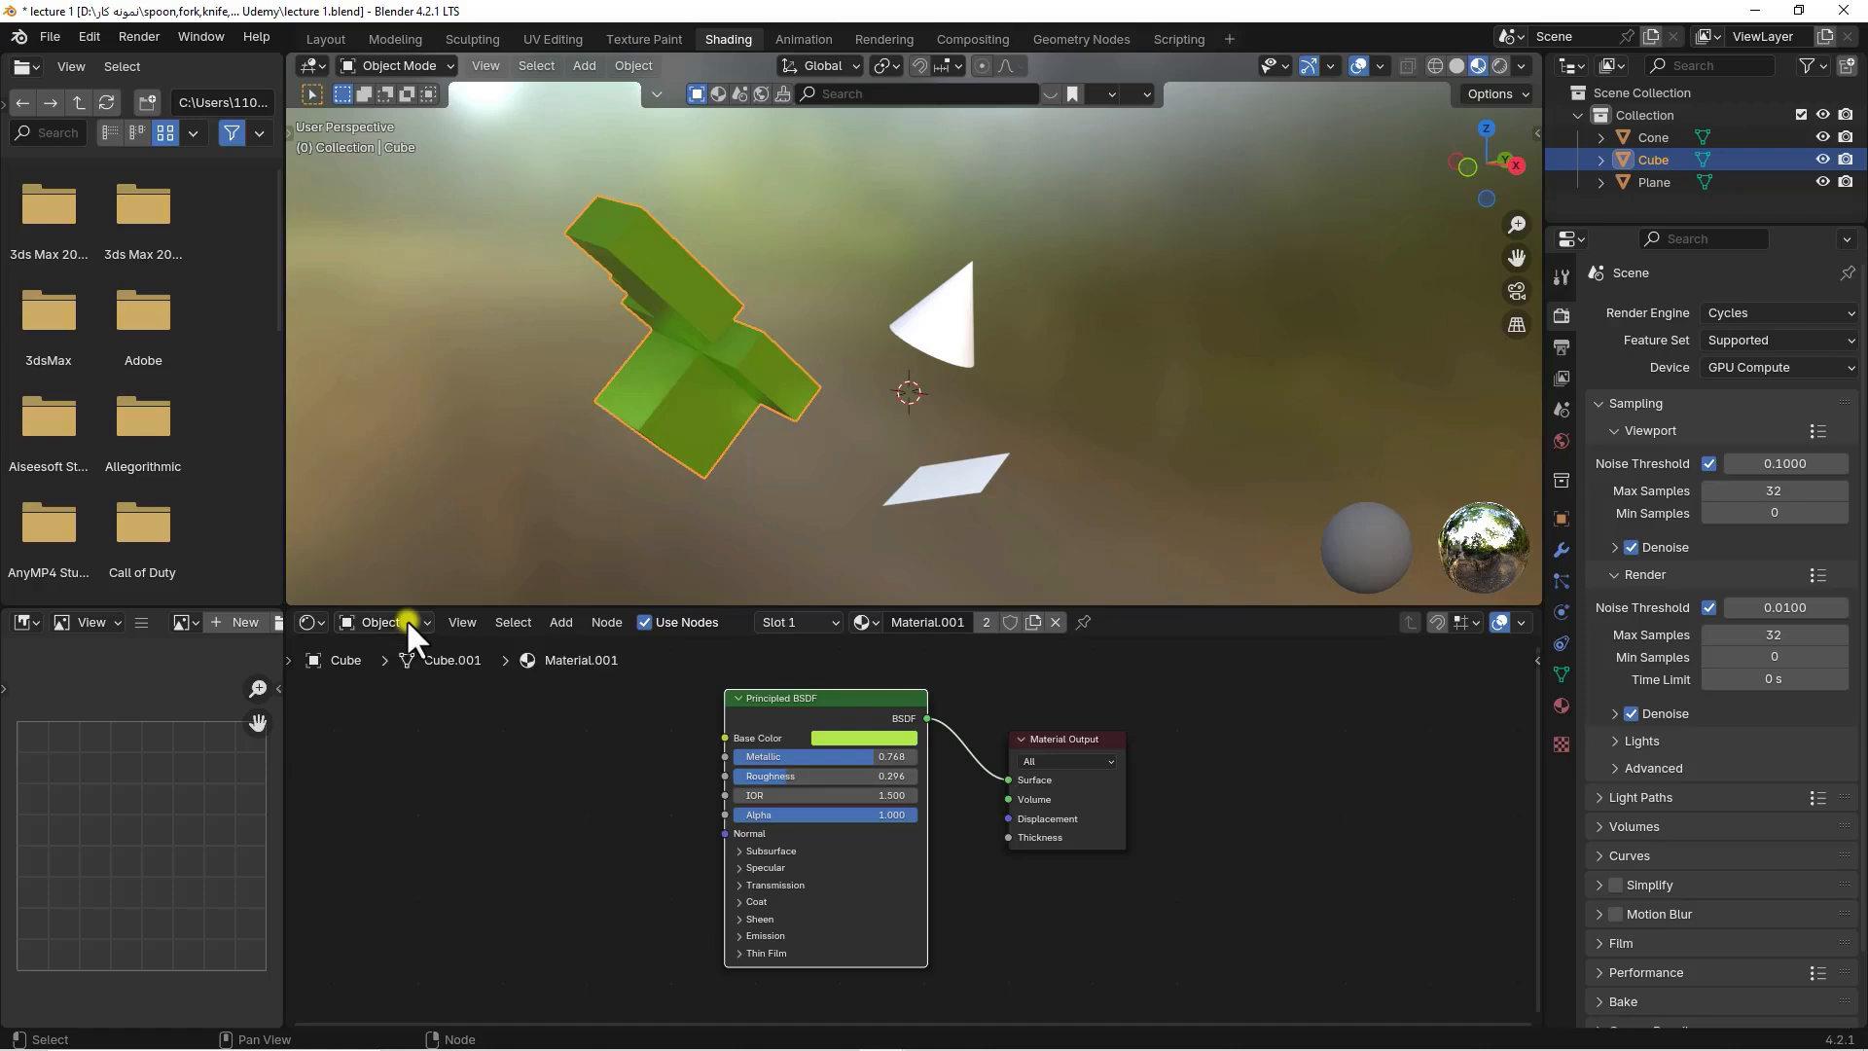
Select the cone and the cube in turn to compare their material nodes
{"action": "mouse_move", "coordinate": [1051, 438]}
{"action": "middle_mouse_down"}
{"action": "mouse_move", "coordinate": [1061, 491]}
{"action": "mouse_move", "coordinate": [1024, 453]}
{"action": "middle_mouse_up"}
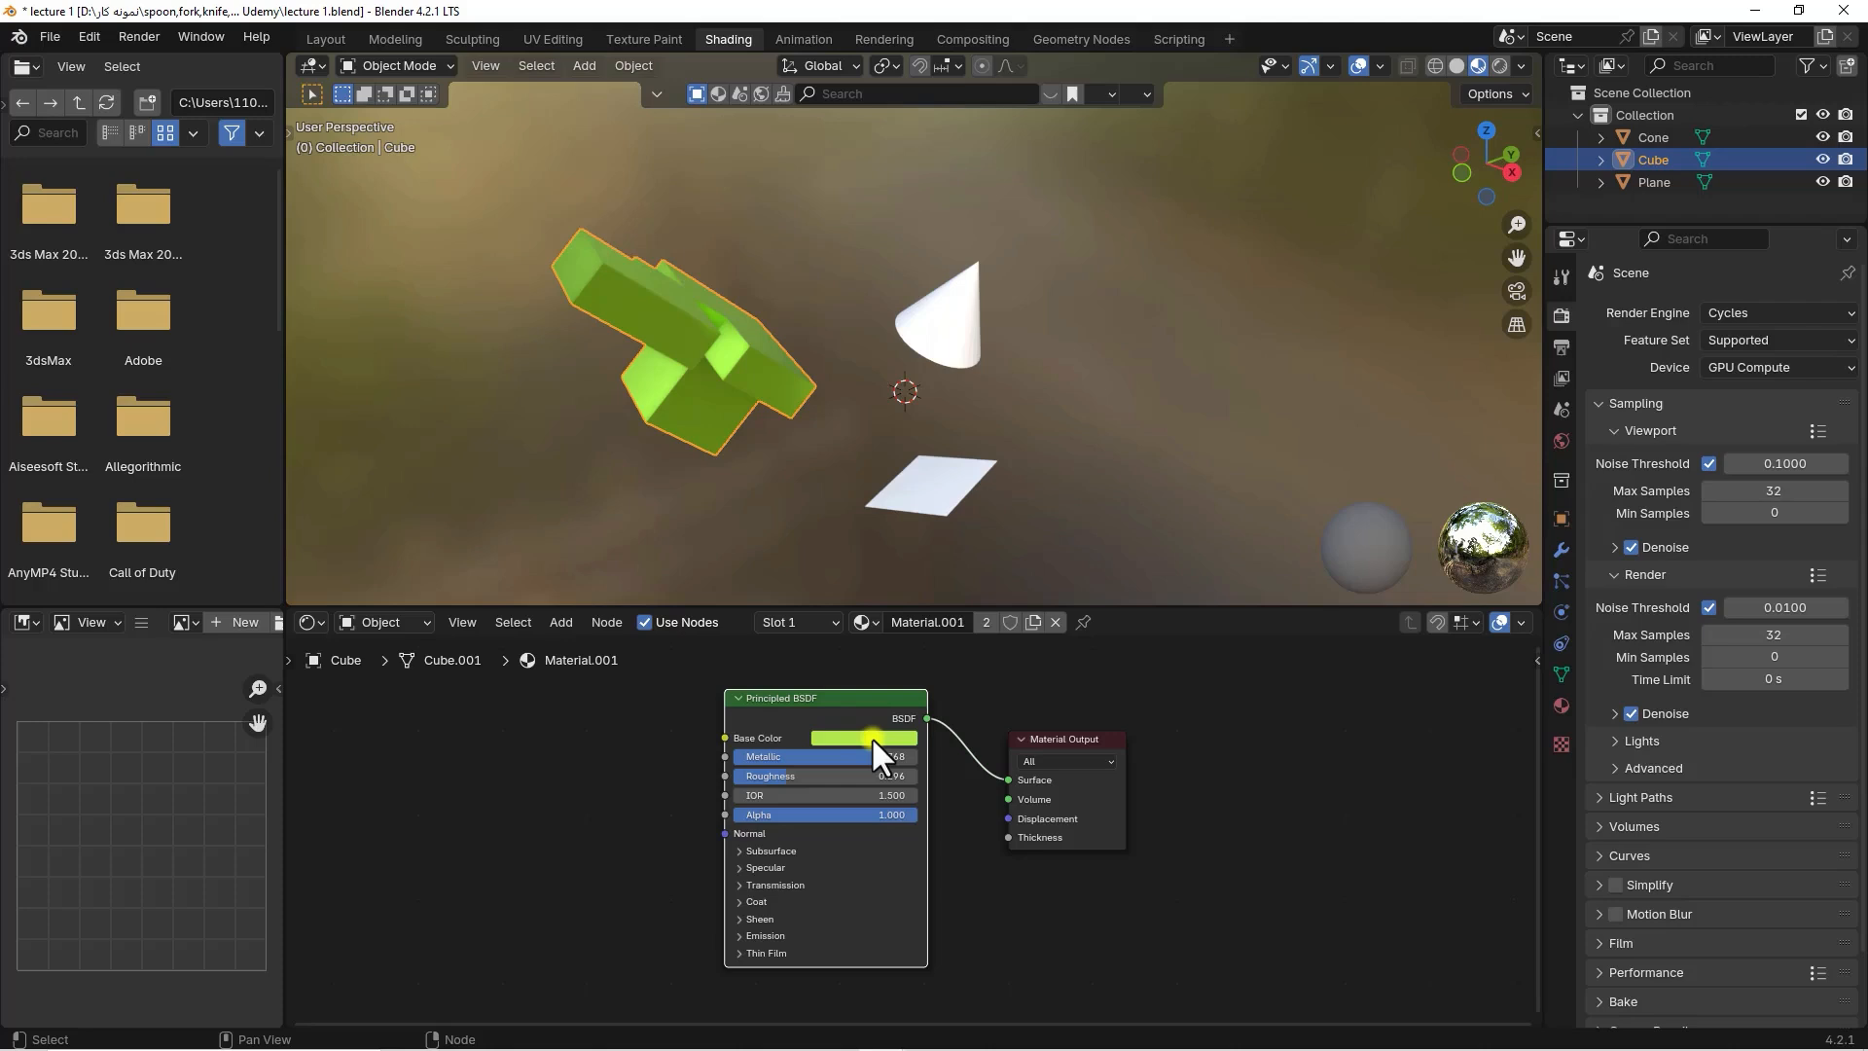
{"action": "left_click", "coordinate": [1639, 137]}
{"action": "left_click", "coordinate": [1646, 159]}
{"action": "left_click", "coordinate": [948, 317]}
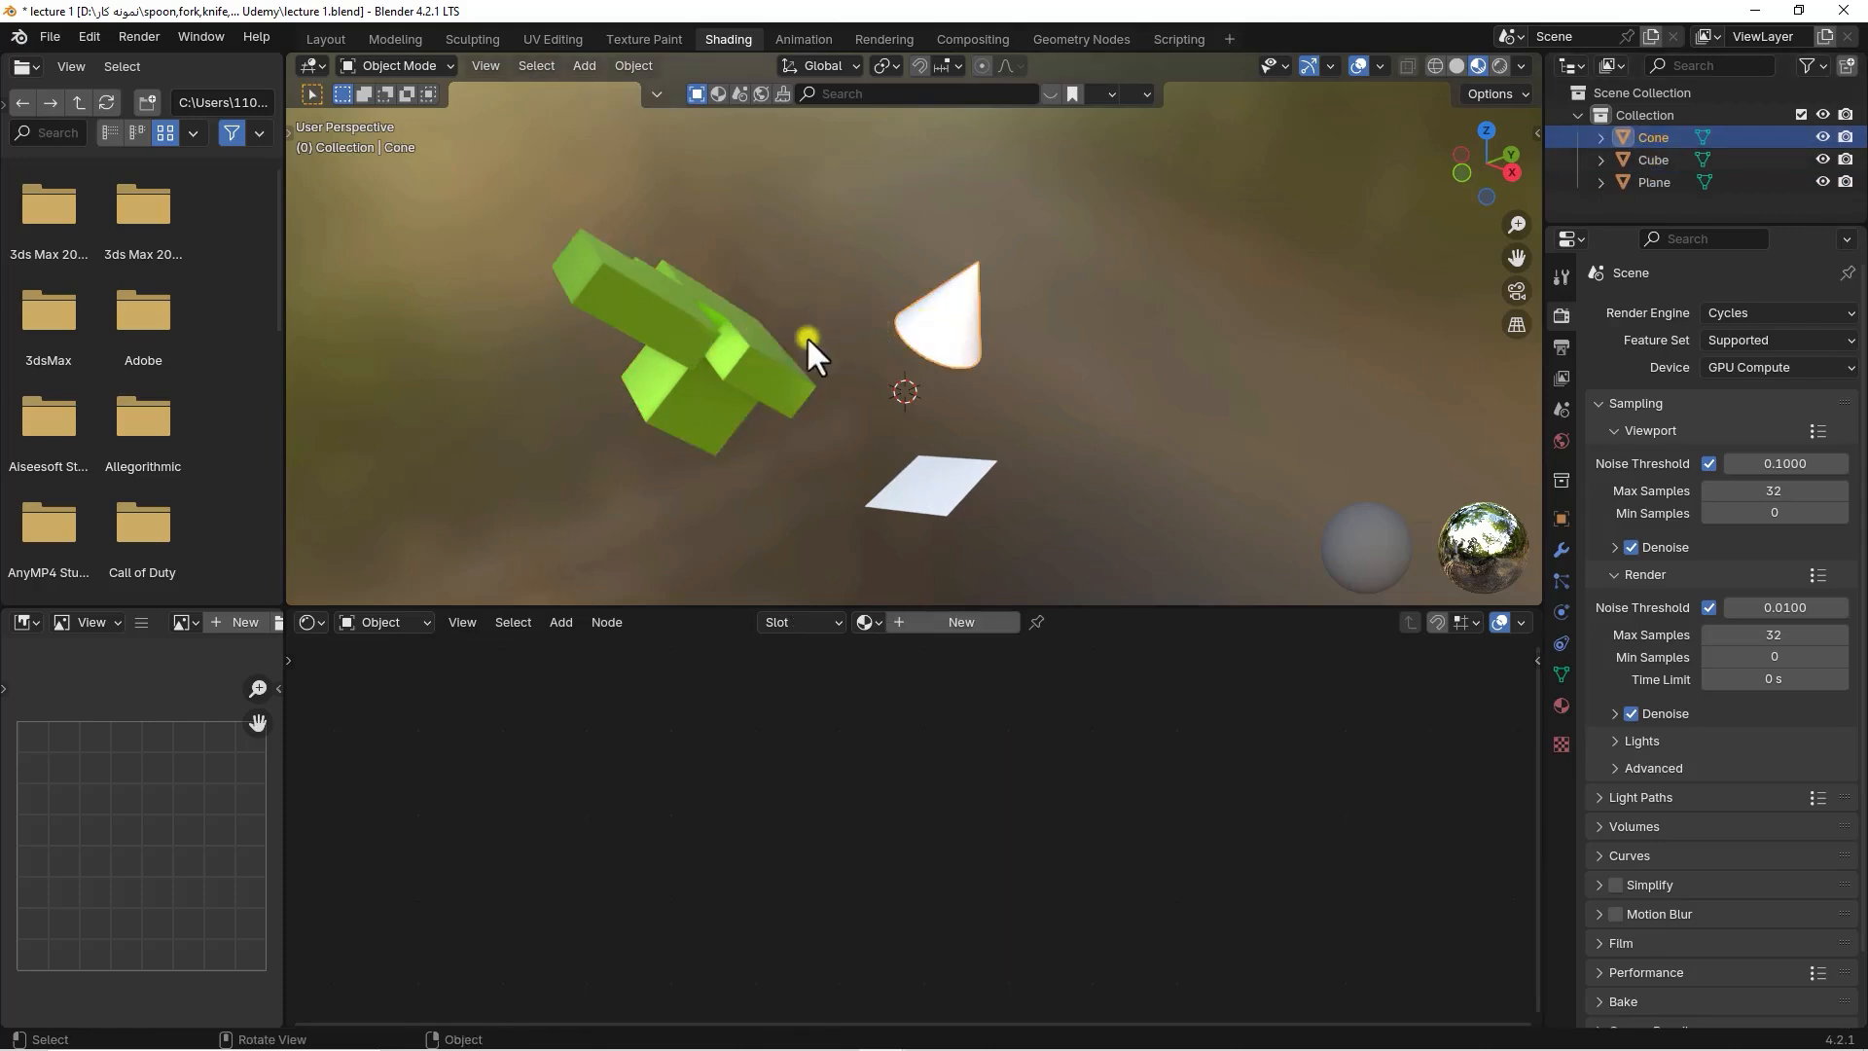
Select the cube and set its material's base color to turquoise after trying blue and light cyan
{"action": "left_click", "coordinate": [755, 345]}
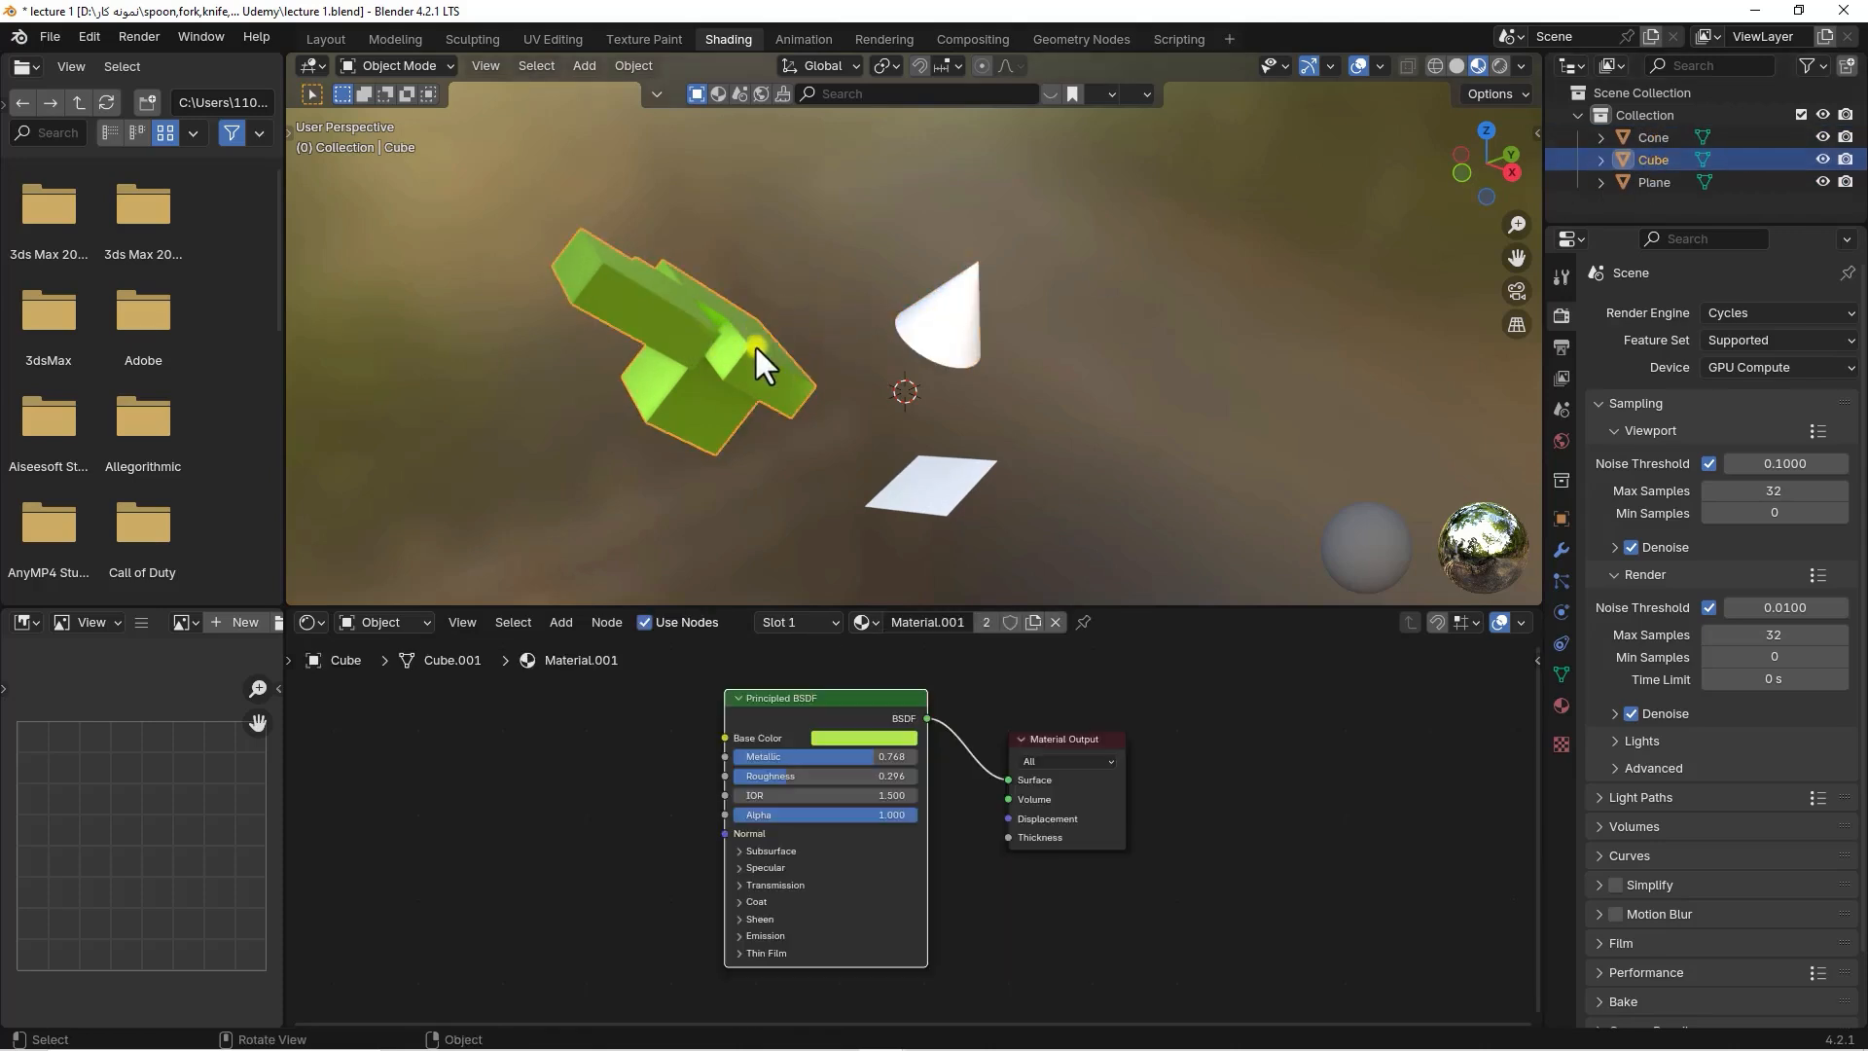
{"action": "left_click", "coordinate": [829, 736]}
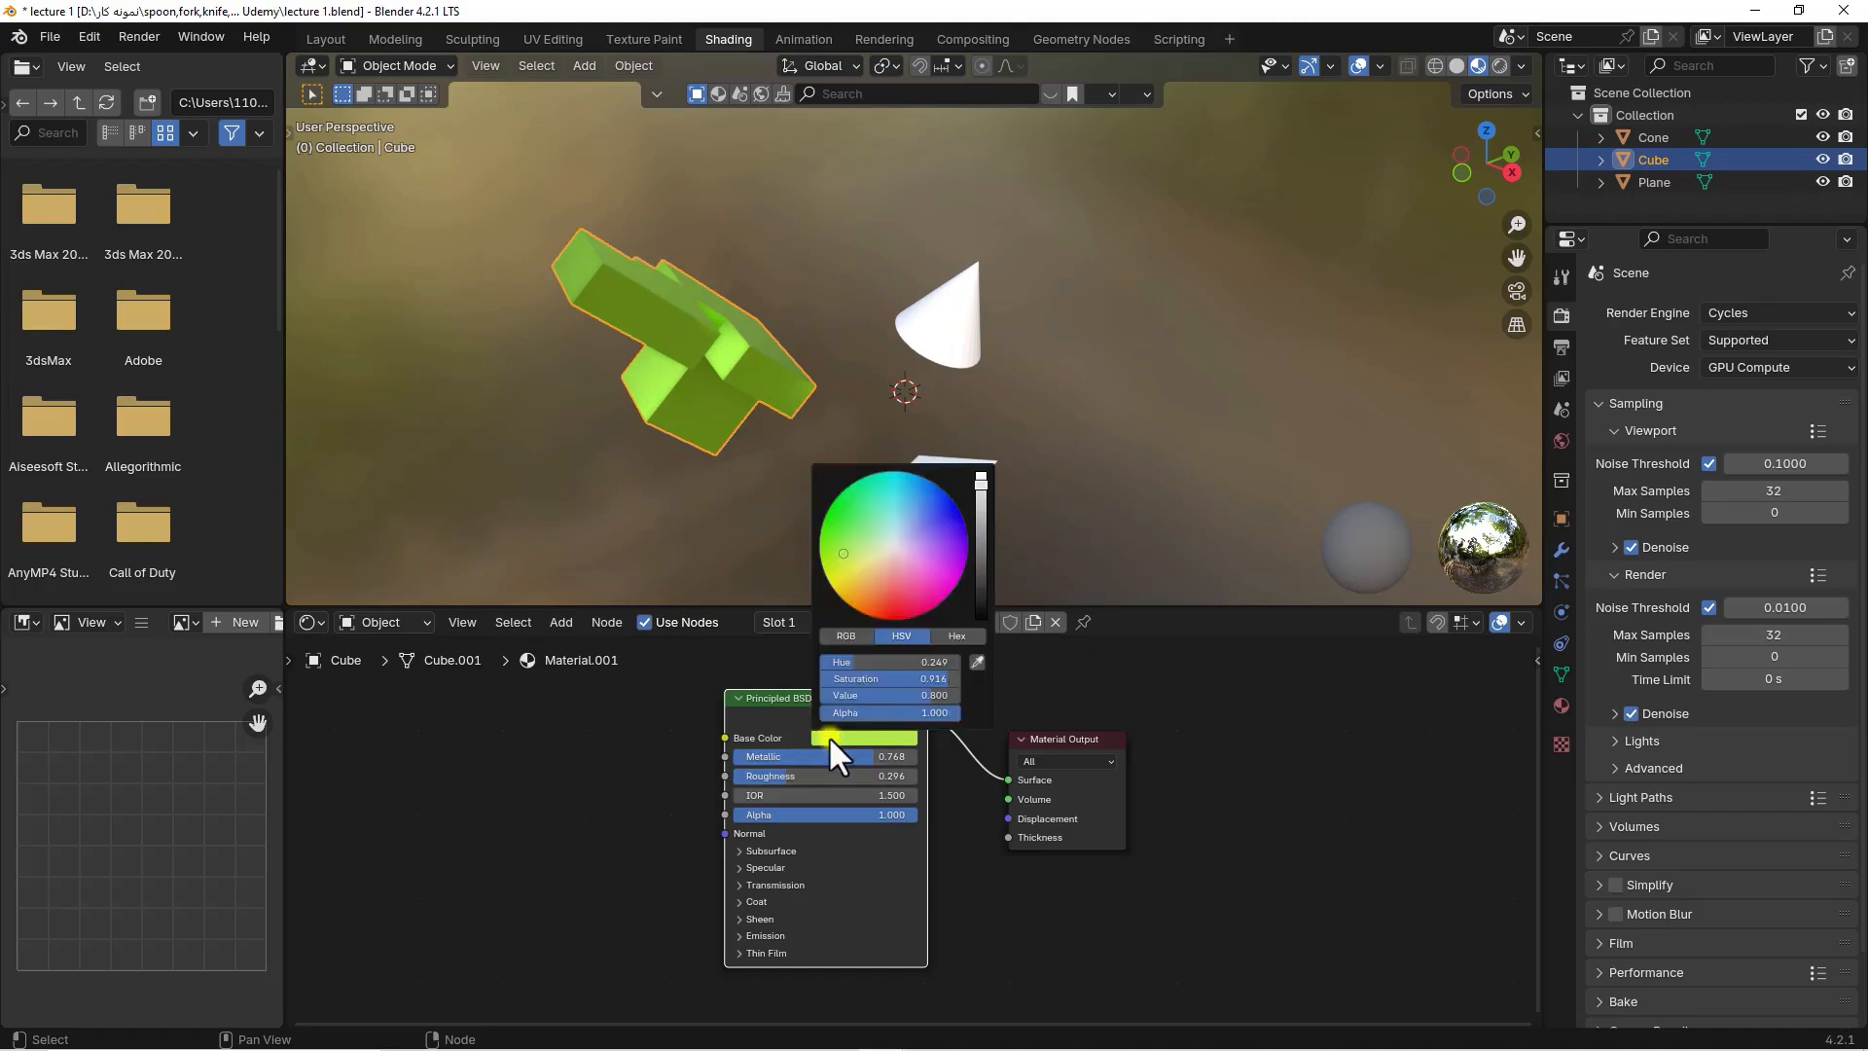
{"action": "left_click", "coordinate": [927, 522]}
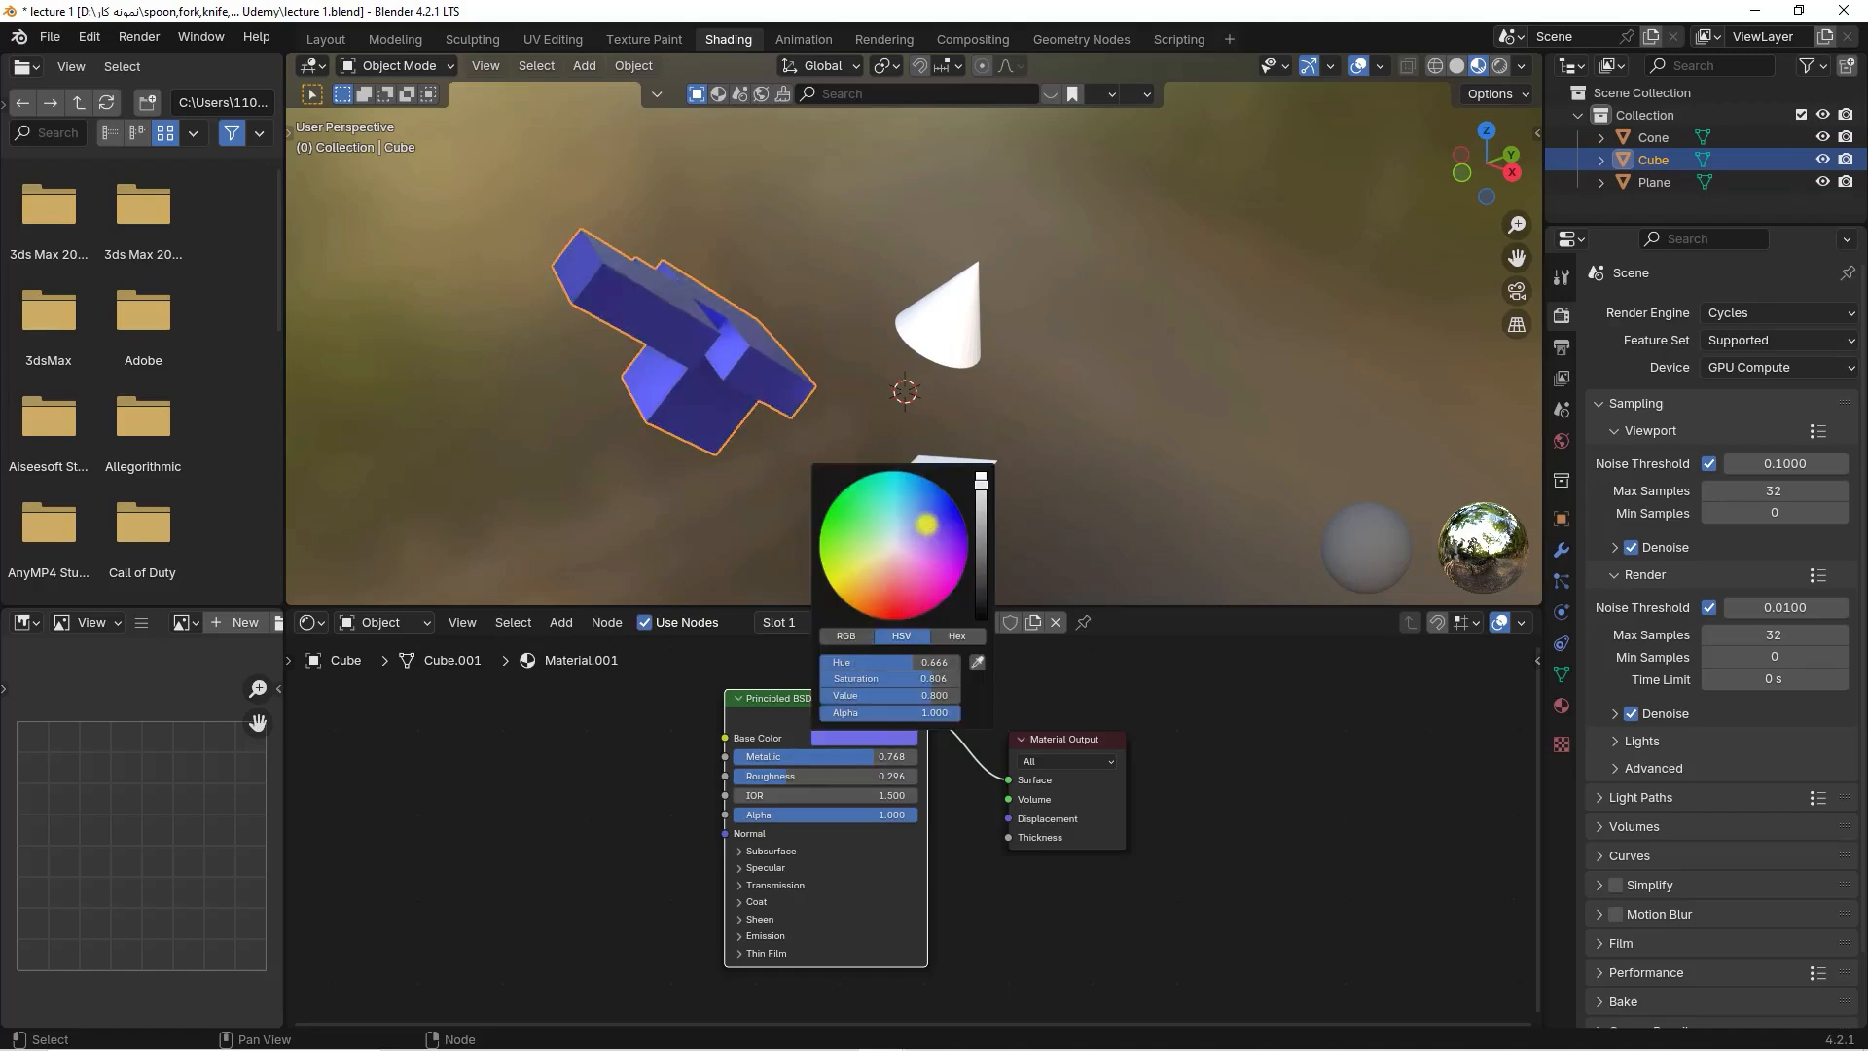
{"action": "left_click", "coordinate": [895, 523]}
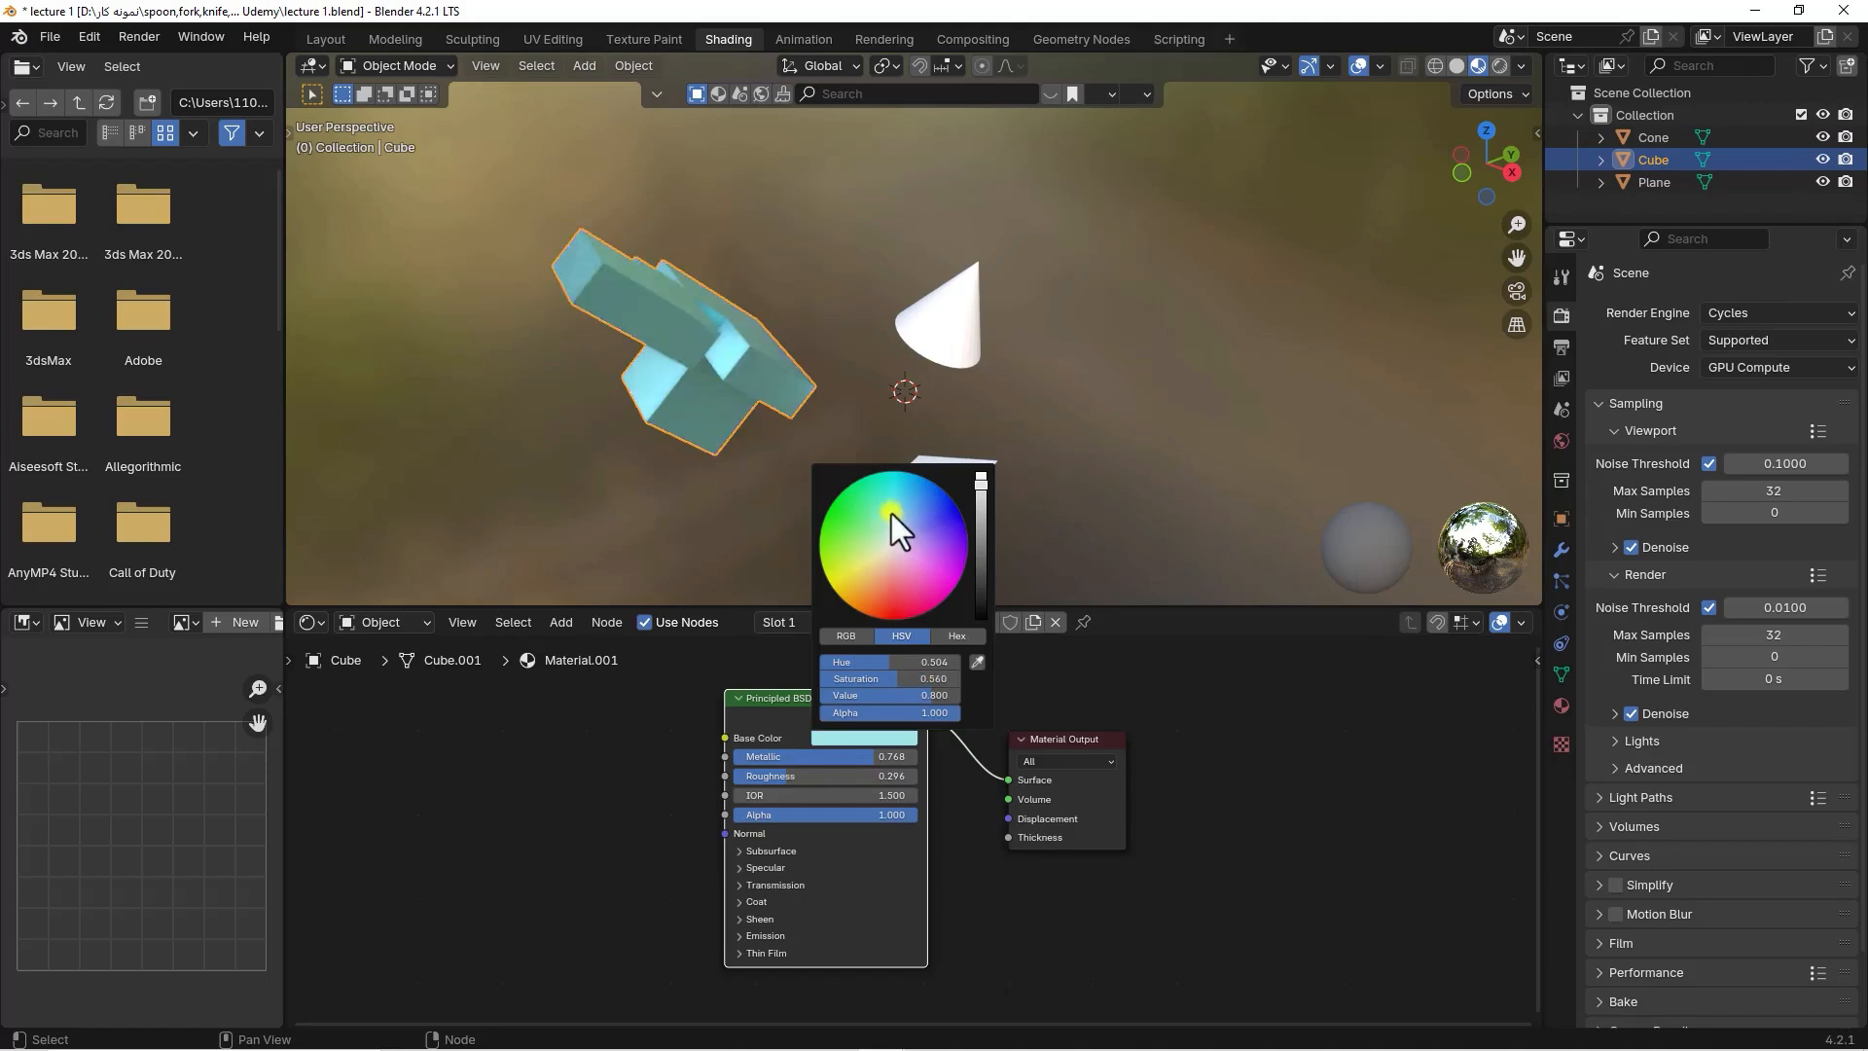
{"action": "left_click", "coordinate": [888, 505]}
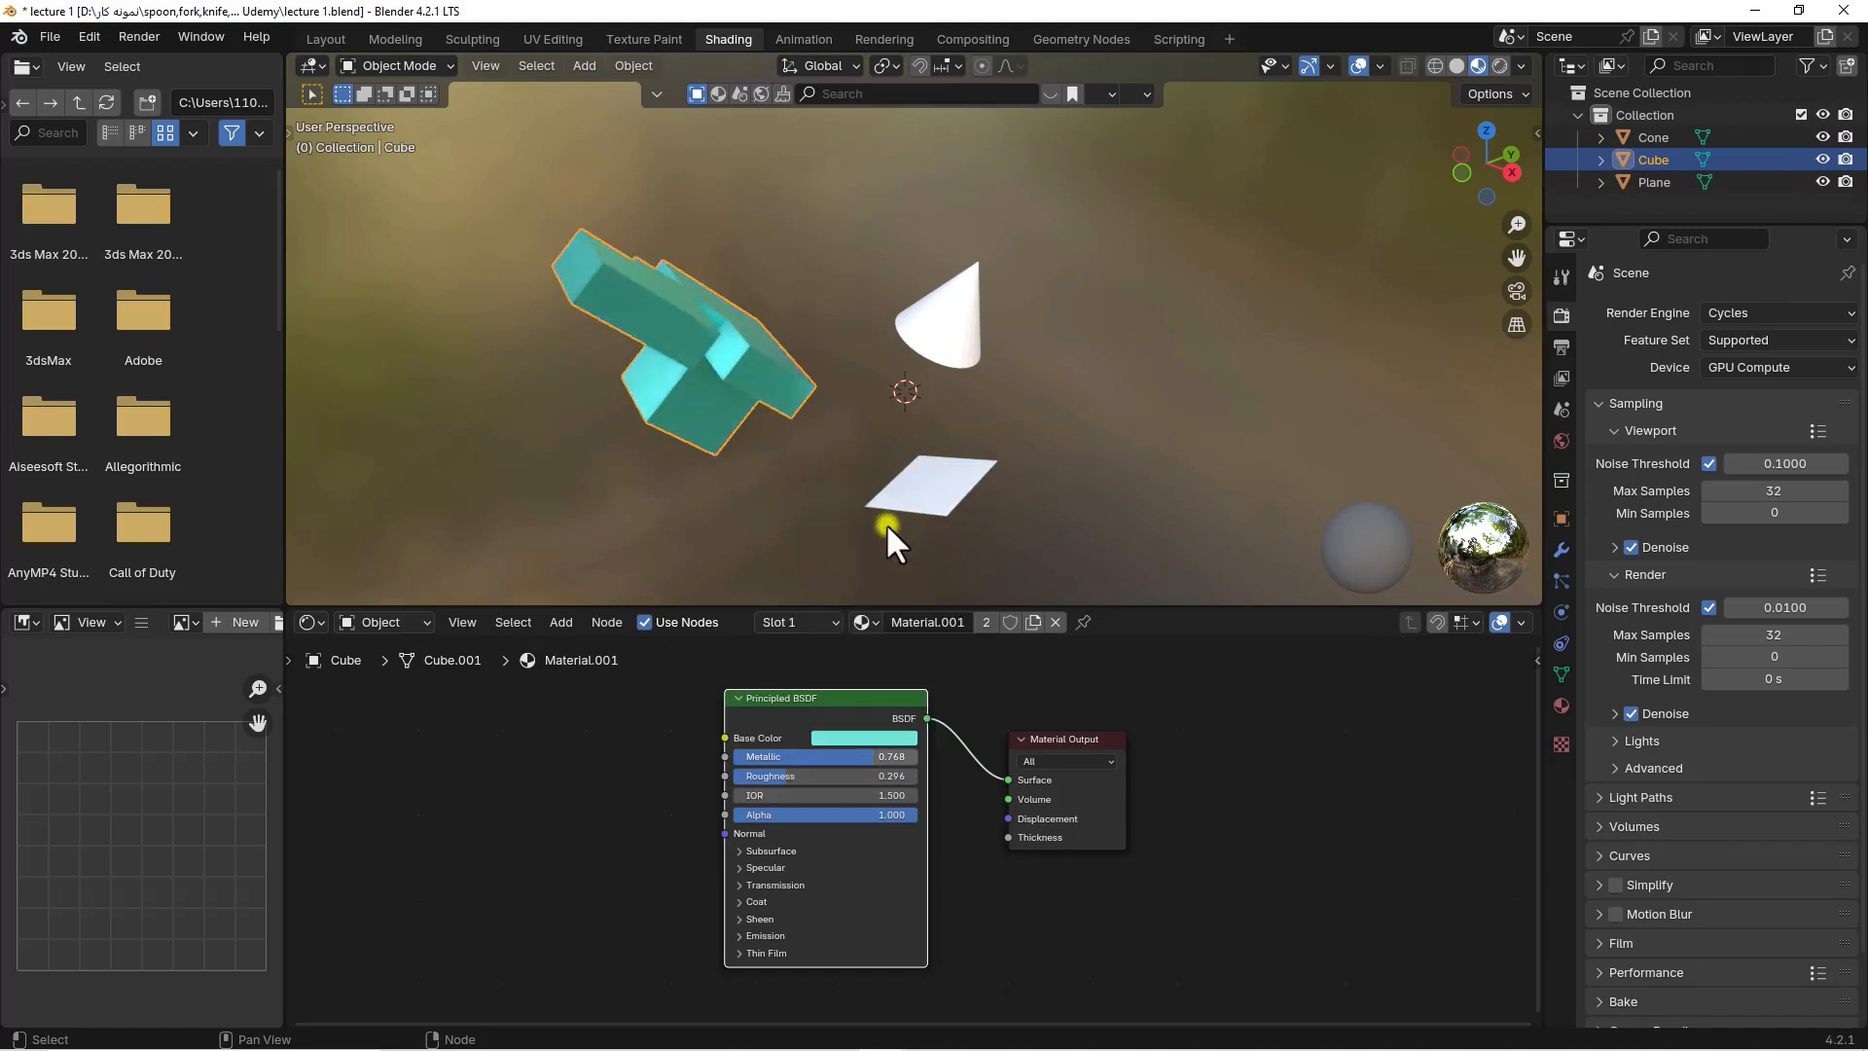
Set the cube material's Metallic to 0.864 and Roughness to 0.176, and check the reflections from another angle
{"action": "mouse_move", "coordinate": [864, 756]}
{"action": "left_mouse_down"}
{"action": "mouse_move", "coordinate": [932, 761]}
{"action": "mouse_move", "coordinate": [893, 759]}
{"action": "left_mouse_up"}
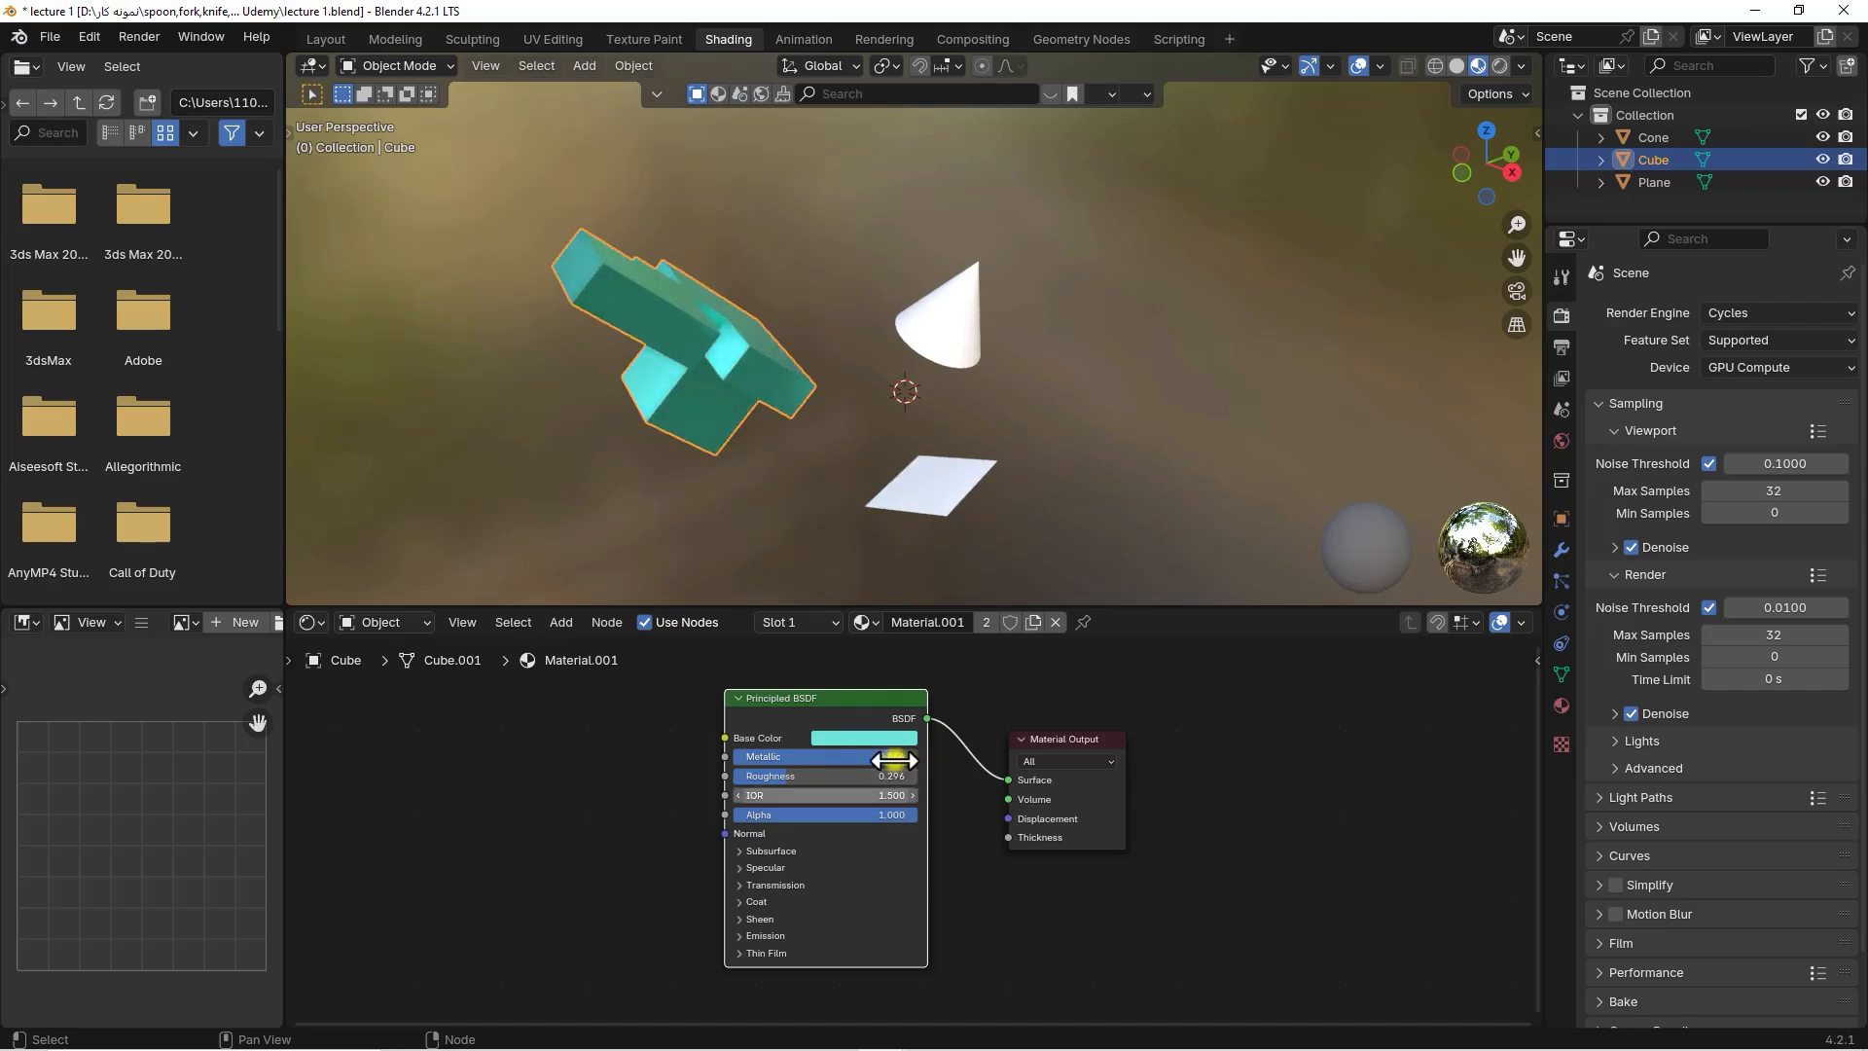
{"action": "left_click_drag", "start_coordinate": [781, 776], "coordinate": [753, 779]}
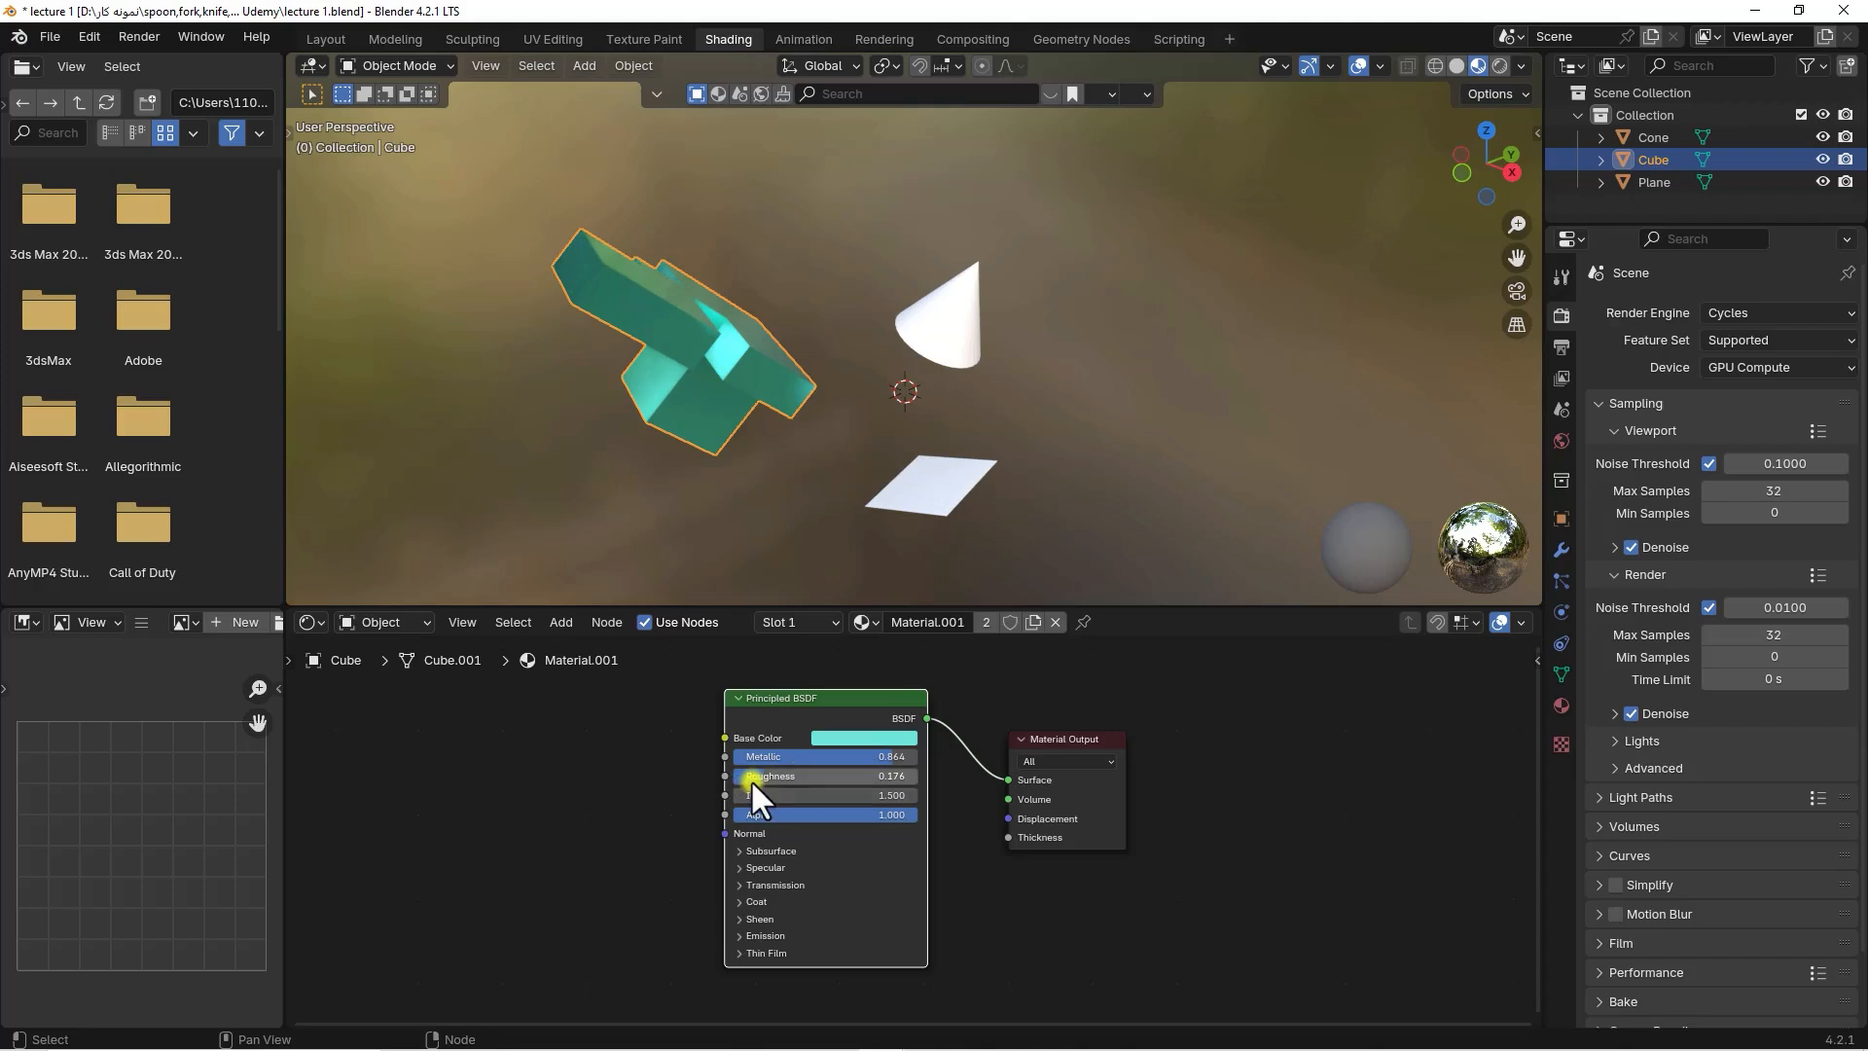
{"action": "mouse_move", "coordinate": [857, 321]}
{"action": "middle_mouse_down"}
{"action": "mouse_move", "coordinate": [764, 409]}
{"action": "mouse_move", "coordinate": [774, 389]}
{"action": "middle_mouse_up"}
{"action": "middle_click_drag", "start_coordinate": [774, 611], "coordinate": [813, 399]}
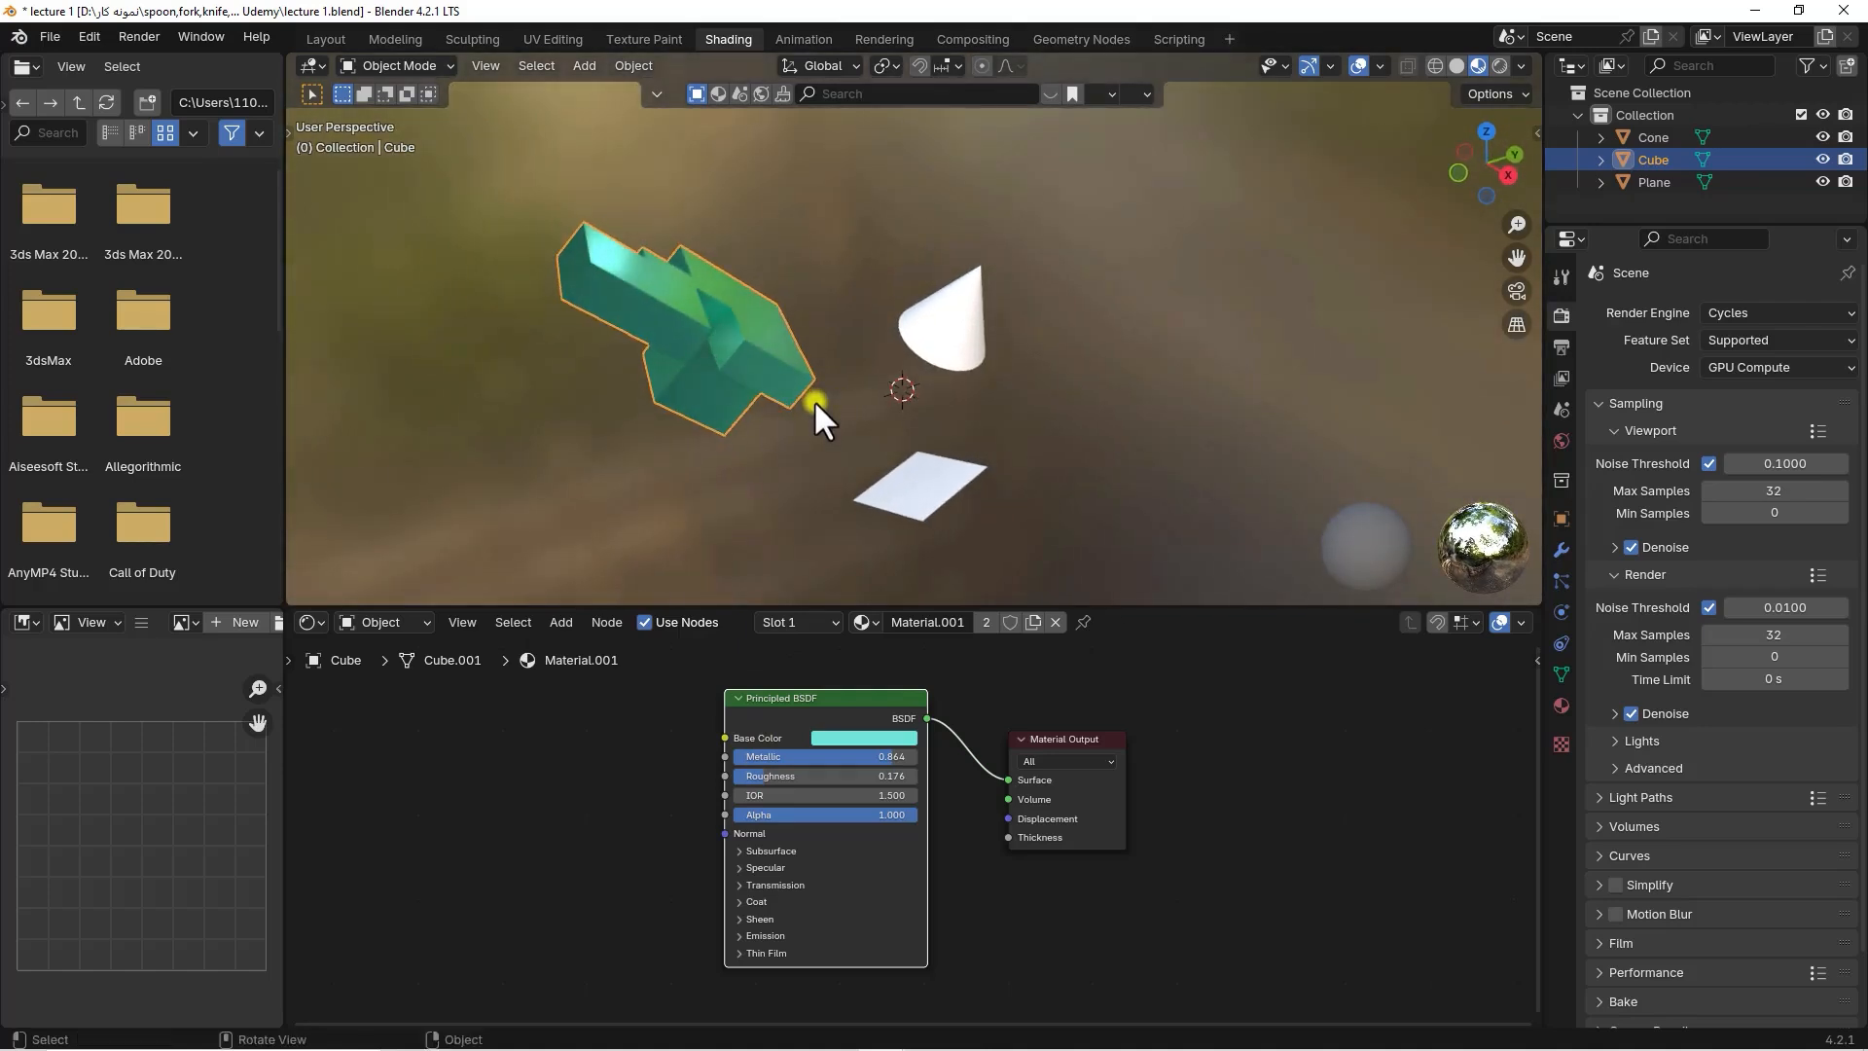
Create a new material for the cone and set its base color to bright red
{"action": "left_click", "coordinate": [946, 313]}
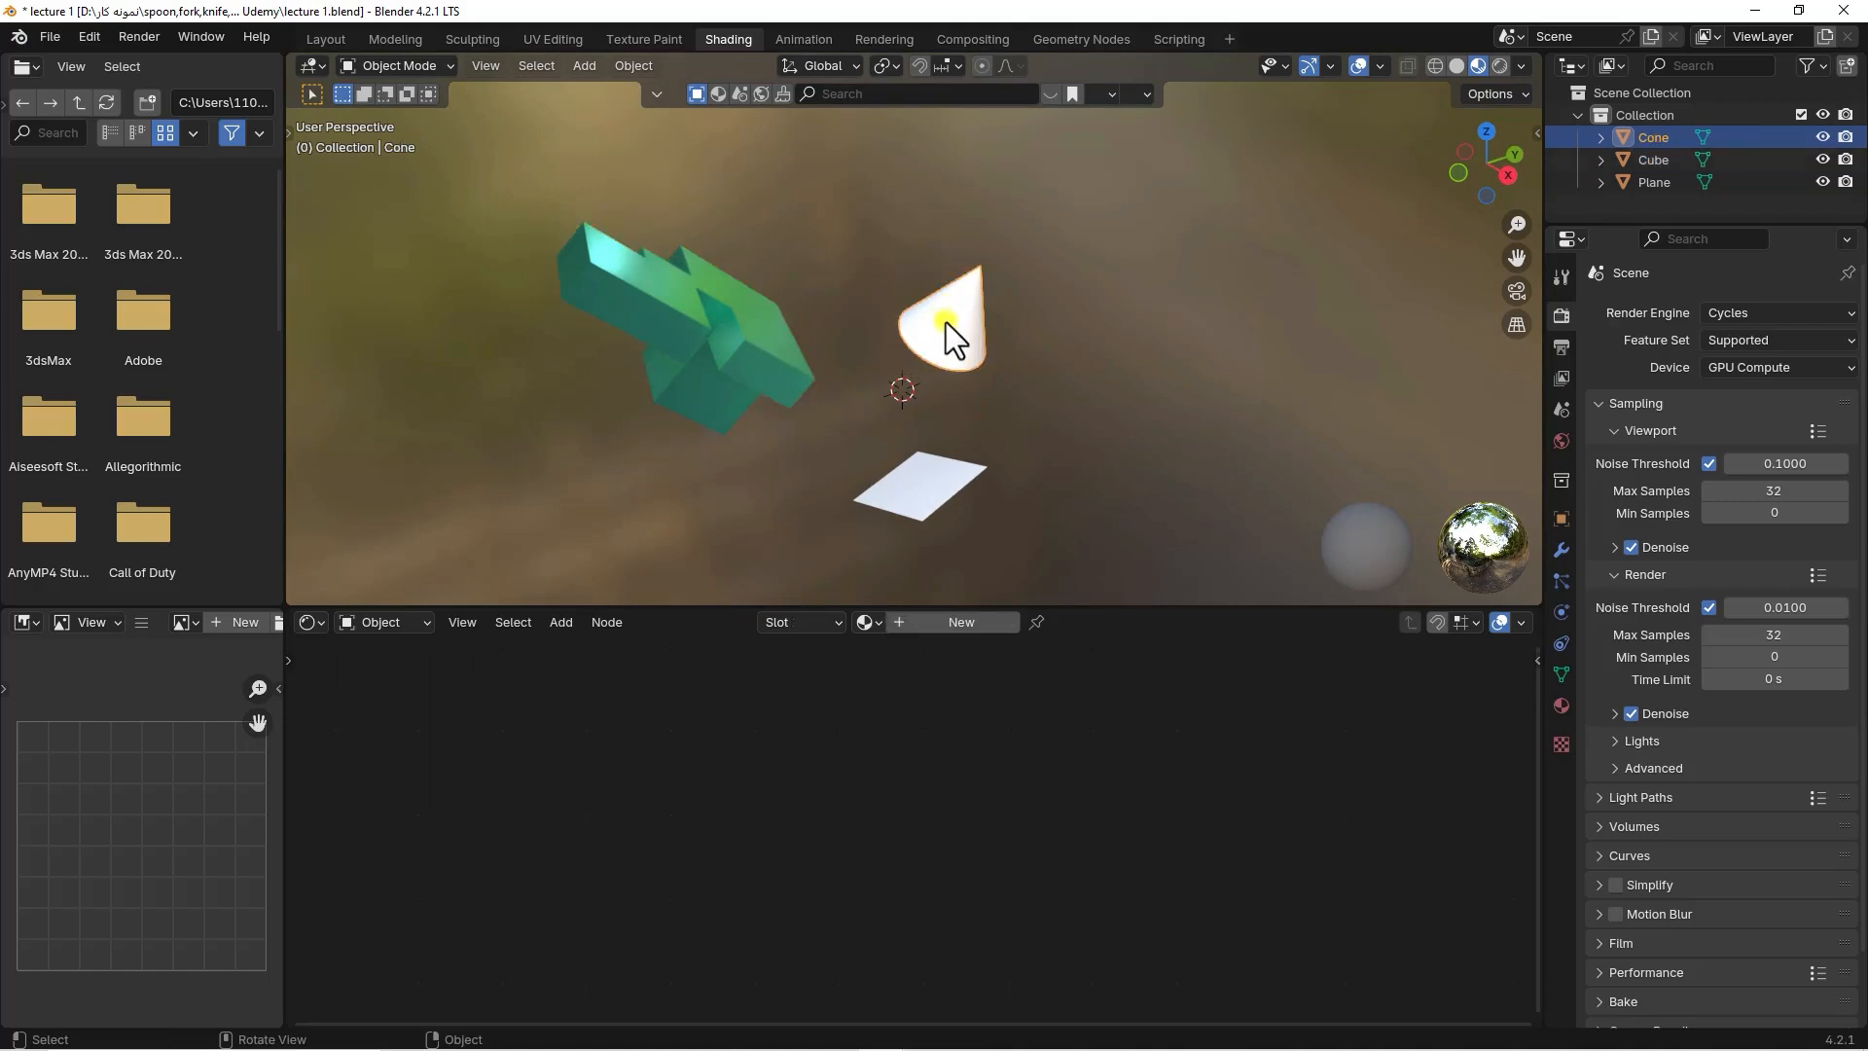
{"action": "left_click", "coordinate": [903, 622]}
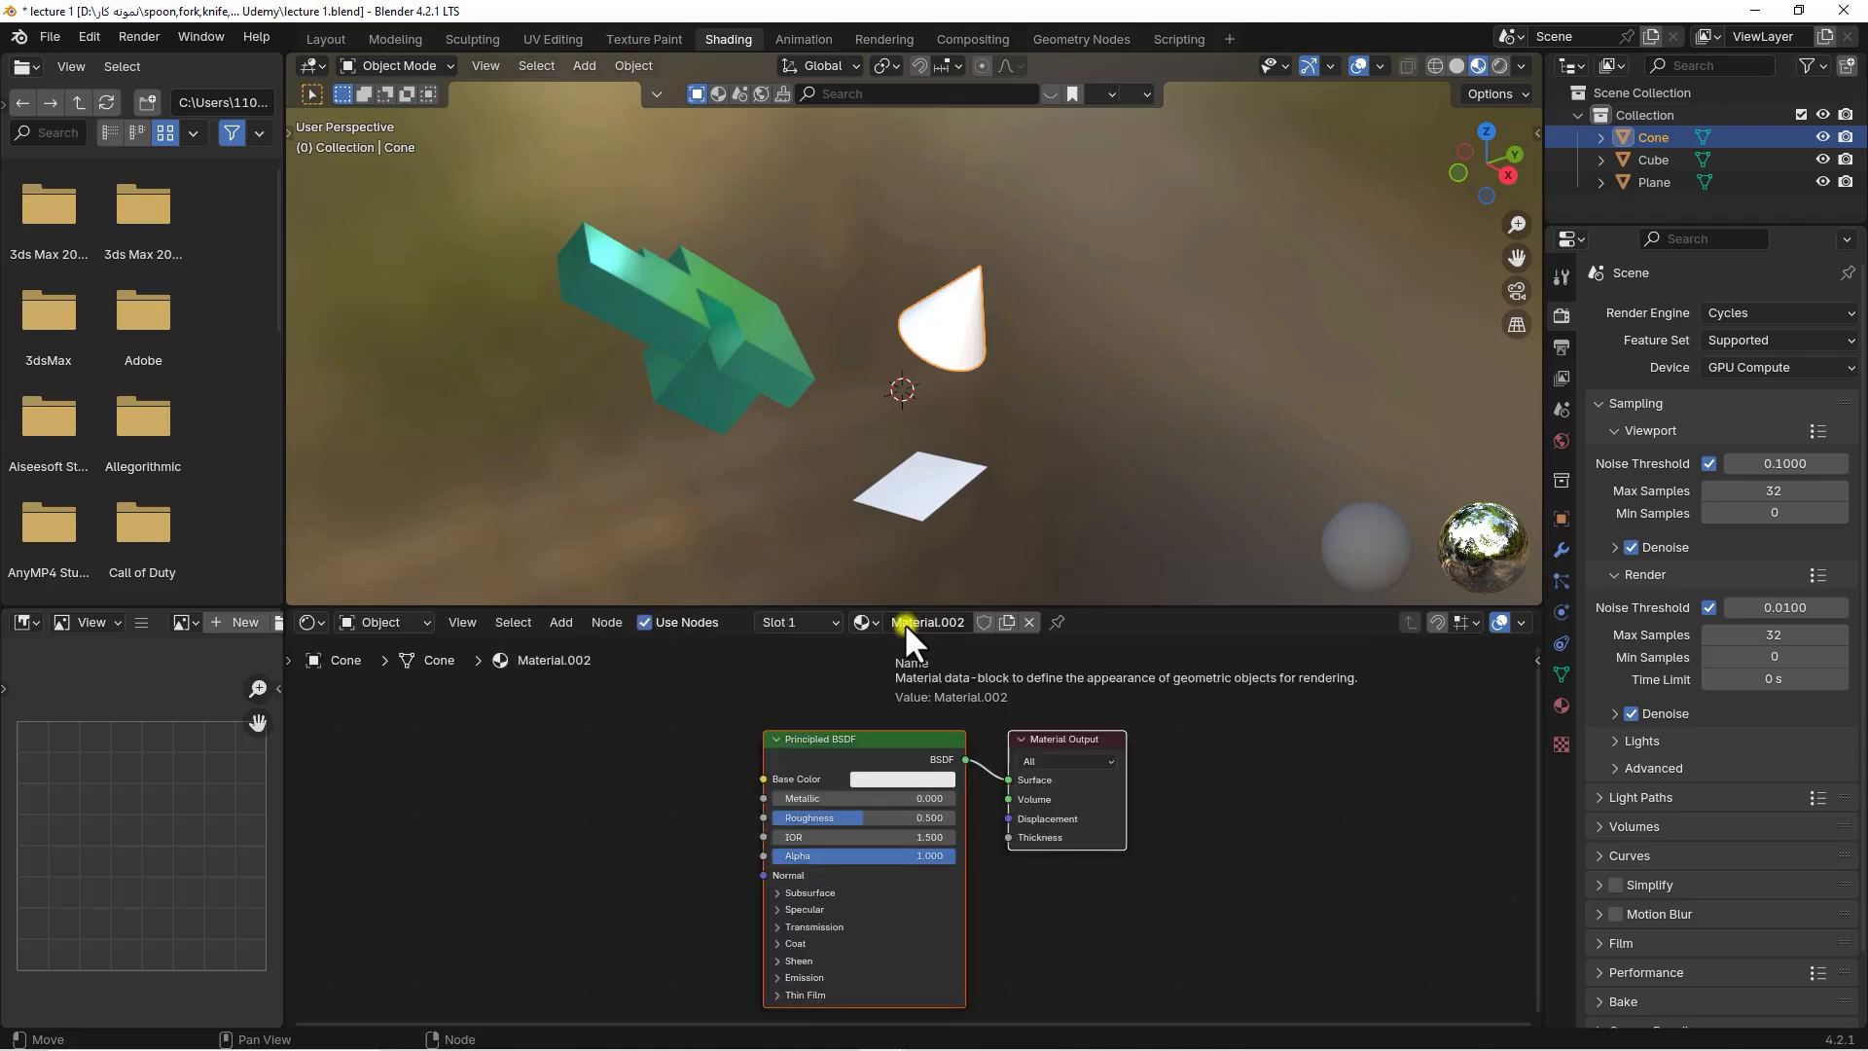
{"action": "left_click", "coordinate": [912, 779]}
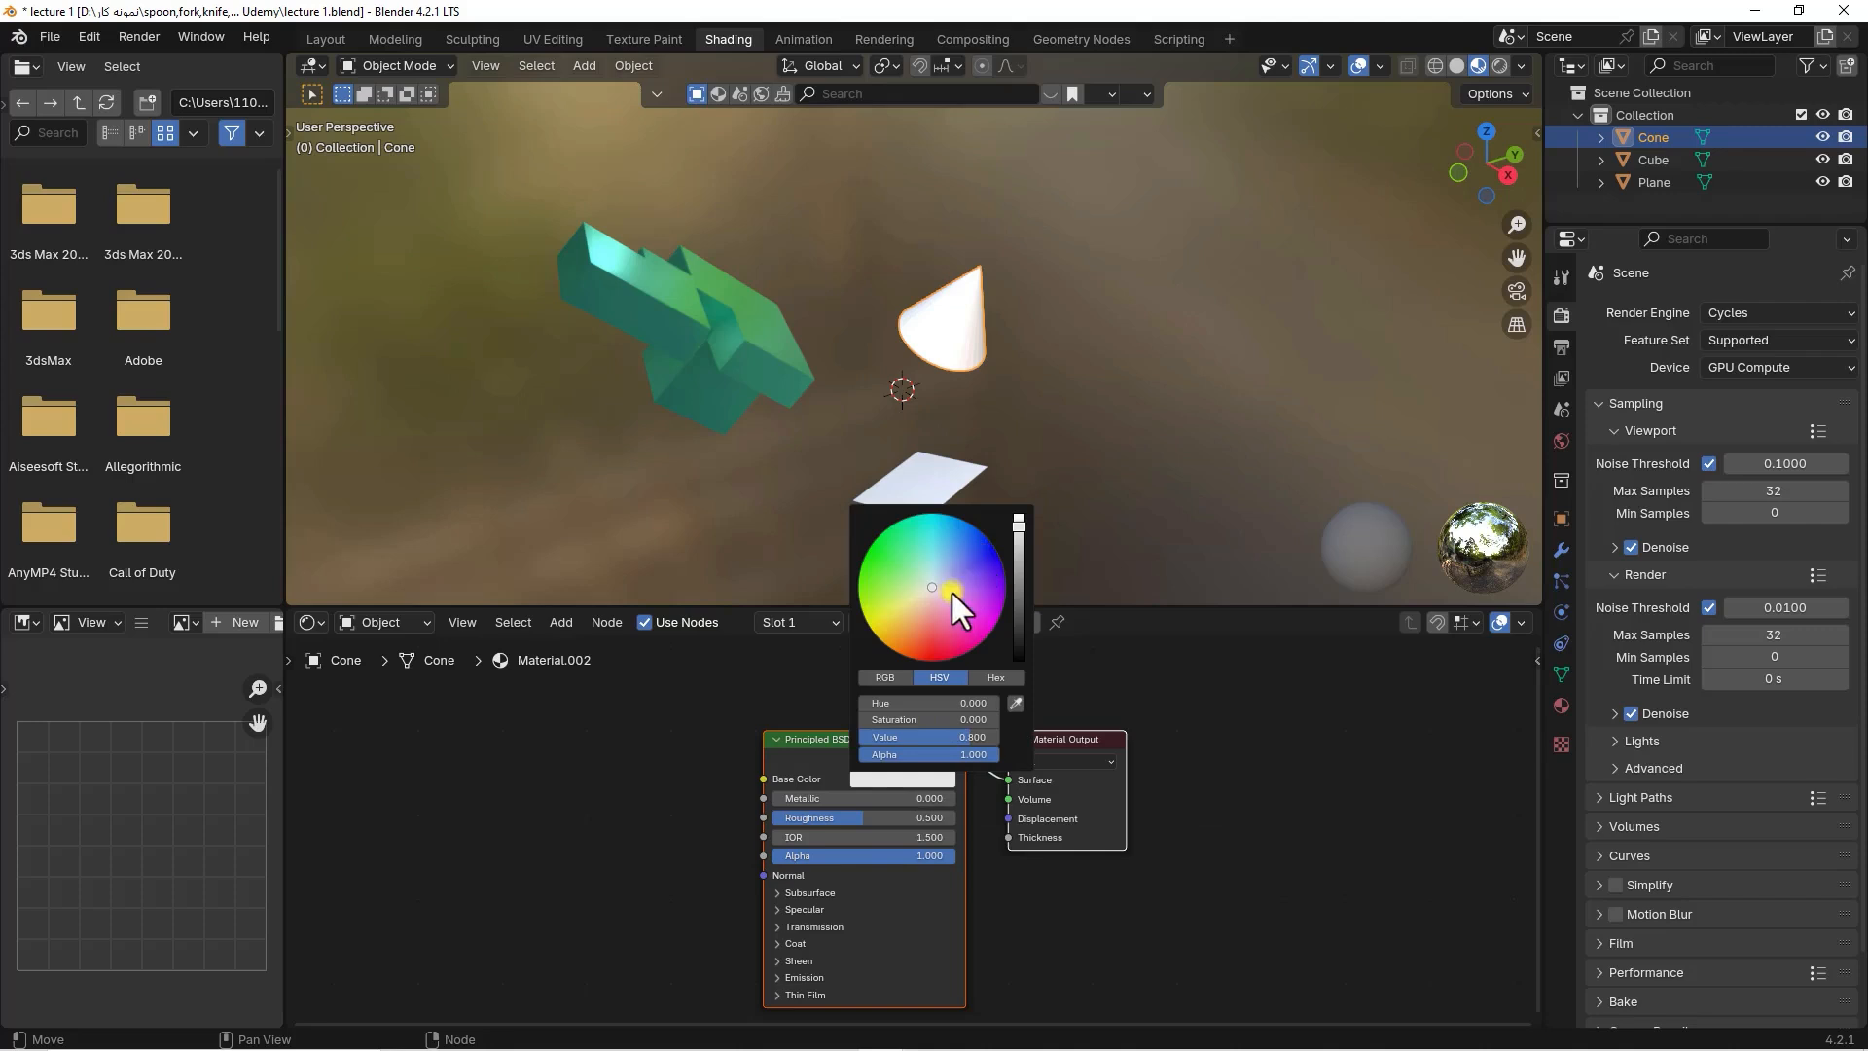
{"action": "left_click", "coordinate": [926, 630]}
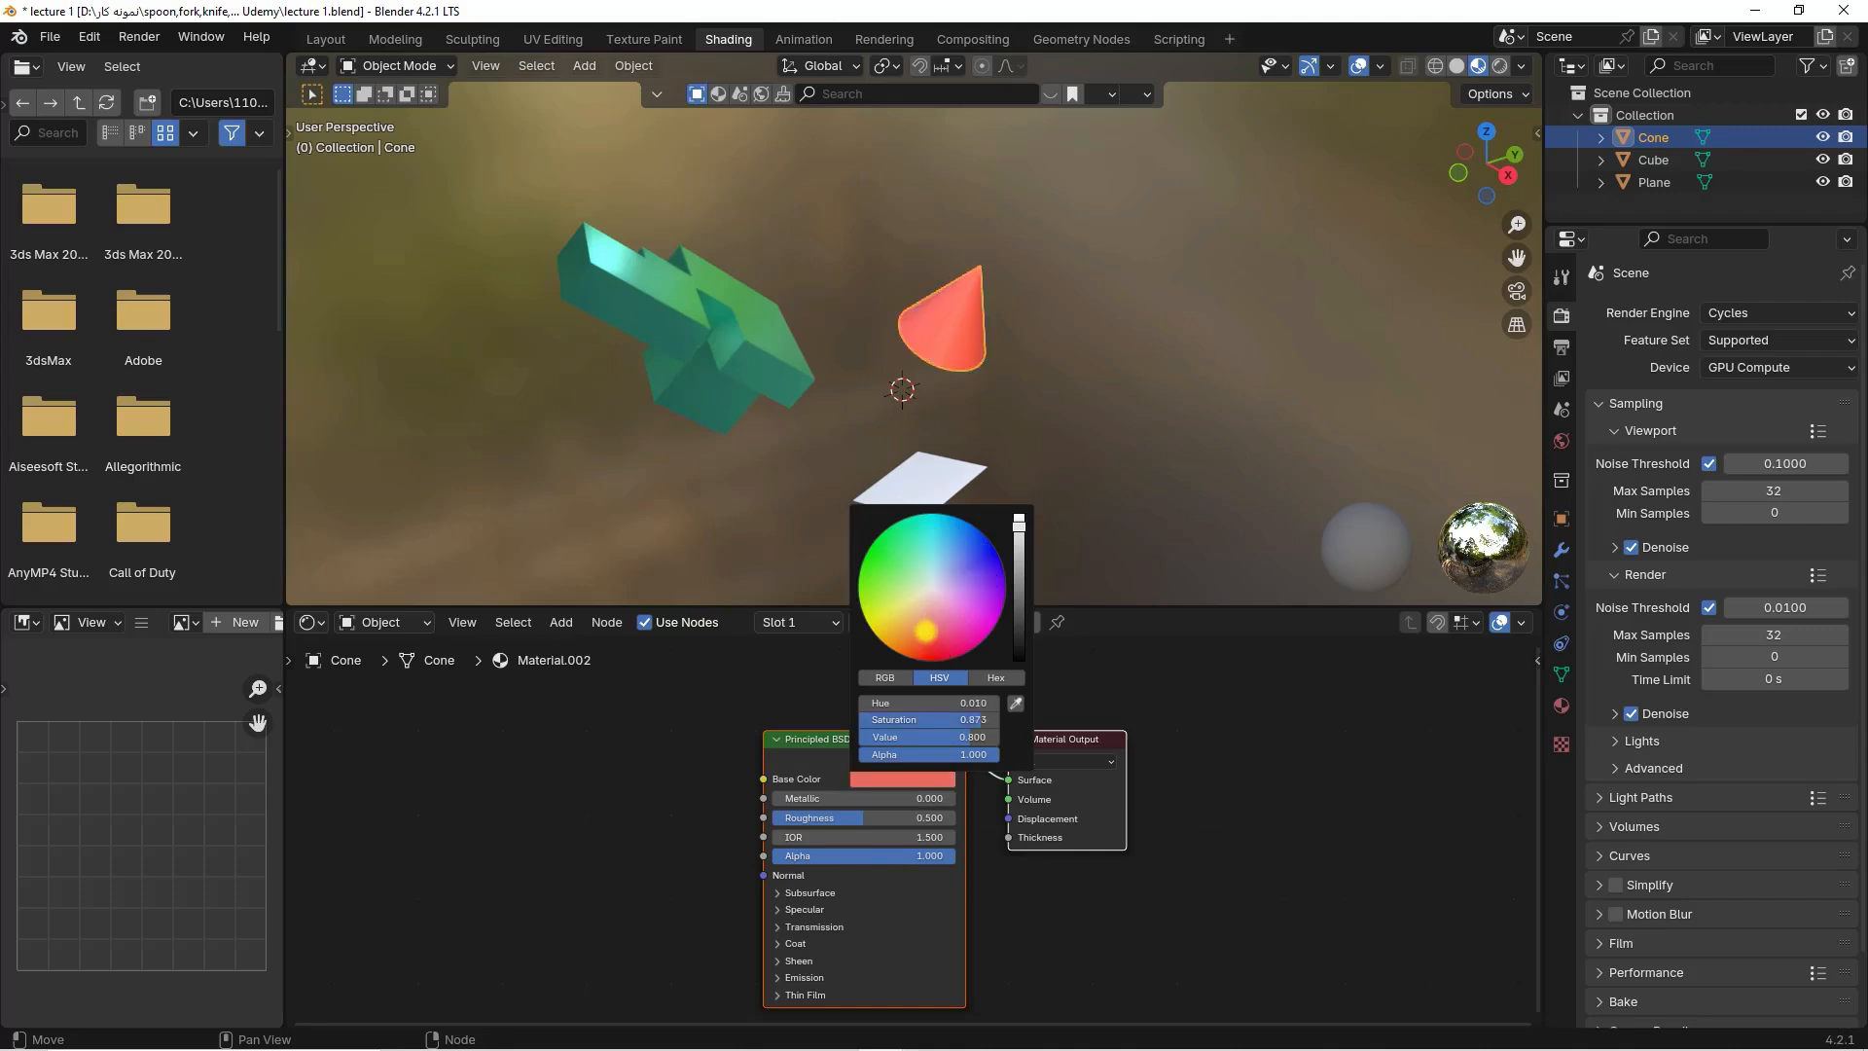
{"action": "left_click", "coordinate": [936, 649]}
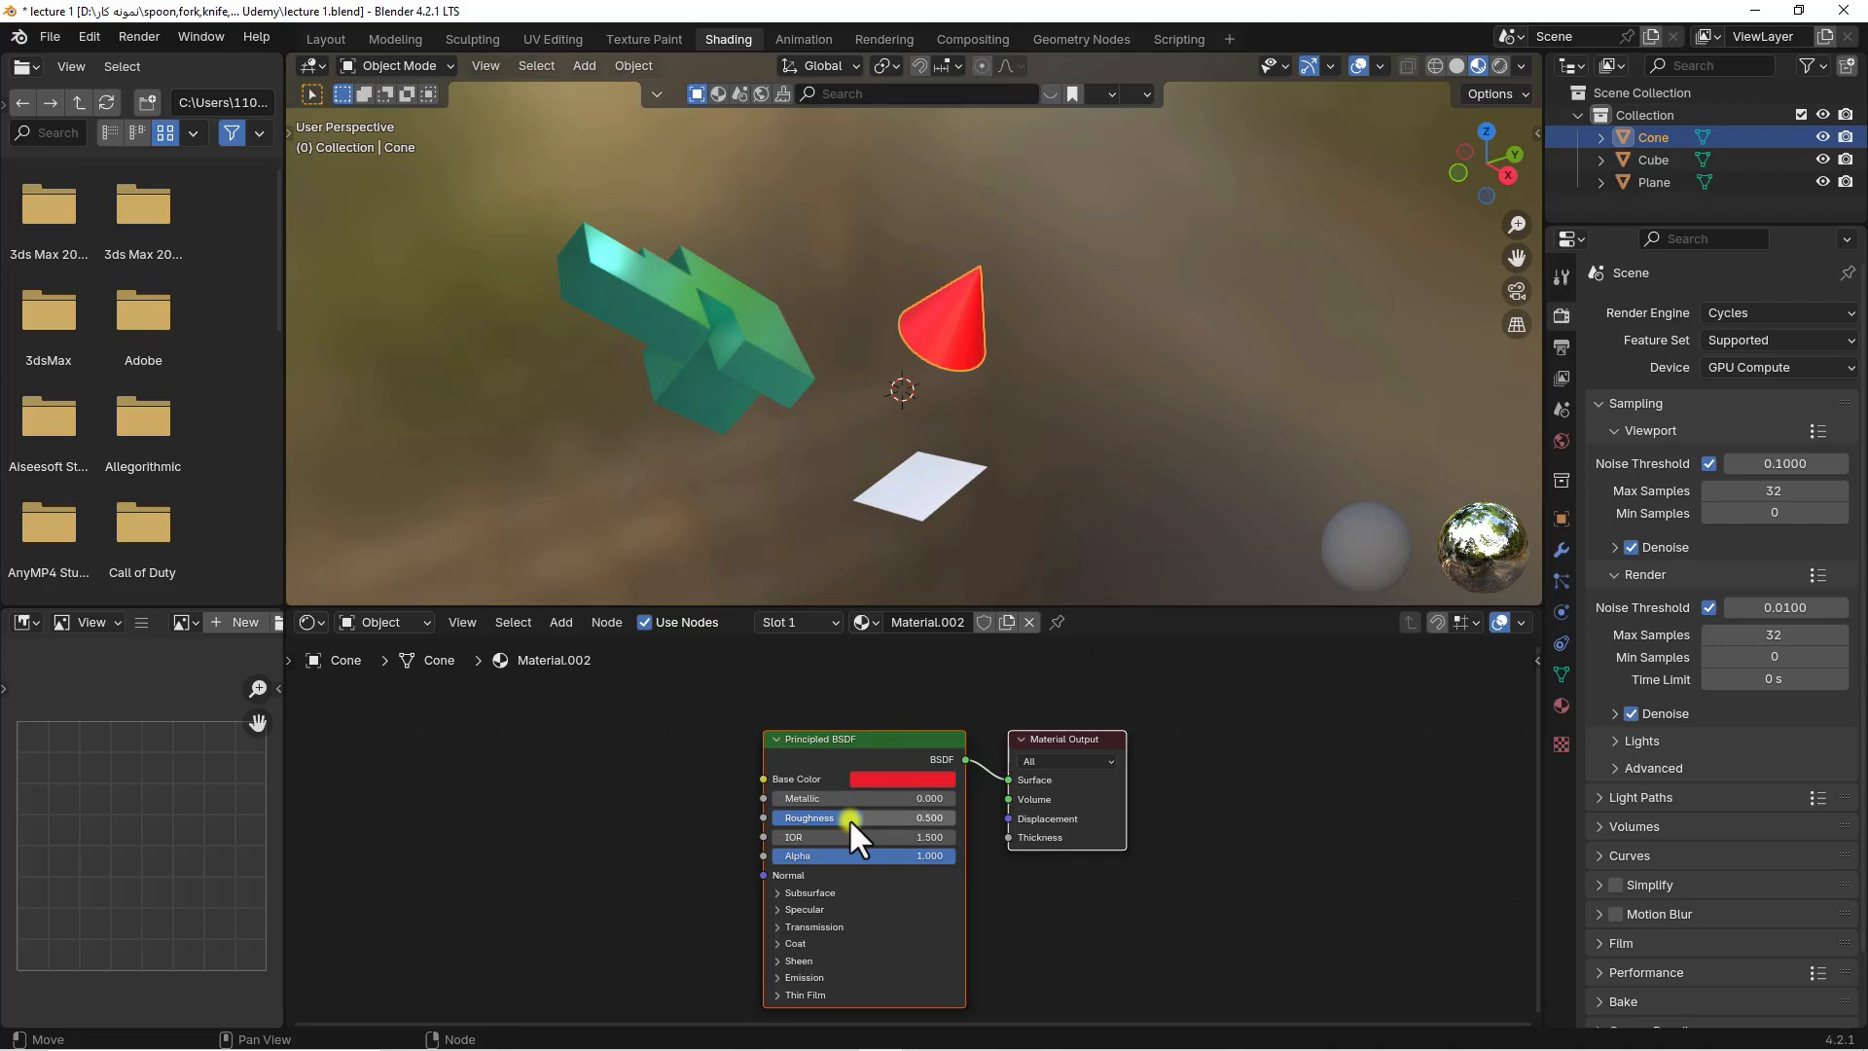
Set the cone material's Roughness to 0.808 and examine the cone's surface up close
{"action": "left_click_drag", "start_coordinate": [850, 819], "coordinate": [915, 816]}
{"action": "scroll", "coordinate": [1026, 557], "scroll_direction": "up", "scroll_amount": 10}
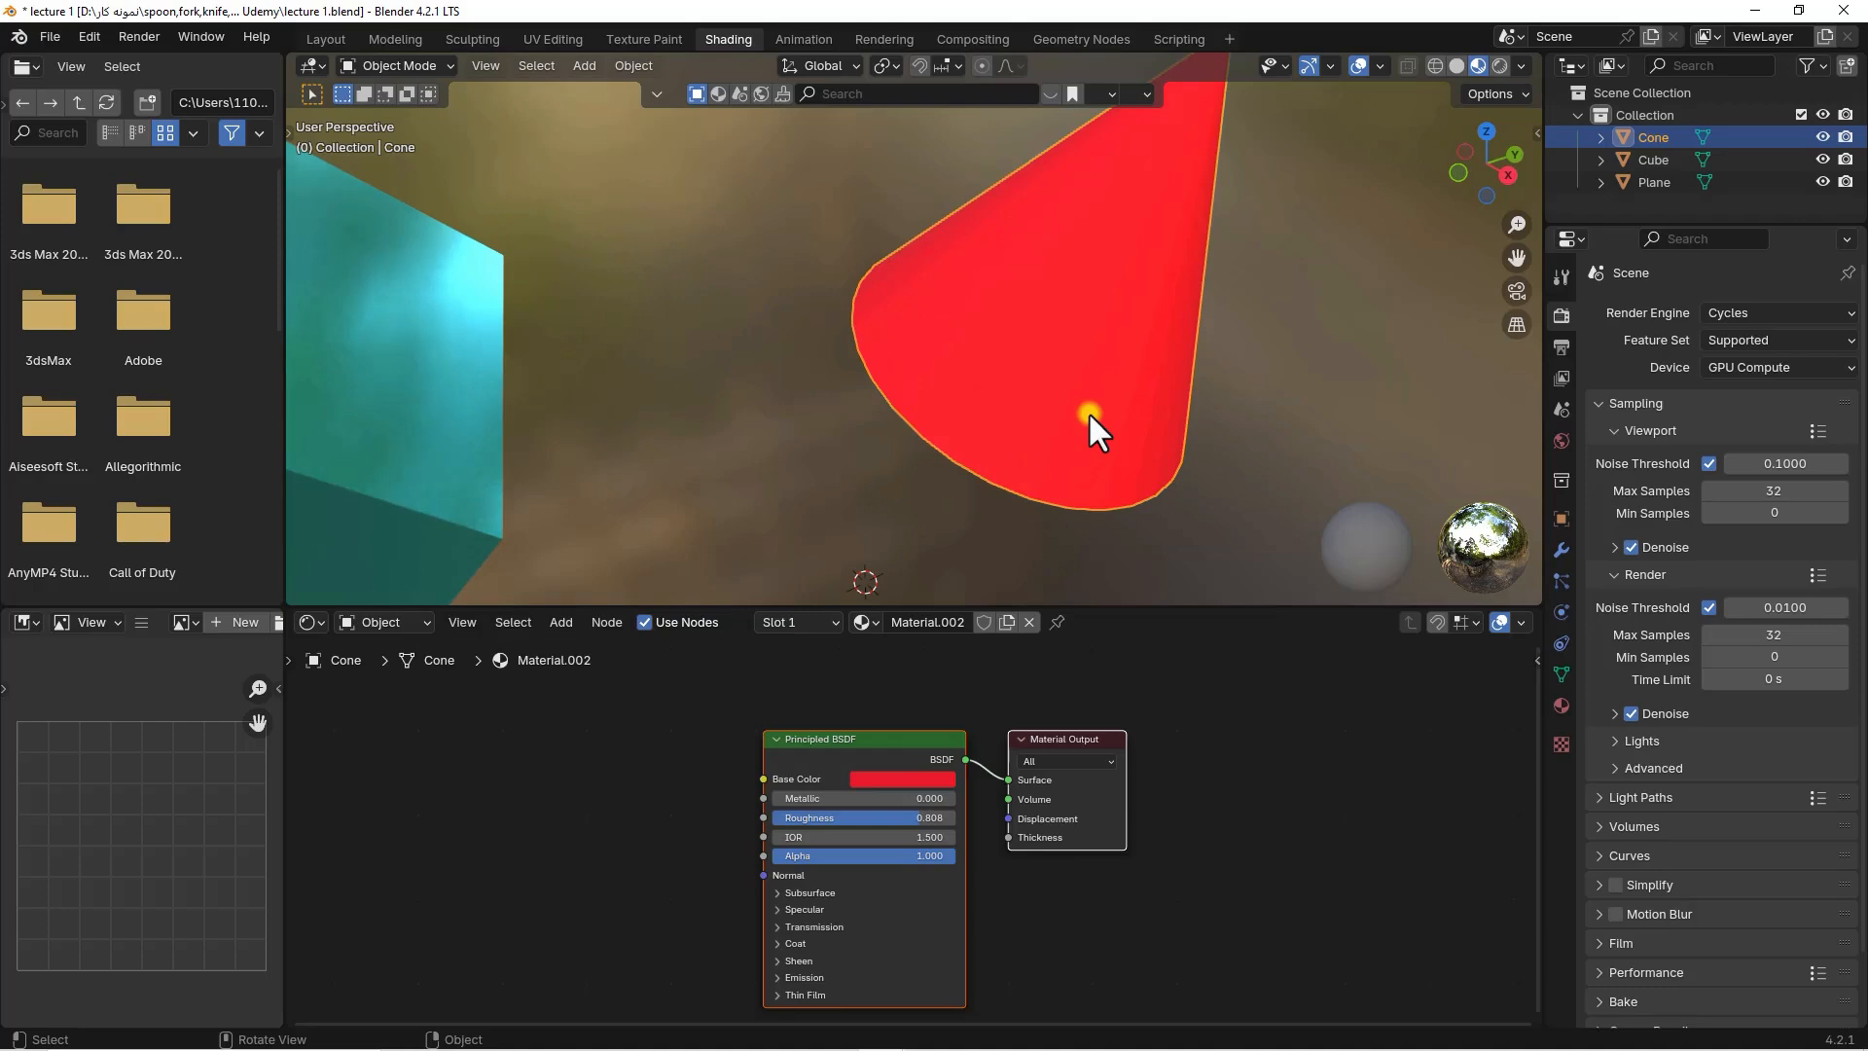
{"action": "middle_click_drag", "start_coordinate": [1088, 412], "coordinate": [1089, 412]}
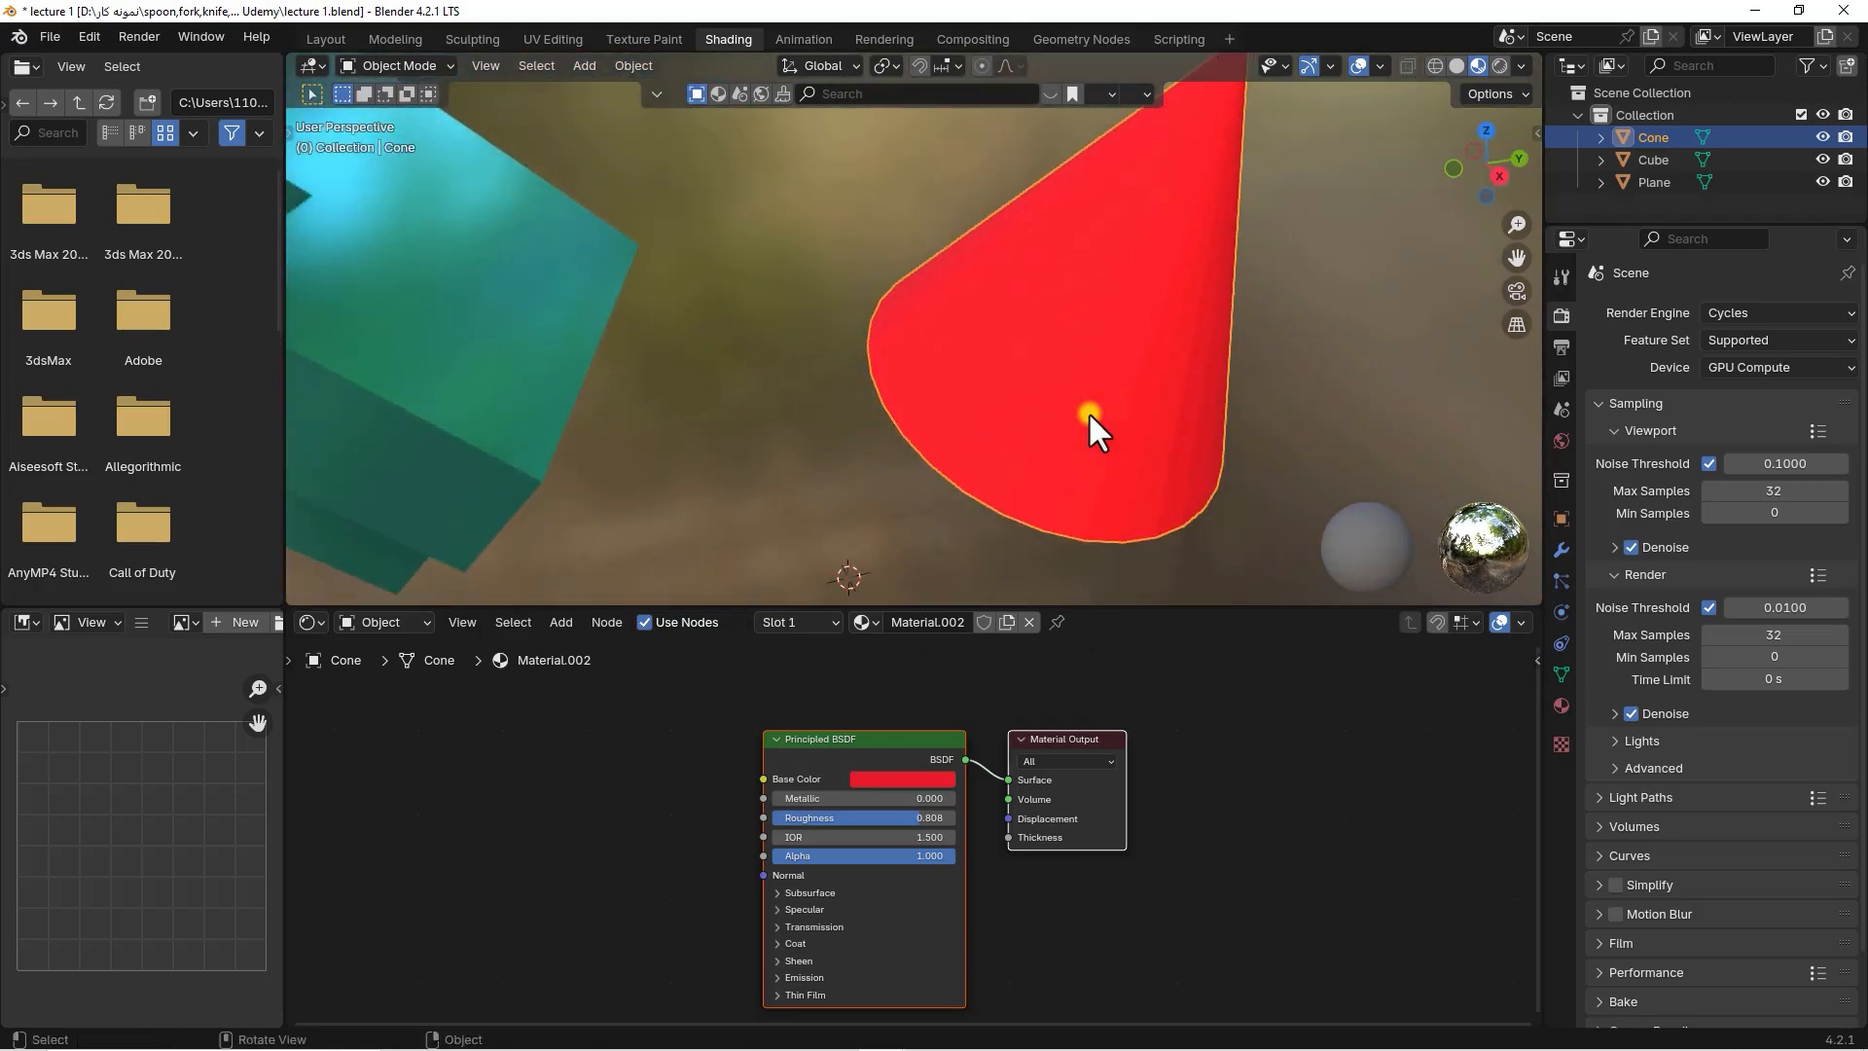
{"action": "scroll", "coordinate": [1088, 411], "scroll_direction": "down", "scroll_amount": 5}
{"action": "scroll", "coordinate": [1068, 425], "scroll_direction": "down", "scroll_amount": 3}
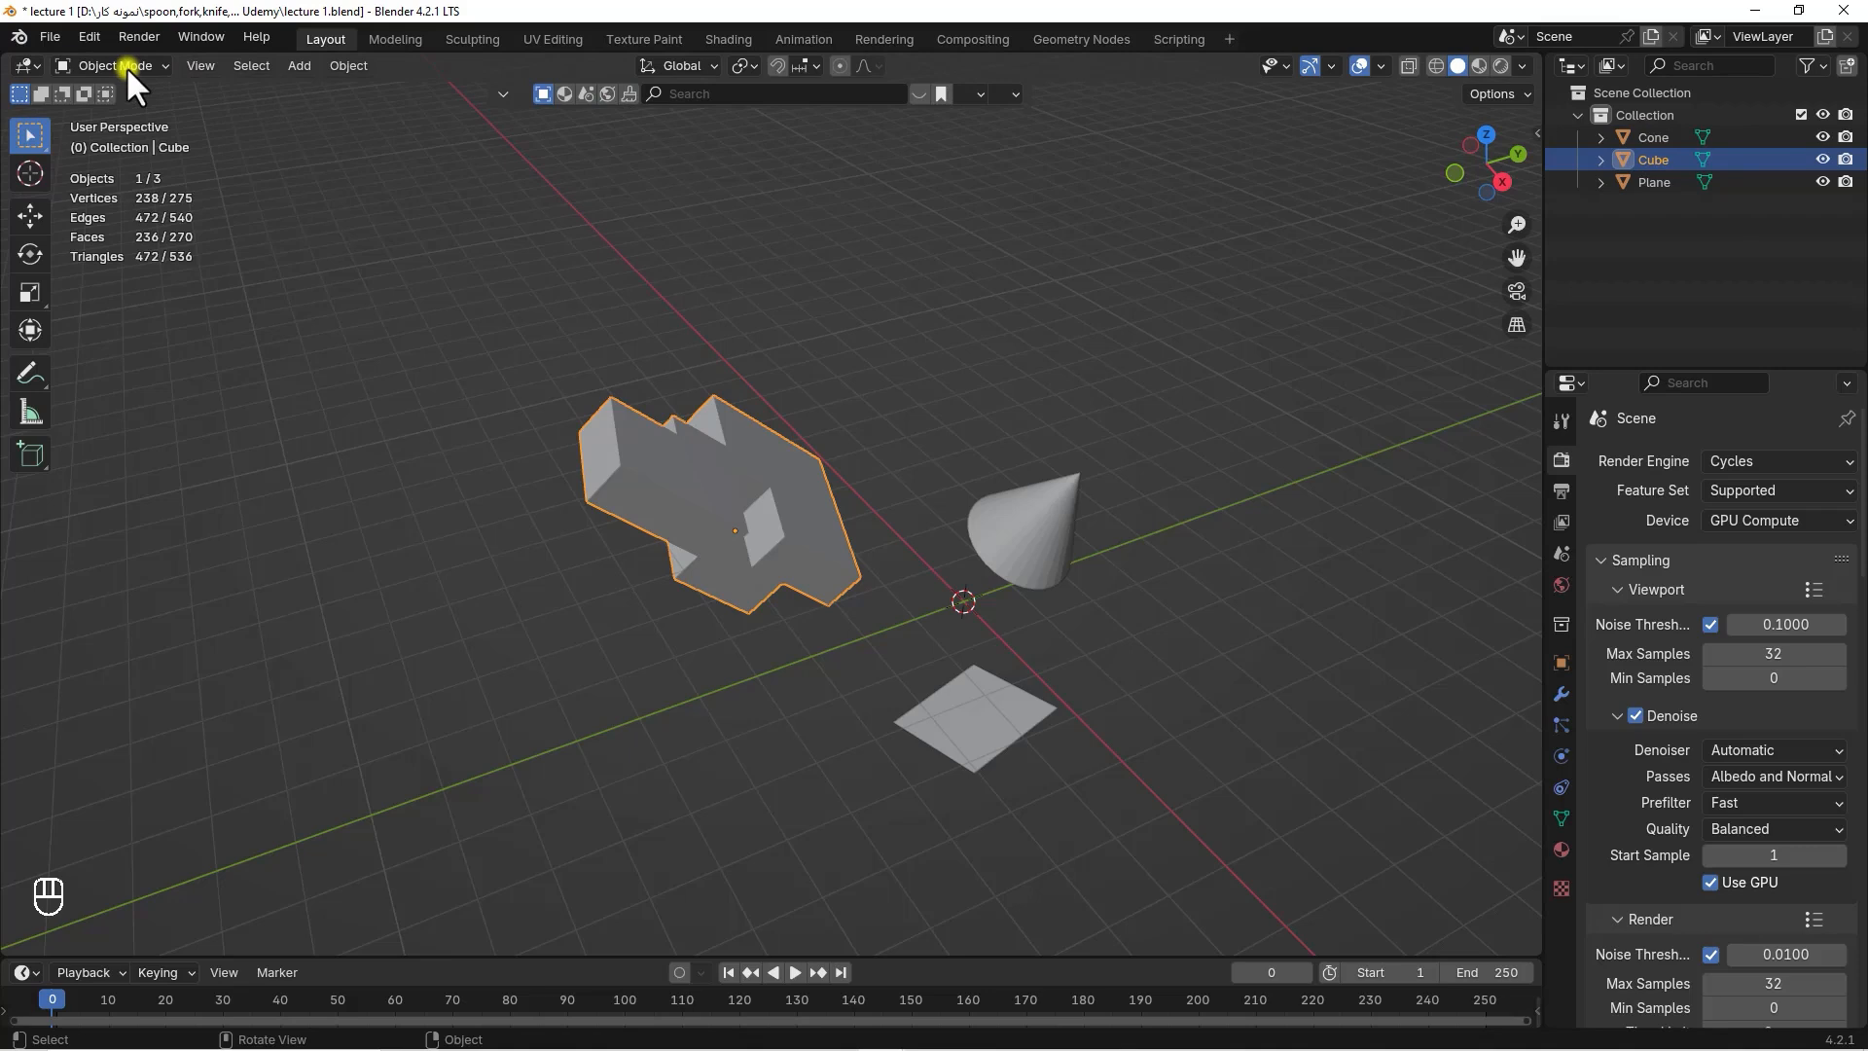
Deselect the cube, preview the scene in Material Preview and Rendered shading, and return the viewport to Solid shading
{"action": "left_click", "coordinate": [1129, 374]}
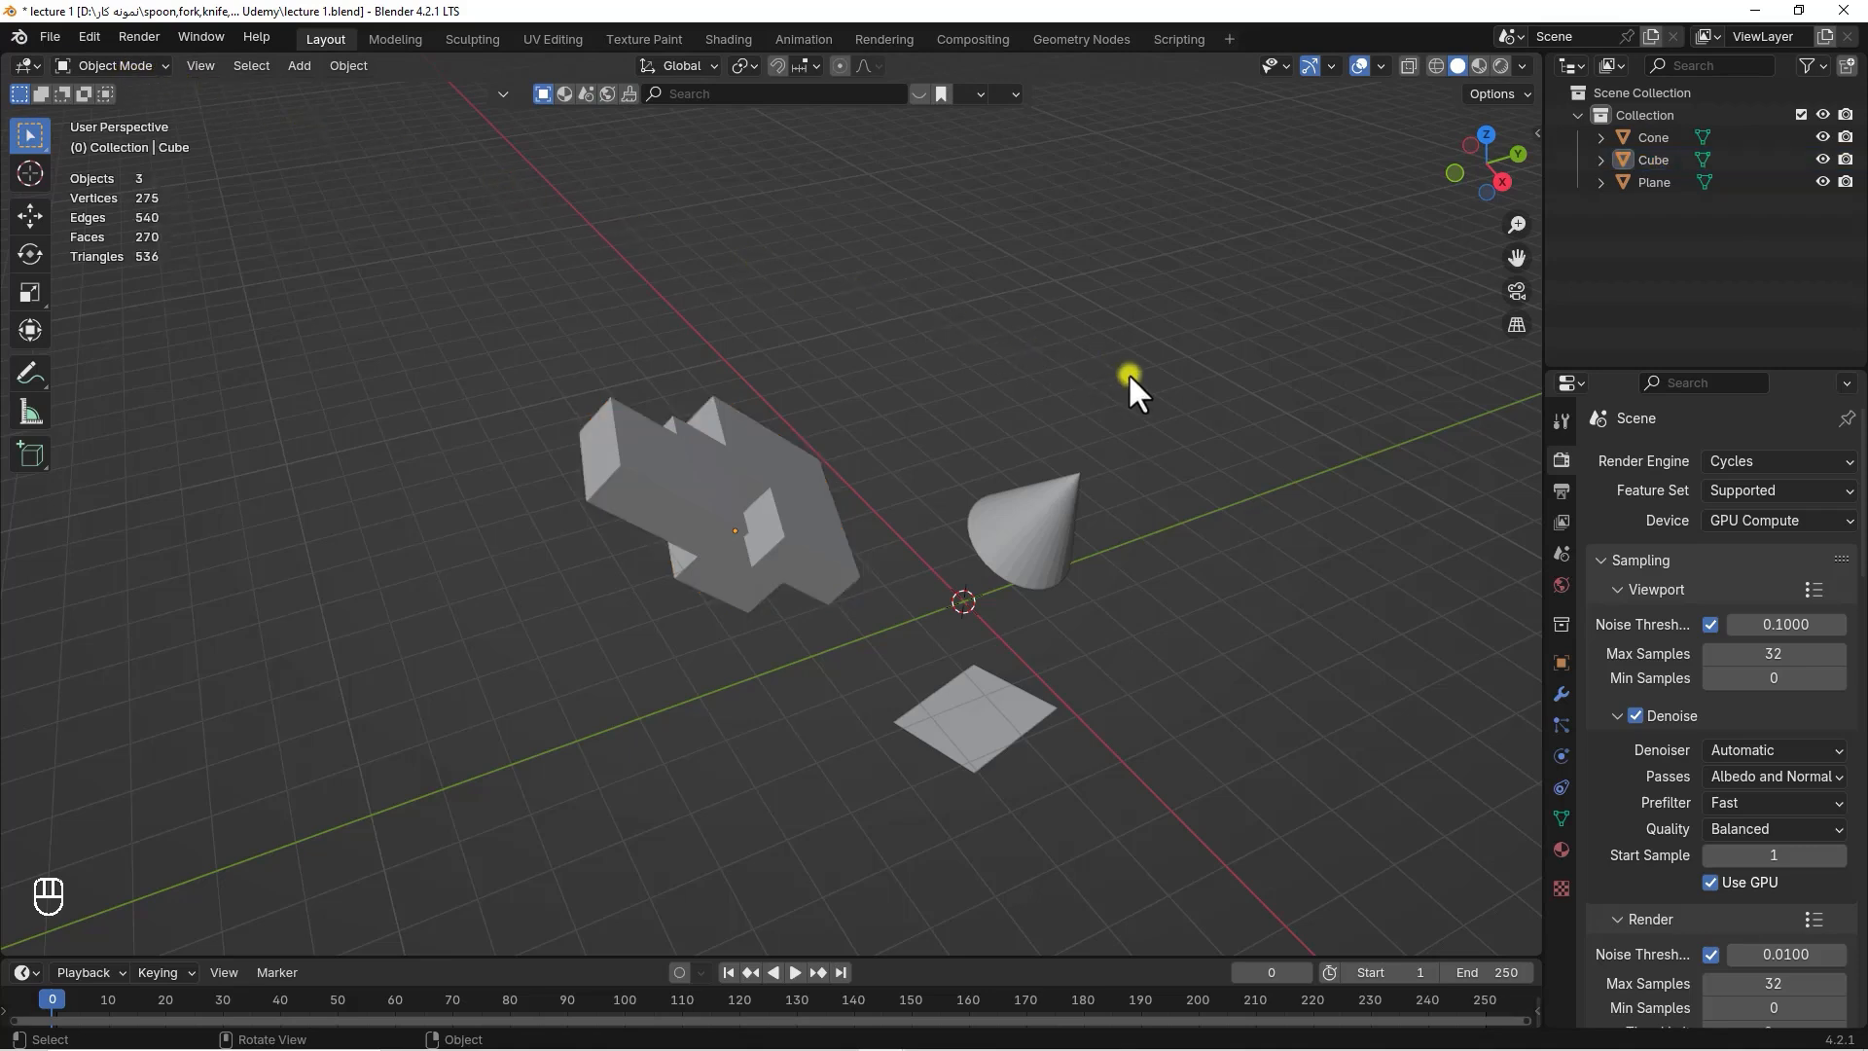
{"action": "left_click", "coordinate": [1480, 65]}
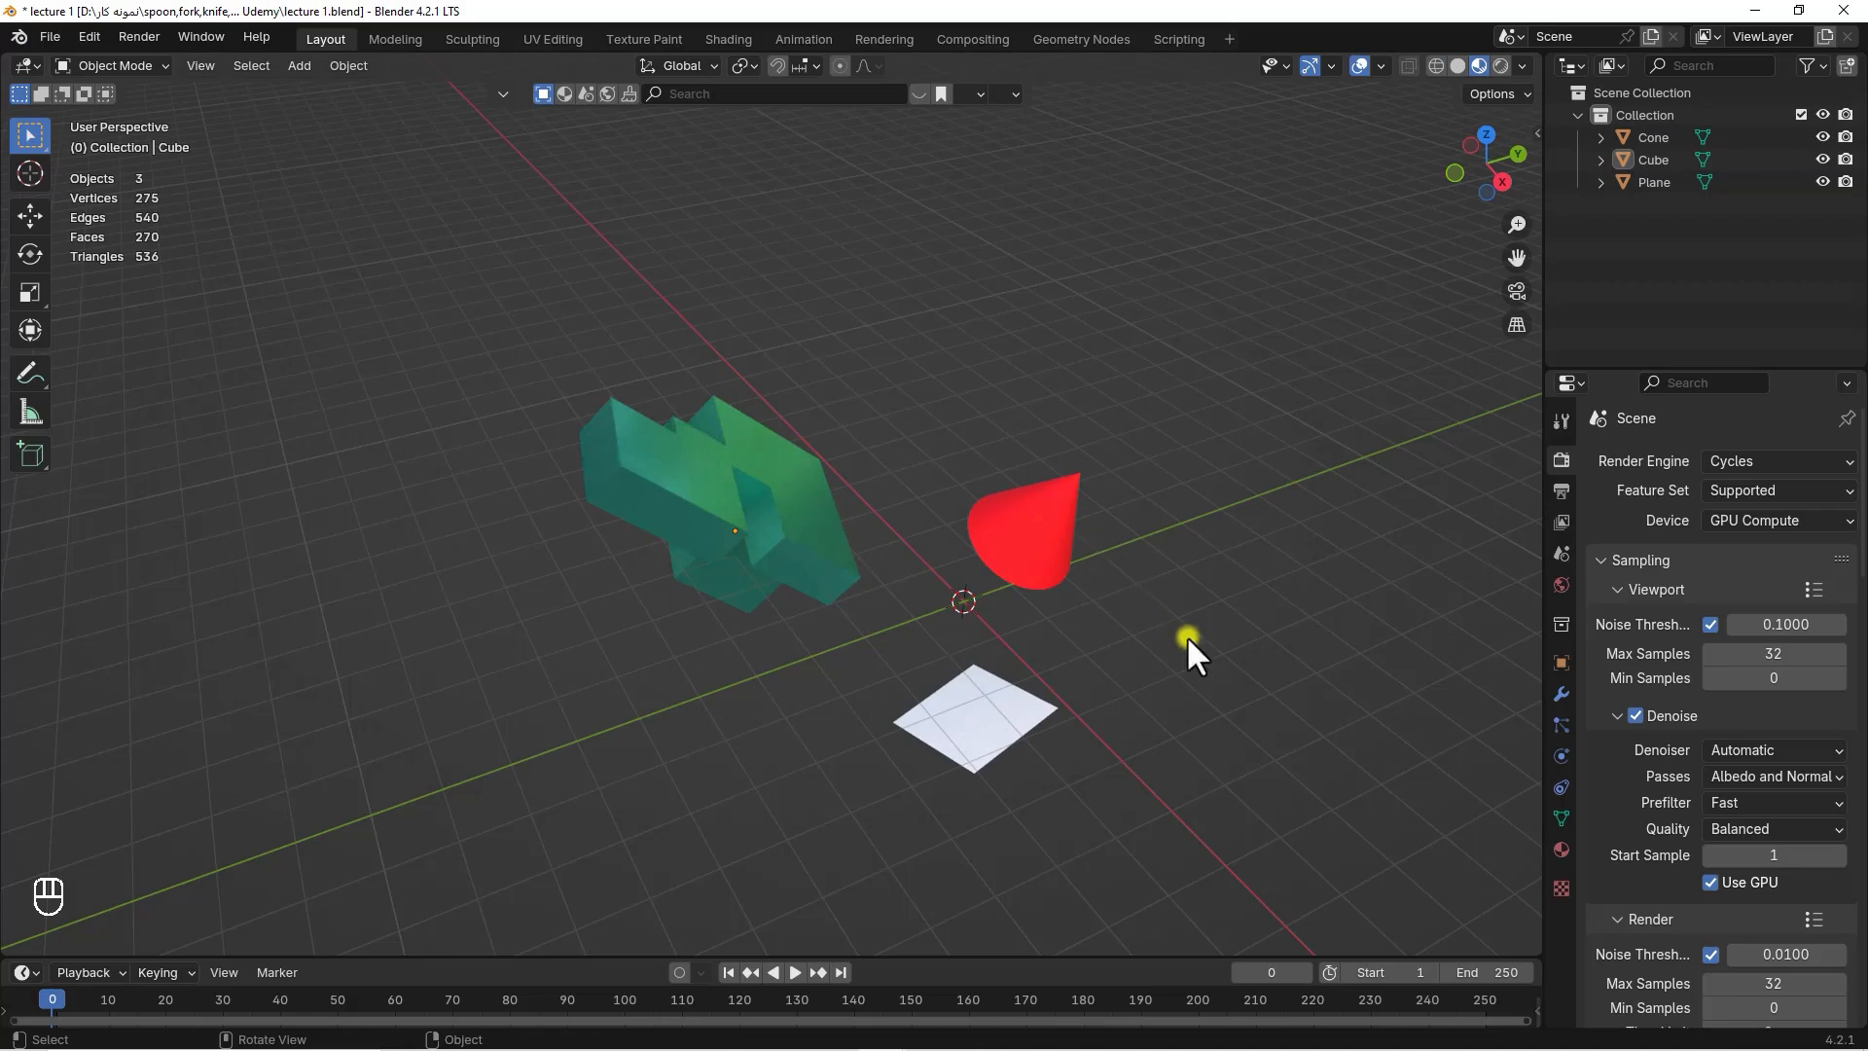
{"action": "left_click", "coordinate": [1500, 64]}
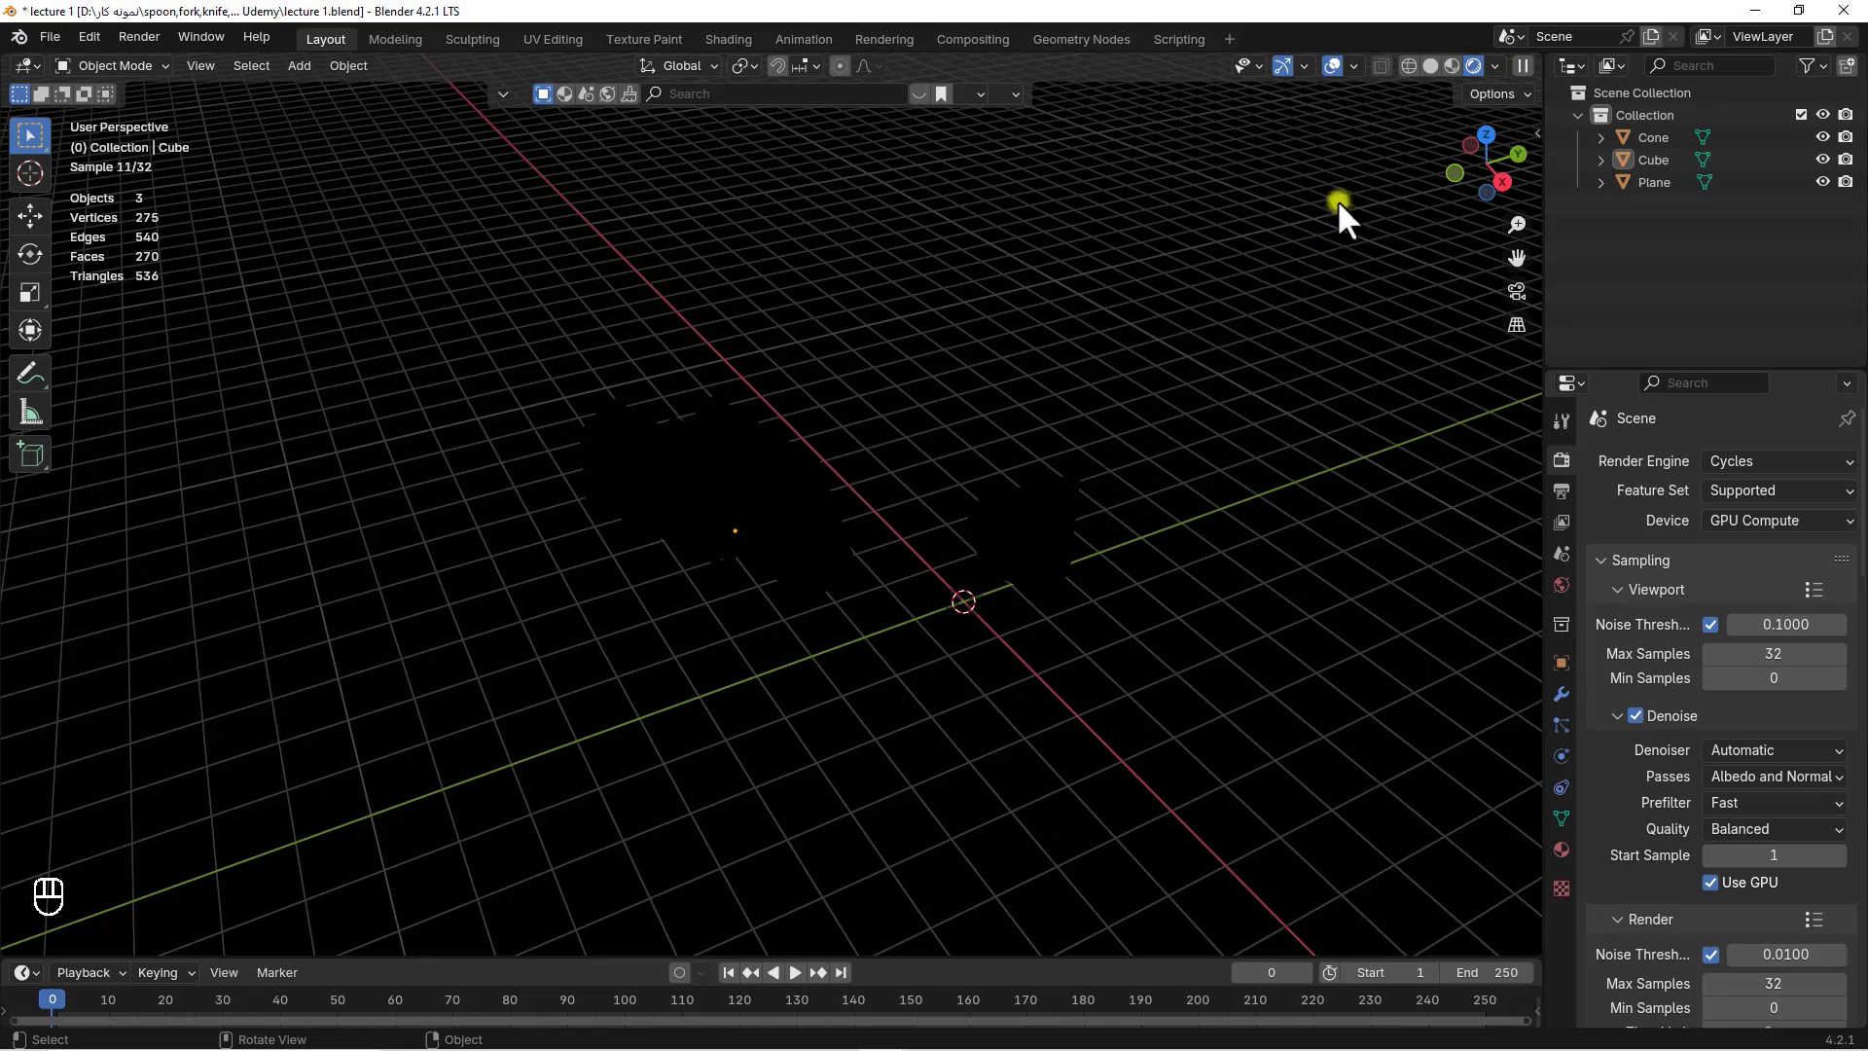
{"action": "left_click", "coordinate": [1454, 61]}
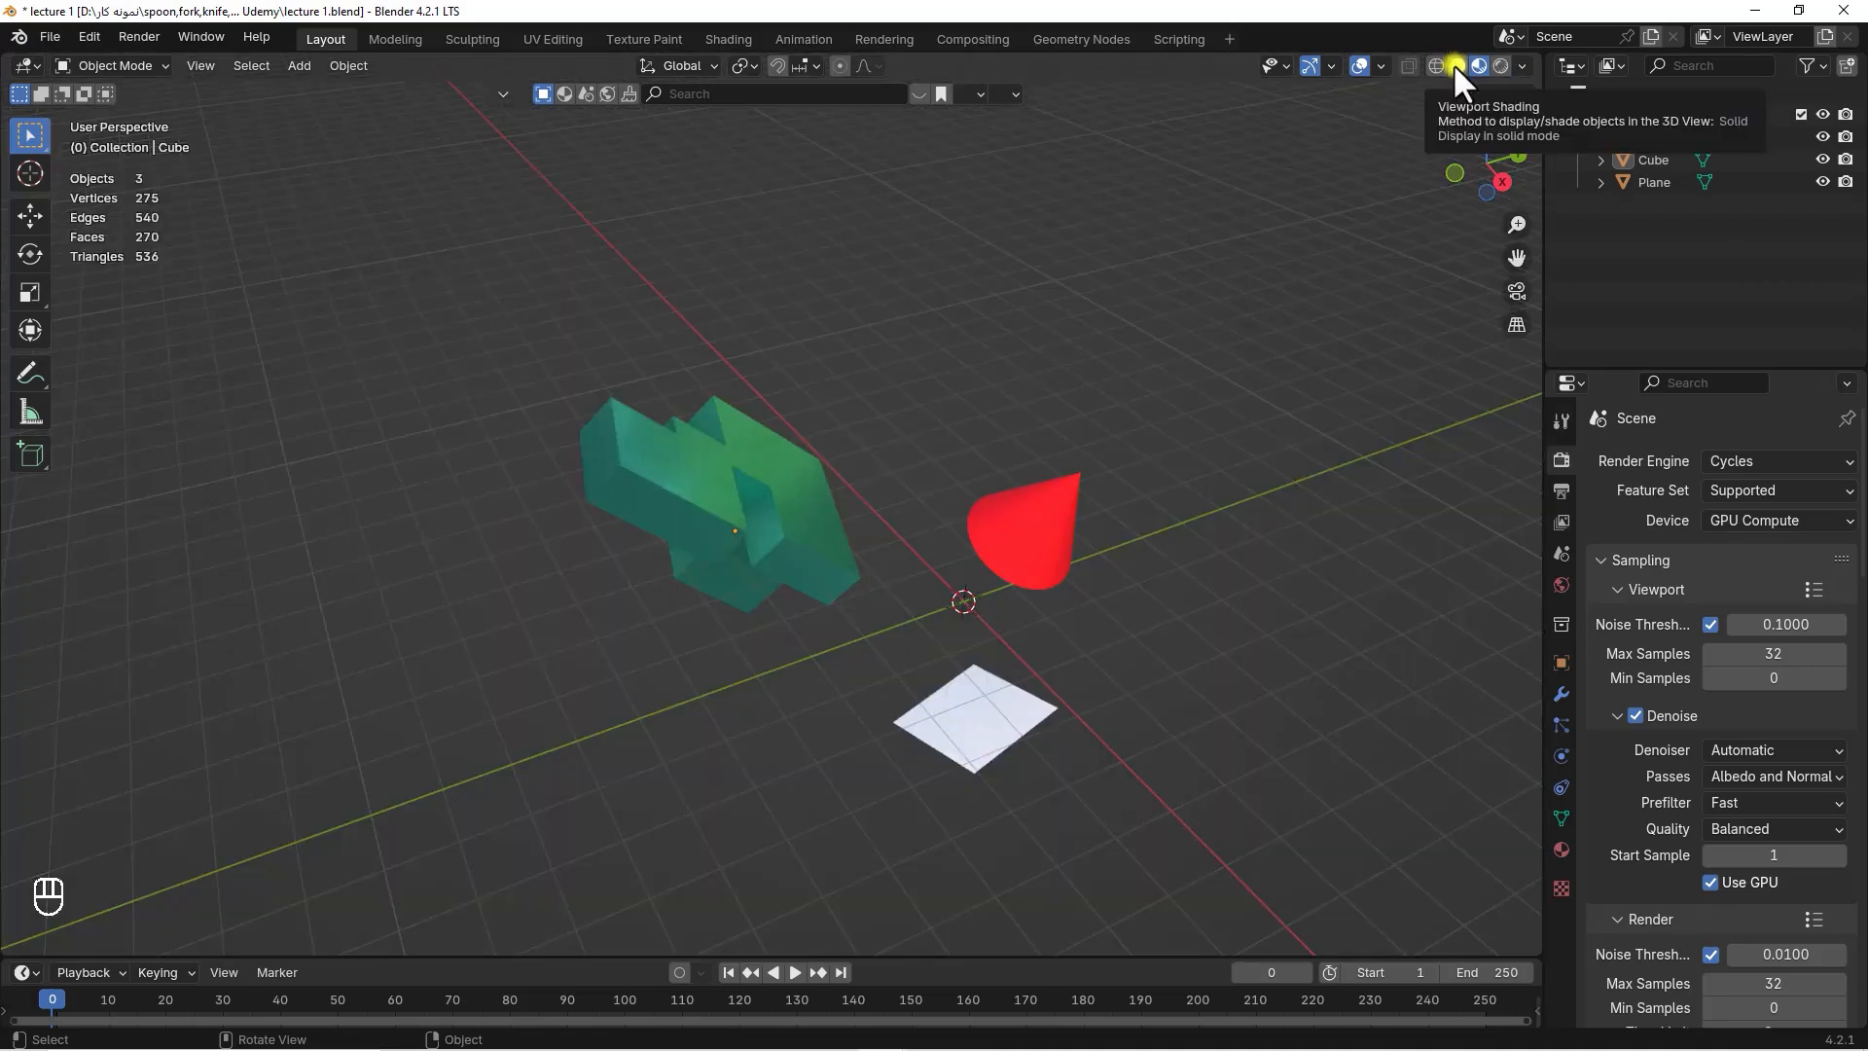
{"action": "left_click", "coordinate": [1456, 64]}
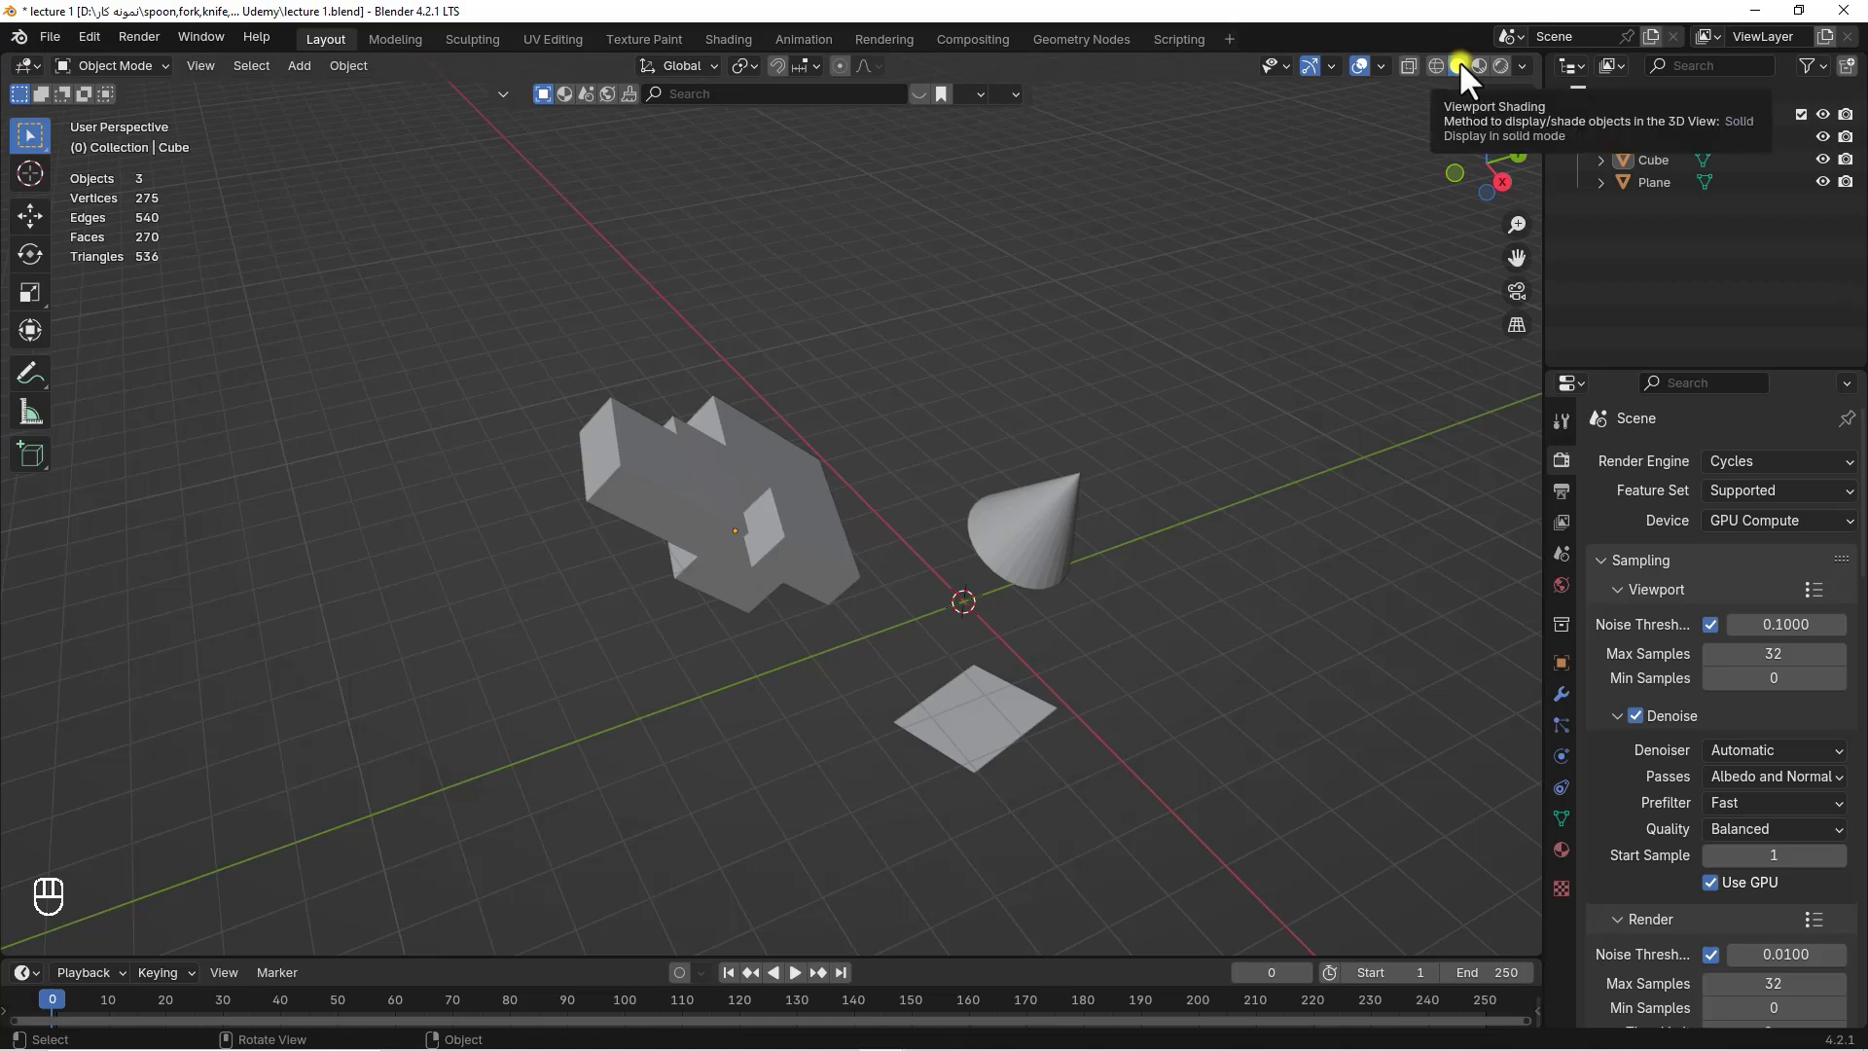
Examine the viewport overlay settings, the transform options and the viewport shading settings
{"action": "left_click", "coordinate": [1382, 66]}
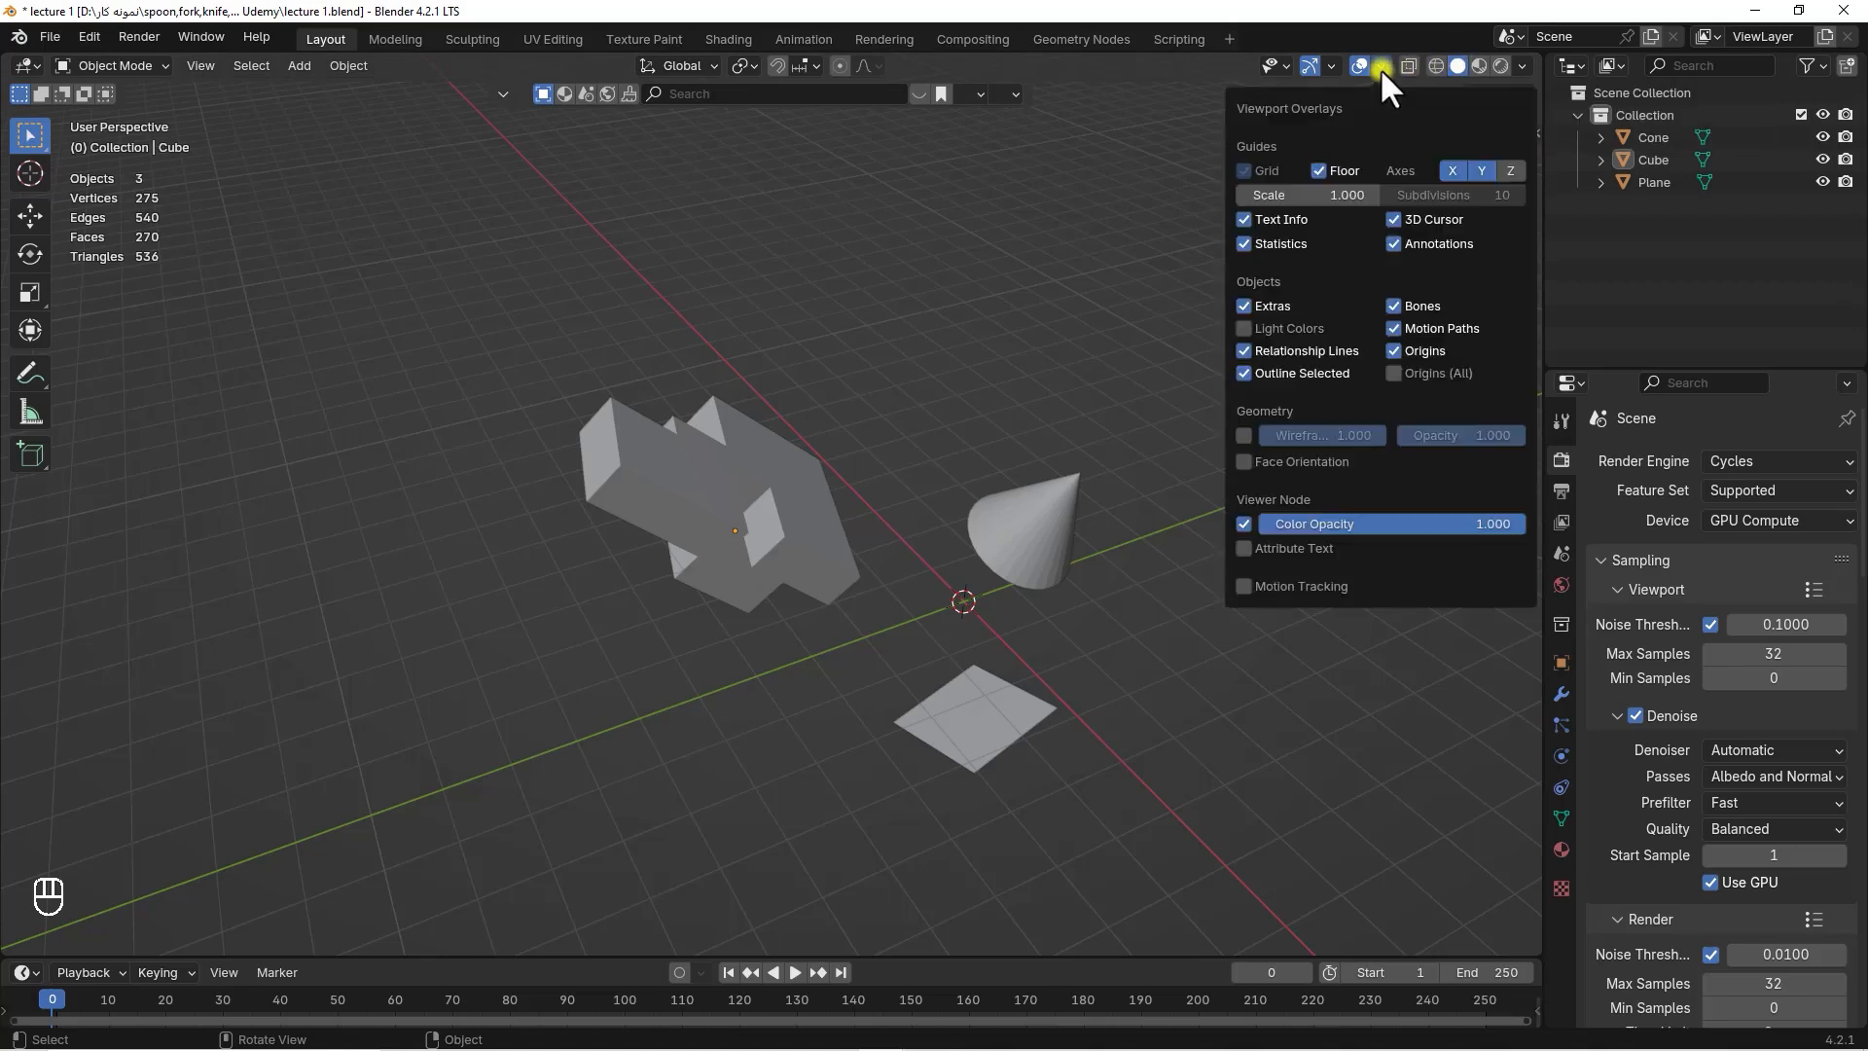
{"action": "left_click", "coordinate": [1381, 67]}
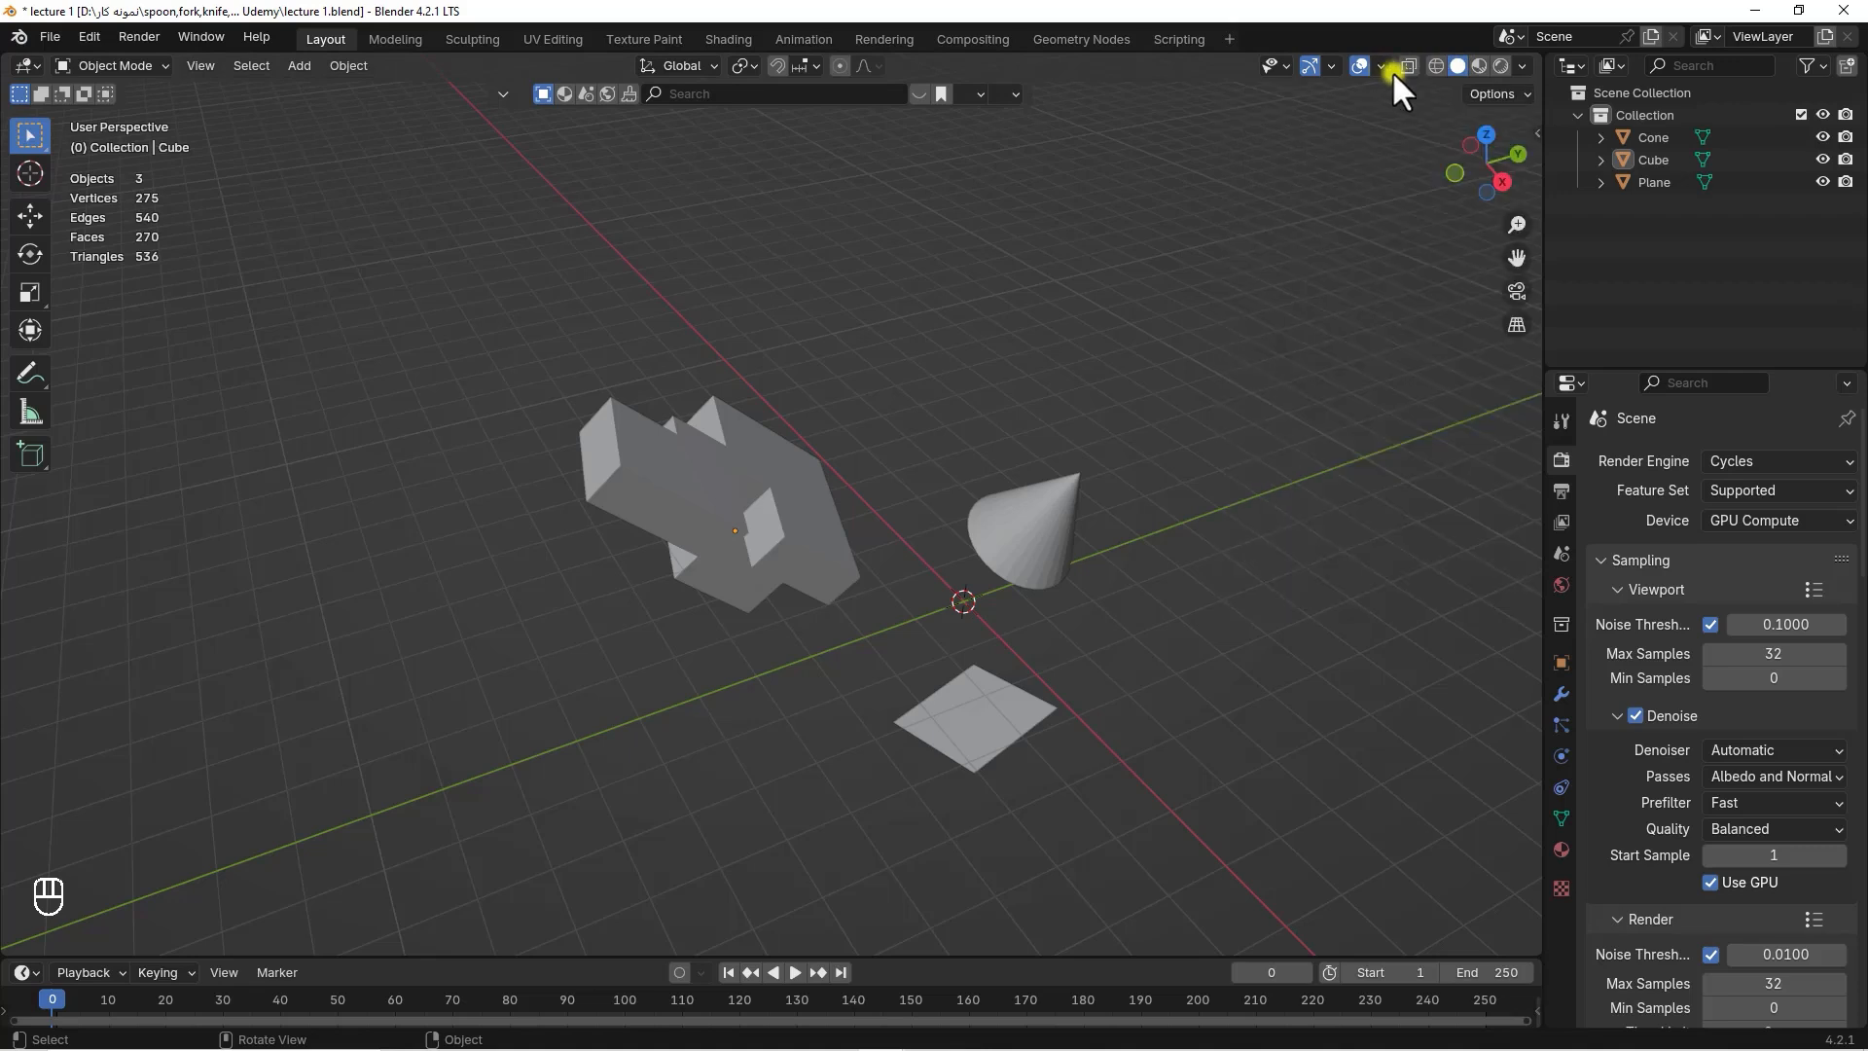
{"action": "left_click", "coordinate": [1491, 92]}
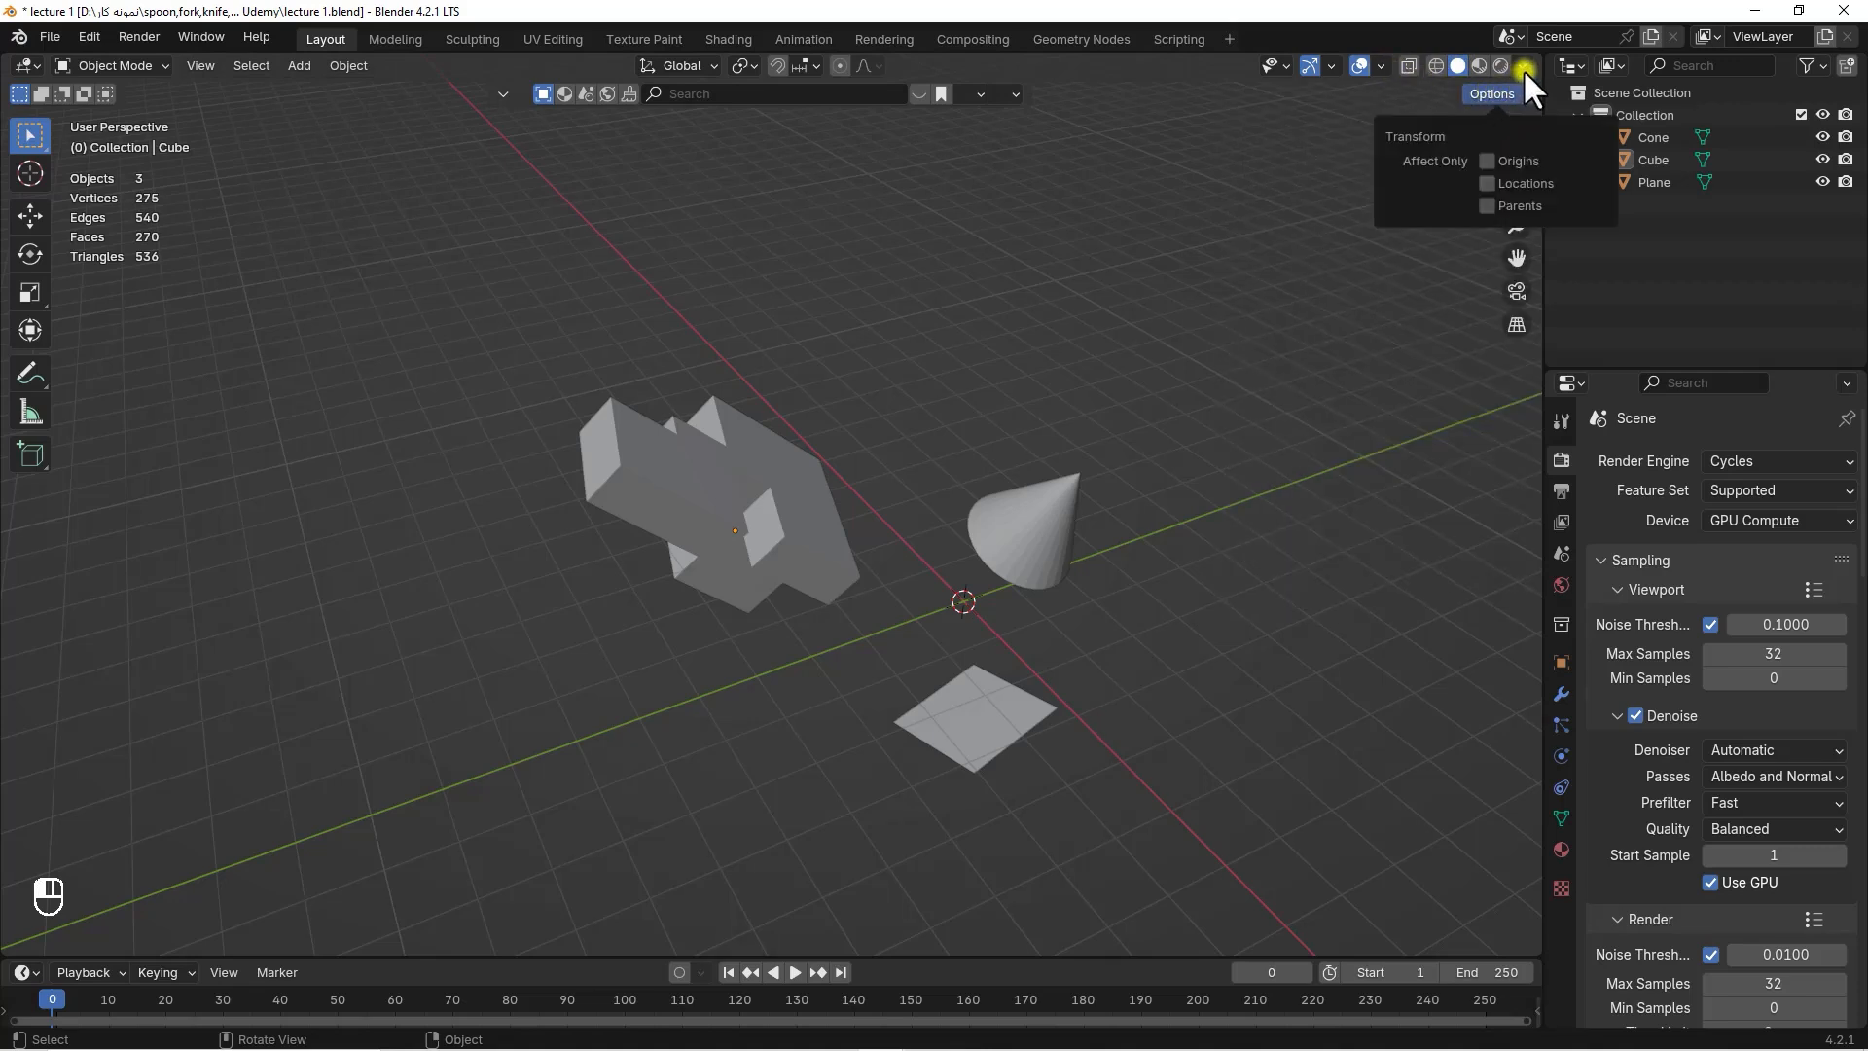
{"action": "left_click", "coordinate": [1524, 68]}
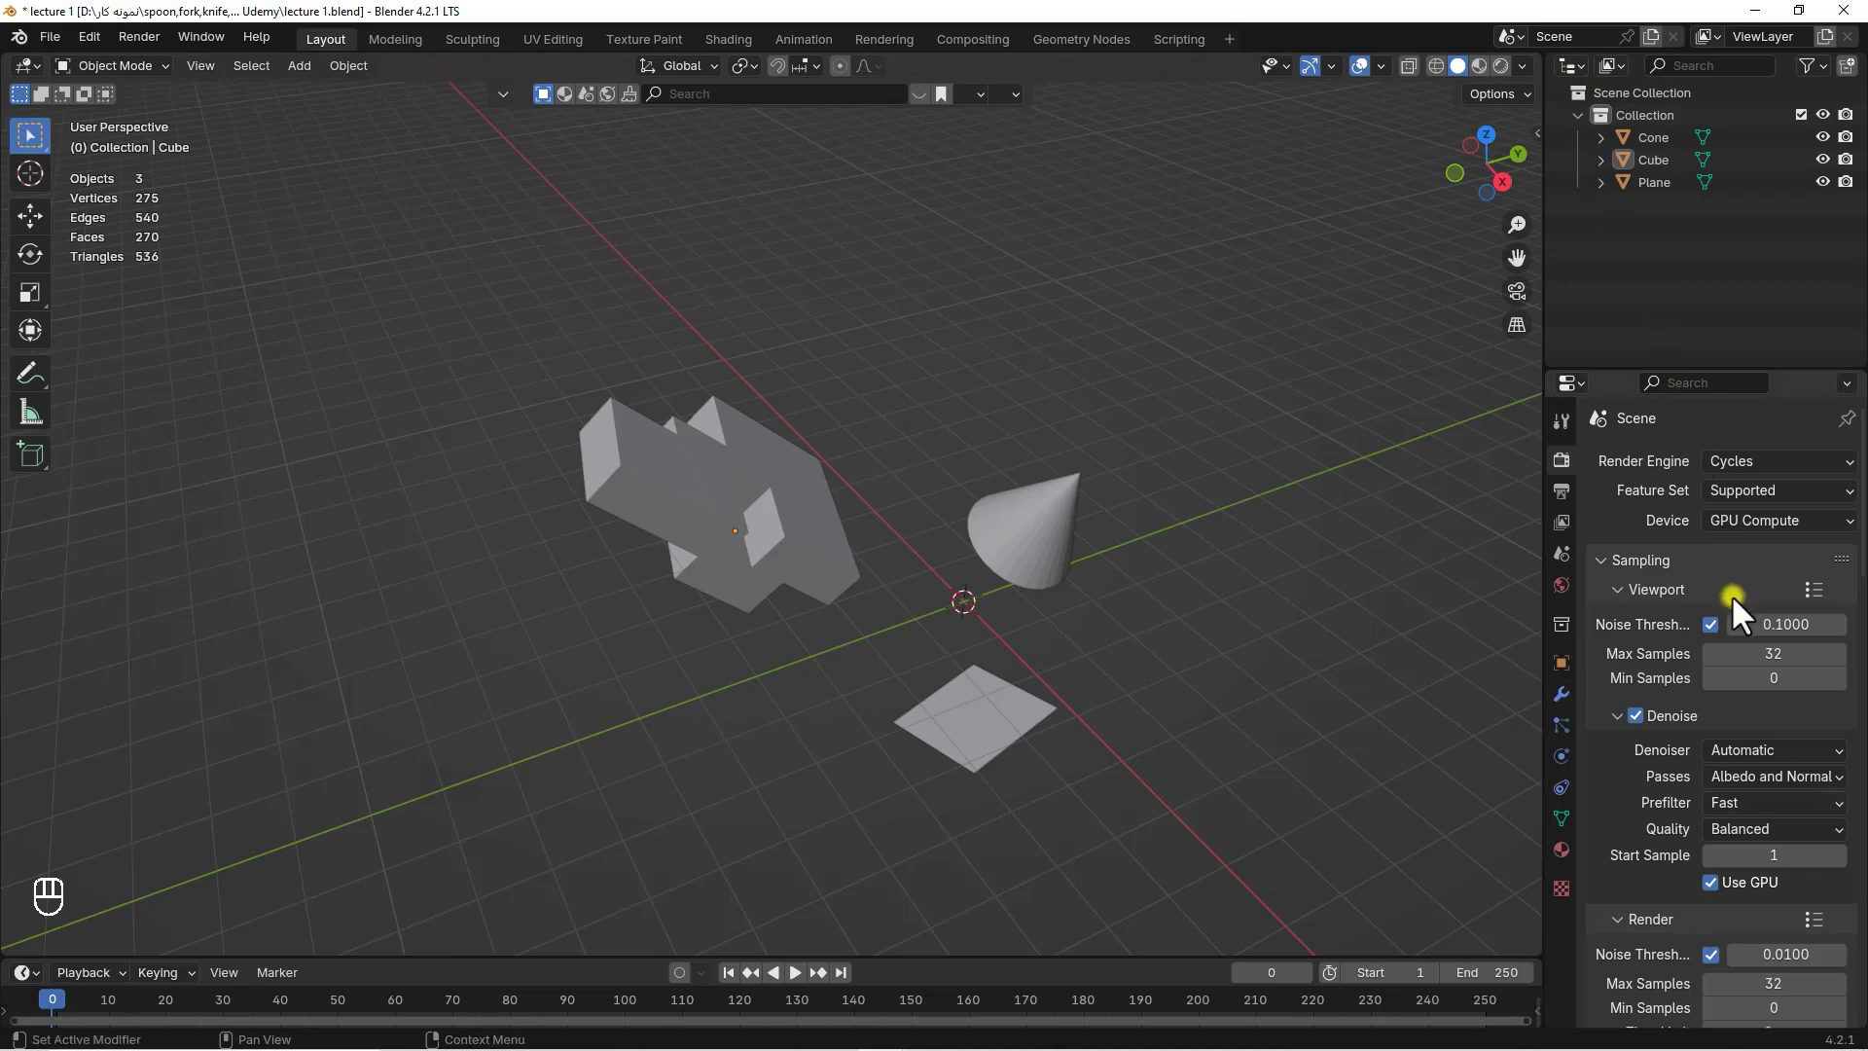
Examine the available editor types, then select the cube and view the active tool's settings
{"action": "left_click", "coordinate": [1570, 382]}
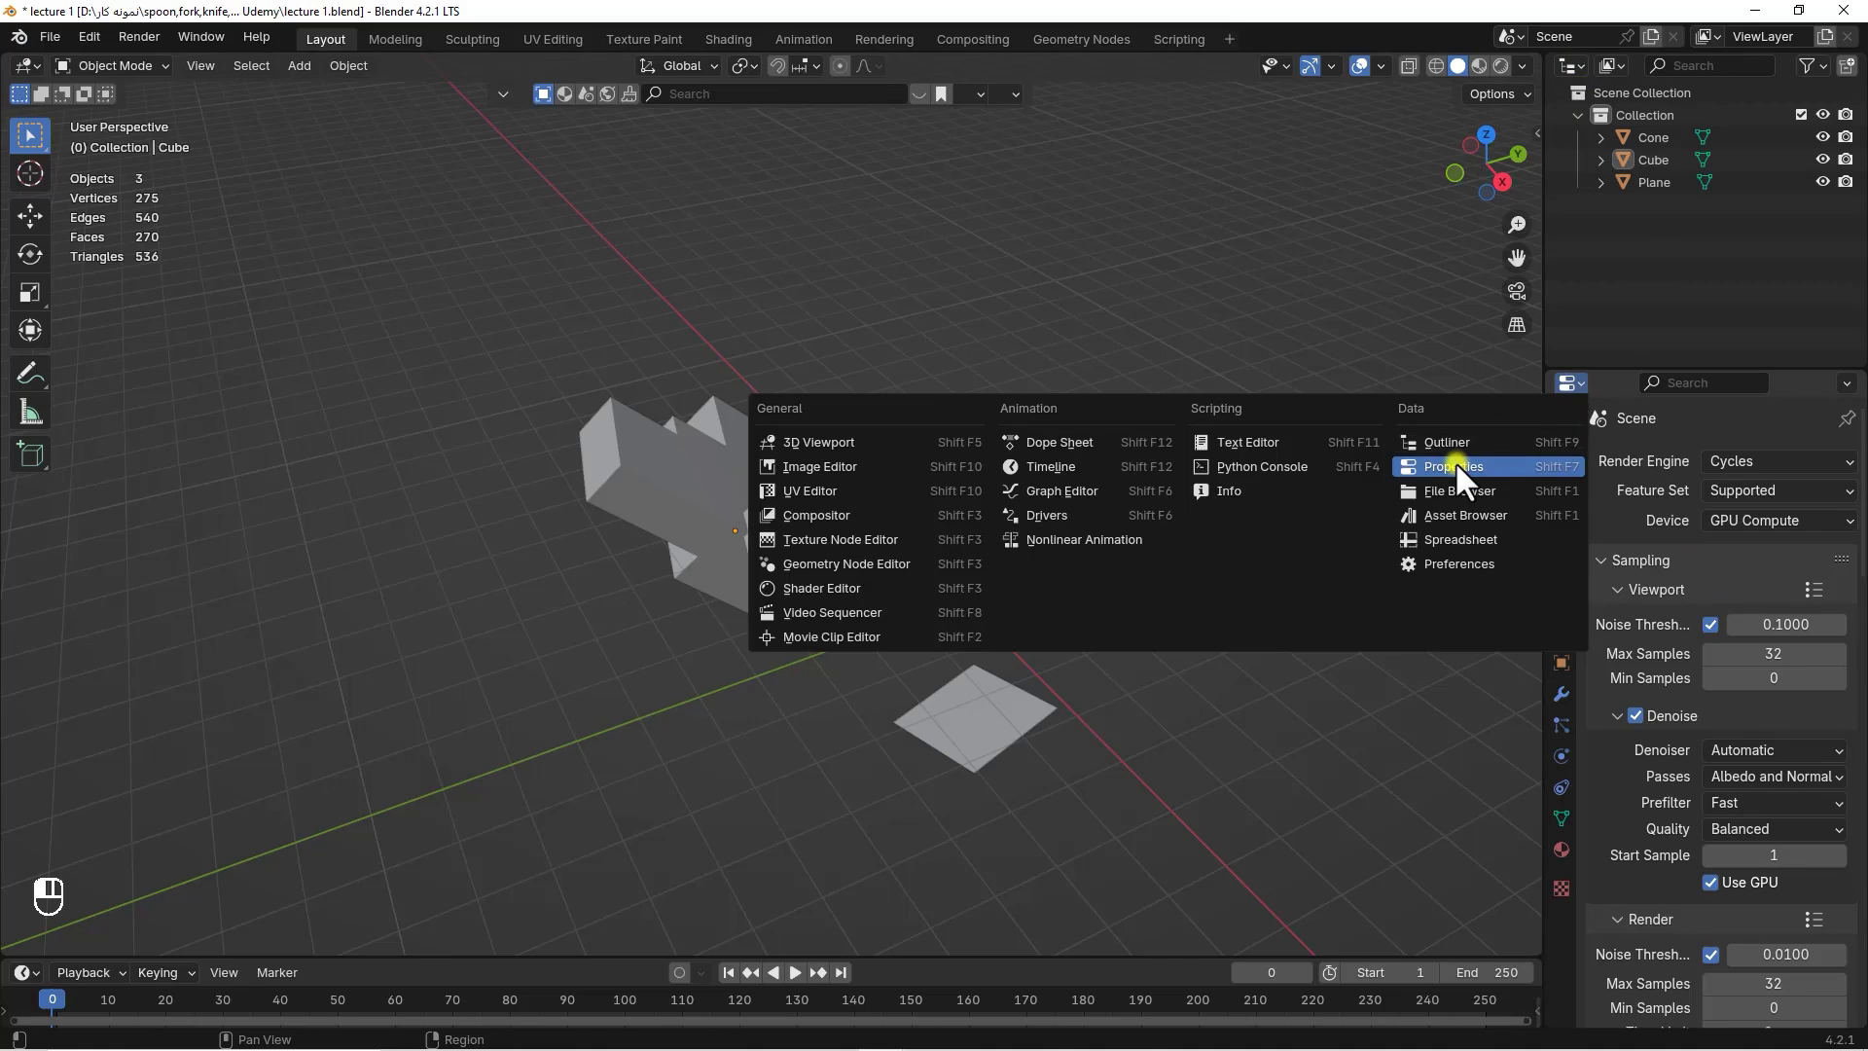
{"action": "left_click", "coordinate": [1608, 379]}
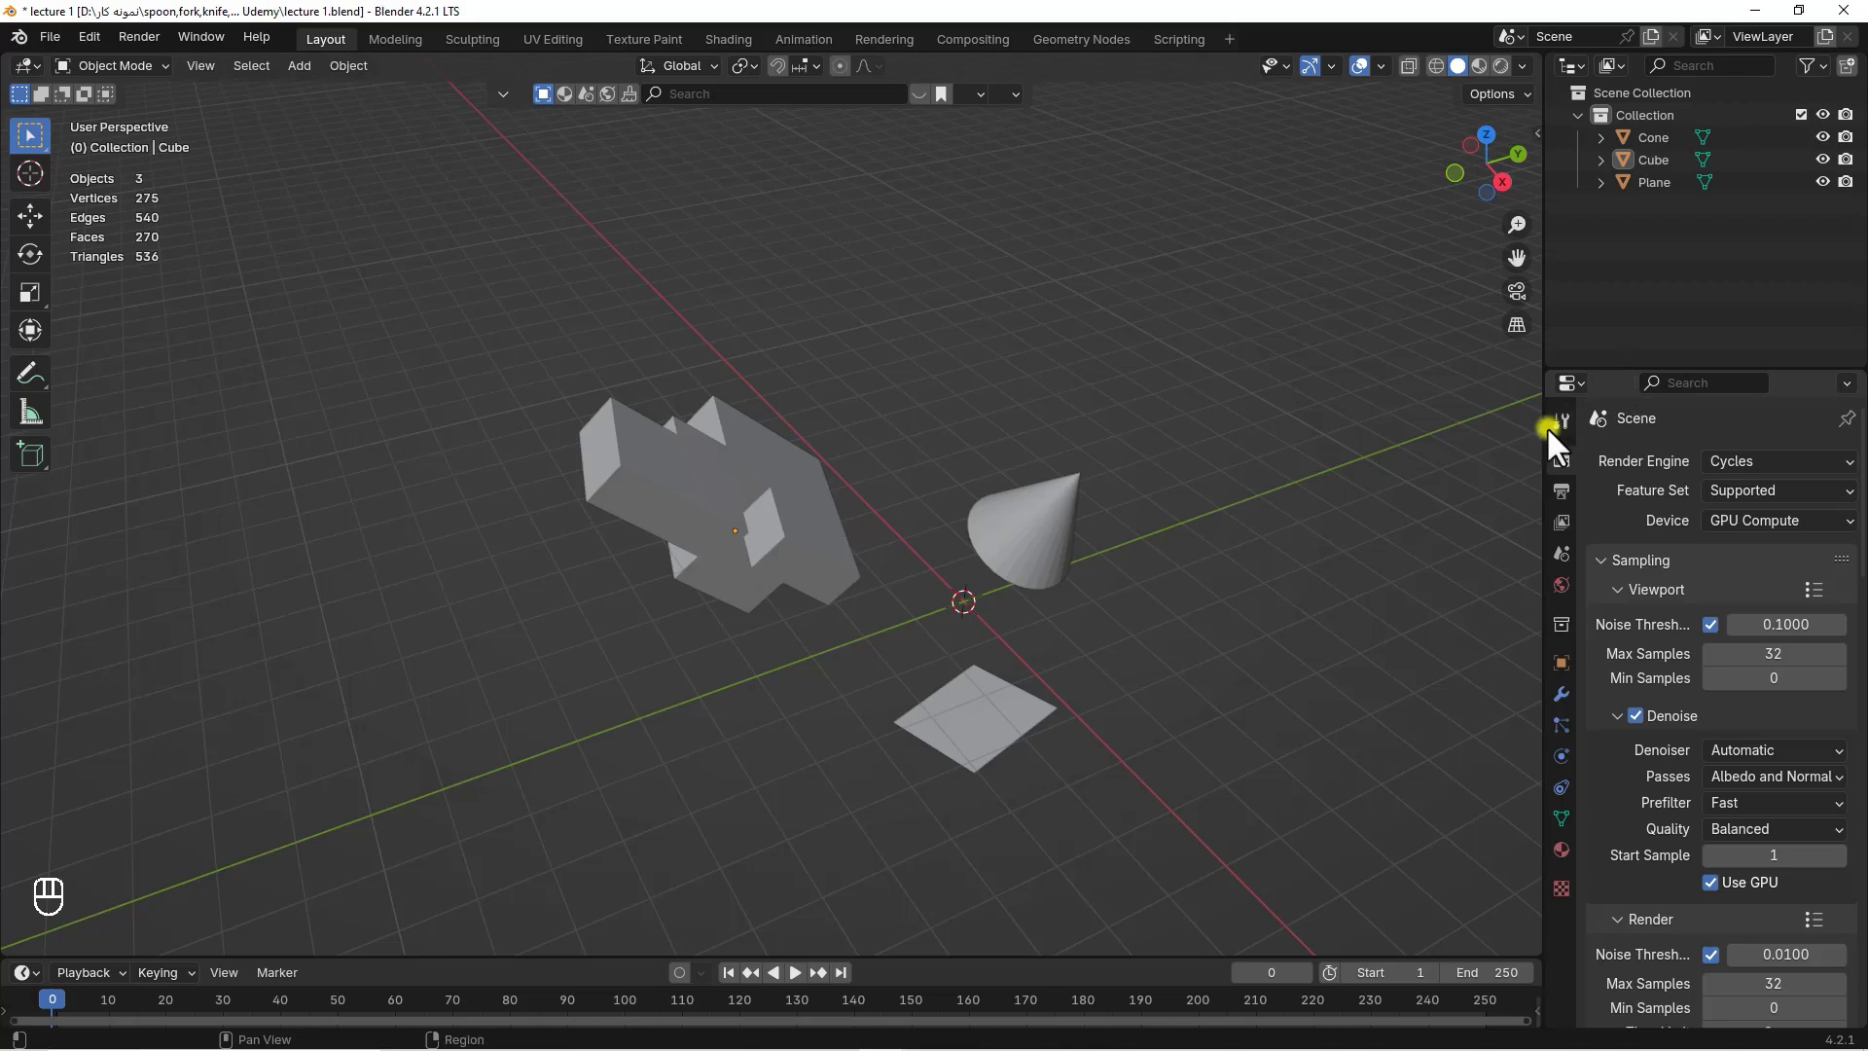
{"action": "left_click", "coordinate": [788, 516]}
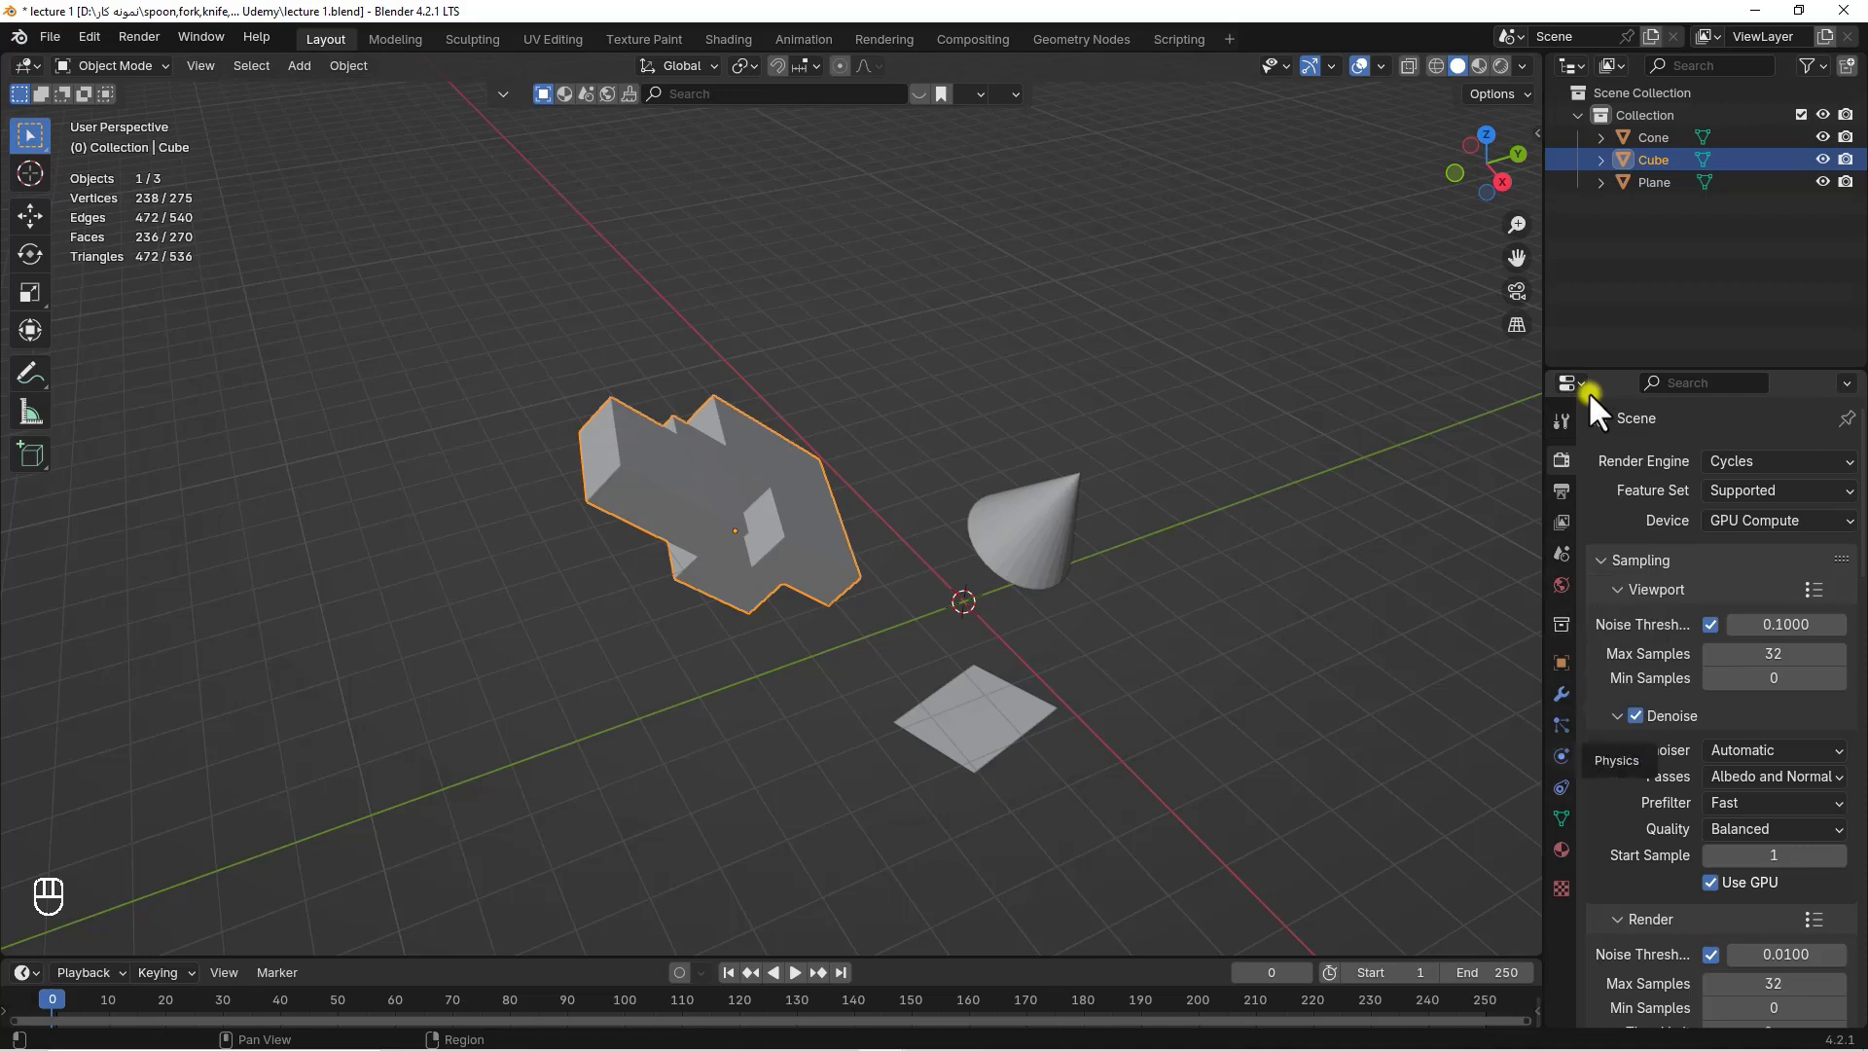
{"action": "left_click", "coordinate": [1559, 416]}
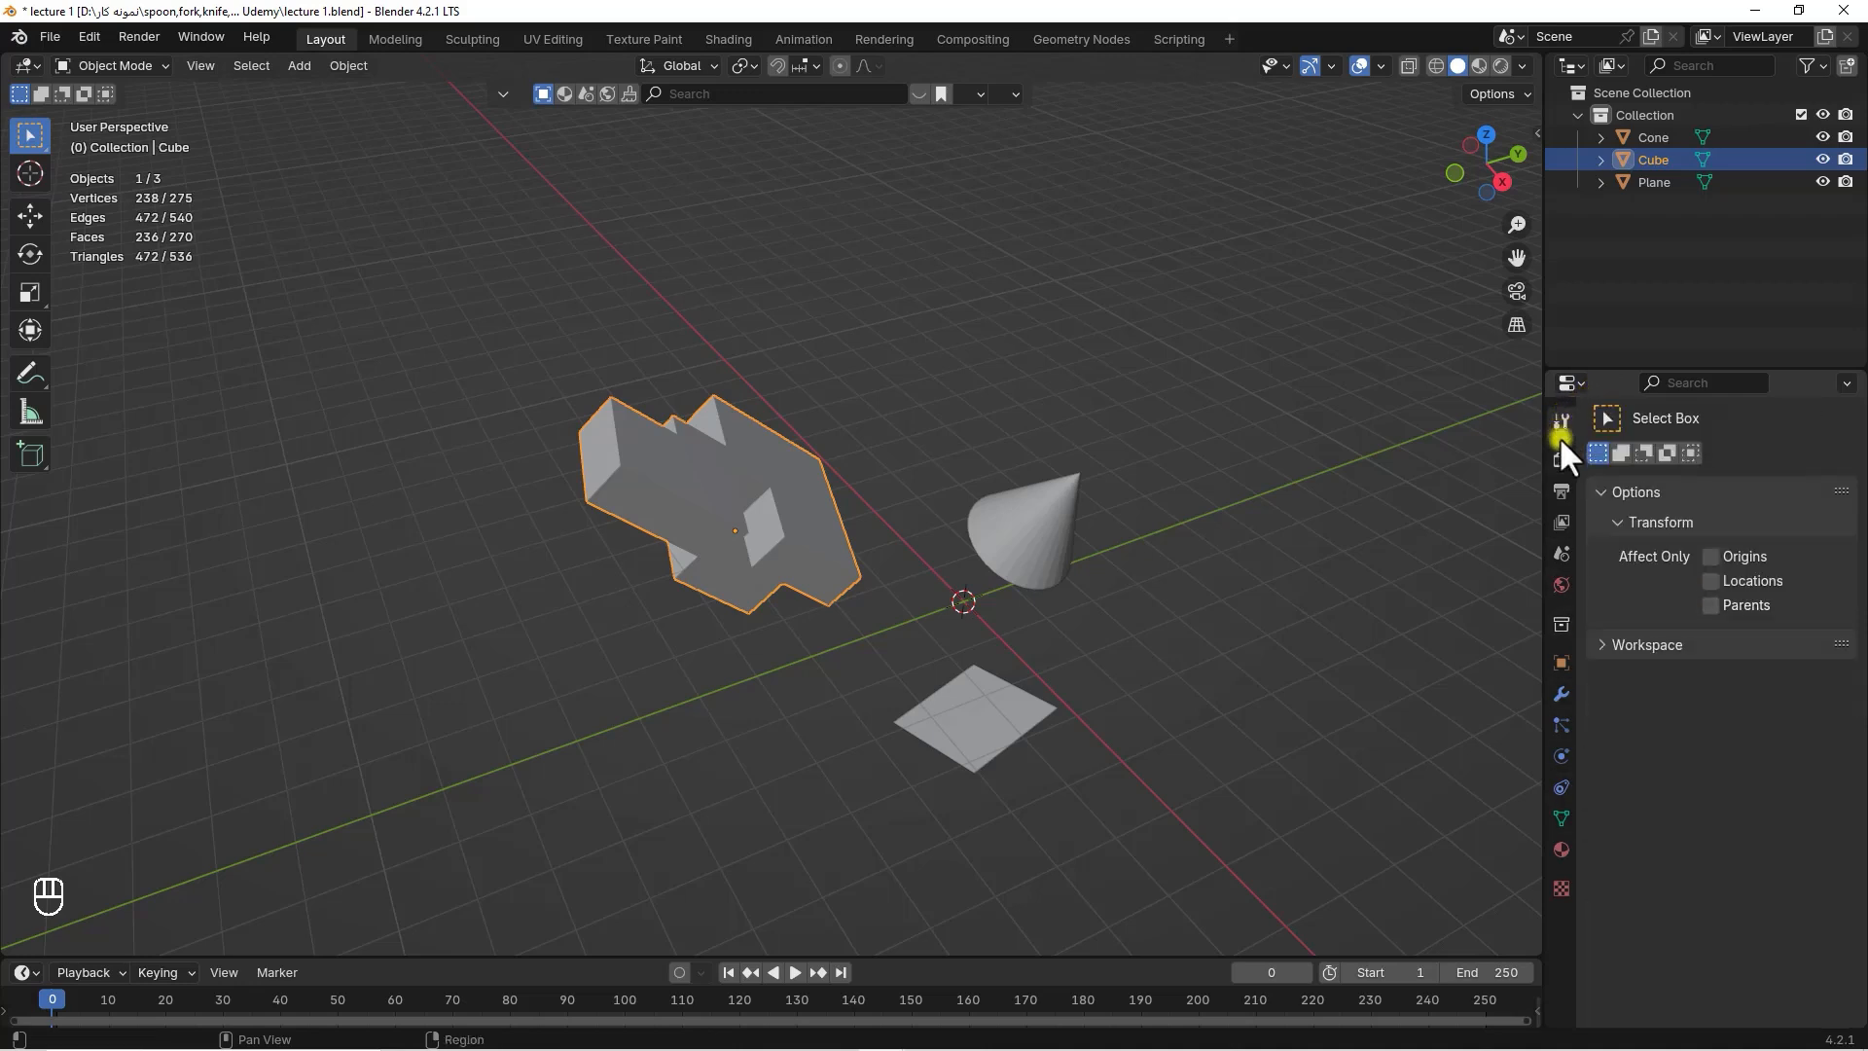
Examine the scene's render settings, from engine and sampling through film, performance and color management
{"action": "left_click", "coordinate": [1562, 459]}
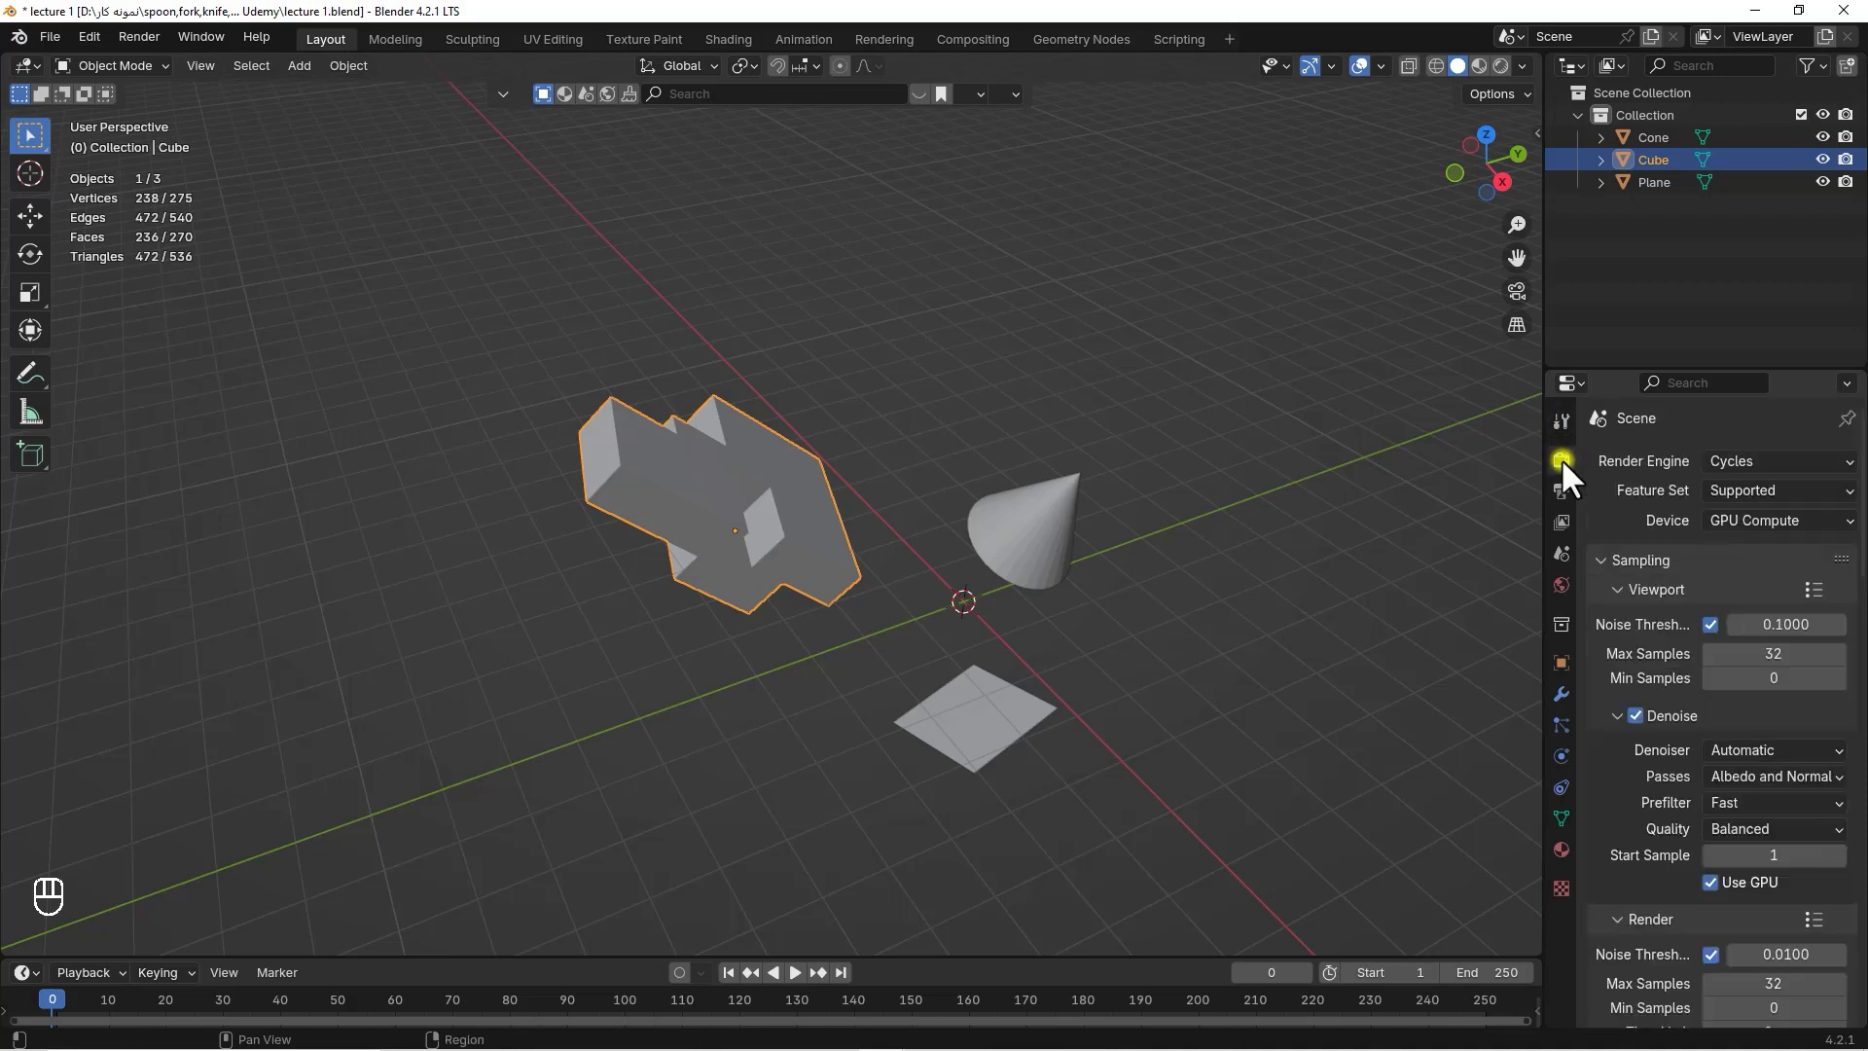
{"action": "scroll", "coordinate": [1702, 563], "scroll_direction": "down", "scroll_amount": 10}
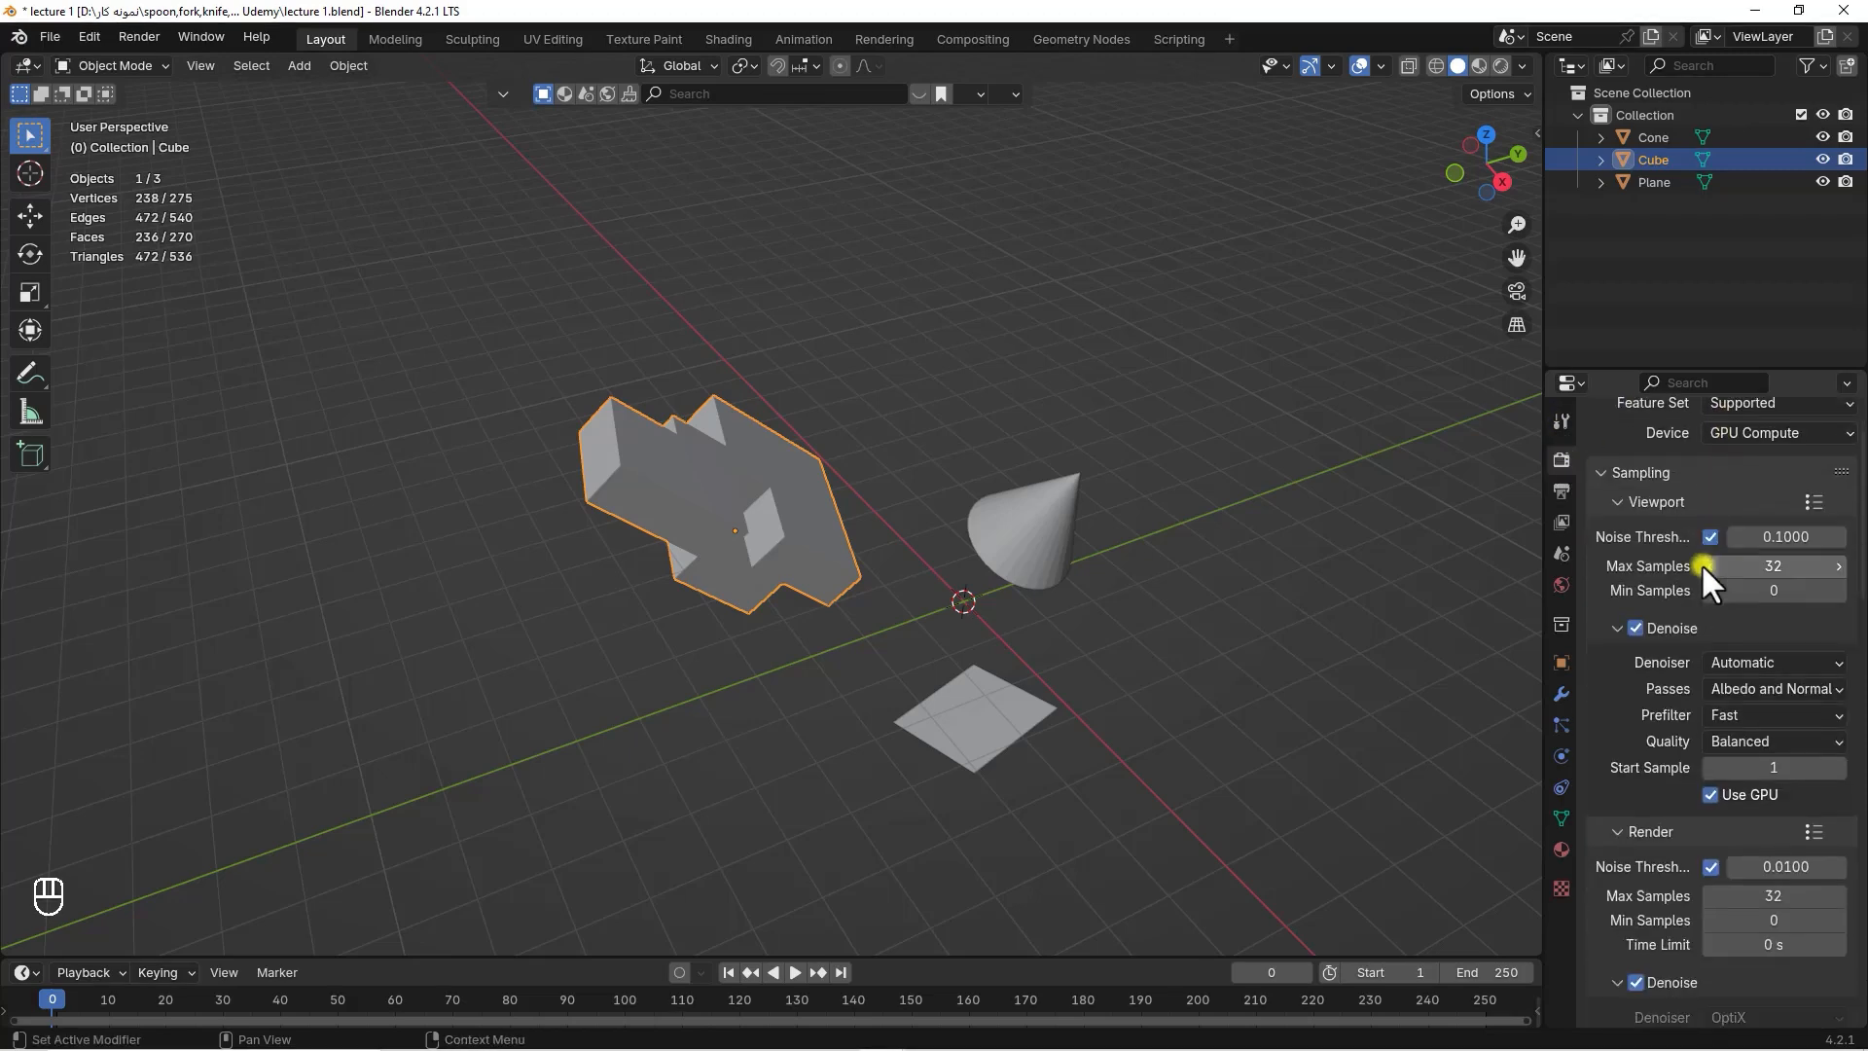
{"action": "scroll", "coordinate": [1701, 563], "scroll_direction": "down", "scroll_amount": 8}
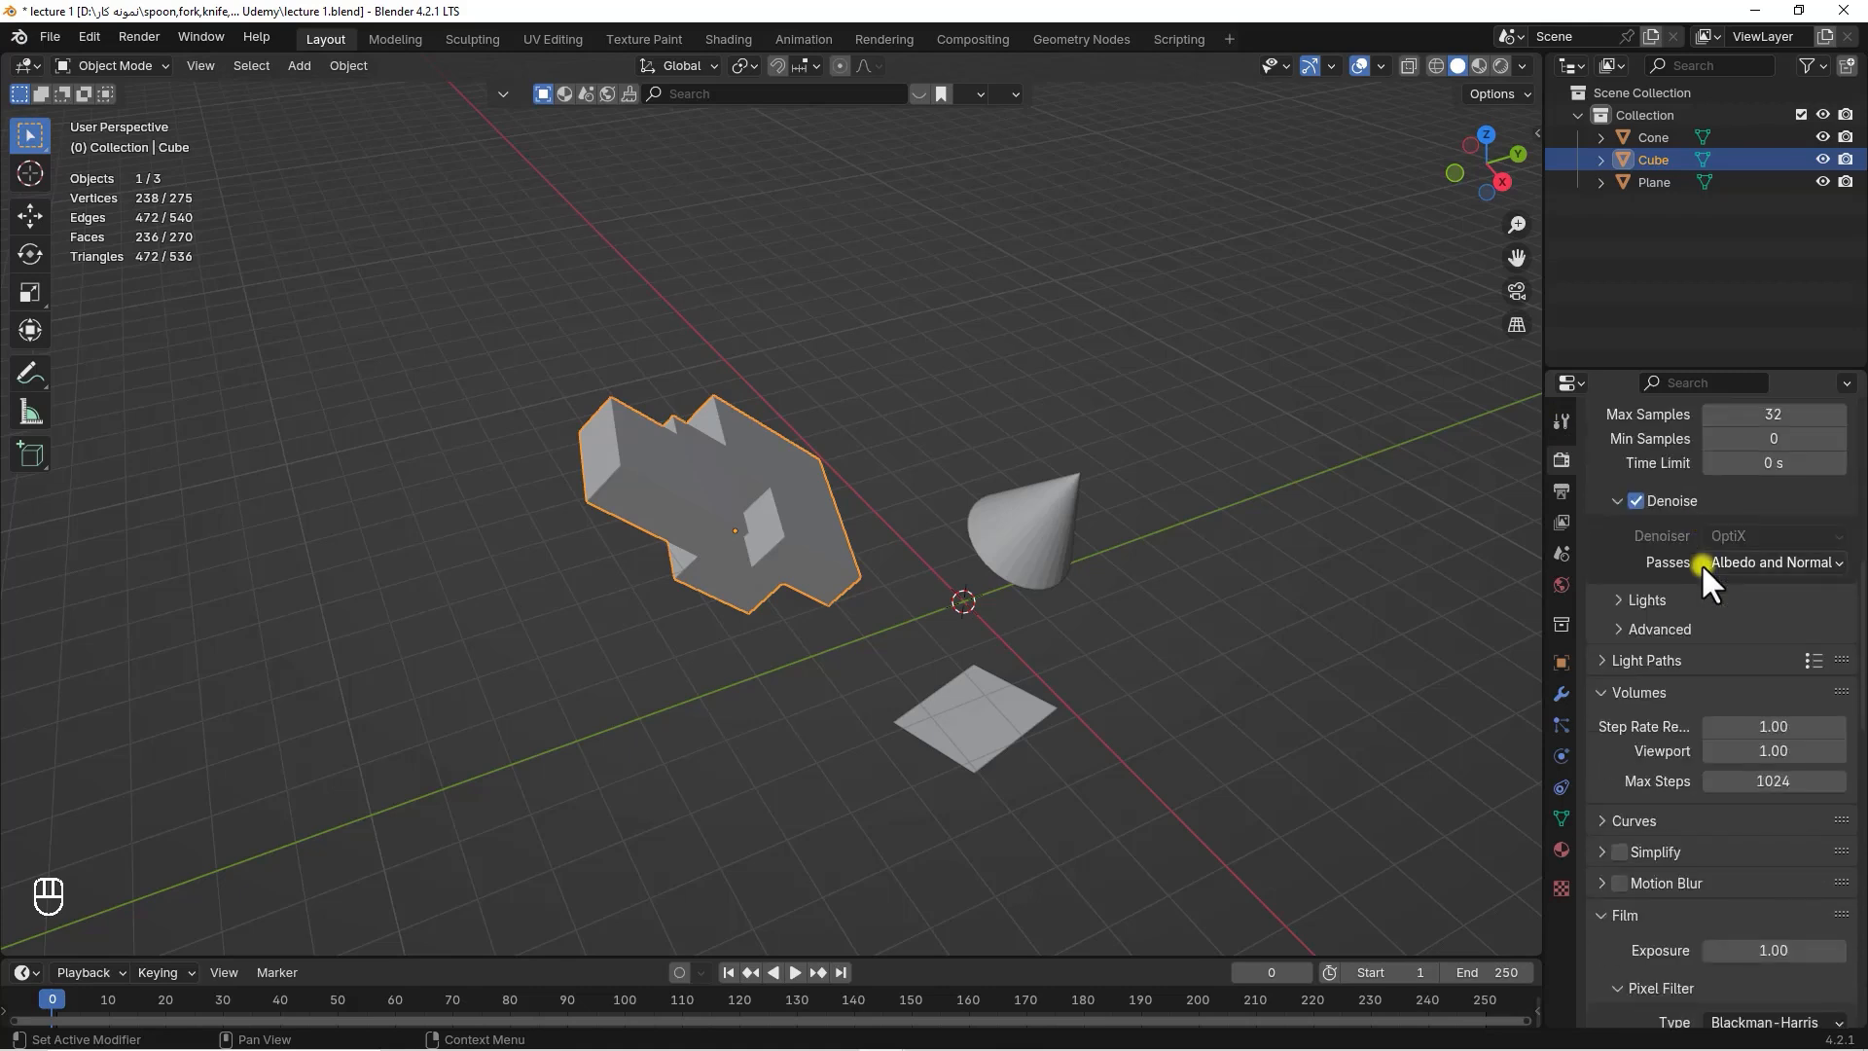
{"action": "scroll", "coordinate": [1701, 562], "scroll_direction": "down", "scroll_amount": 12}
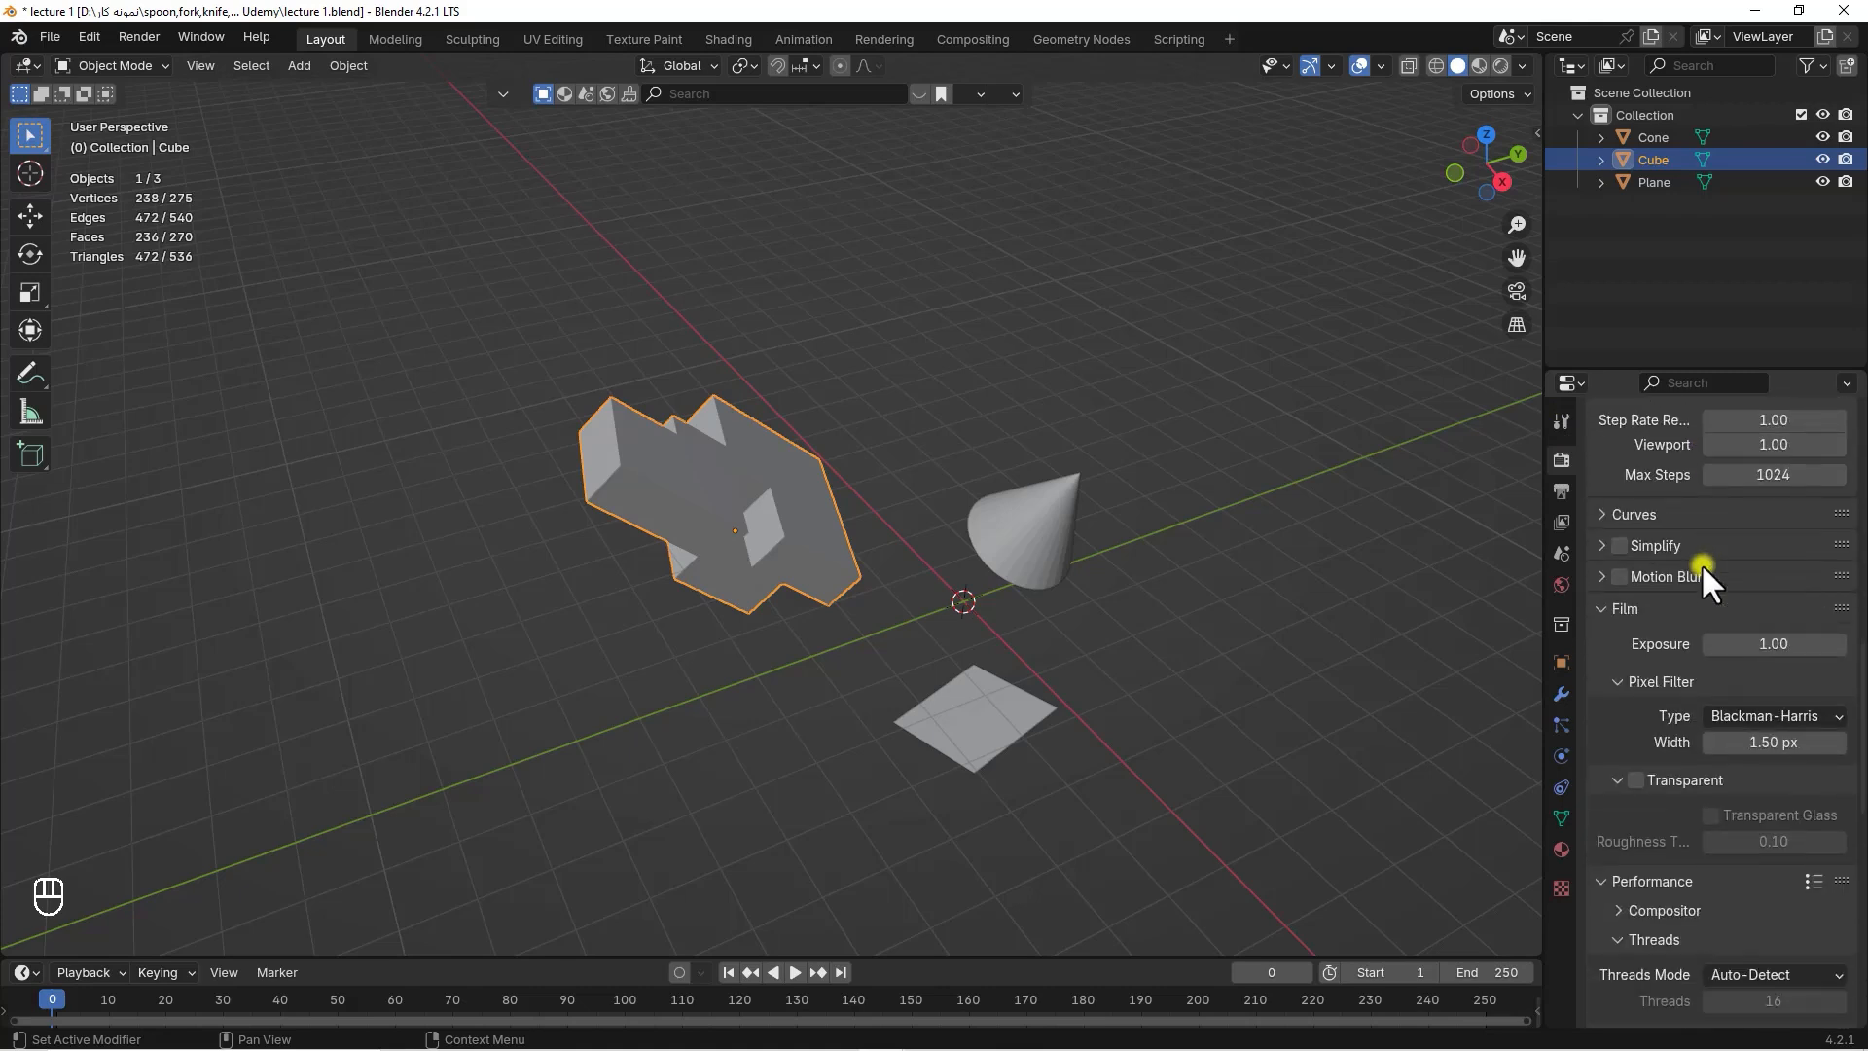
{"action": "scroll", "coordinate": [1701, 563], "scroll_direction": "down", "scroll_amount": 10}
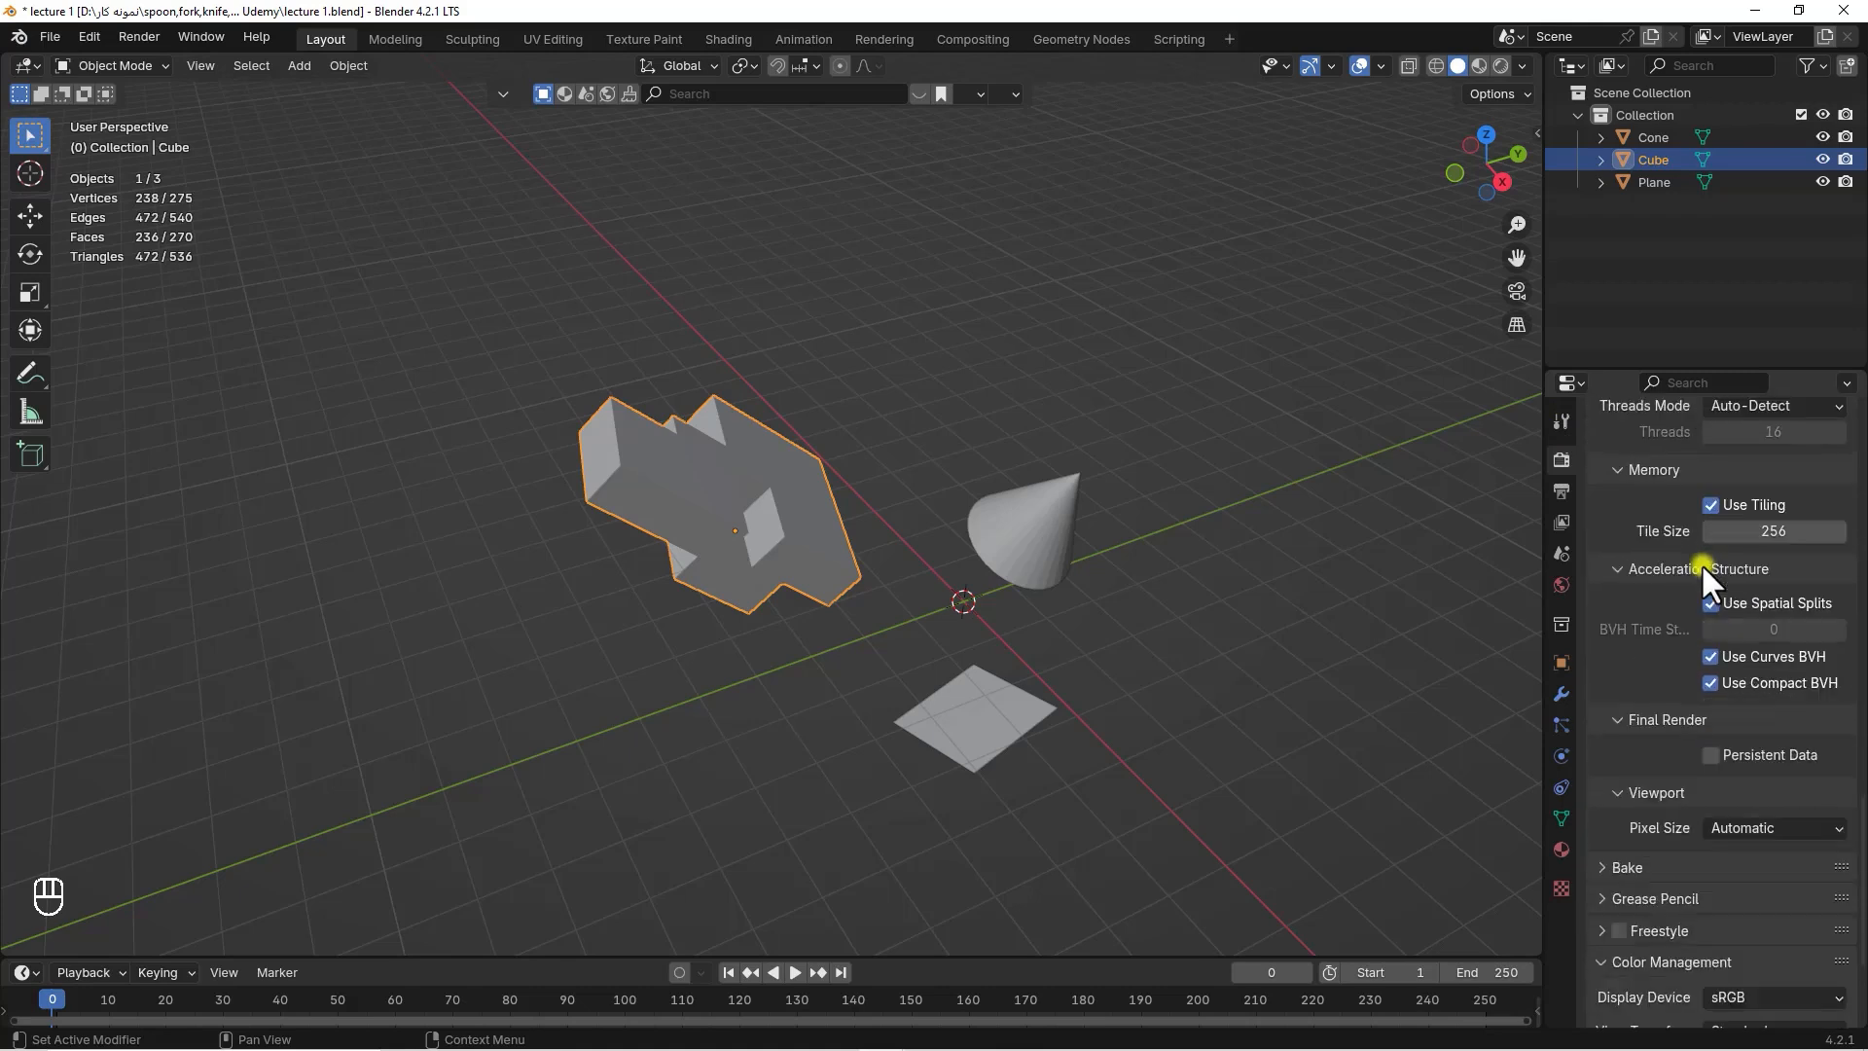
{"action": "scroll", "coordinate": [1701, 563], "scroll_direction": "up", "scroll_amount": 20}
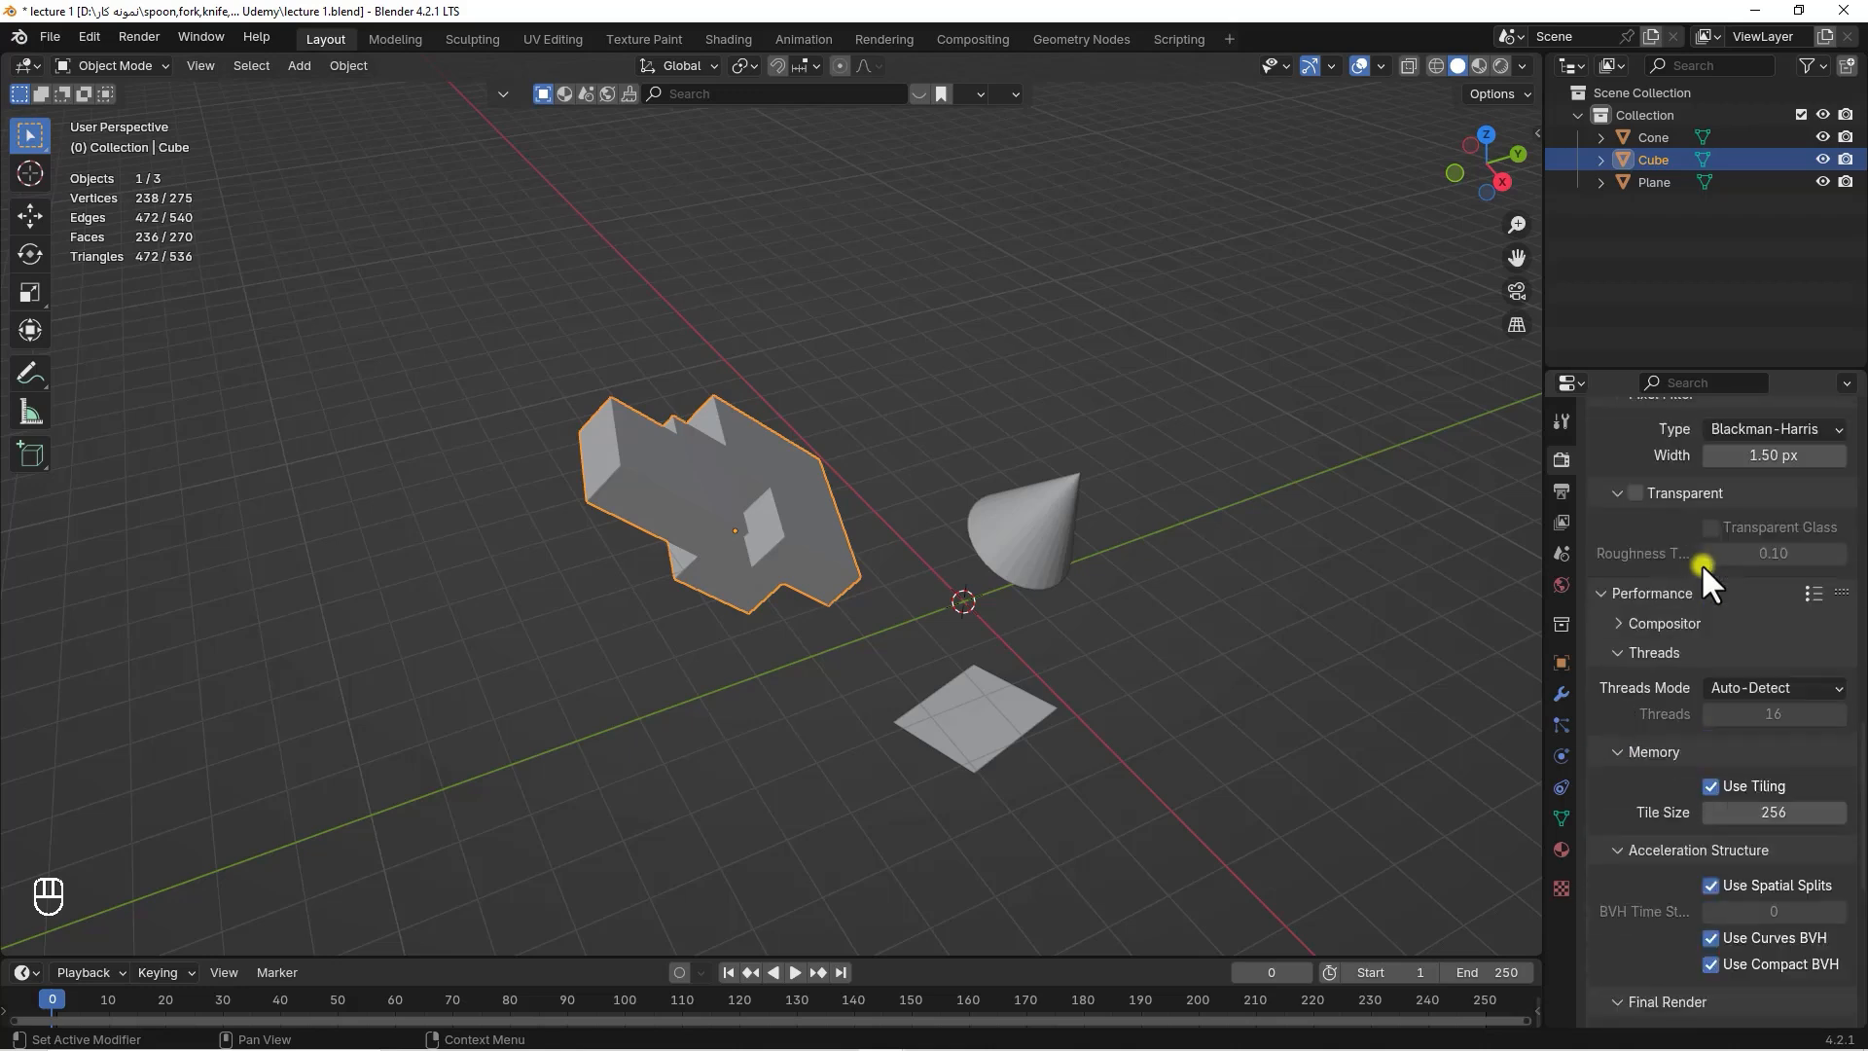
{"action": "scroll", "coordinate": [1701, 562], "scroll_direction": "up", "scroll_amount": 1}
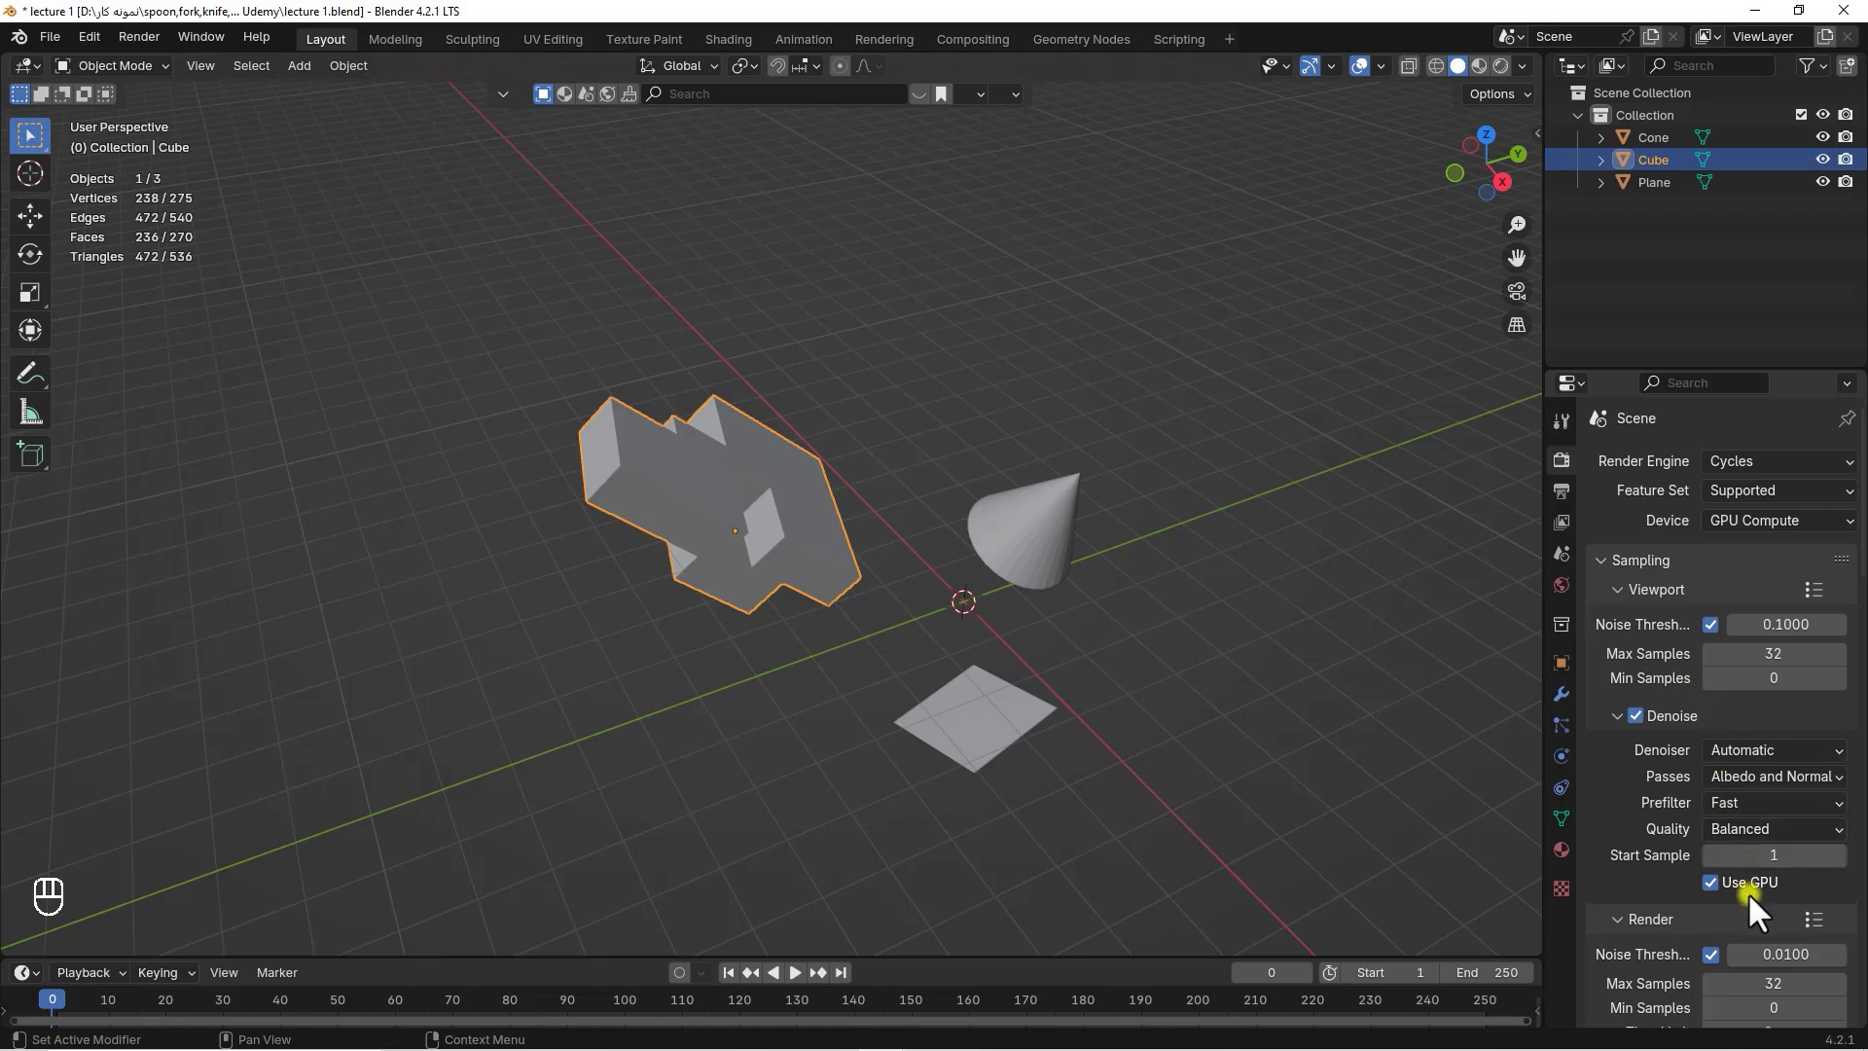
{"action": "scroll", "coordinate": [1678, 751], "scroll_direction": "down", "scroll_amount": 3}
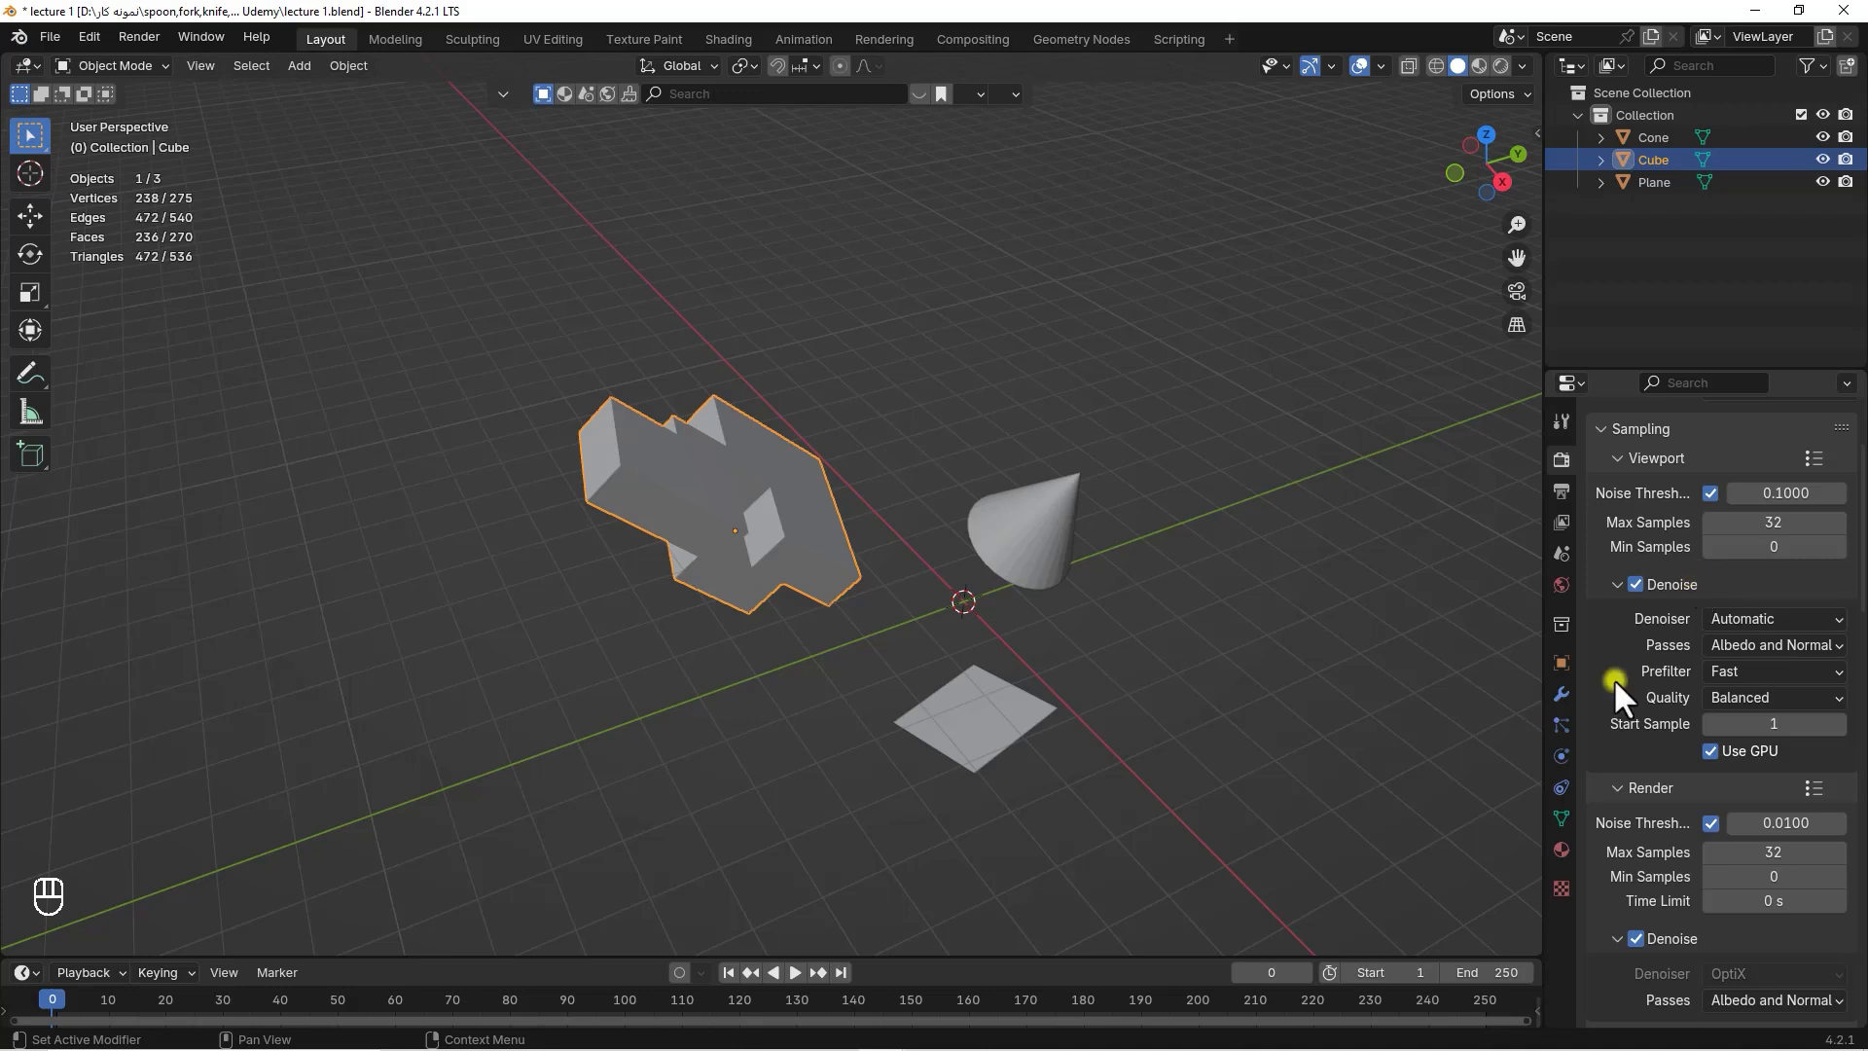
Examine the output settings, including frame range and file format, and the view layer's render passes
{"action": "left_click", "coordinate": [1560, 487]}
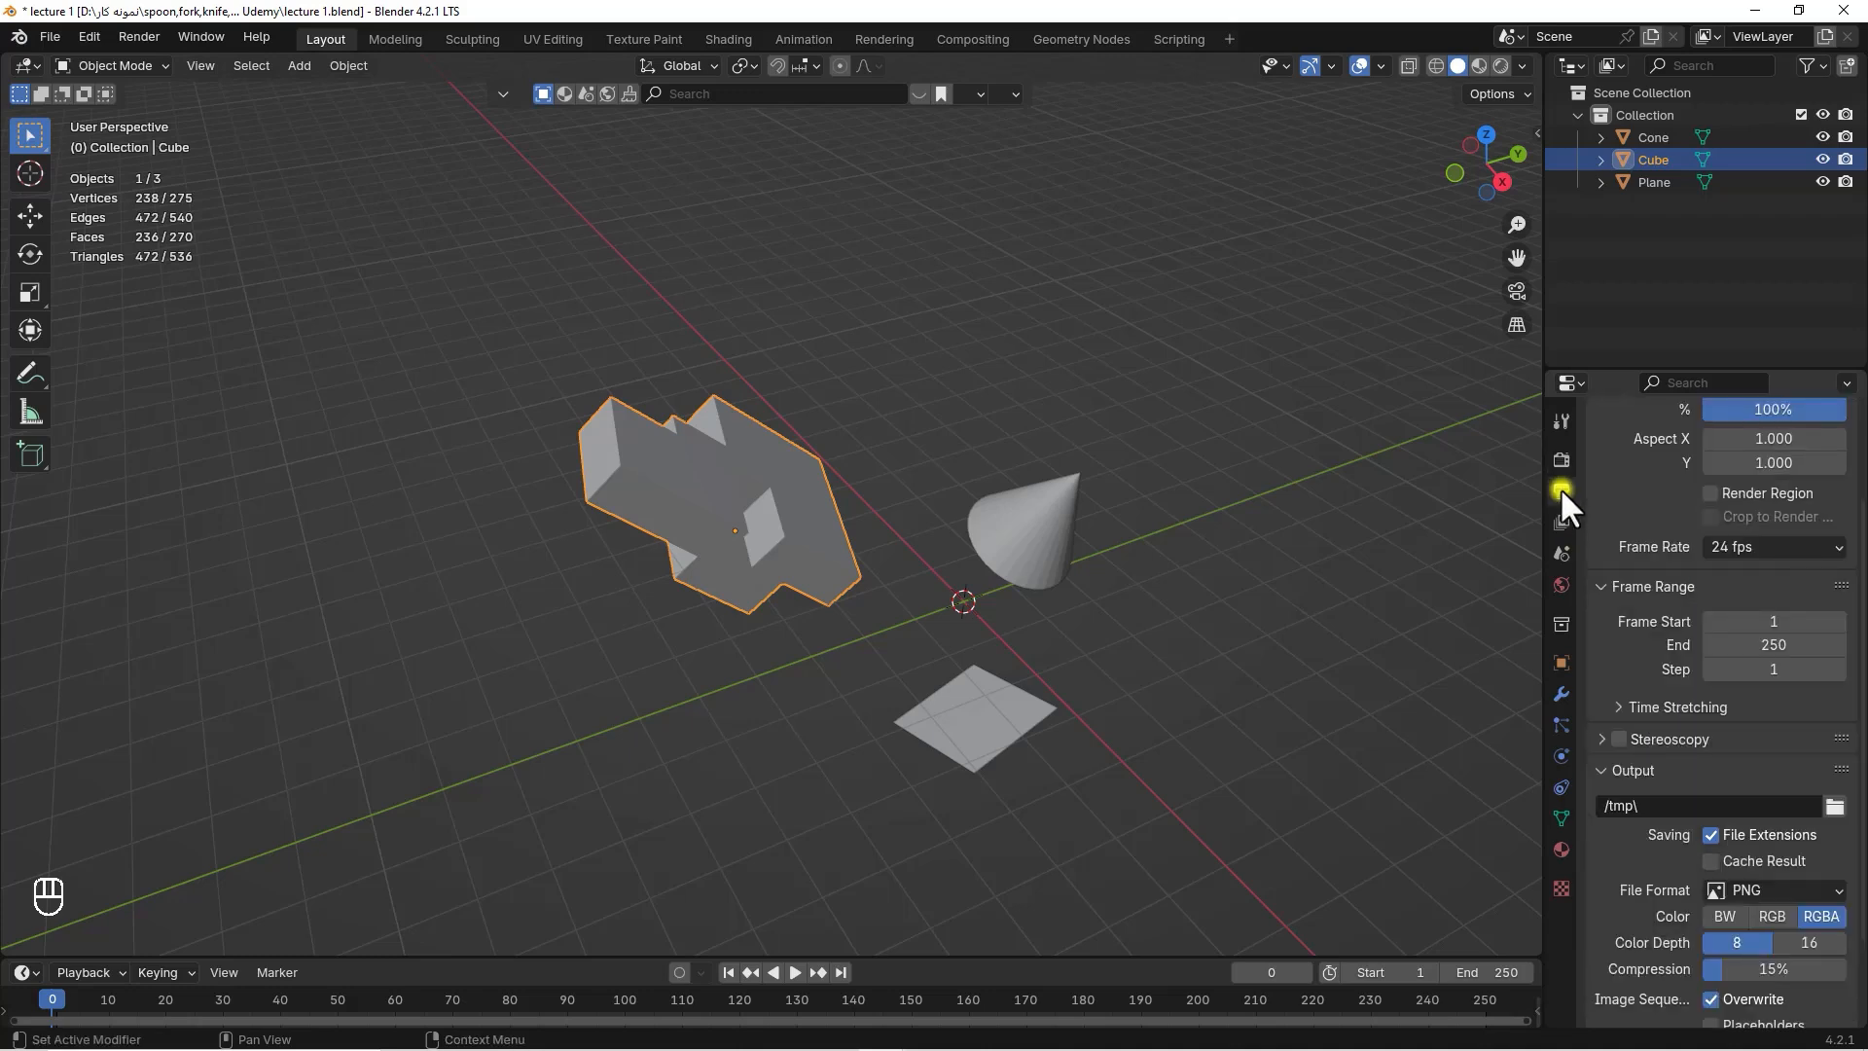
{"action": "scroll", "coordinate": [1730, 501], "scroll_direction": "up", "scroll_amount": 3}
{"action": "scroll", "coordinate": [1727, 641], "scroll_direction": "down", "scroll_amount": 3}
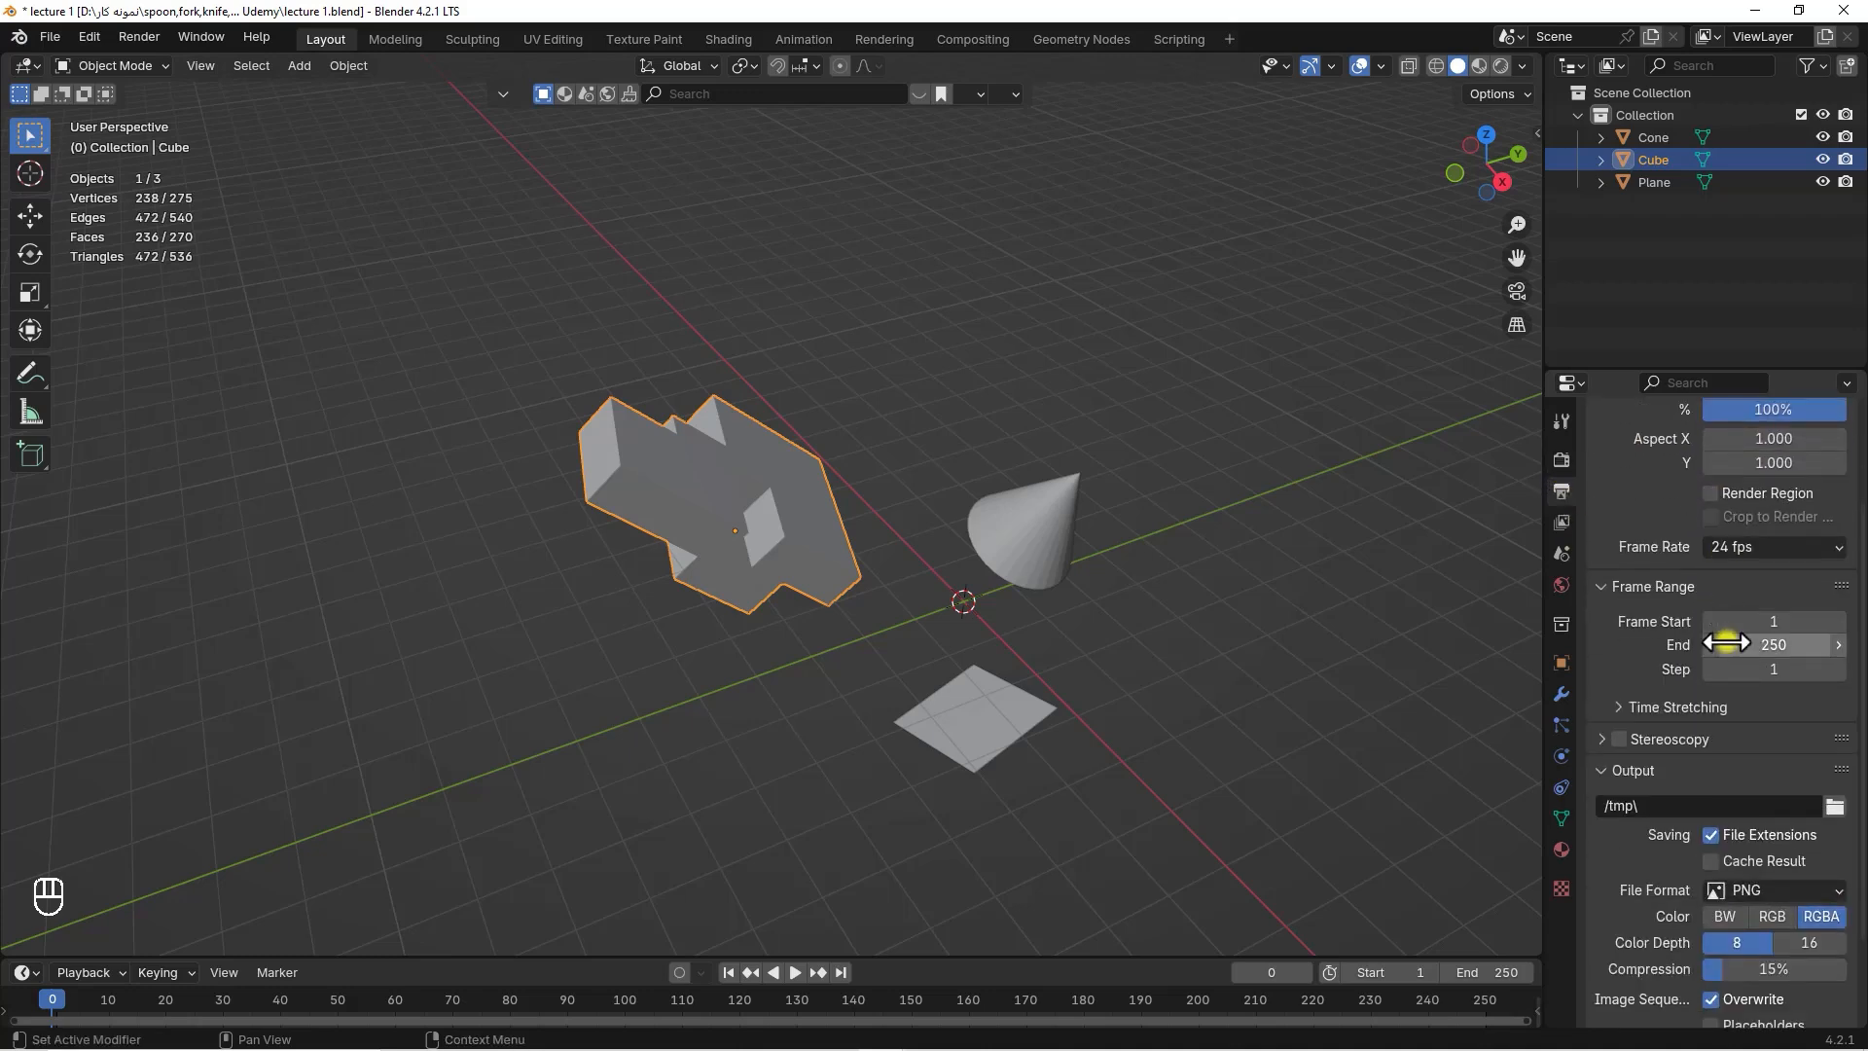
{"action": "scroll", "coordinate": [1725, 642], "scroll_direction": "down", "scroll_amount": 3}
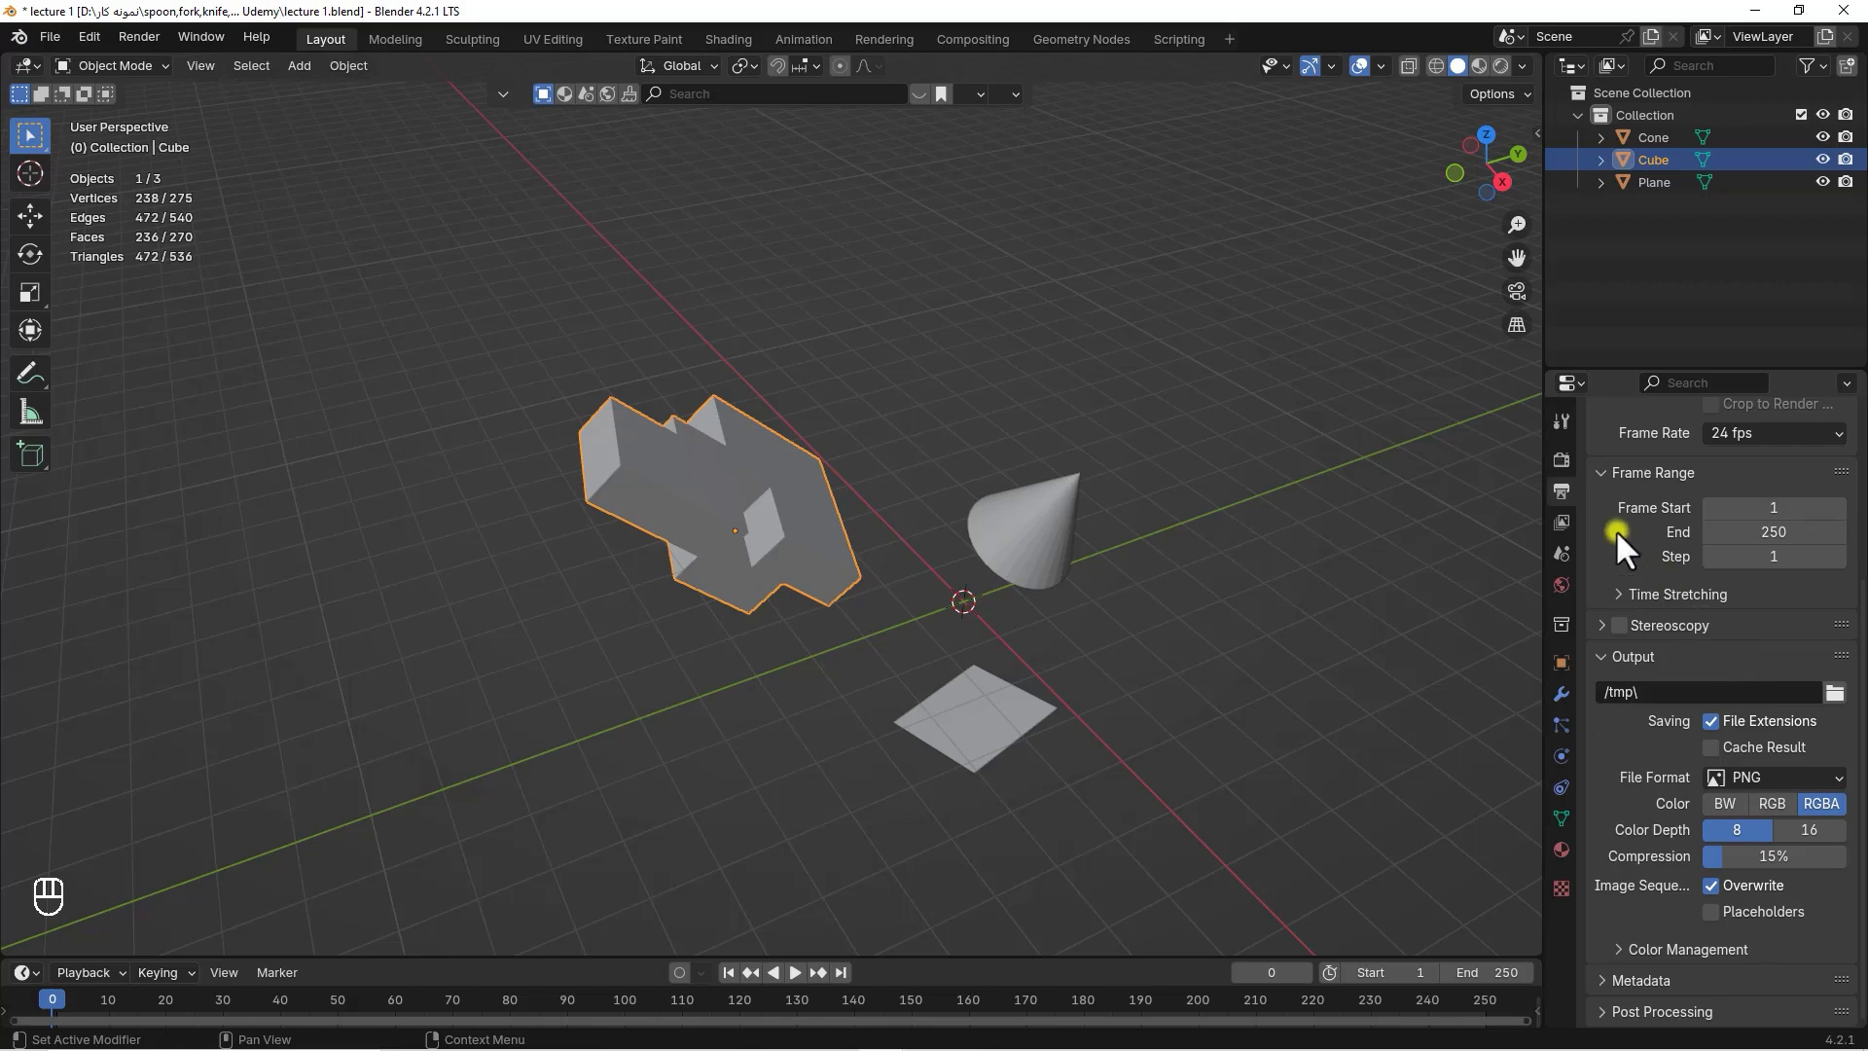
{"action": "left_click", "coordinate": [1563, 523]}
{"action": "scroll", "coordinate": [1624, 543], "scroll_direction": "up", "scroll_amount": 5}
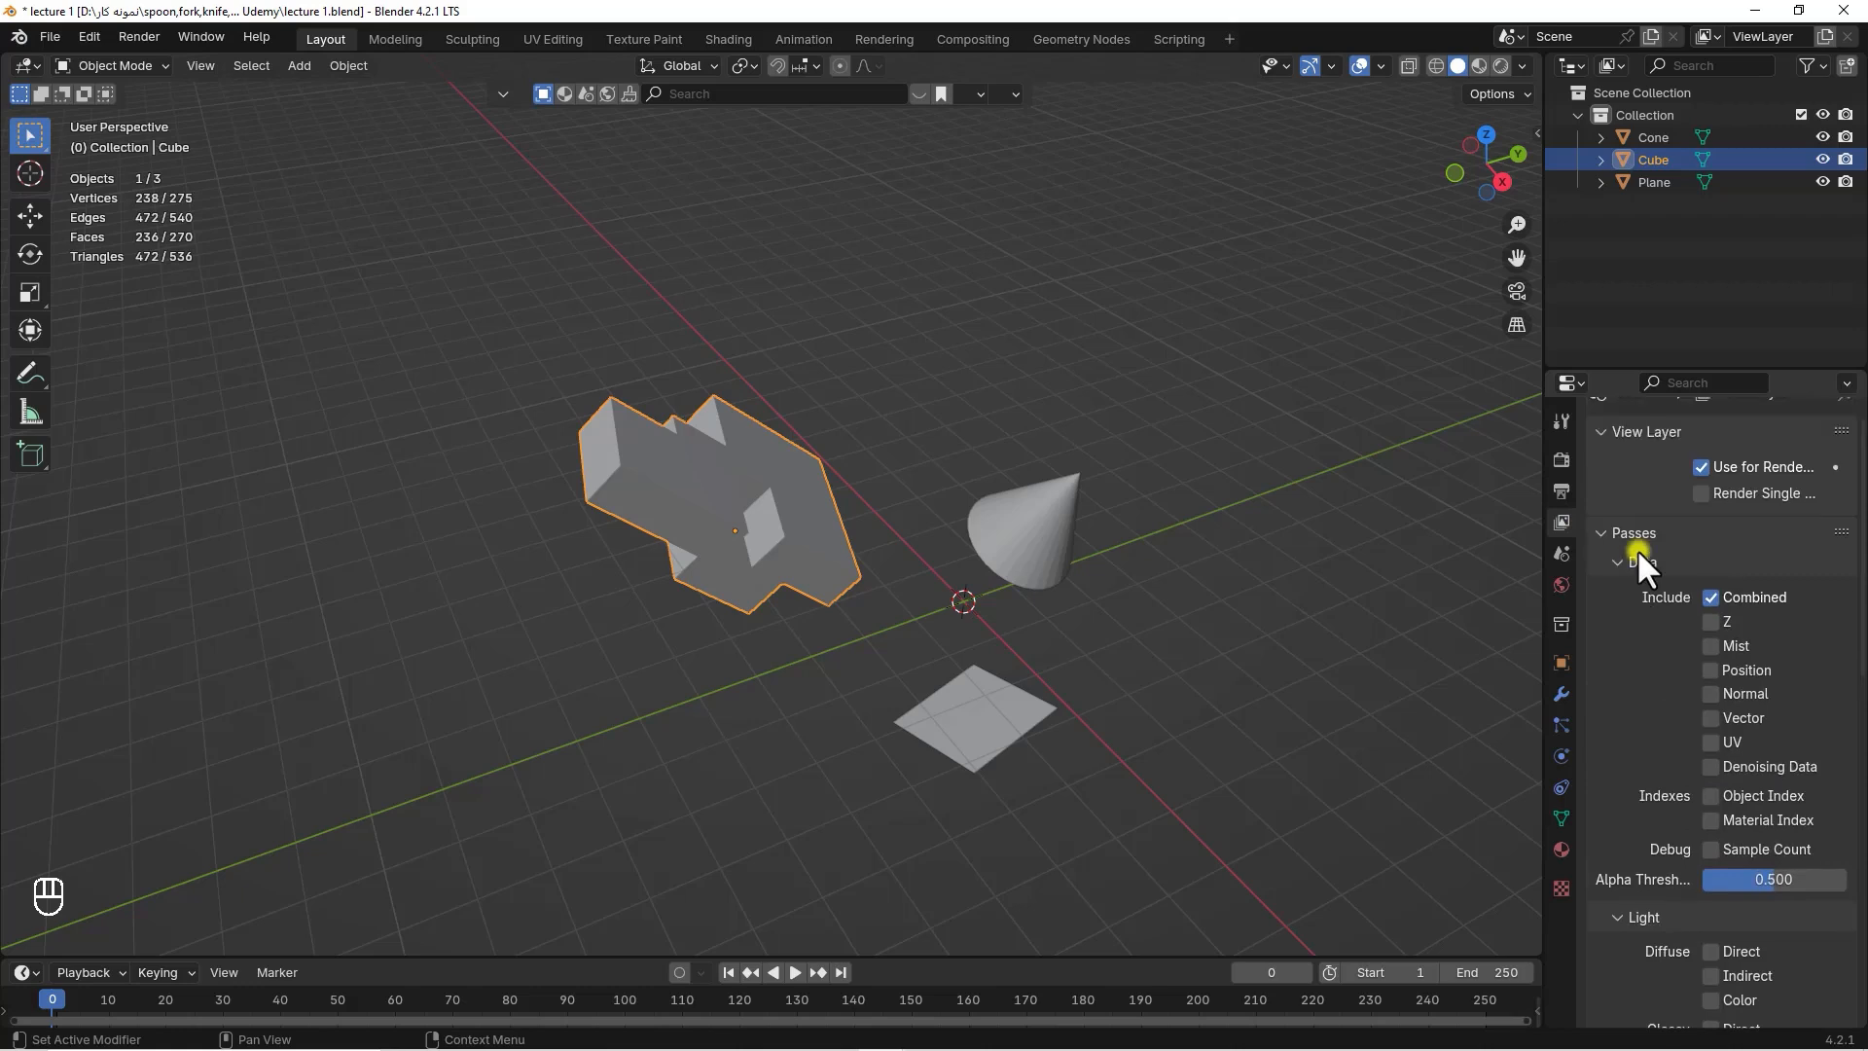
{"action": "scroll", "coordinate": [1637, 555], "scroll_direction": "down", "scroll_amount": 10}
{"action": "scroll", "coordinate": [1628, 708], "scroll_direction": "down", "scroll_amount": 3}
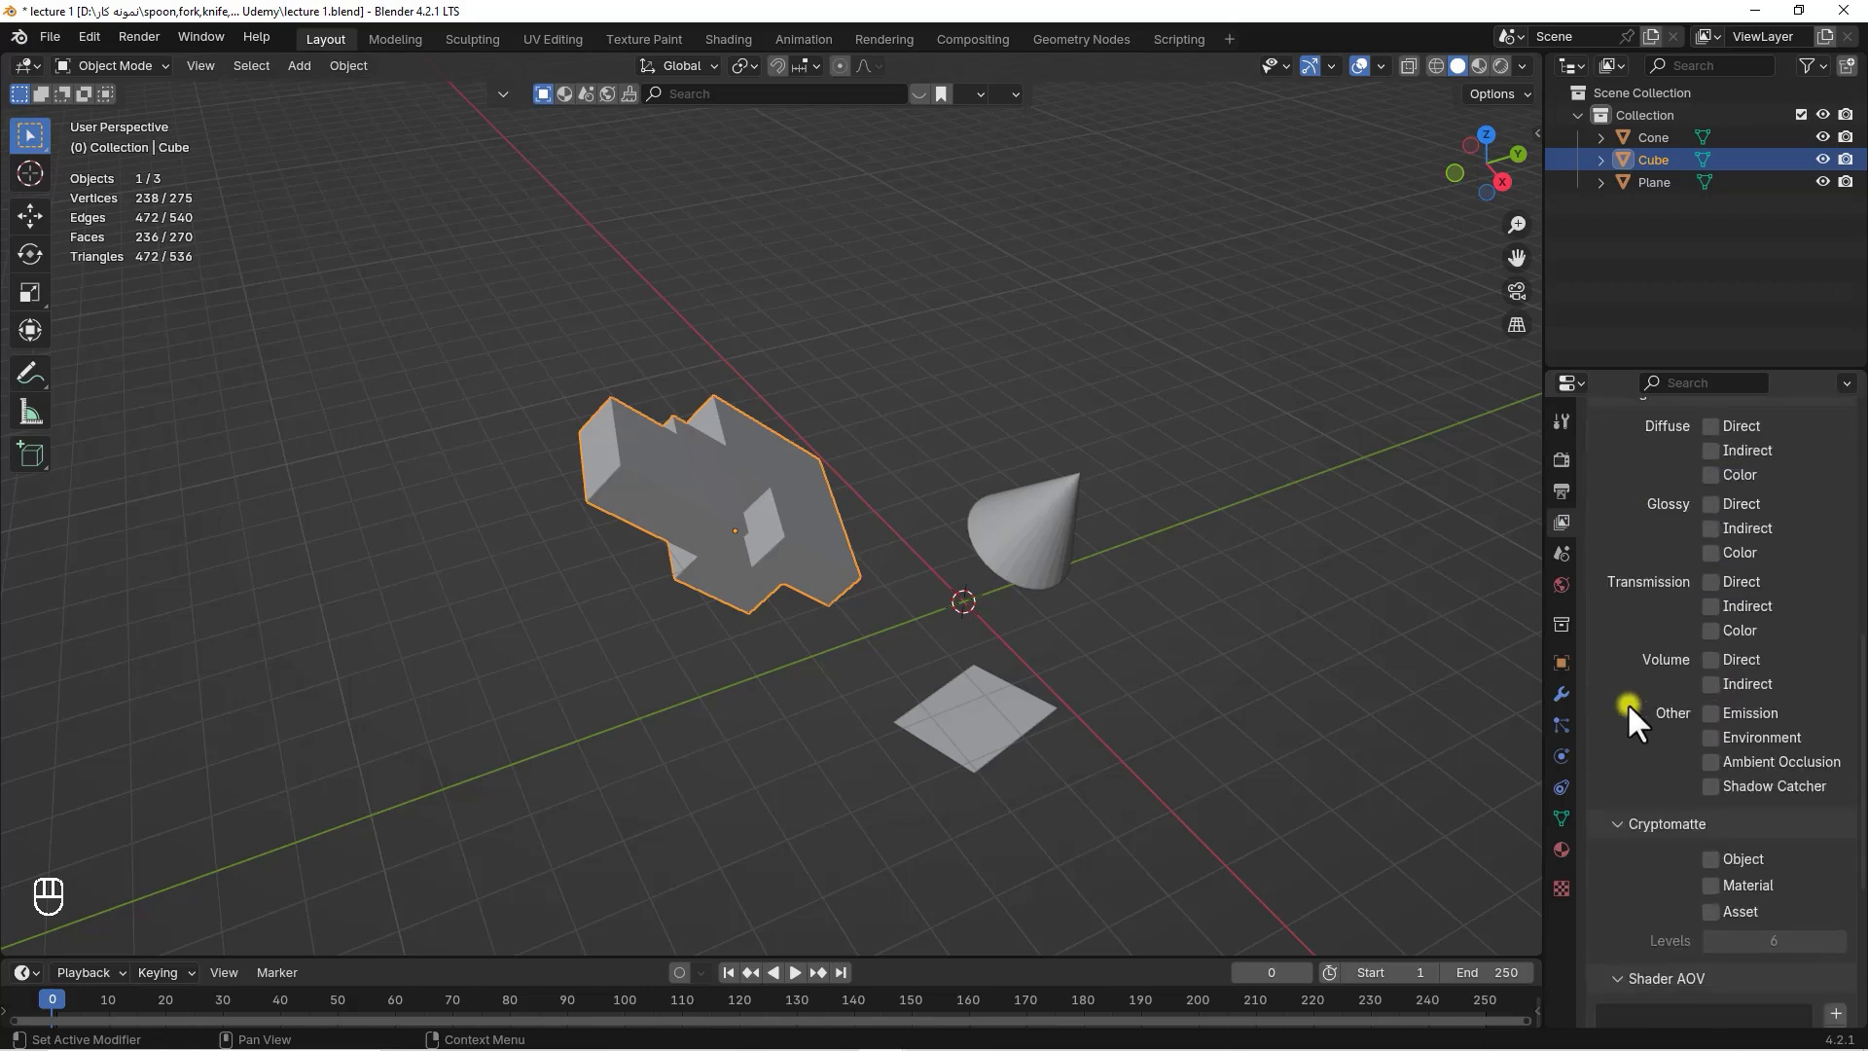
Examine the scene, world and collection properties, ending on the cube's object properties
{"action": "left_click", "coordinate": [1561, 552]}
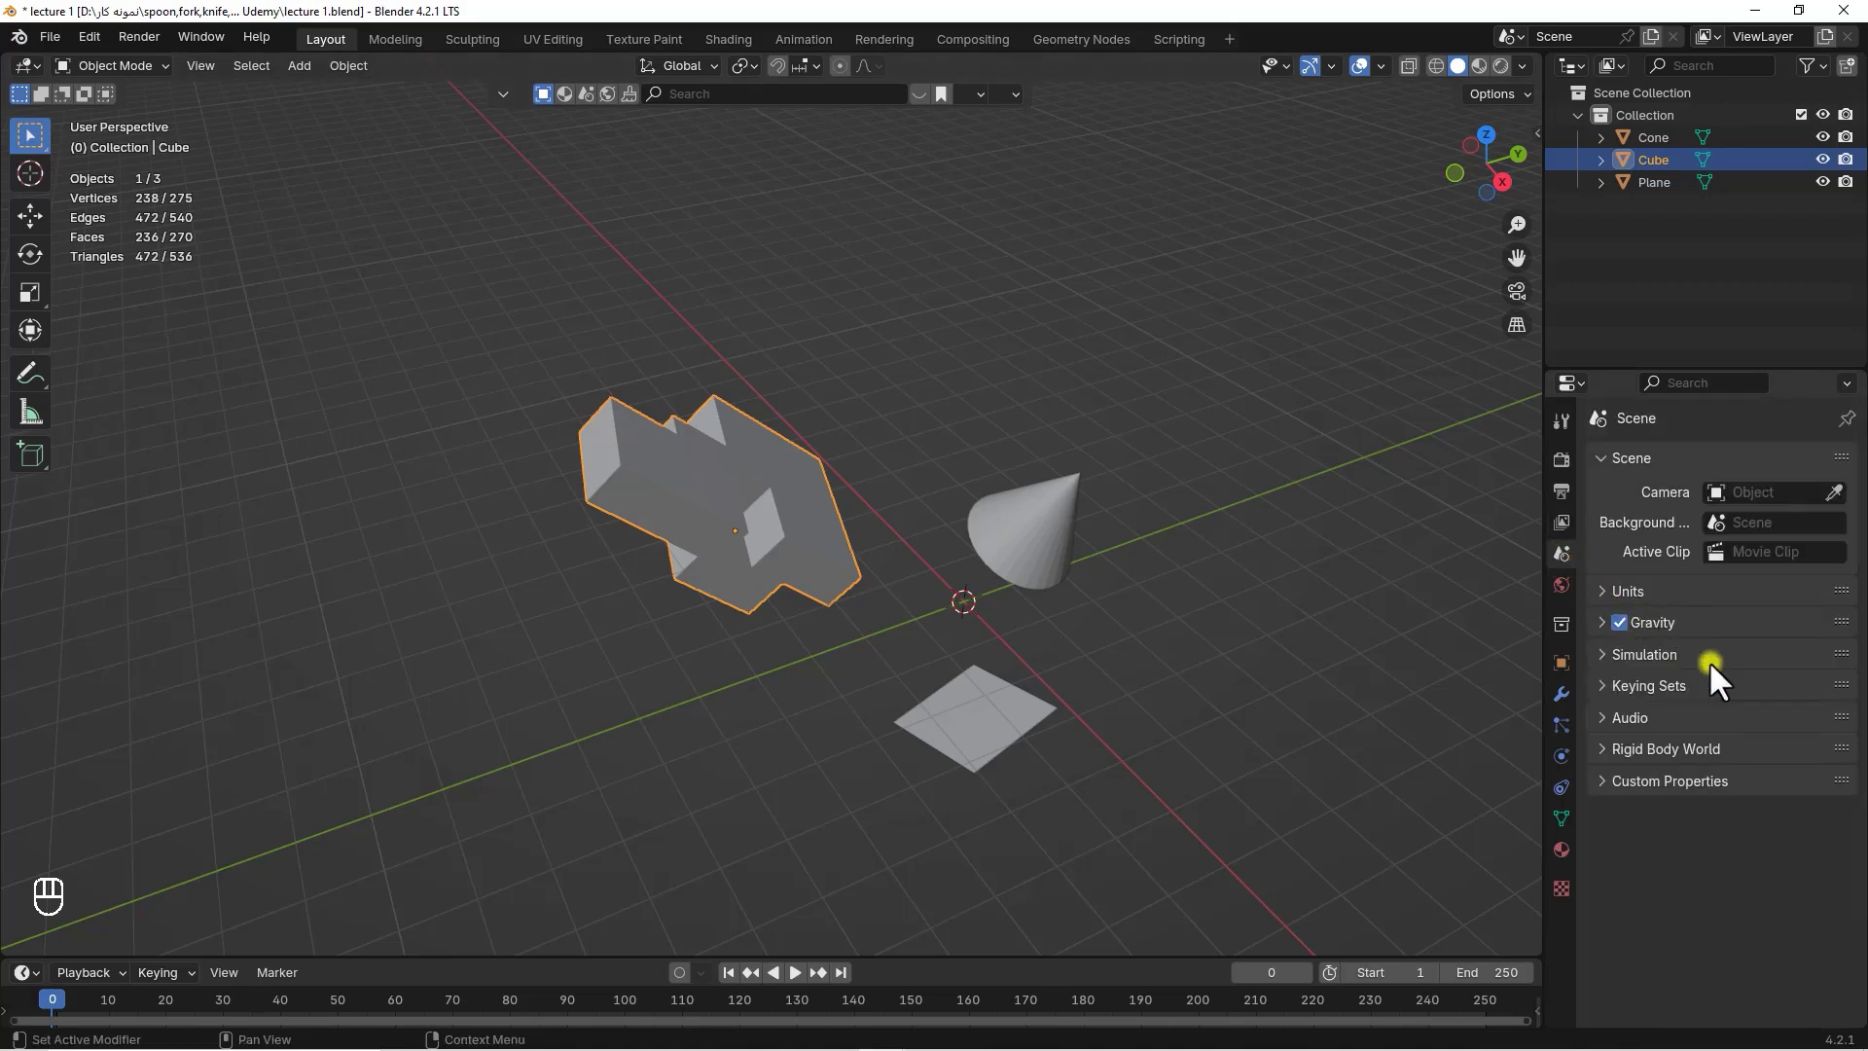
{"action": "left_click", "coordinate": [1561, 584]}
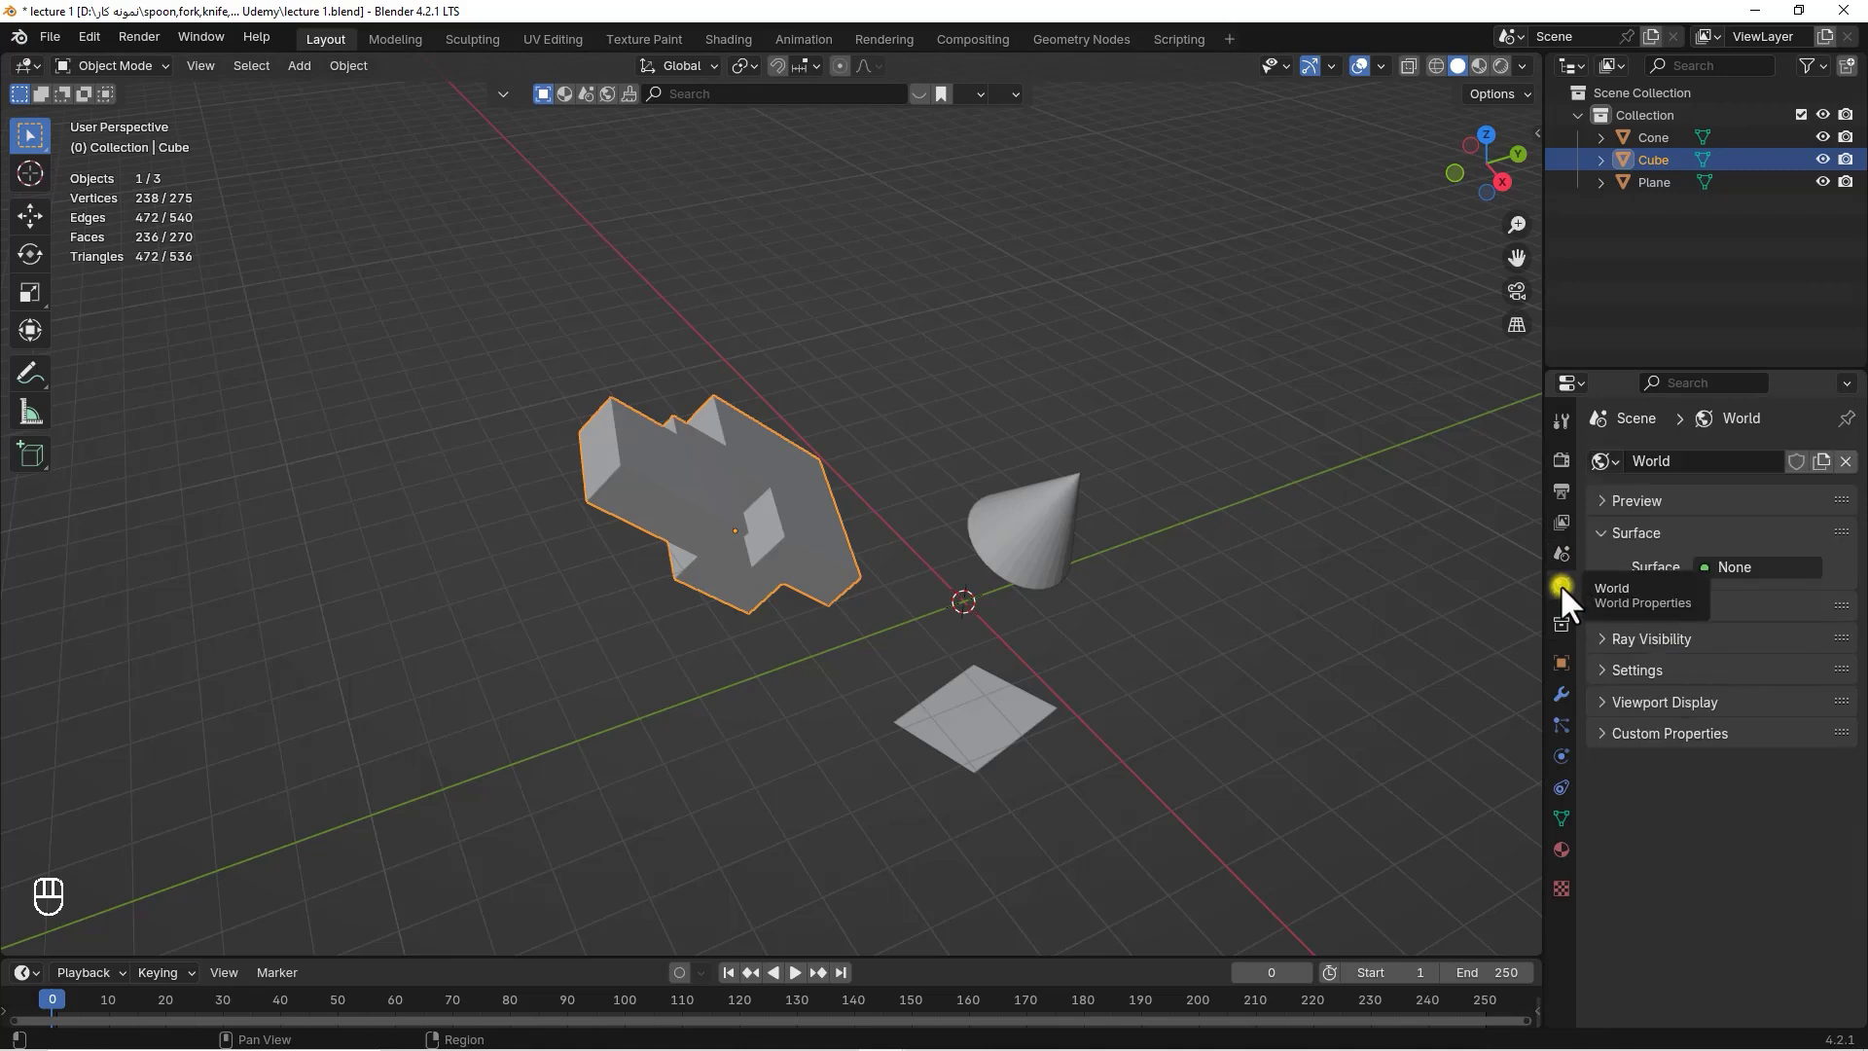
{"action": "left_click", "coordinate": [1561, 624]}
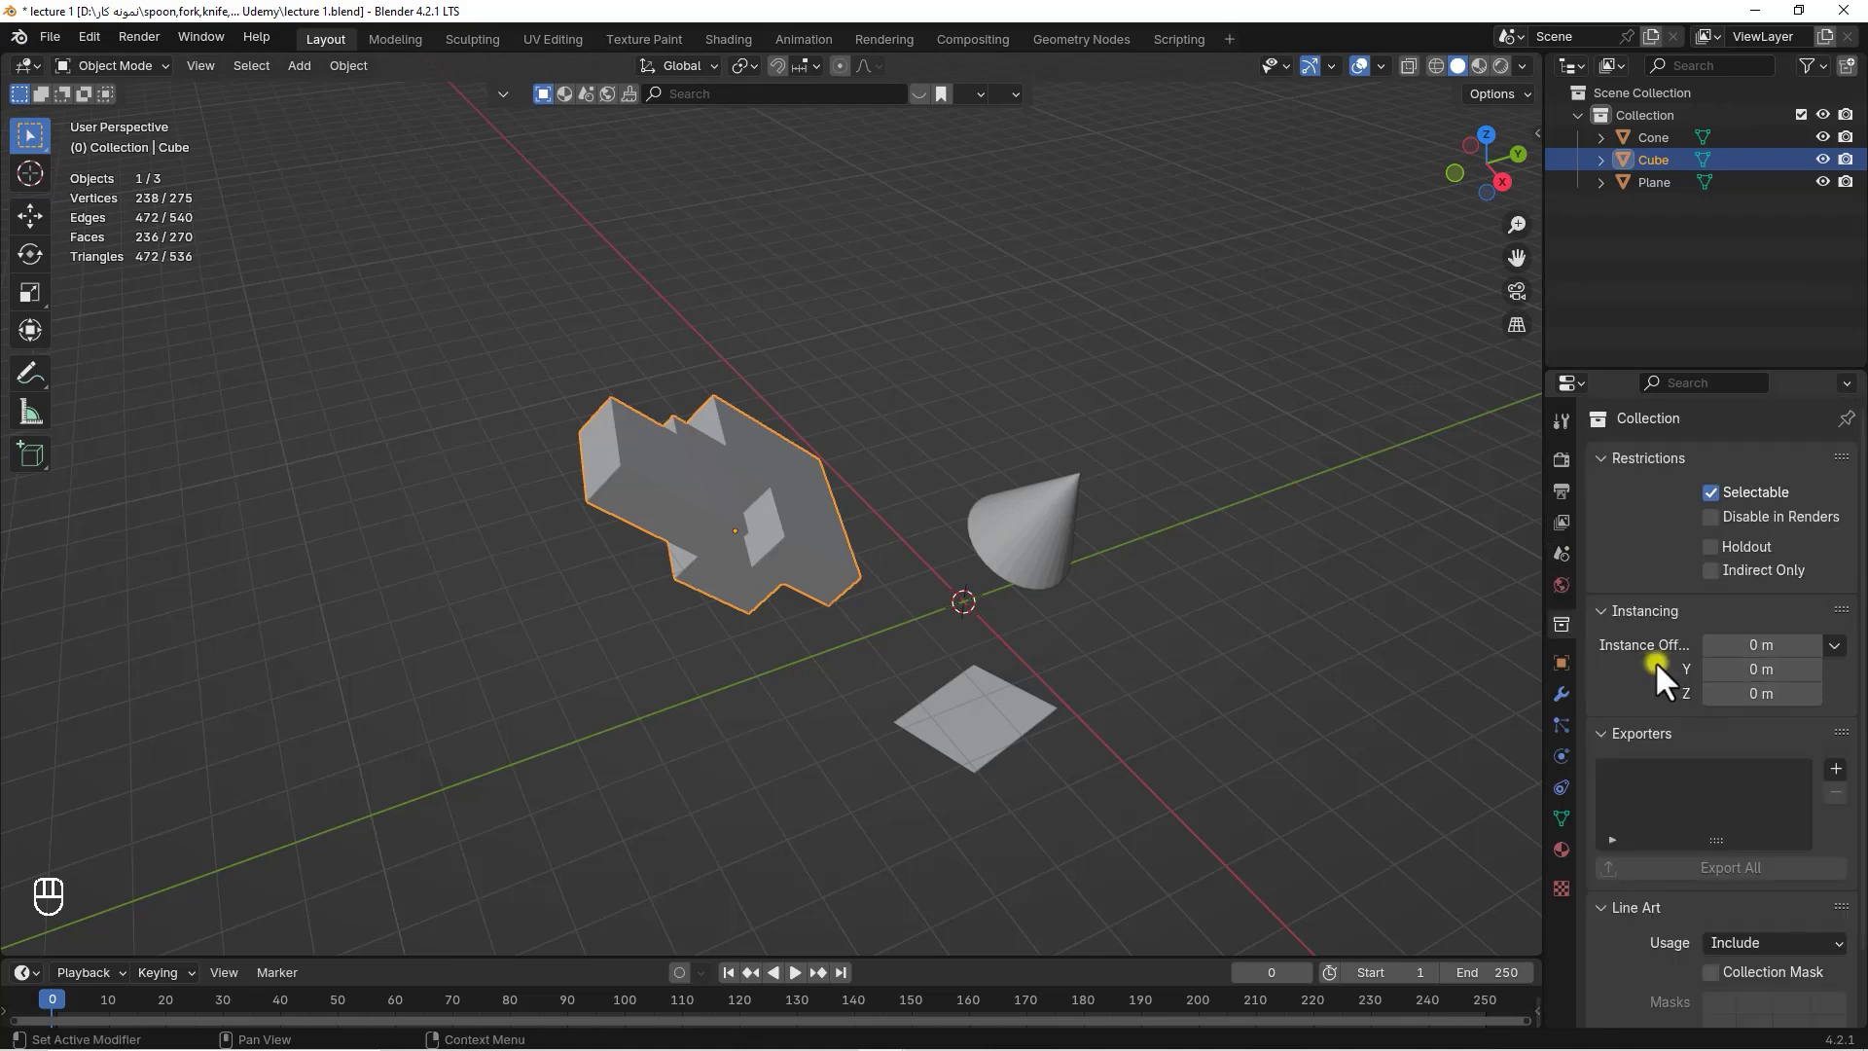
{"action": "left_click", "coordinate": [1560, 661]}
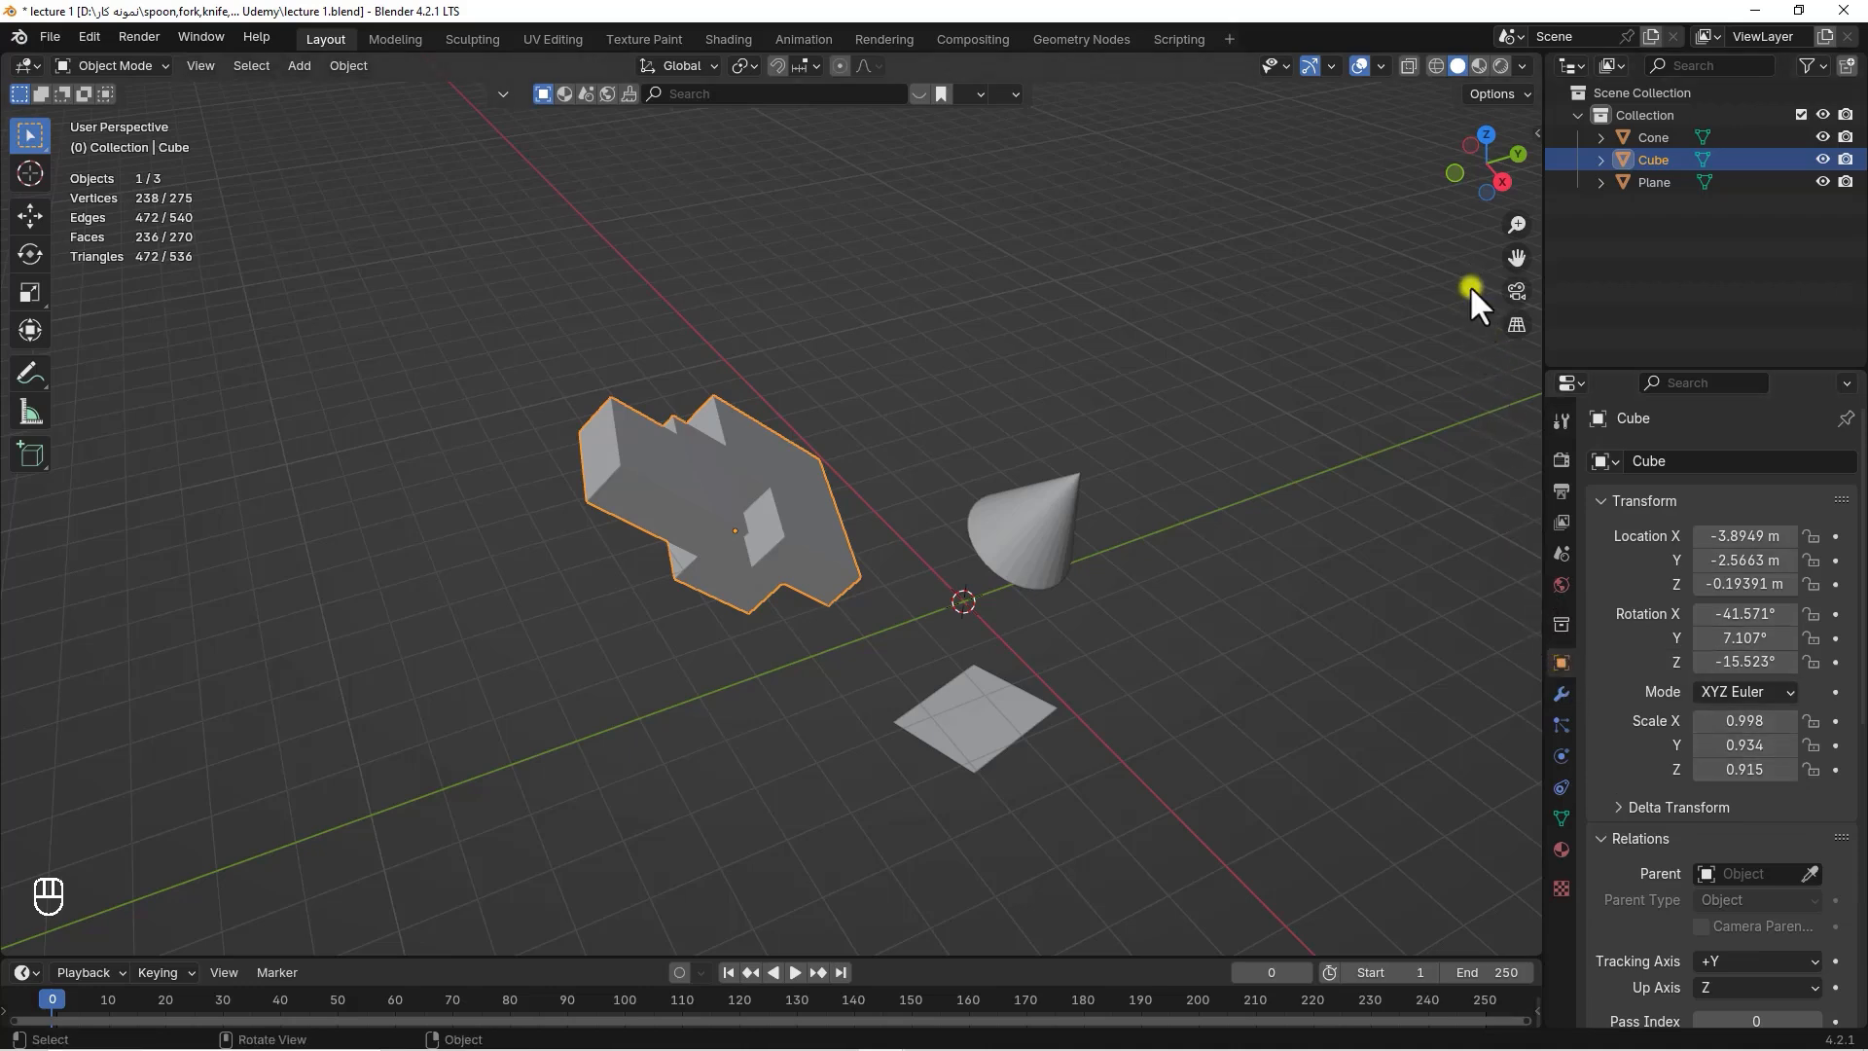
Show the cube's item transforms in the viewport sidebar and compare them with its object properties
{"action": "key", "text": "n"}
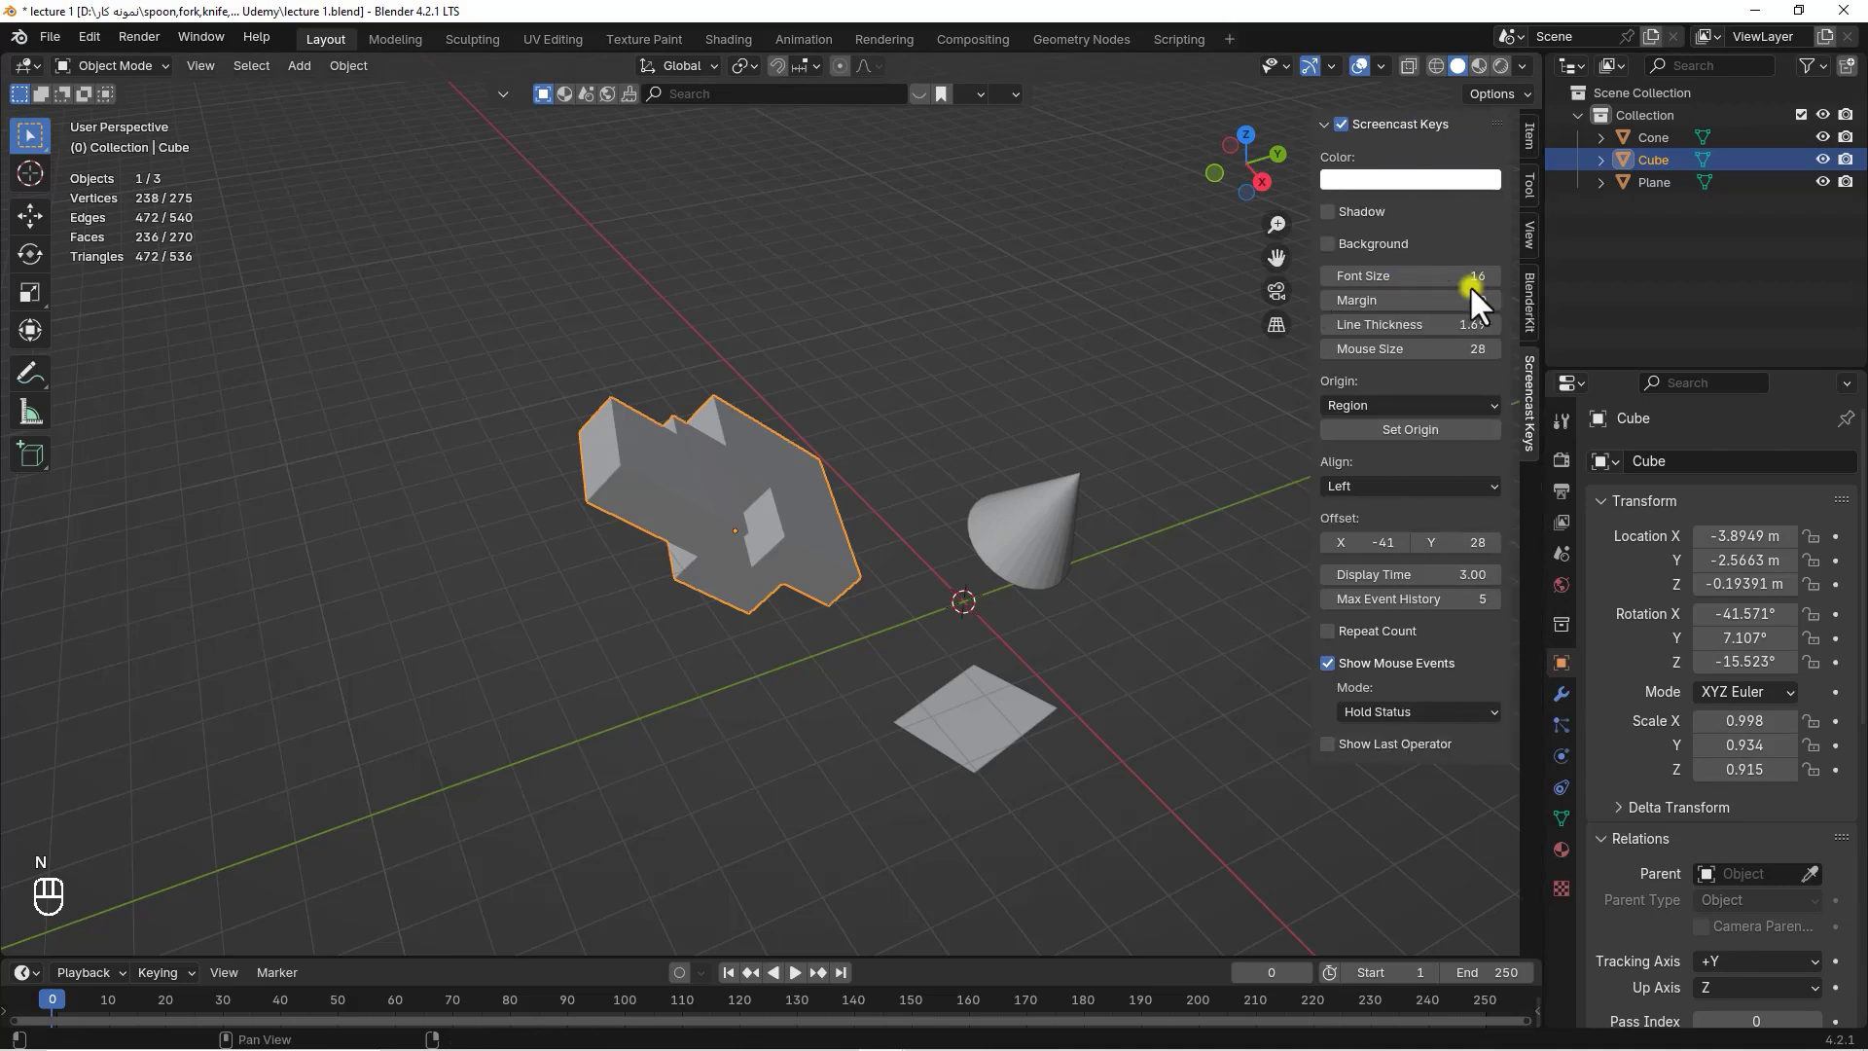
{"action": "left_click", "coordinate": [1530, 134]}
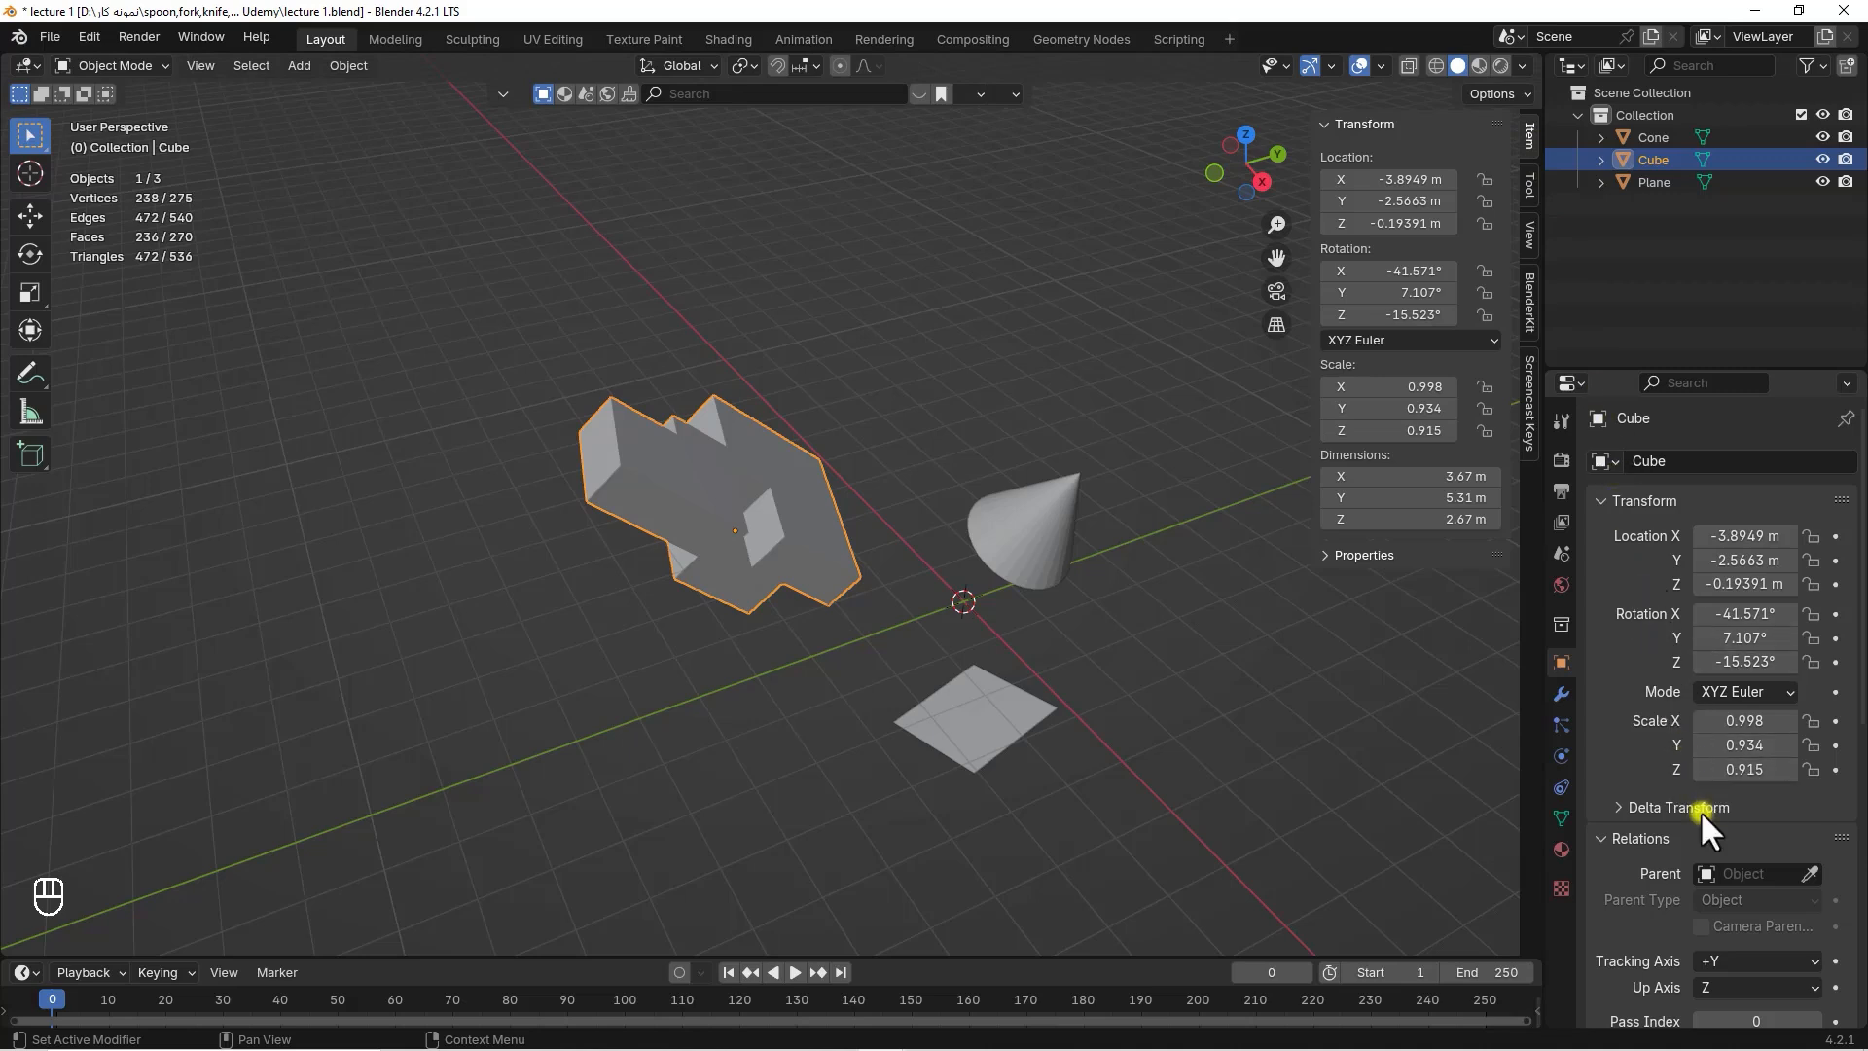
{"action": "scroll", "coordinate": [1701, 810], "scroll_direction": "down", "scroll_amount": 12}
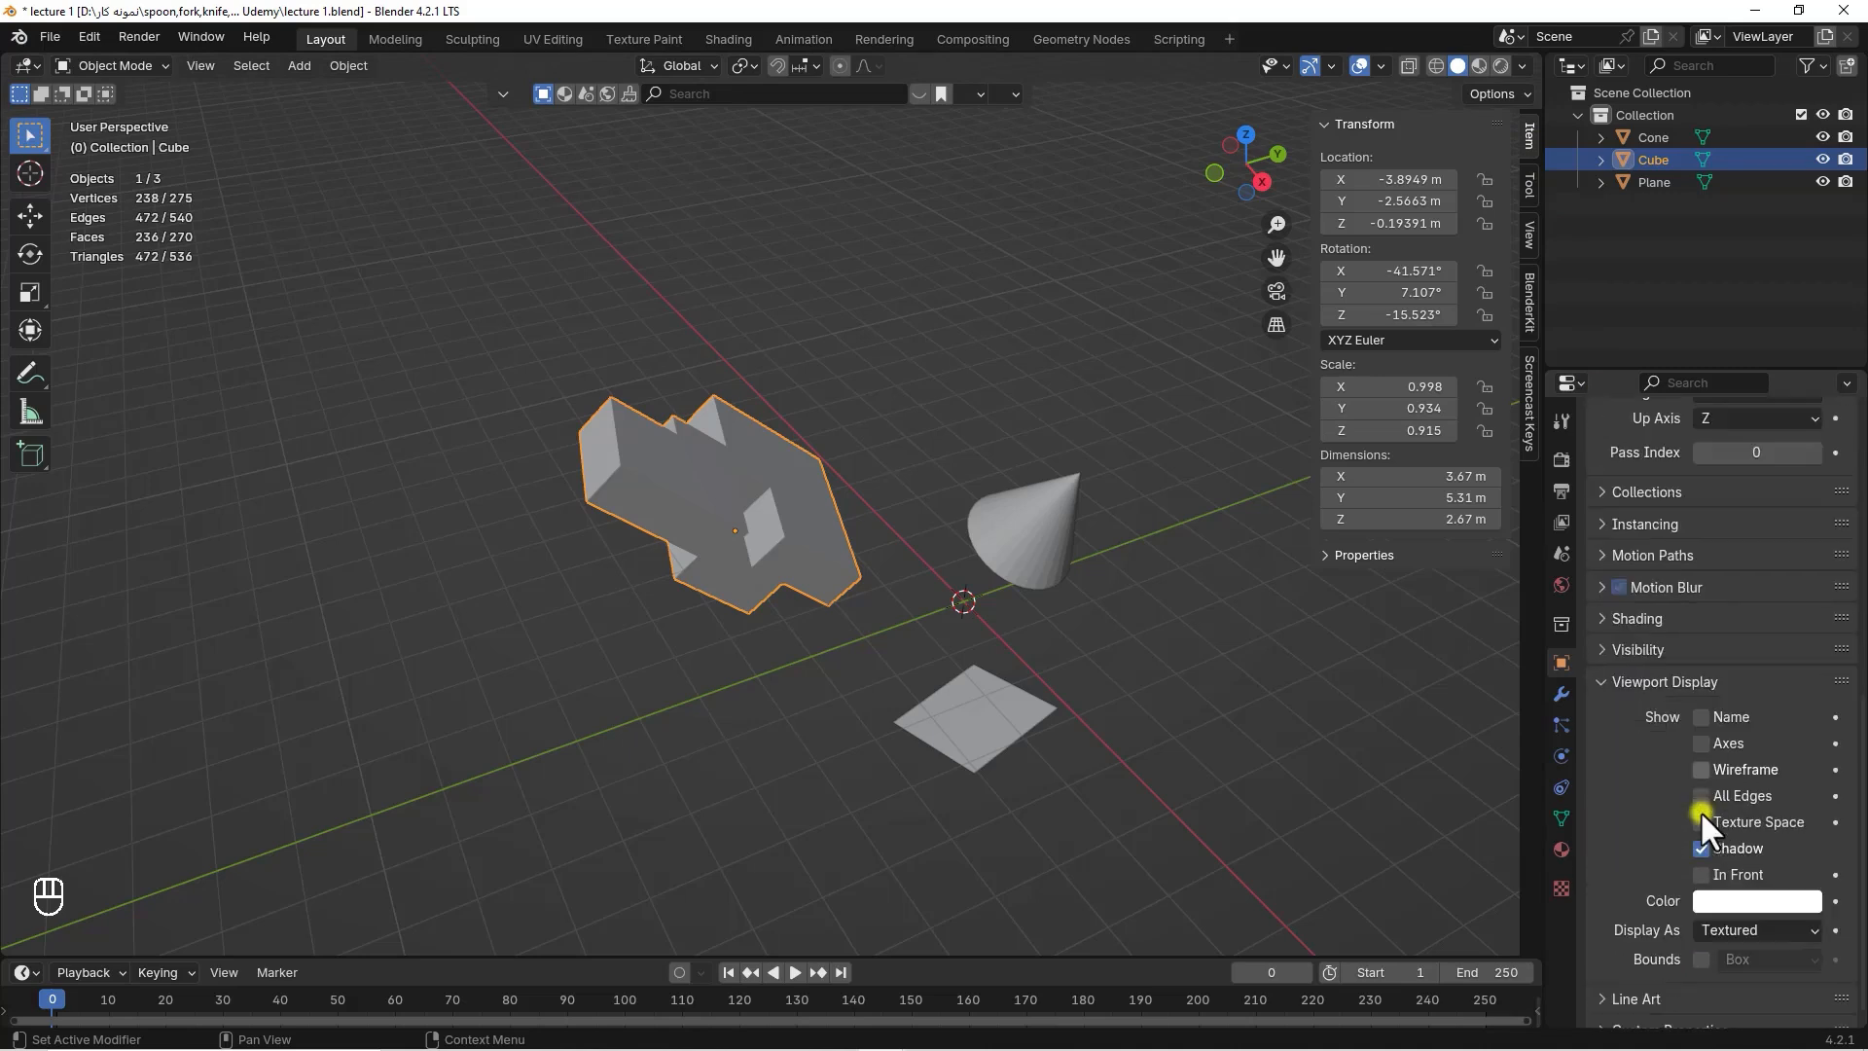
{"action": "scroll", "coordinate": [1701, 810], "scroll_direction": "up", "scroll_amount": 10}
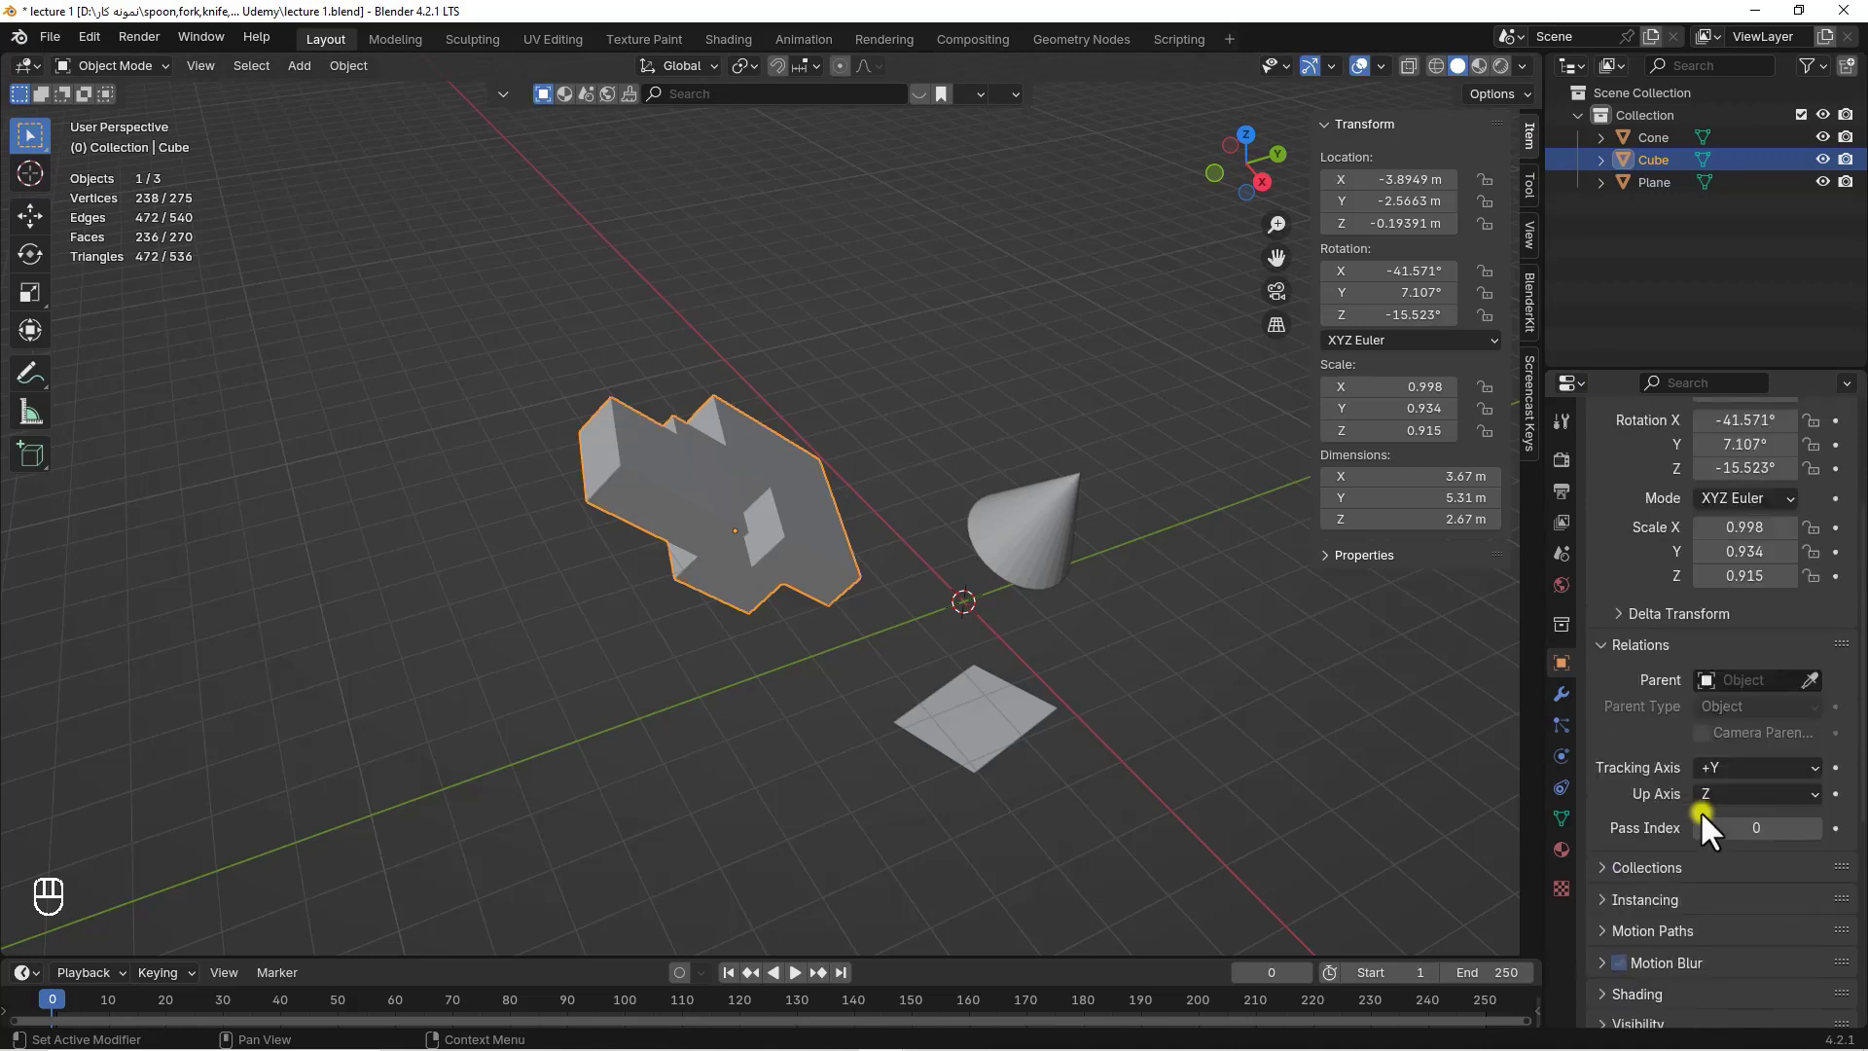
{"action": "scroll", "coordinate": [1700, 810], "scroll_direction": "up", "scroll_amount": 5}
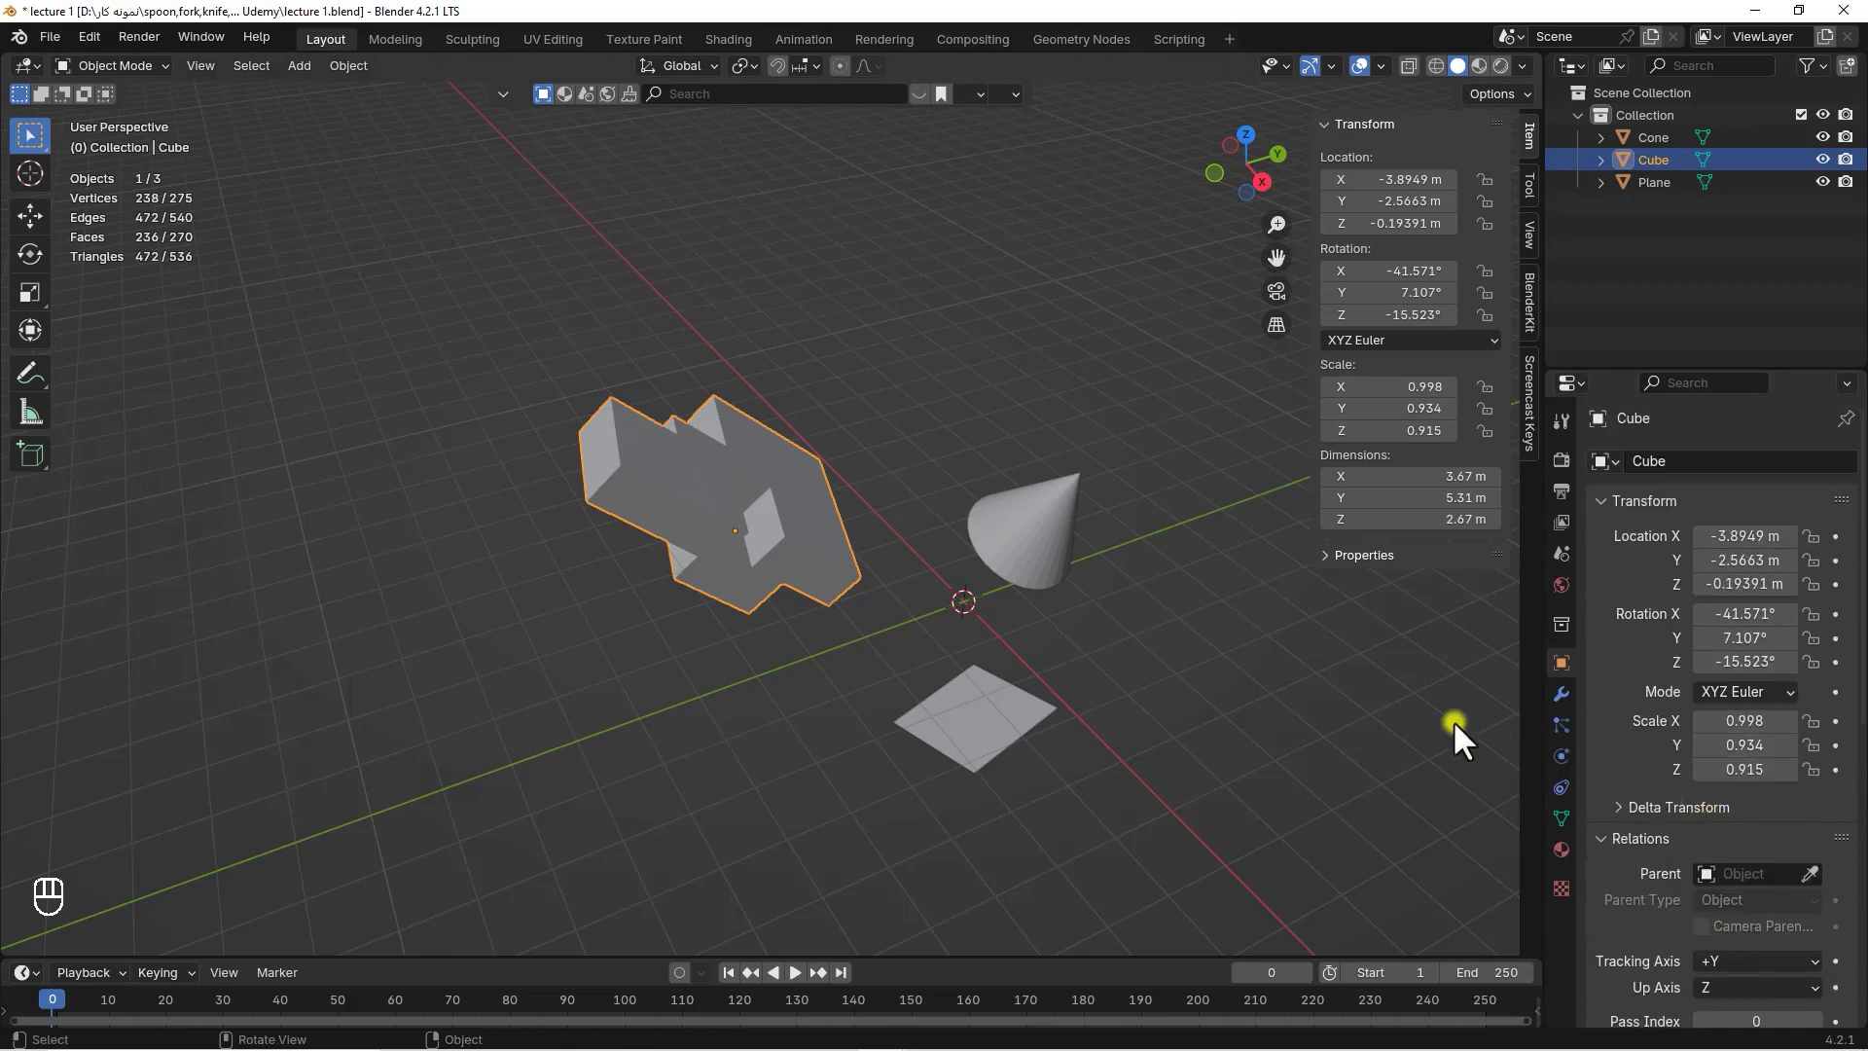
Rotate the cube freehand about the view axis by about -74.6°
{"action": "left_click", "coordinate": [782, 475]}
{"action": "key", "text": "r"}
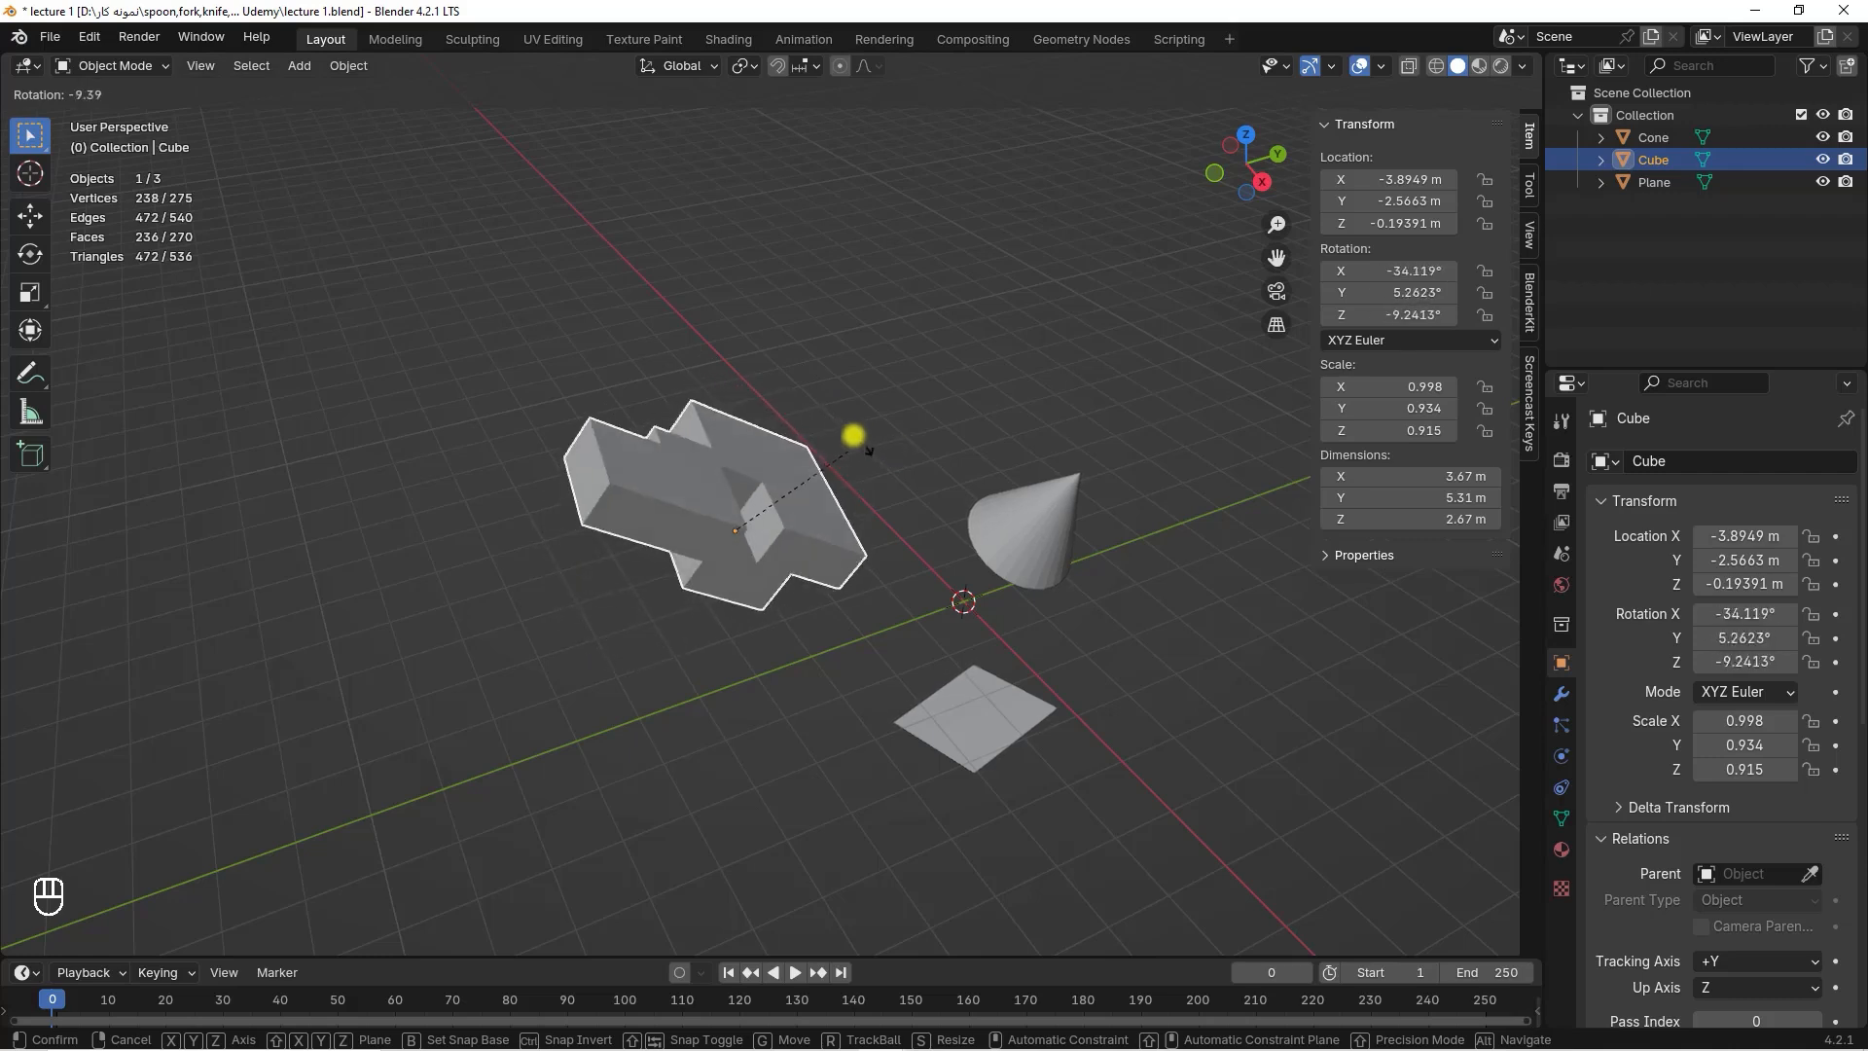
{"action": "left_click", "coordinate": [704, 370]}
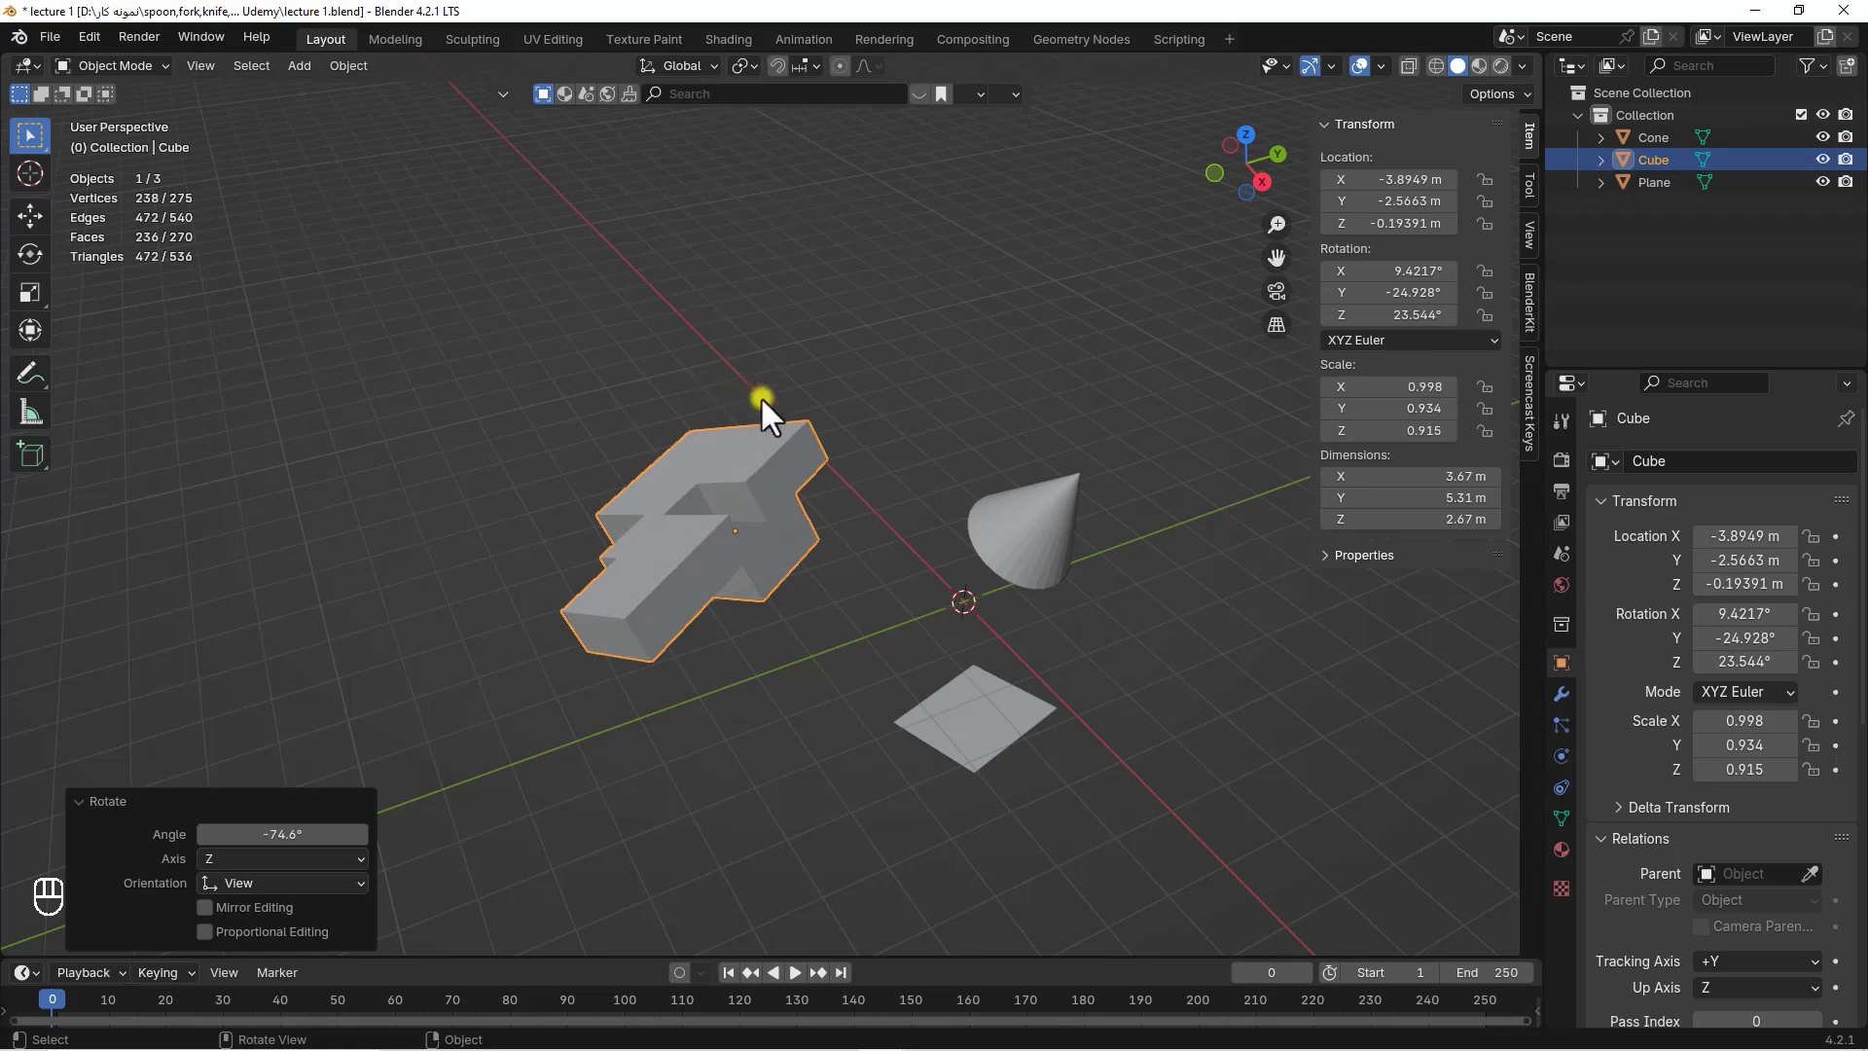
Scale the cone up slightly and uniformly
{"action": "left_click", "coordinate": [1014, 523]}
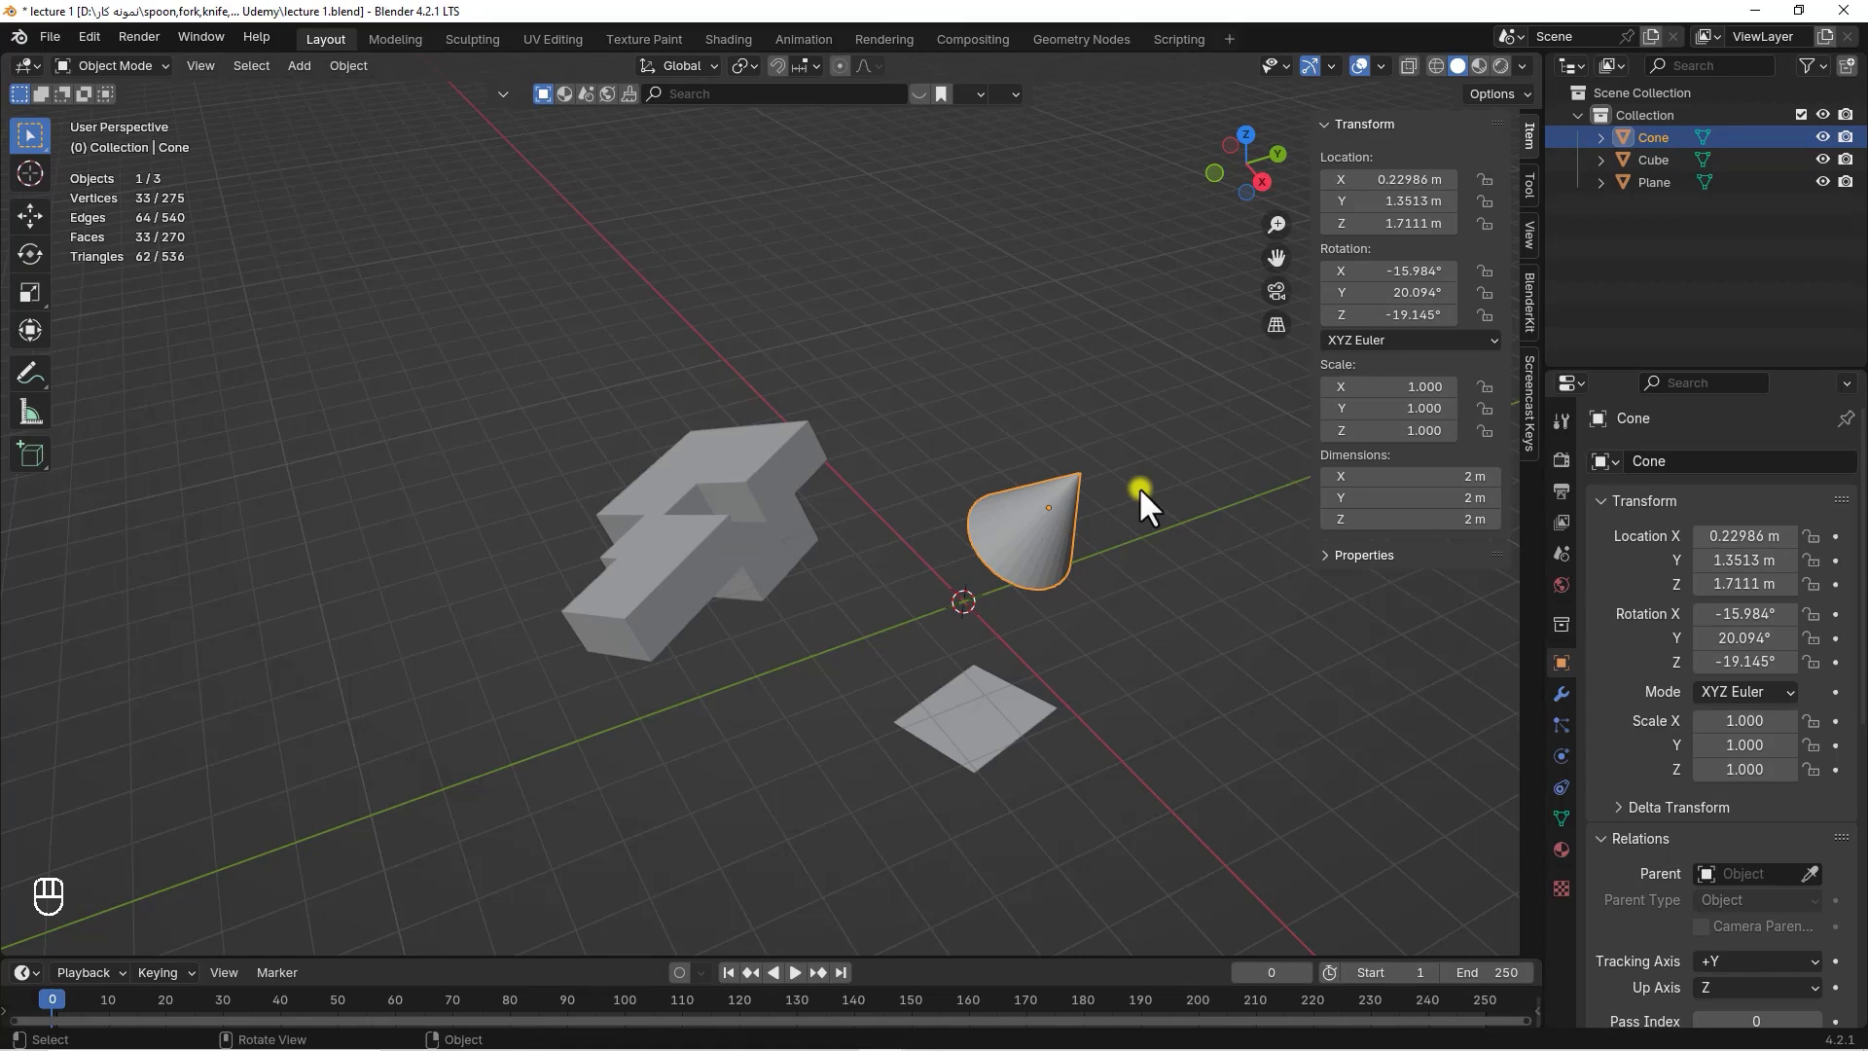
{"action": "key", "text": "s"}
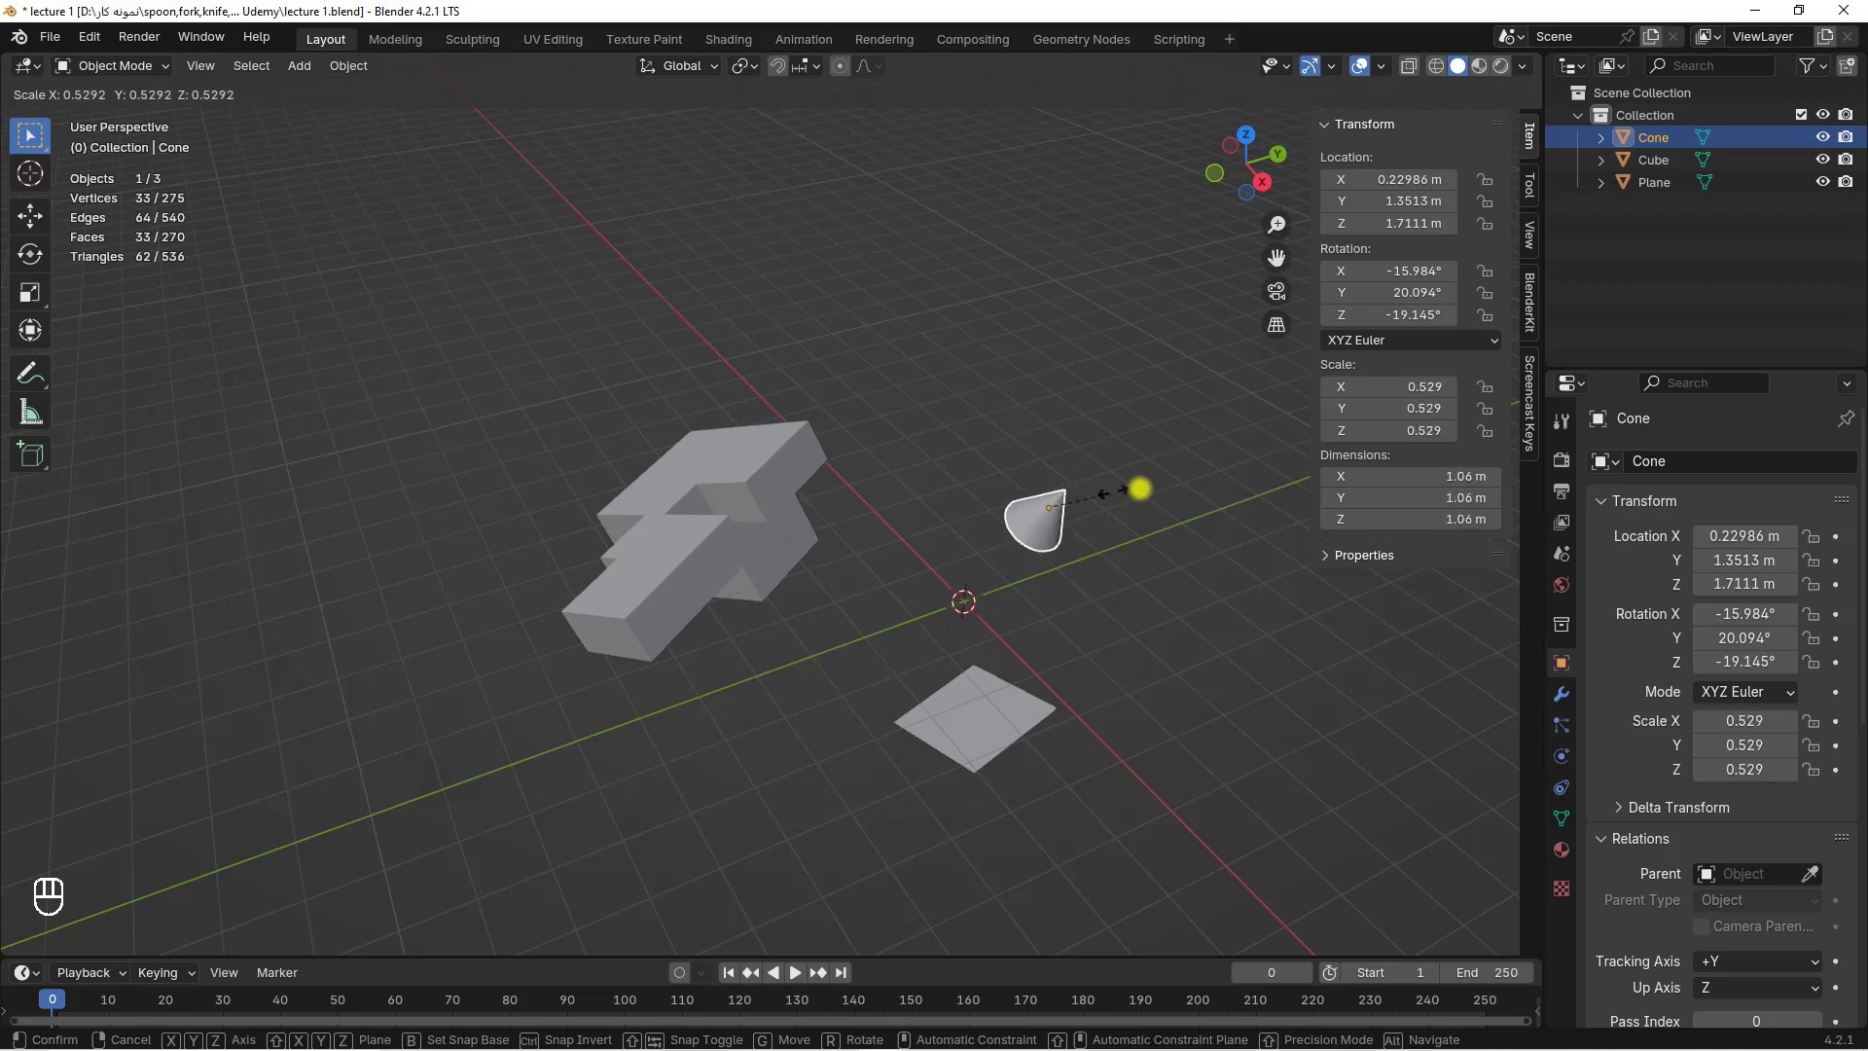
{"action": "right_click", "coordinate": [1140, 488]}
Move the plane freehand by about -3.85 m in X, 1.53 m in Y and 5.77 m in Z
{"action": "left_click", "coordinate": [973, 712]}
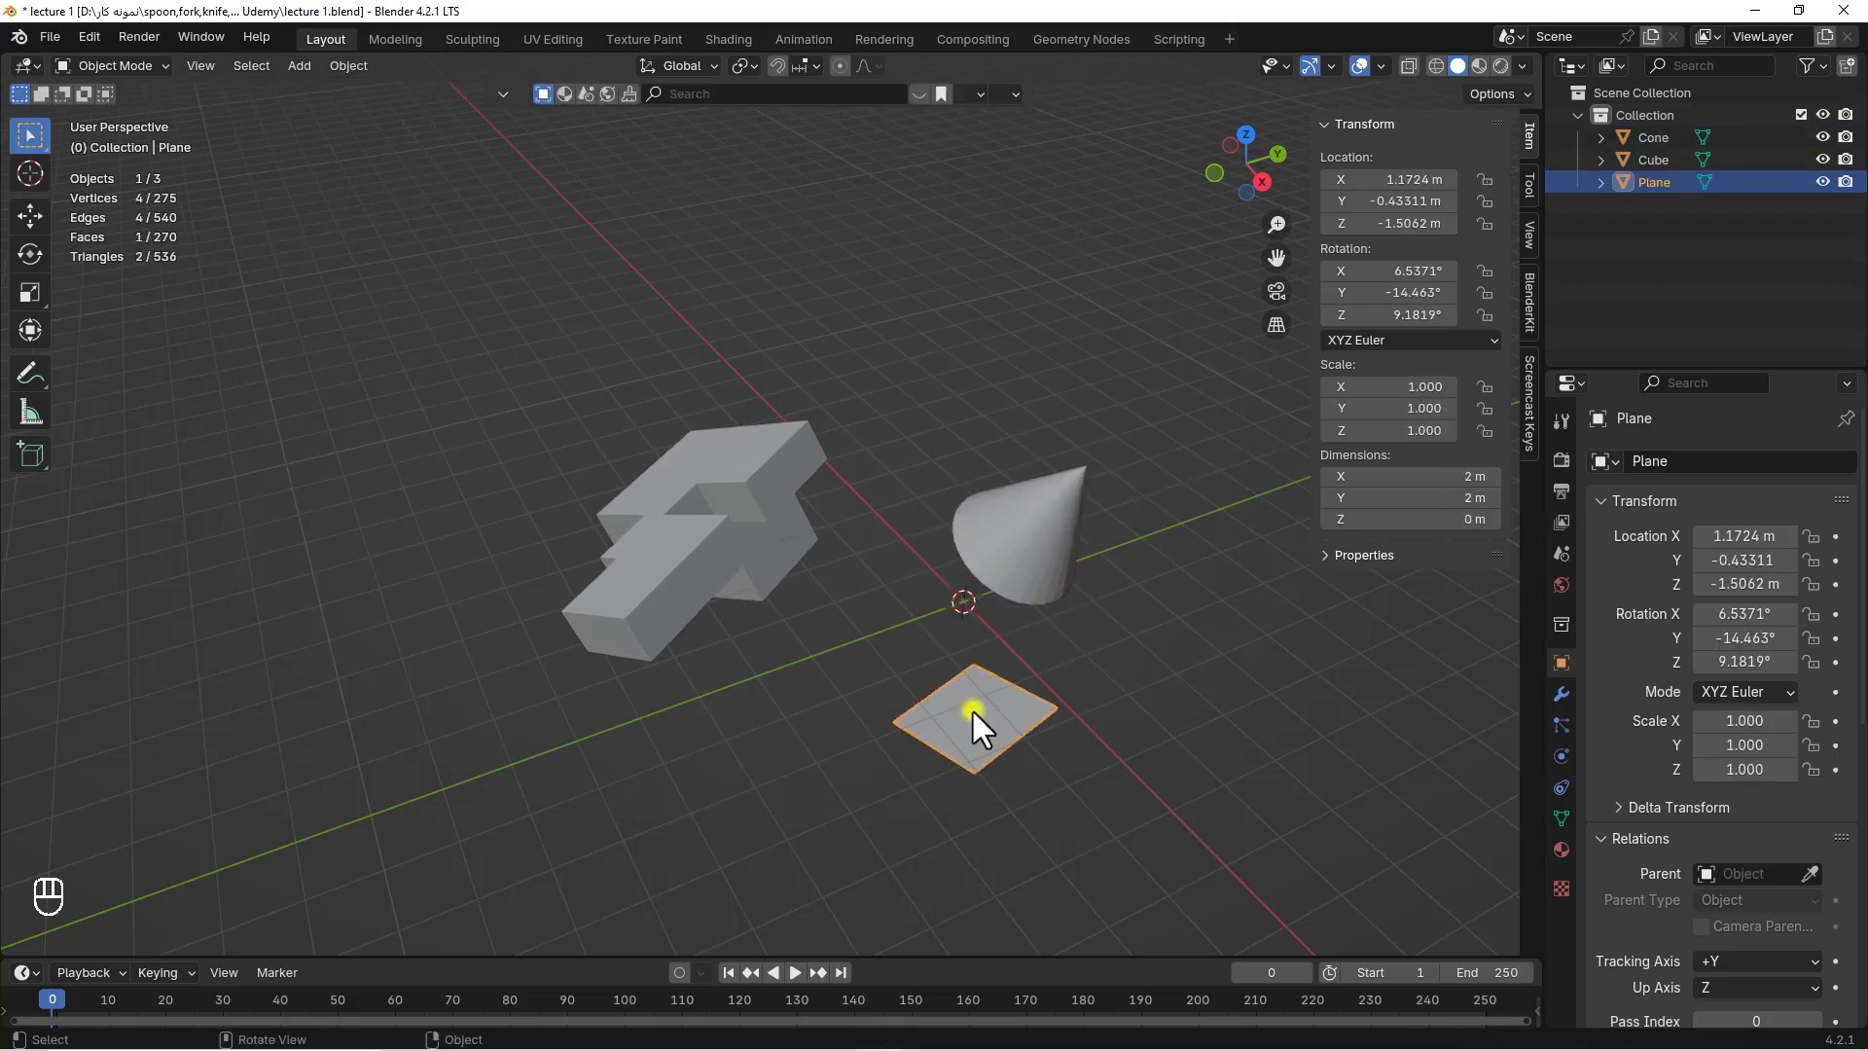
{"action": "key", "text": "g"}
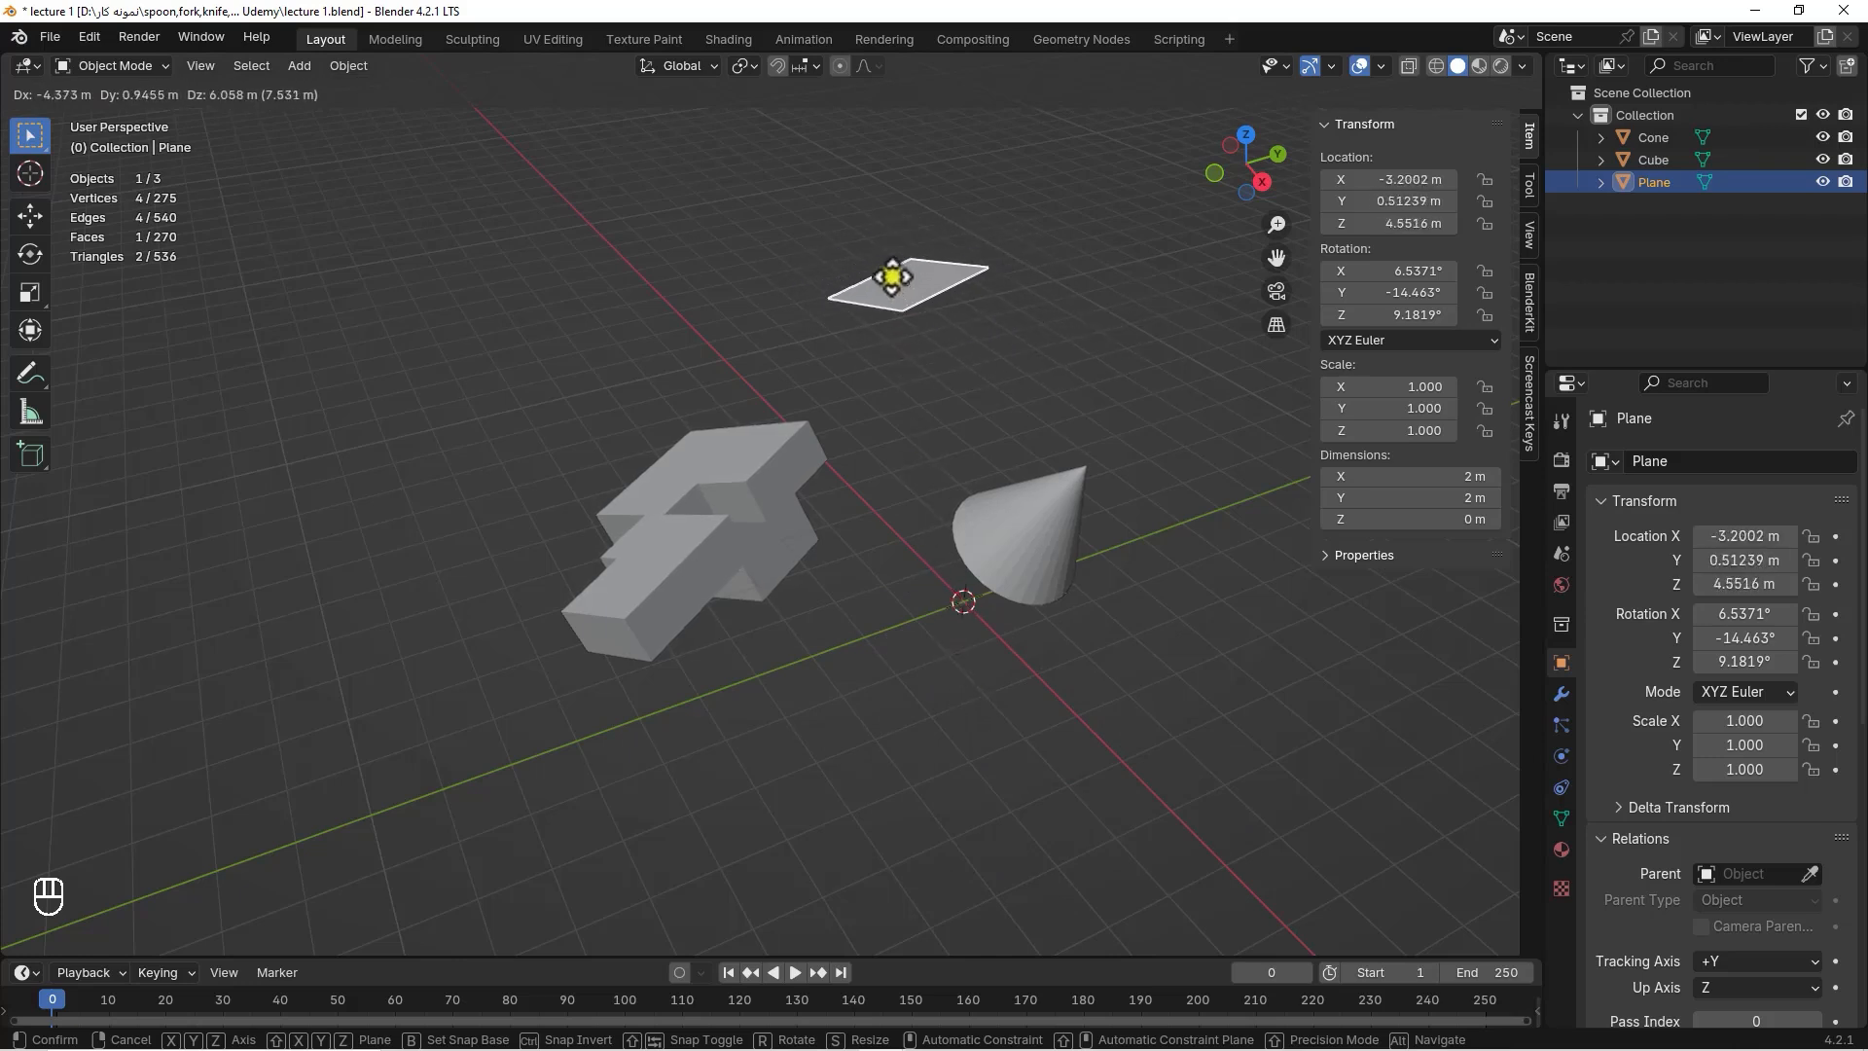
{"action": "left_click", "coordinate": [950, 300]}
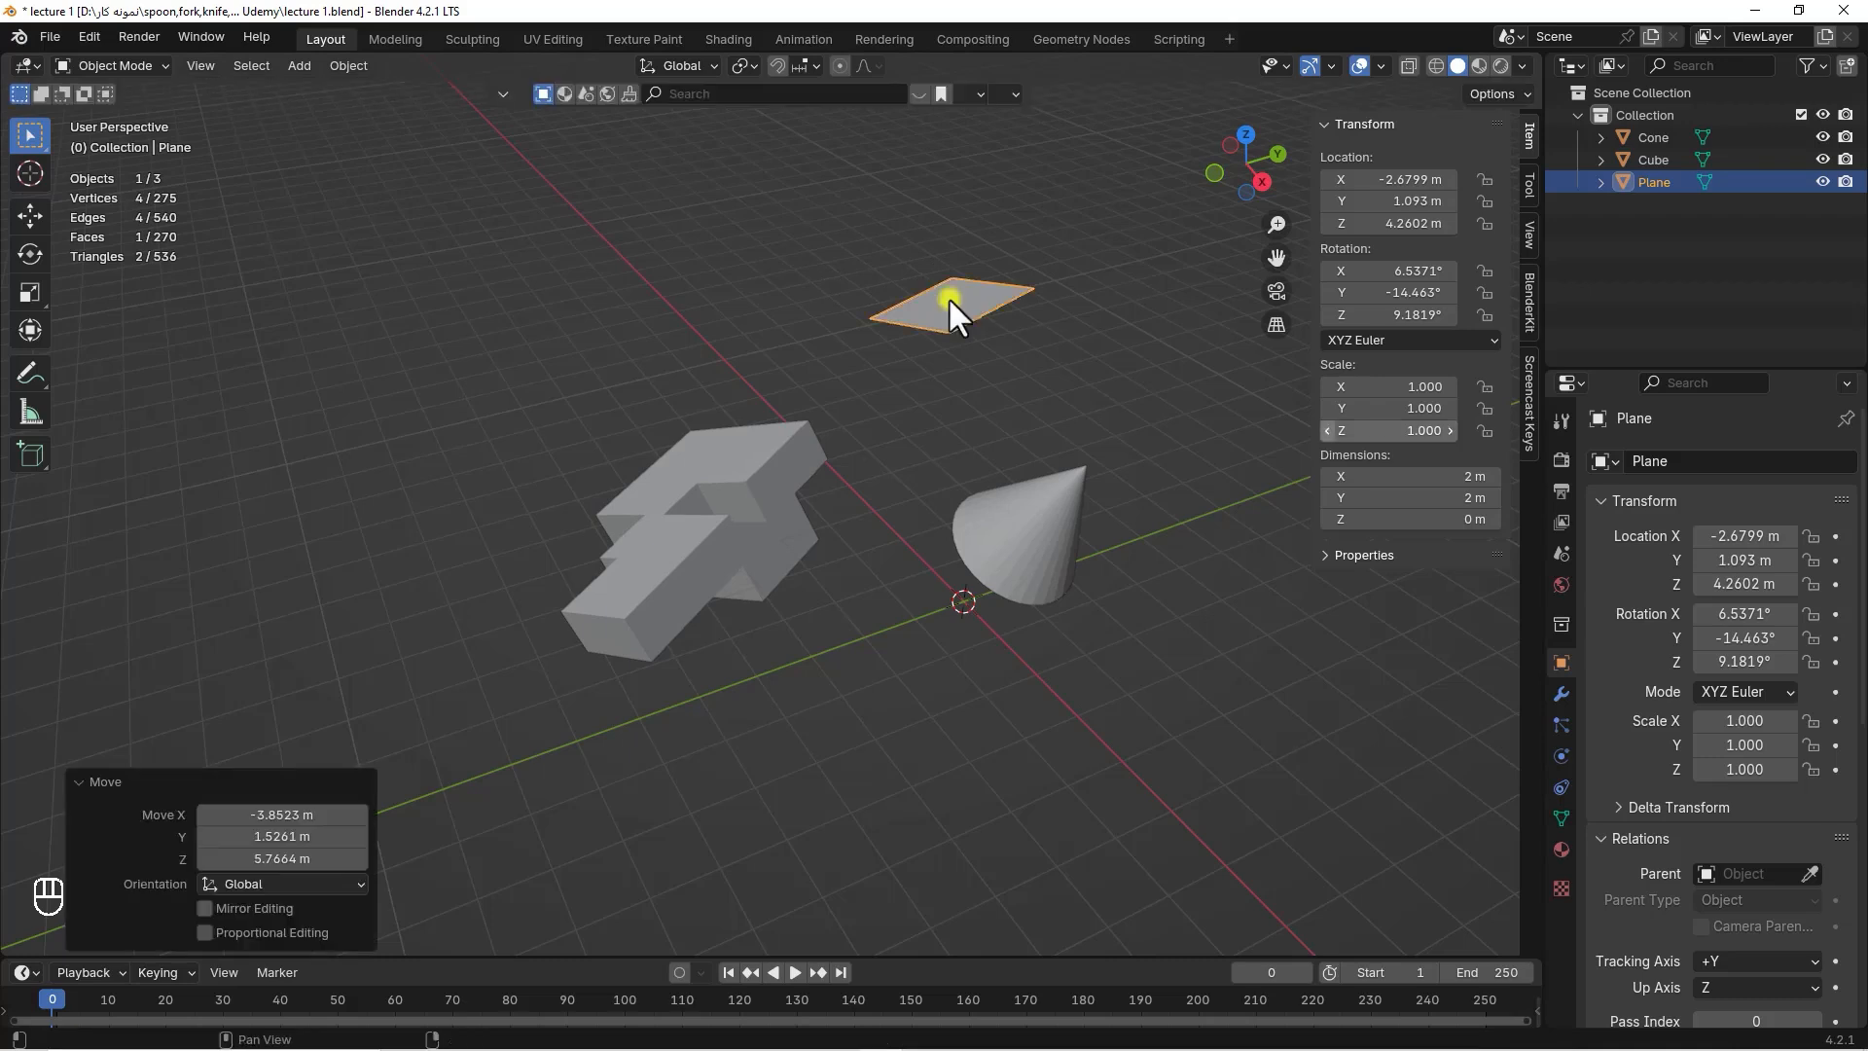
Examine the plane's modifier properties and particle system properties
{"action": "left_click", "coordinate": [1558, 695]}
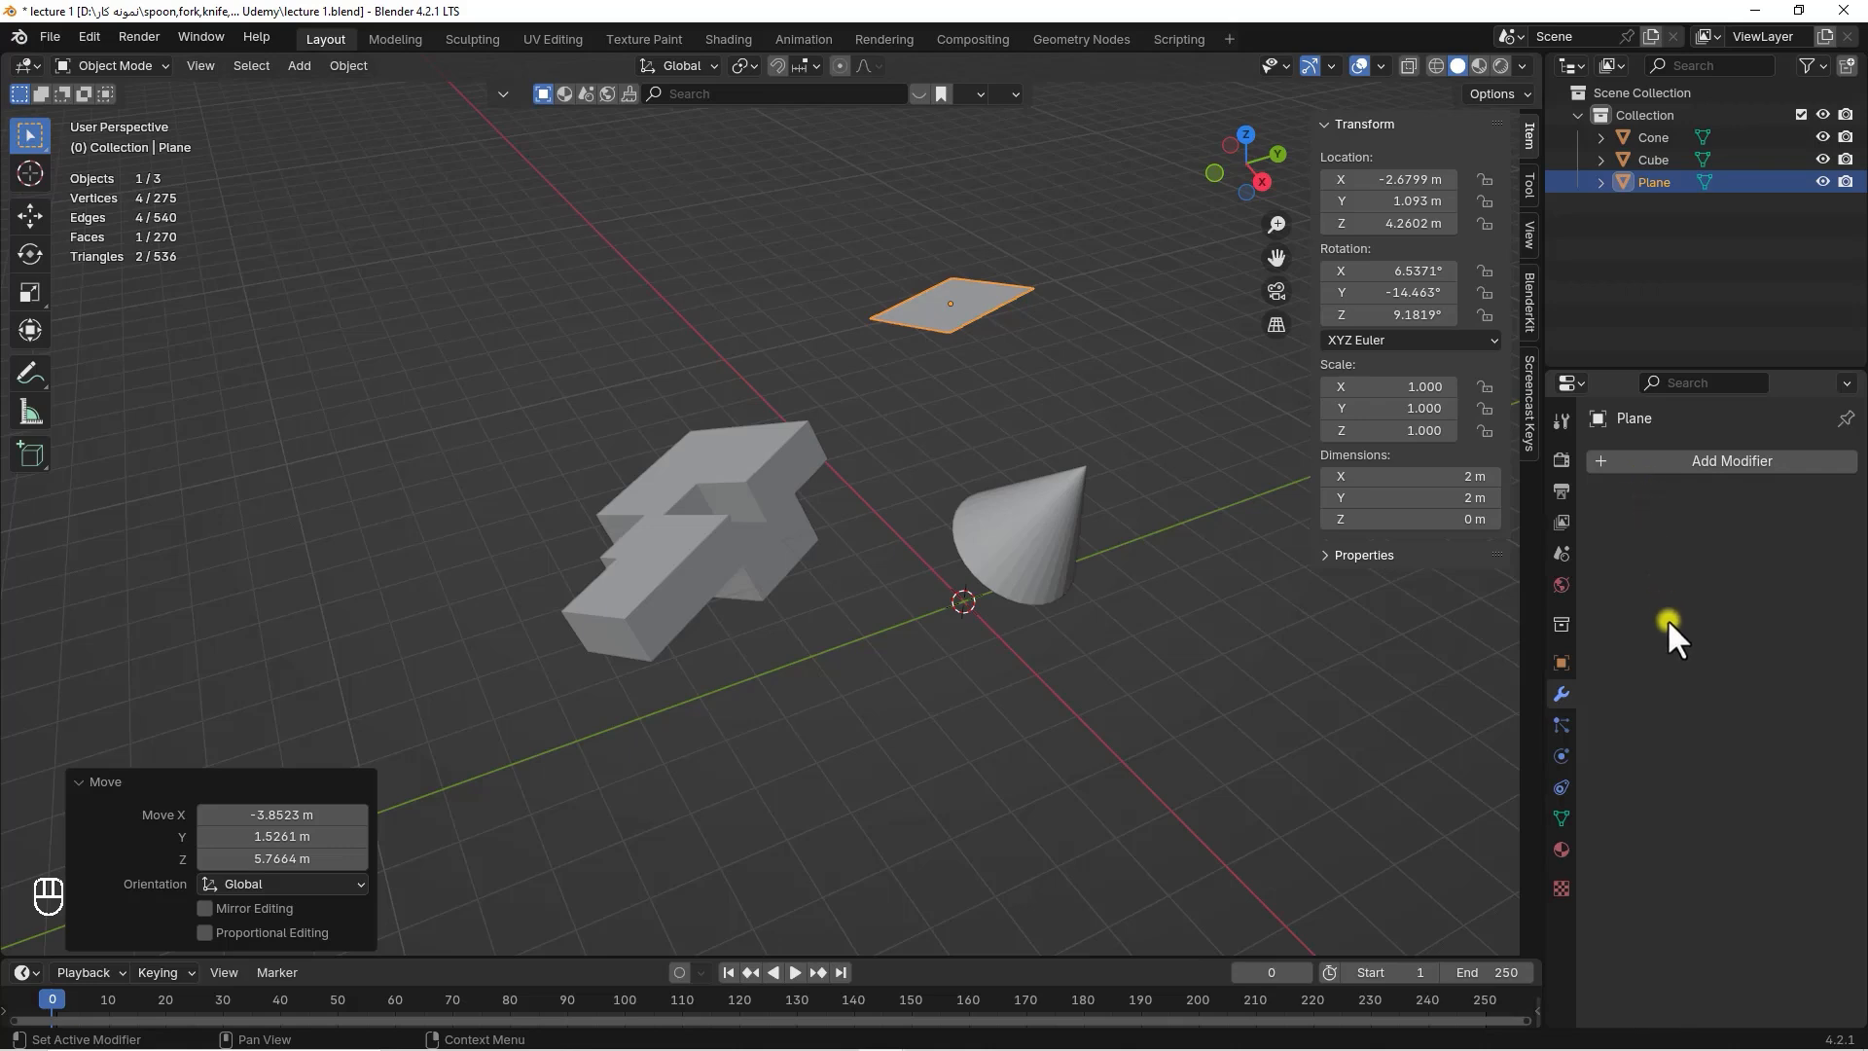
{"action": "left_click", "coordinate": [1559, 727]}
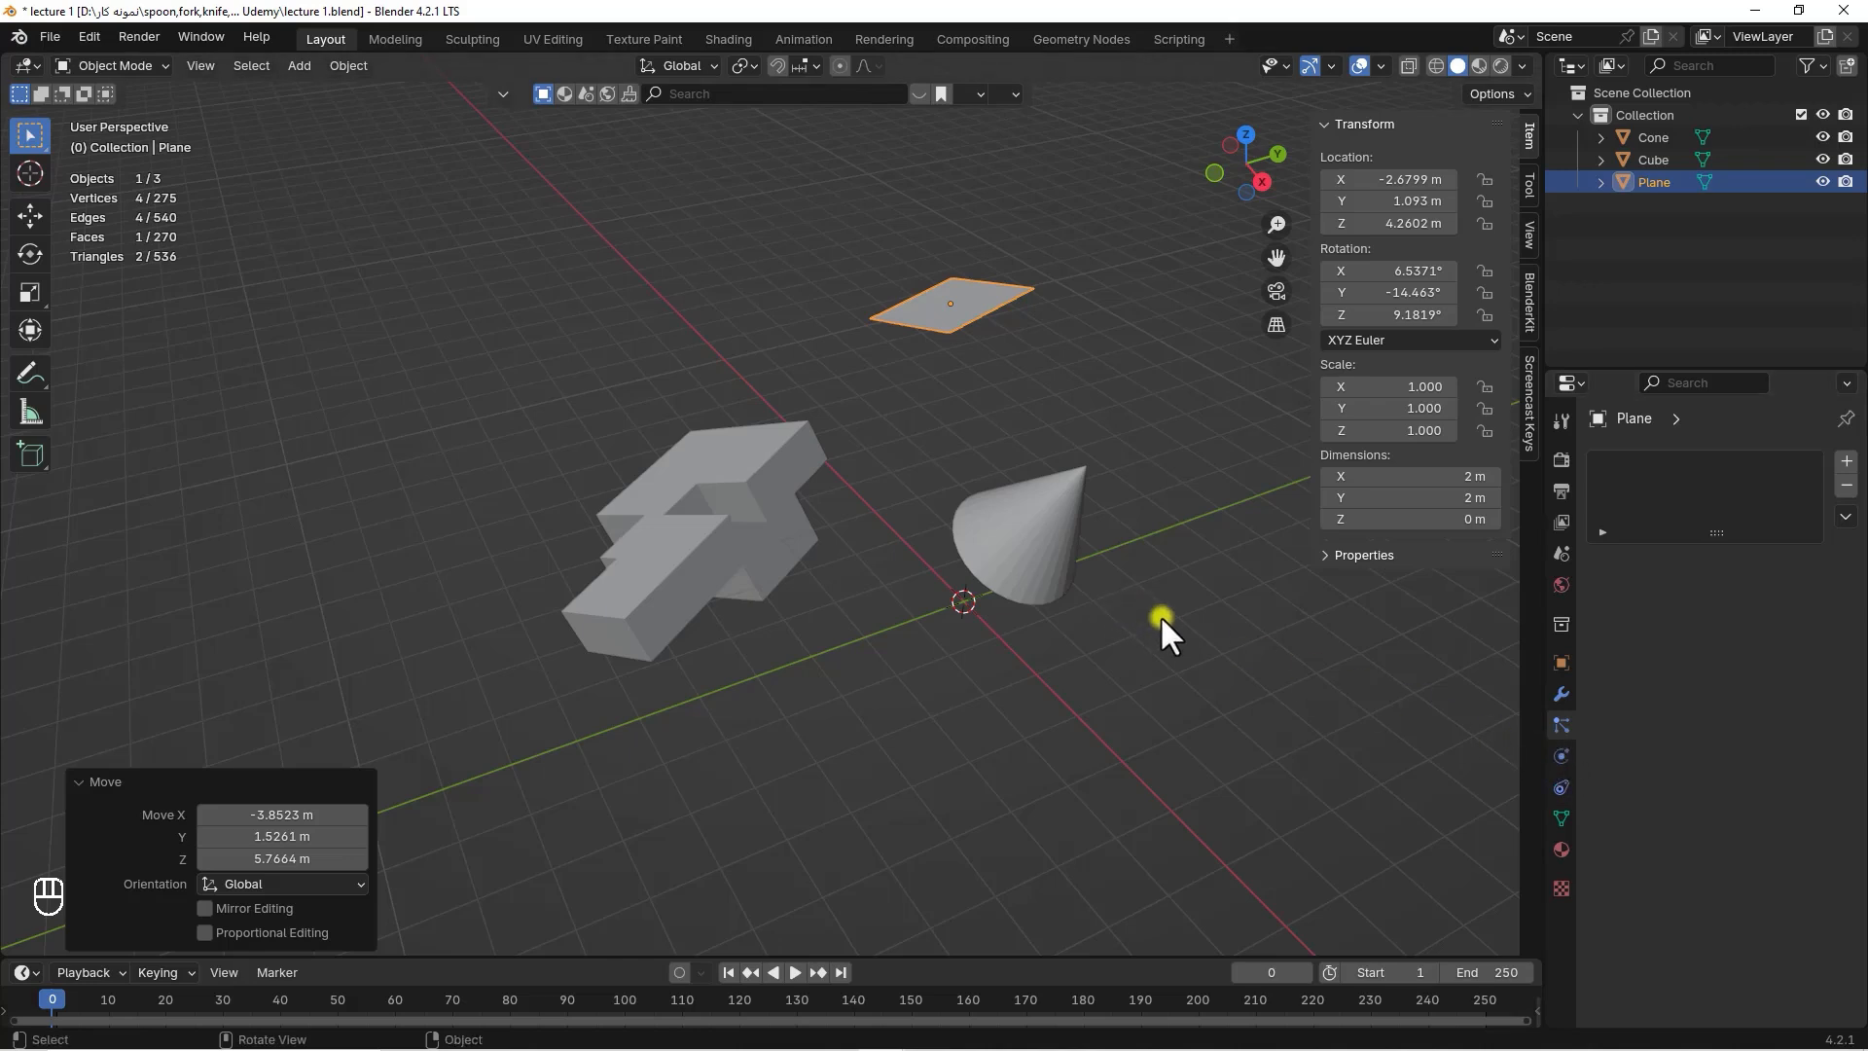
Examine the plane's physics, mesh data, material and texture properties, and the scene's render settings
{"action": "left_click", "coordinate": [1562, 754]}
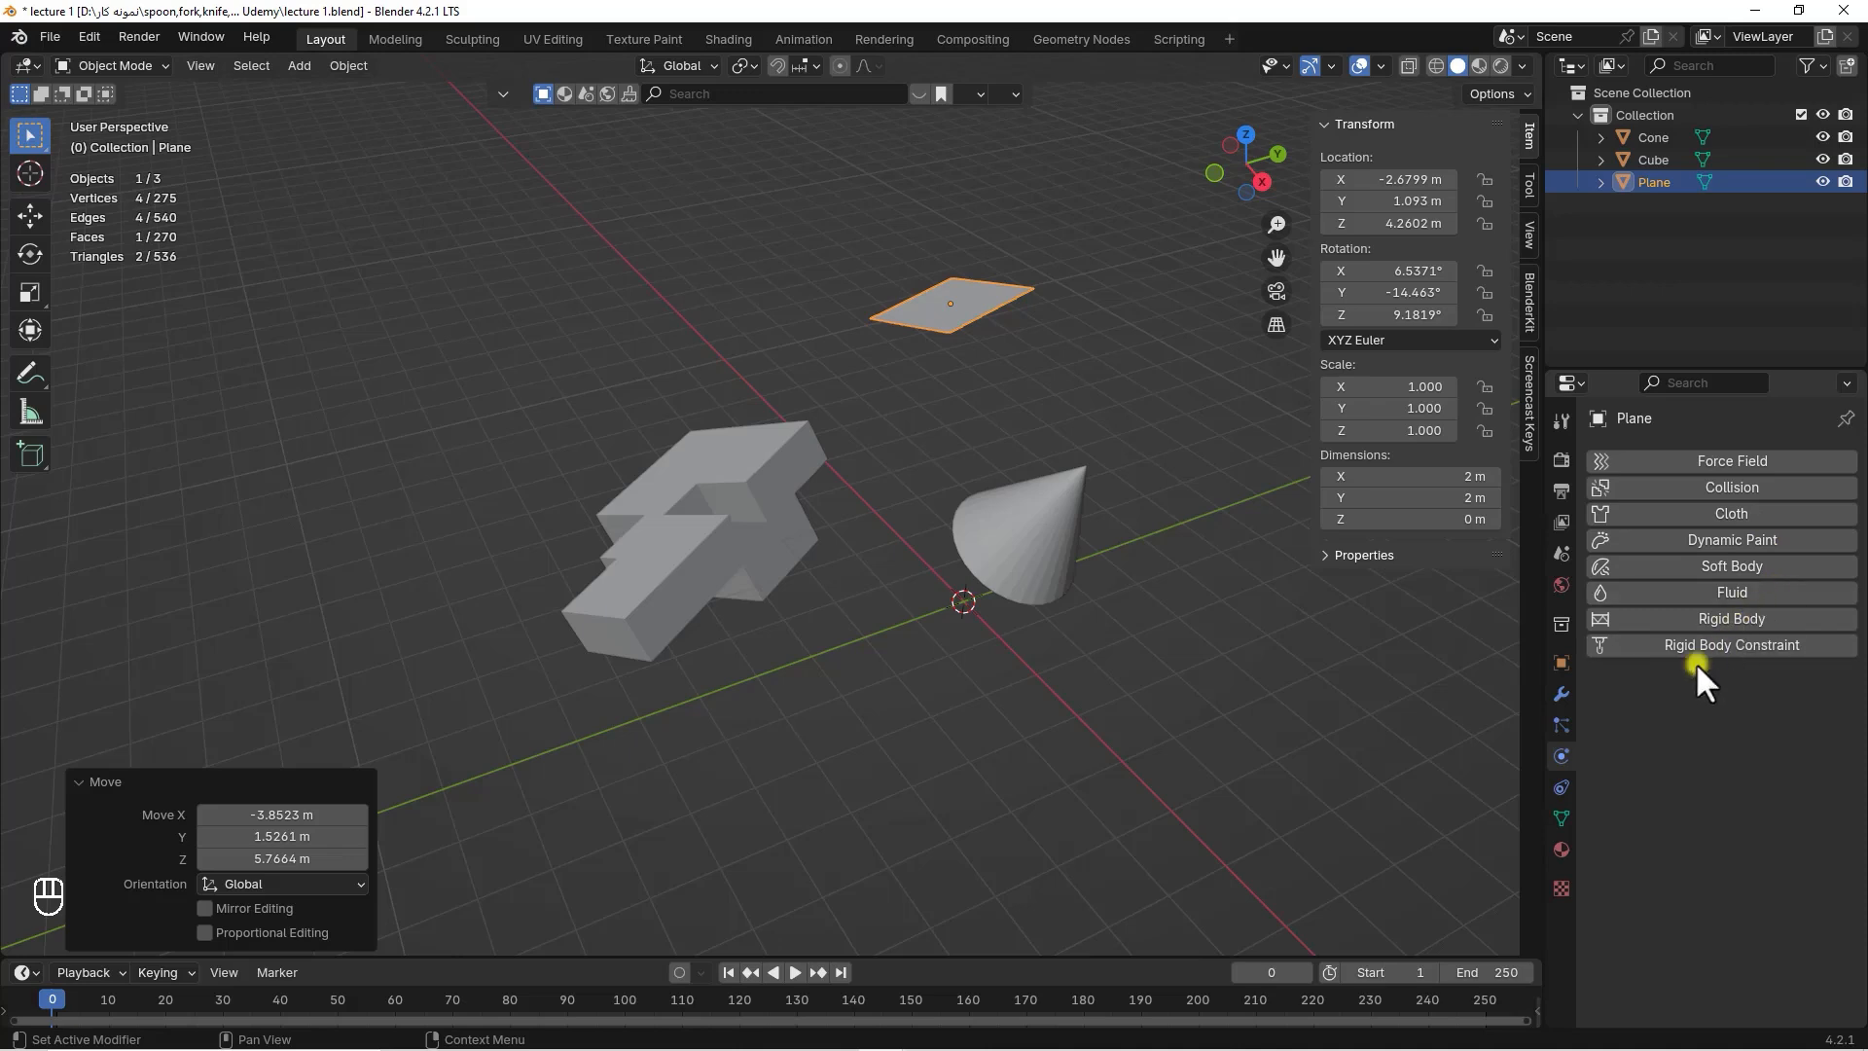
{"action": "left_click", "coordinate": [1562, 819]}
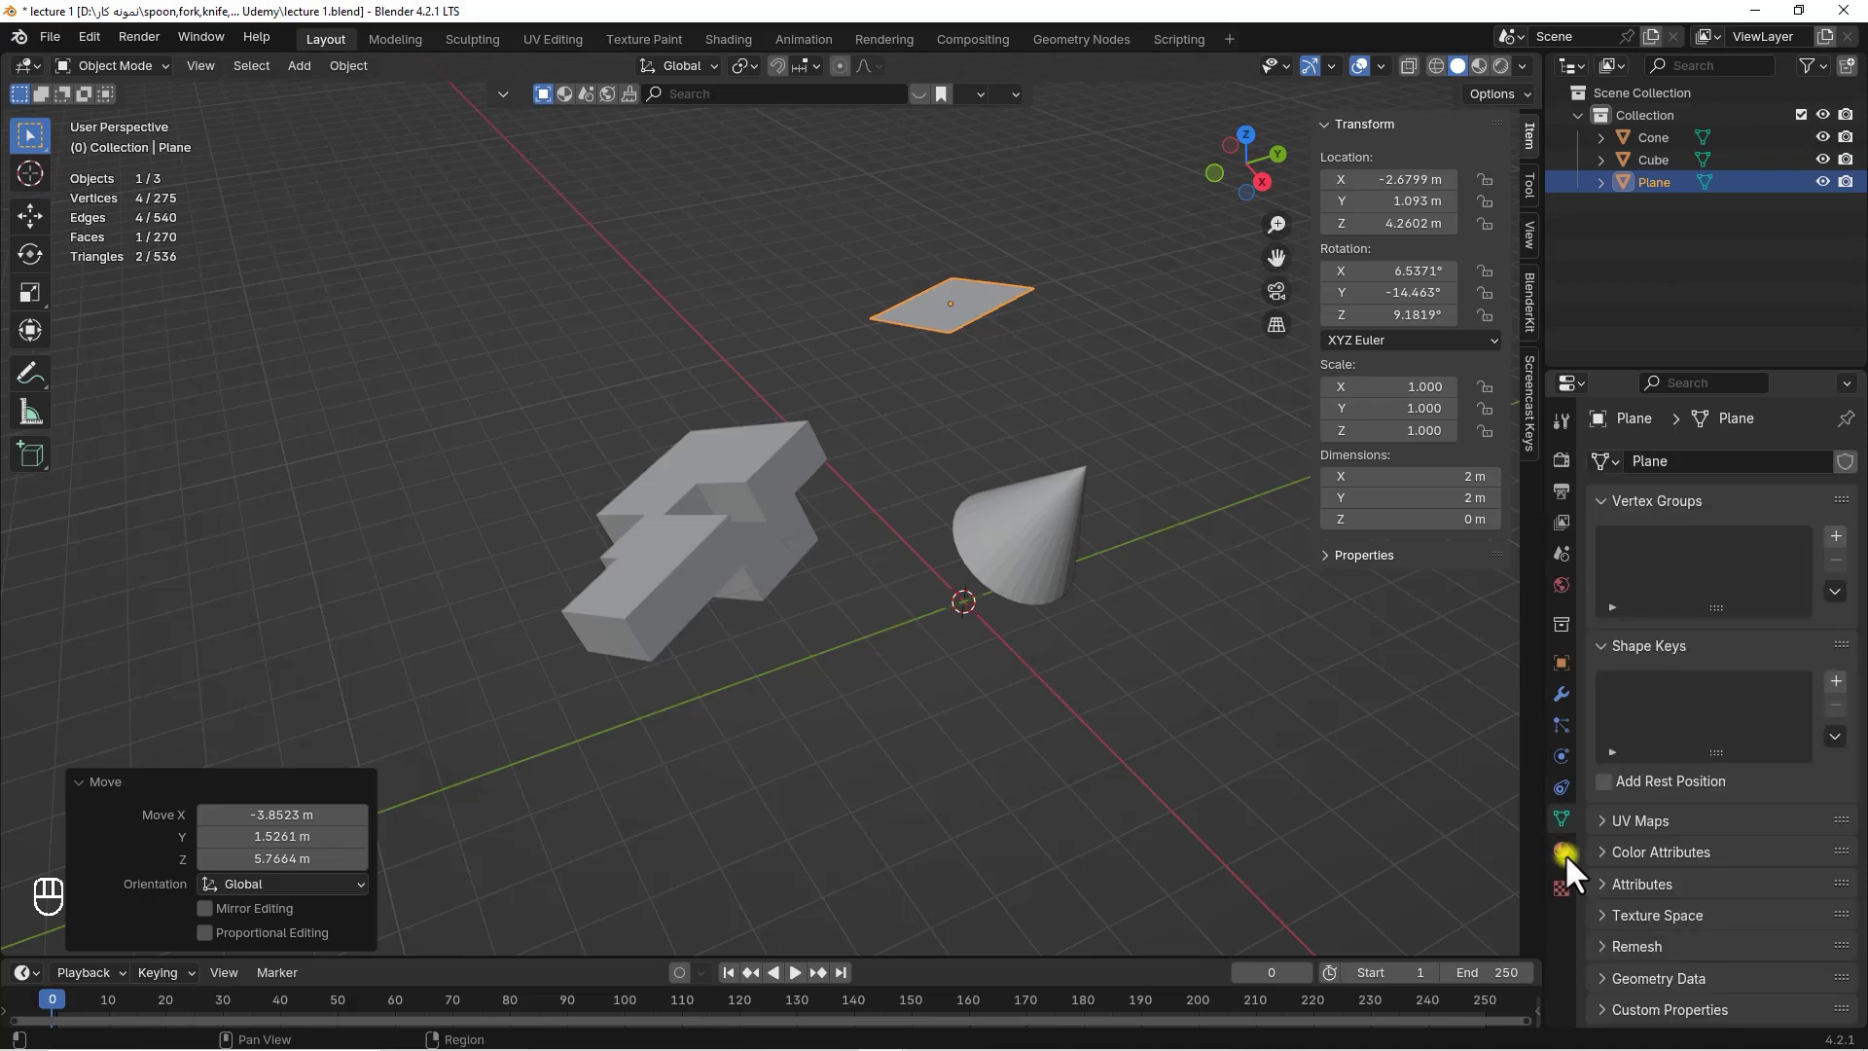
{"action": "left_click", "coordinate": [1563, 852]}
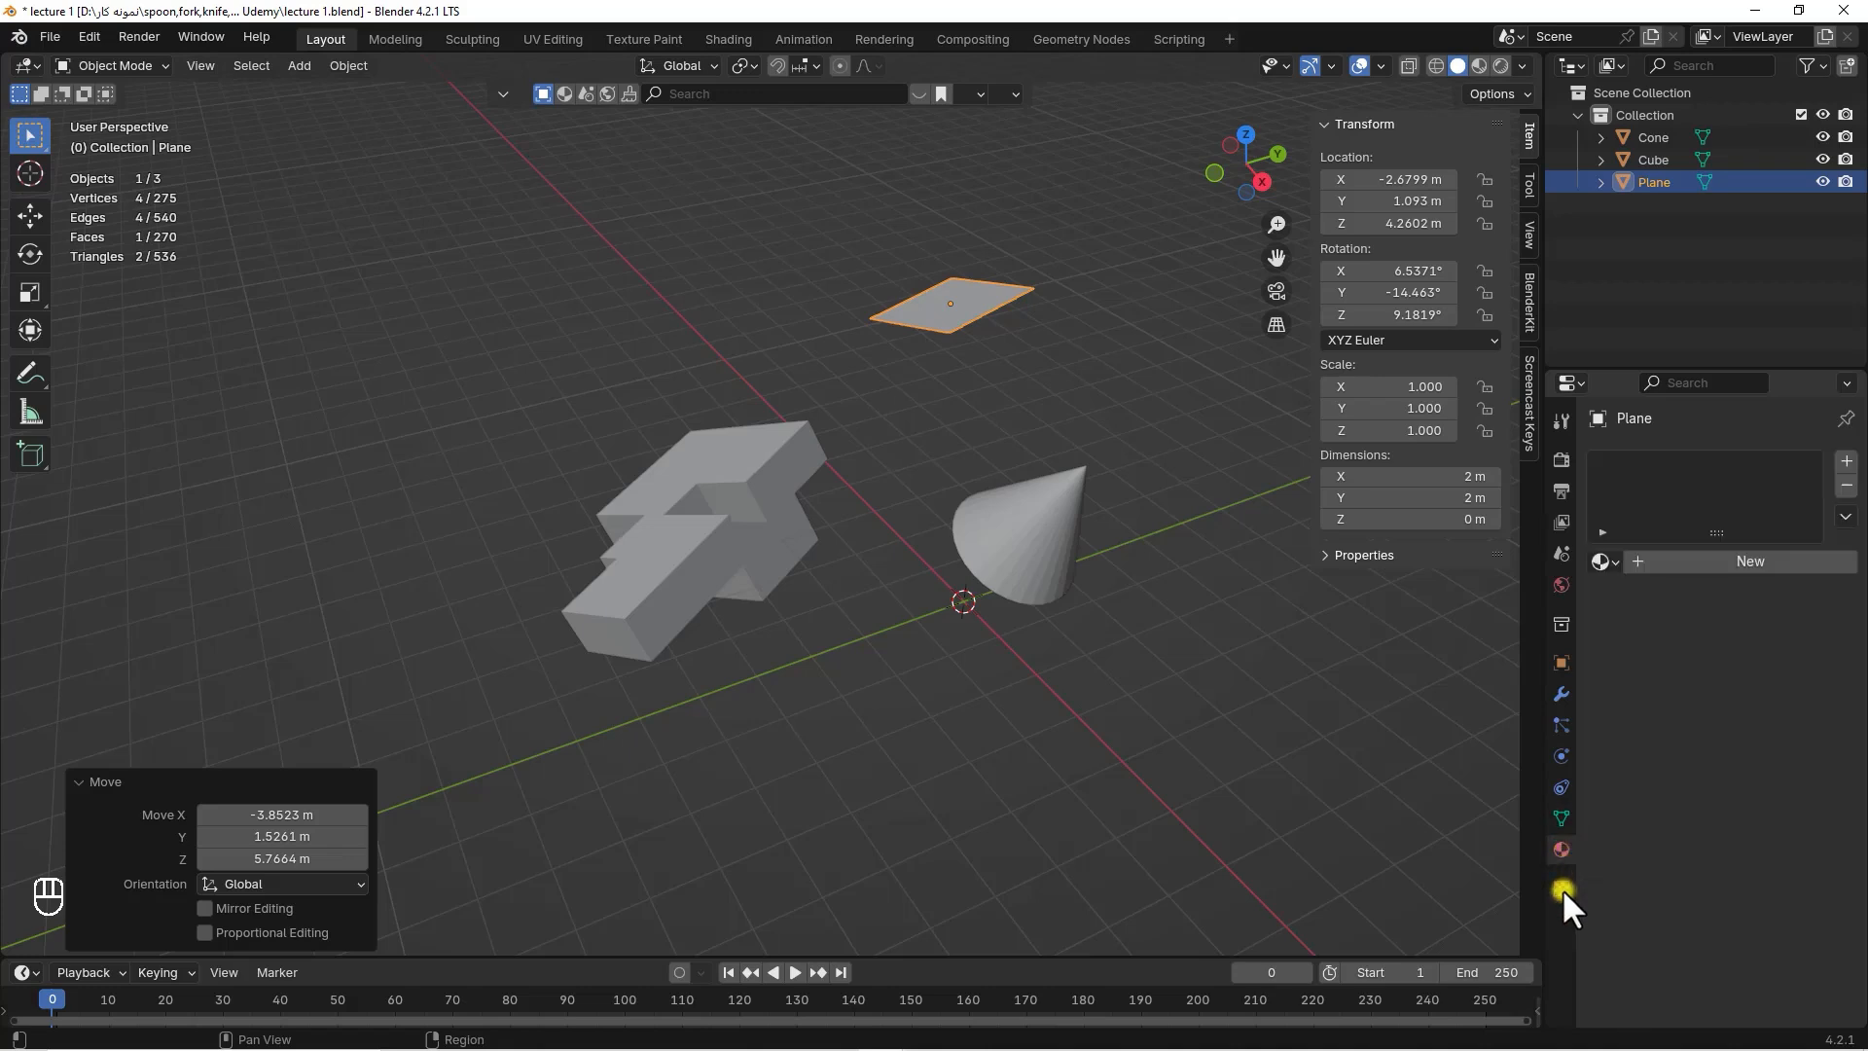
{"action": "left_click", "coordinate": [1562, 890]}
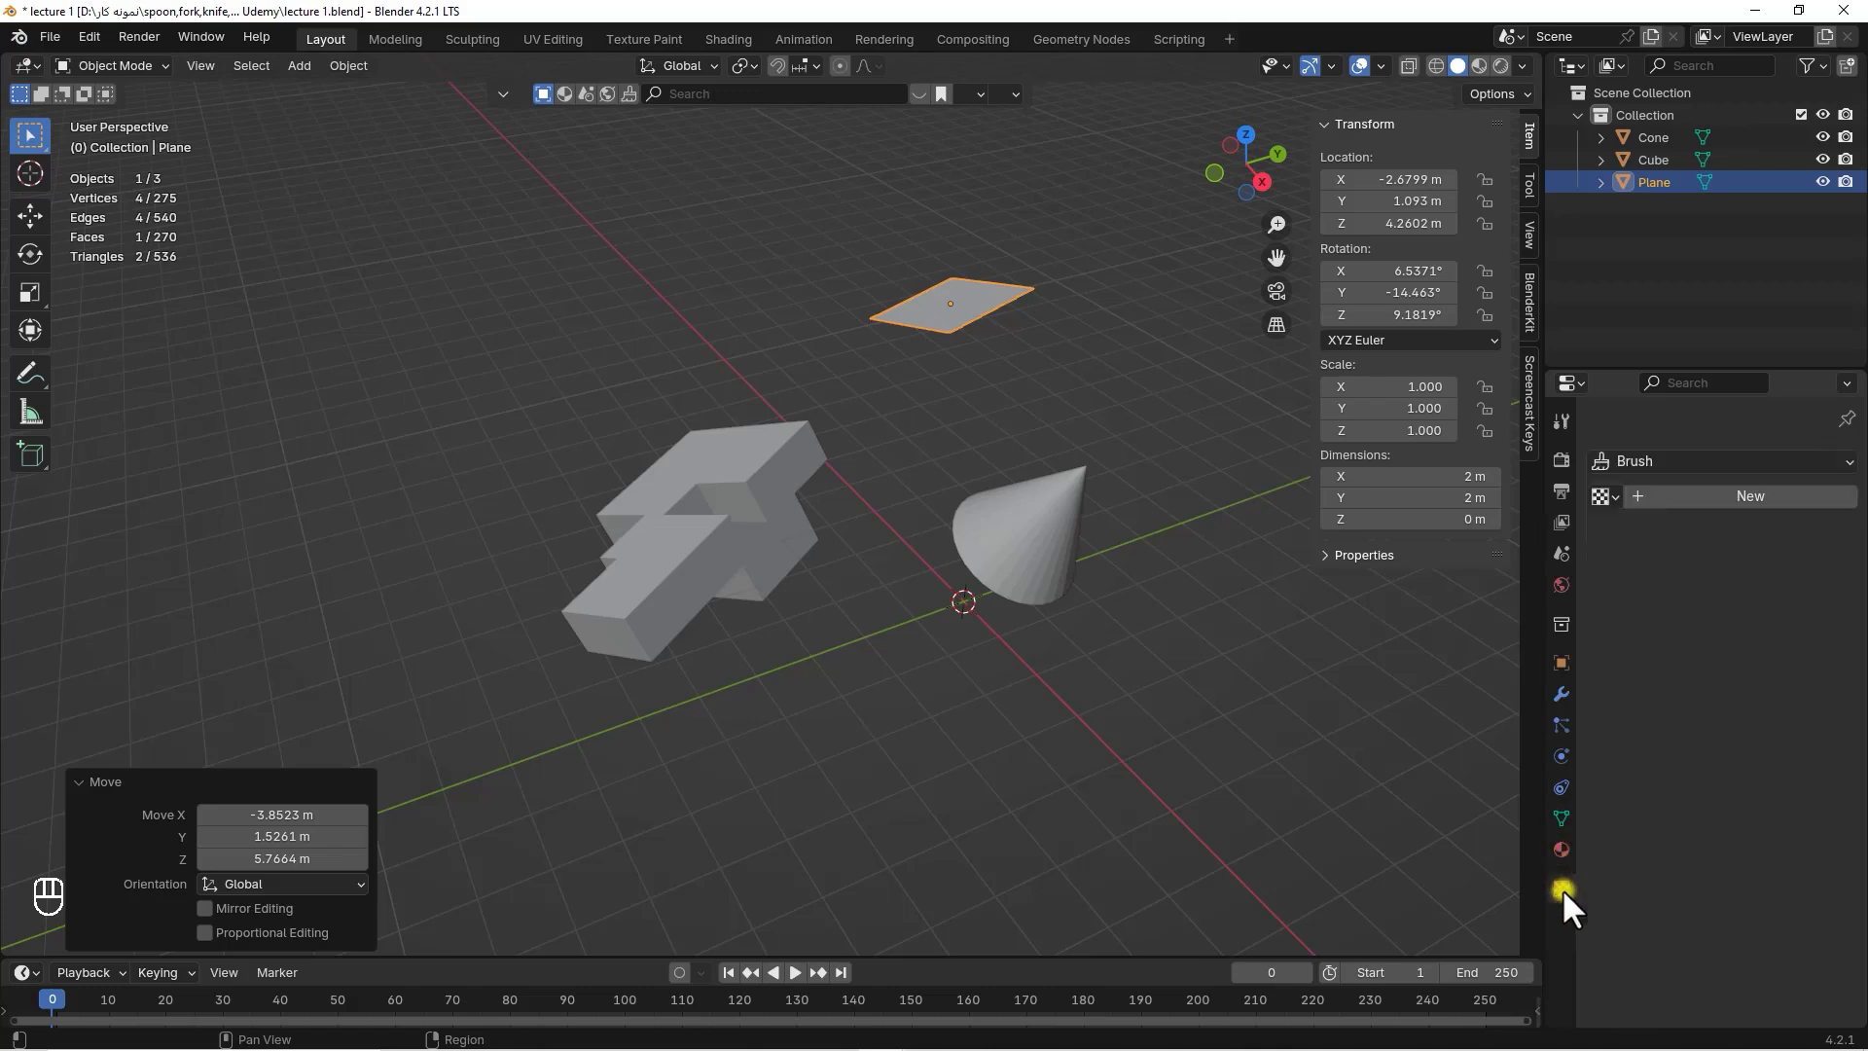
{"action": "left_click", "coordinate": [1561, 458]}
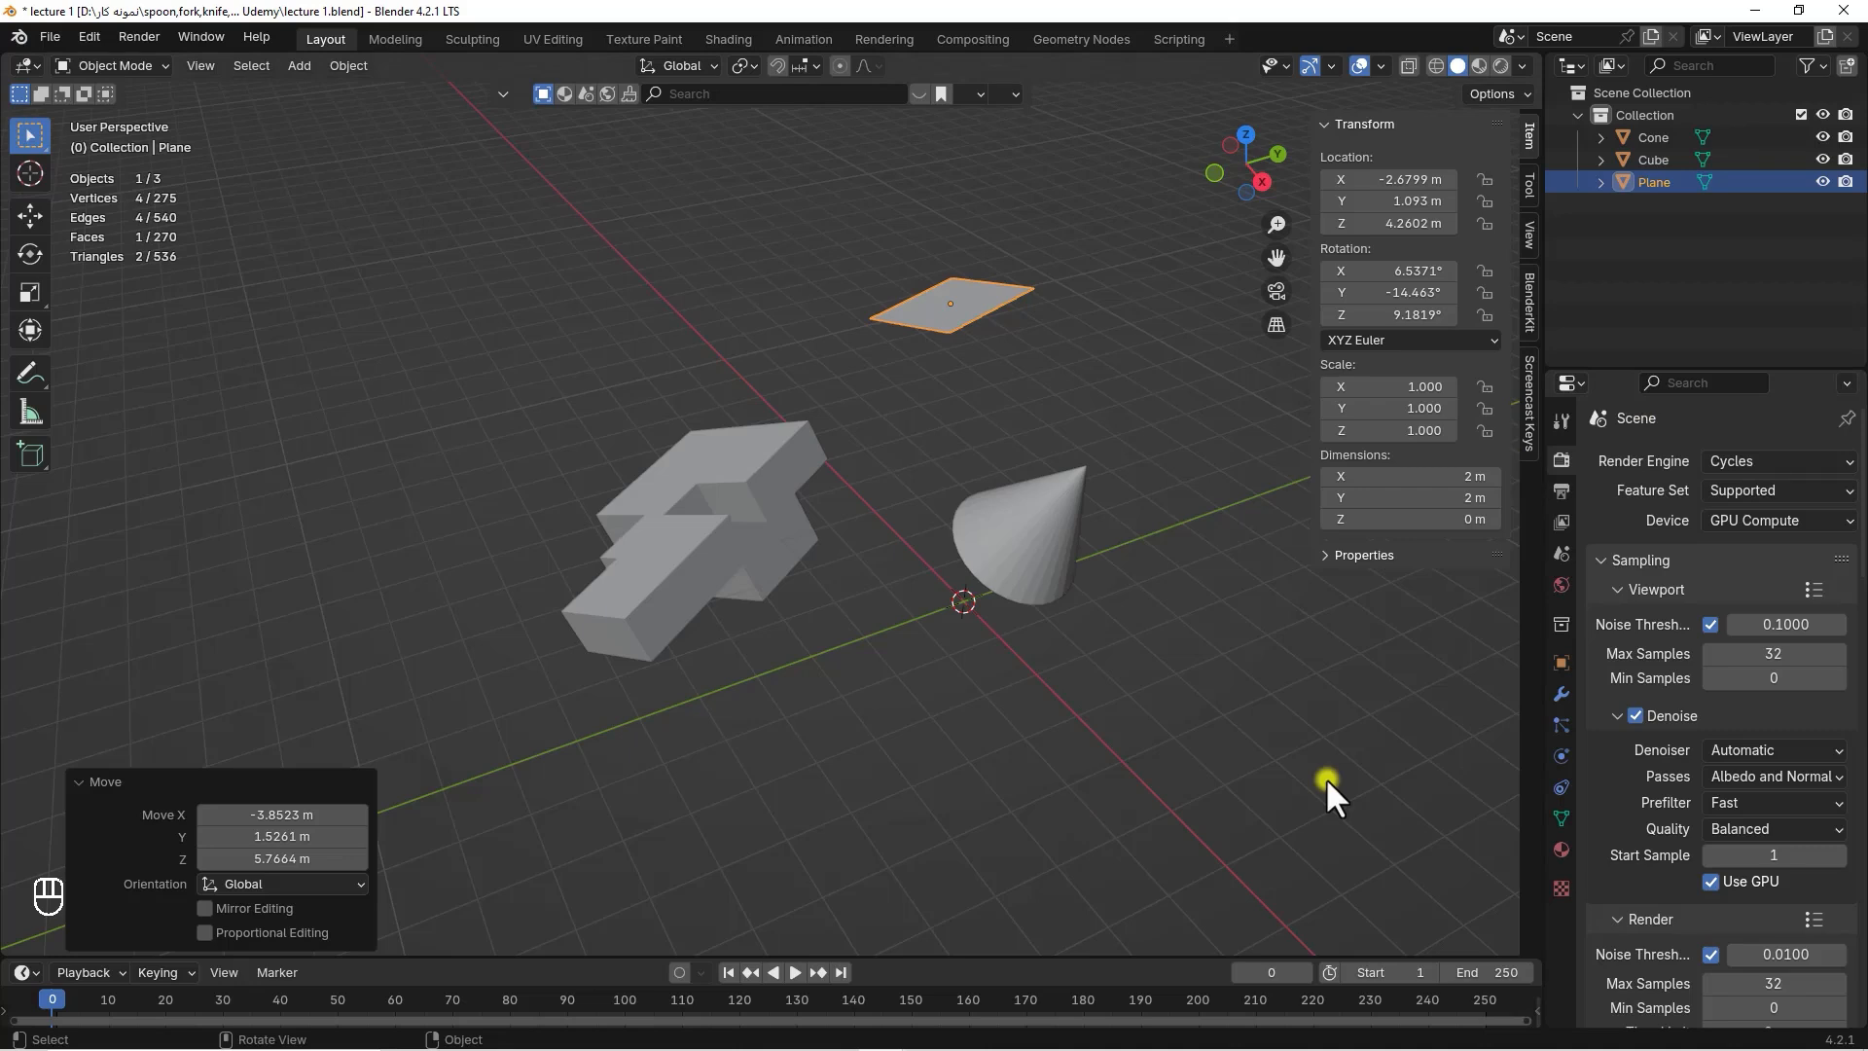
Deselect the plane and enlarge the Timeline area upward, keeping Timeline as its editor type
{"action": "left_click", "coordinate": [1213, 640]}
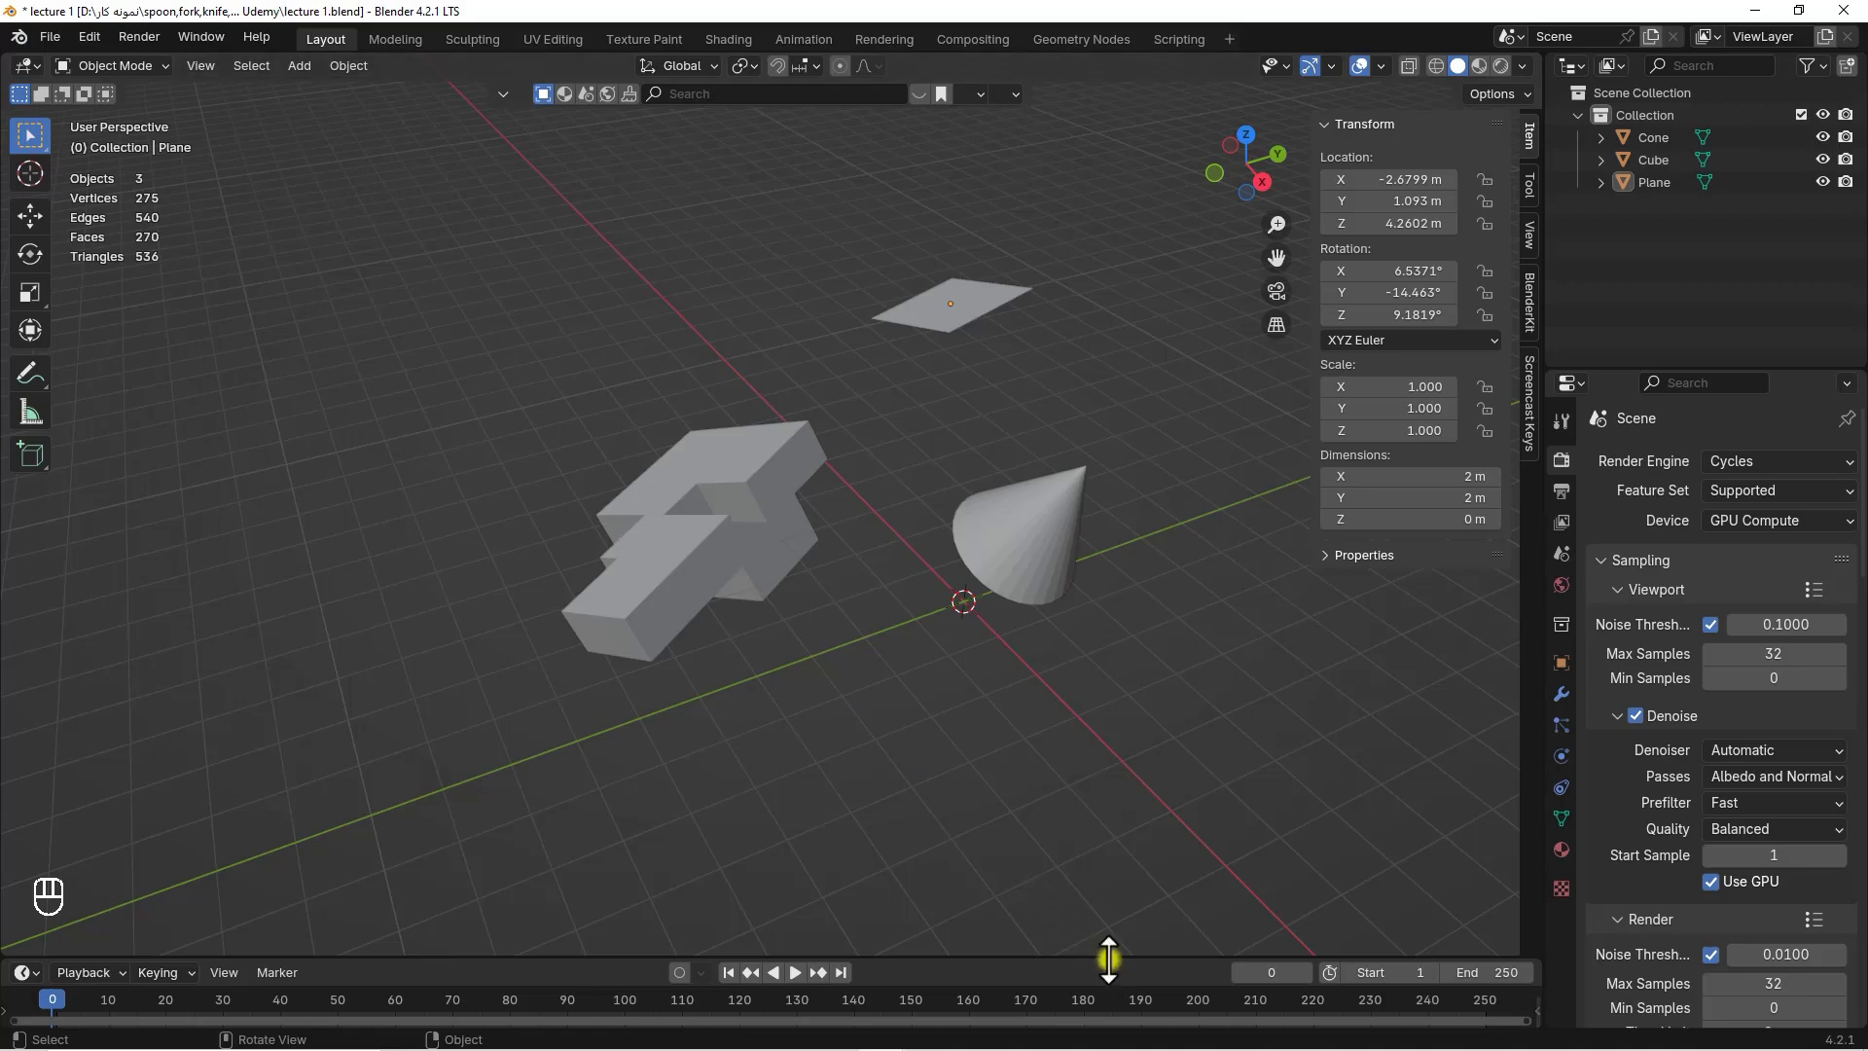
{"action": "left_click_drag", "start_coordinate": [1109, 958], "coordinate": [1082, 783]}
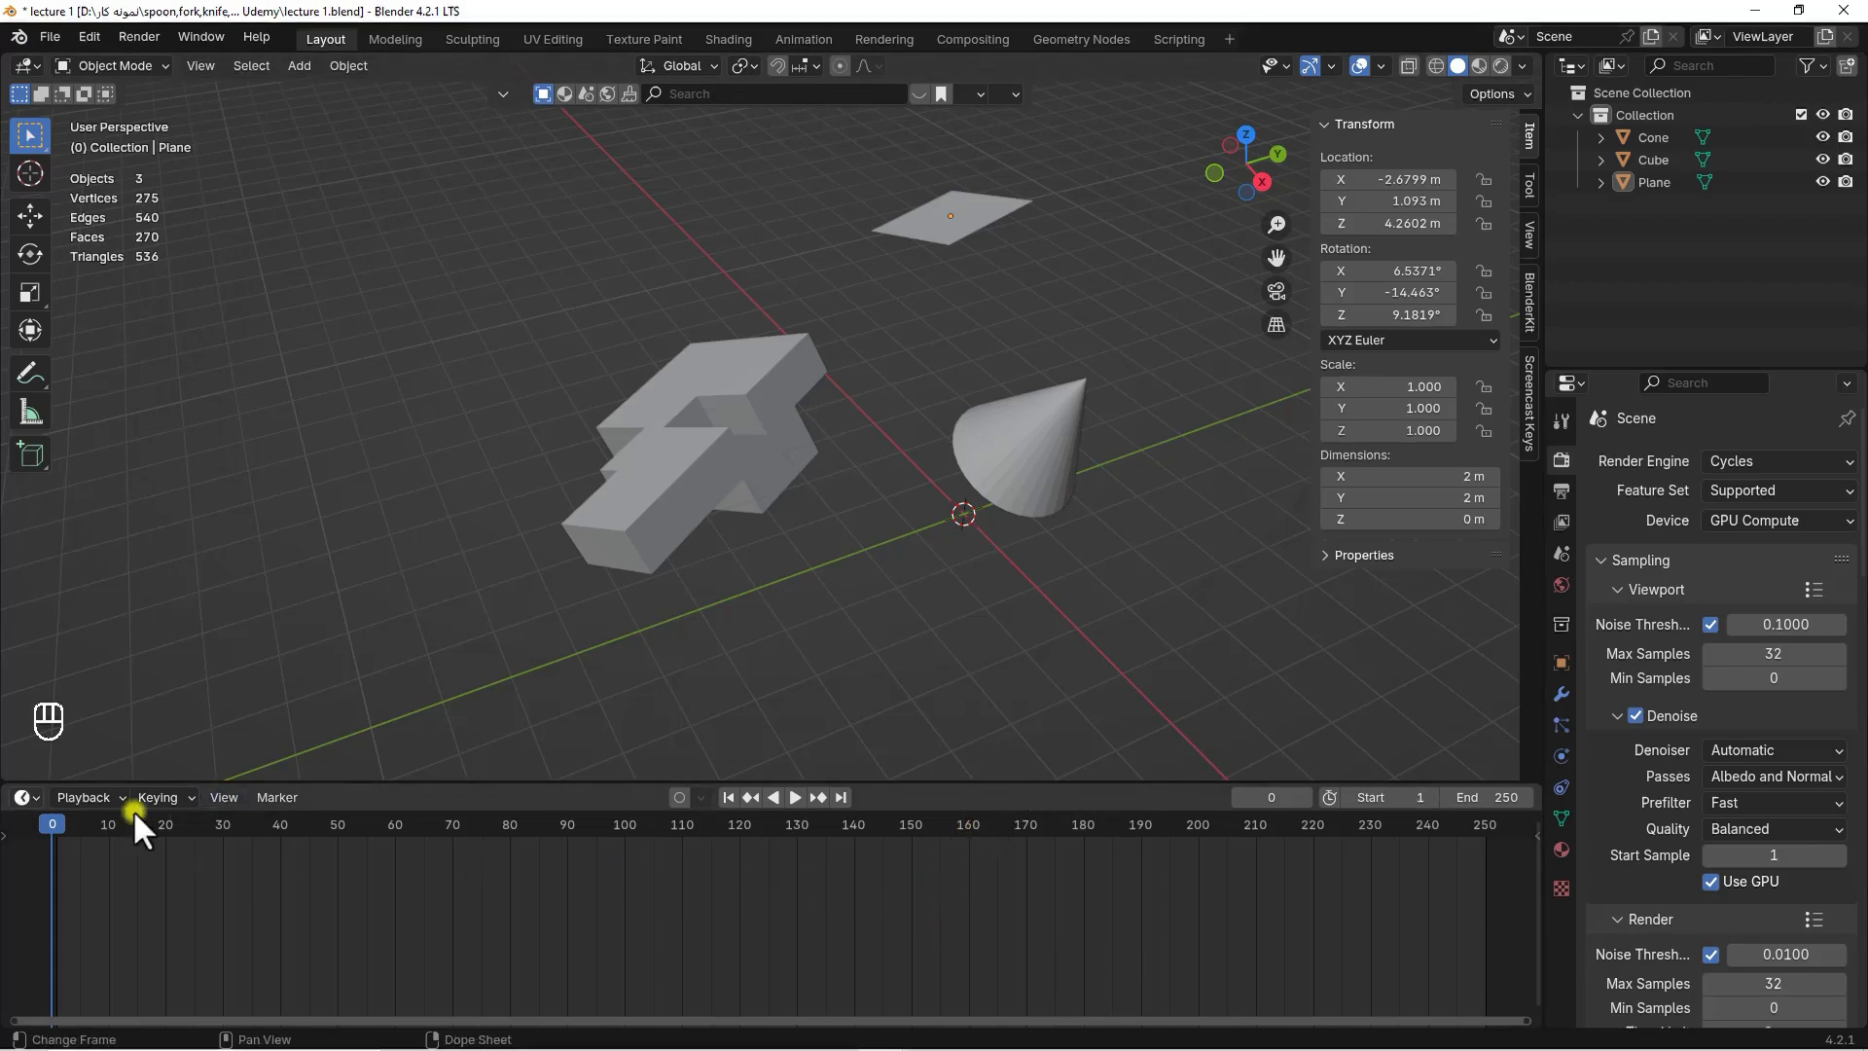
{"action": "left_click", "coordinate": [20, 796]}
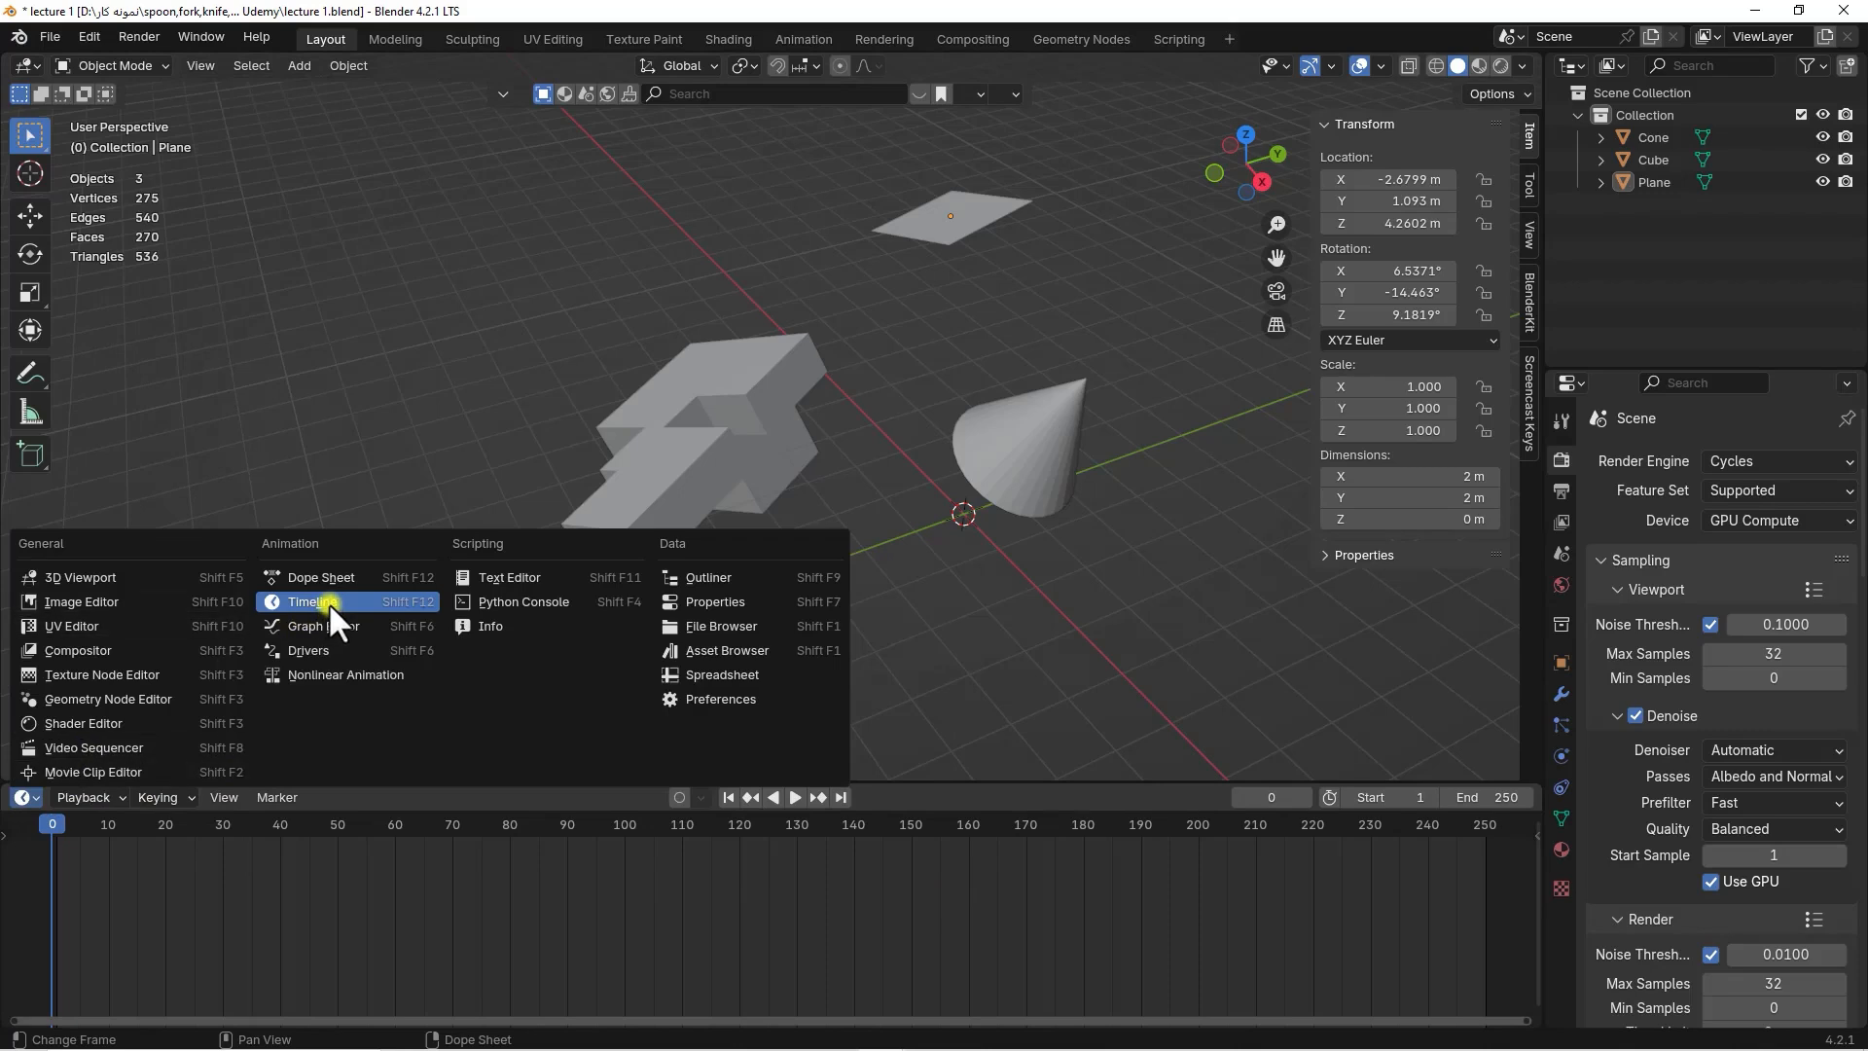
{"action": "left_click", "coordinate": [329, 604]}
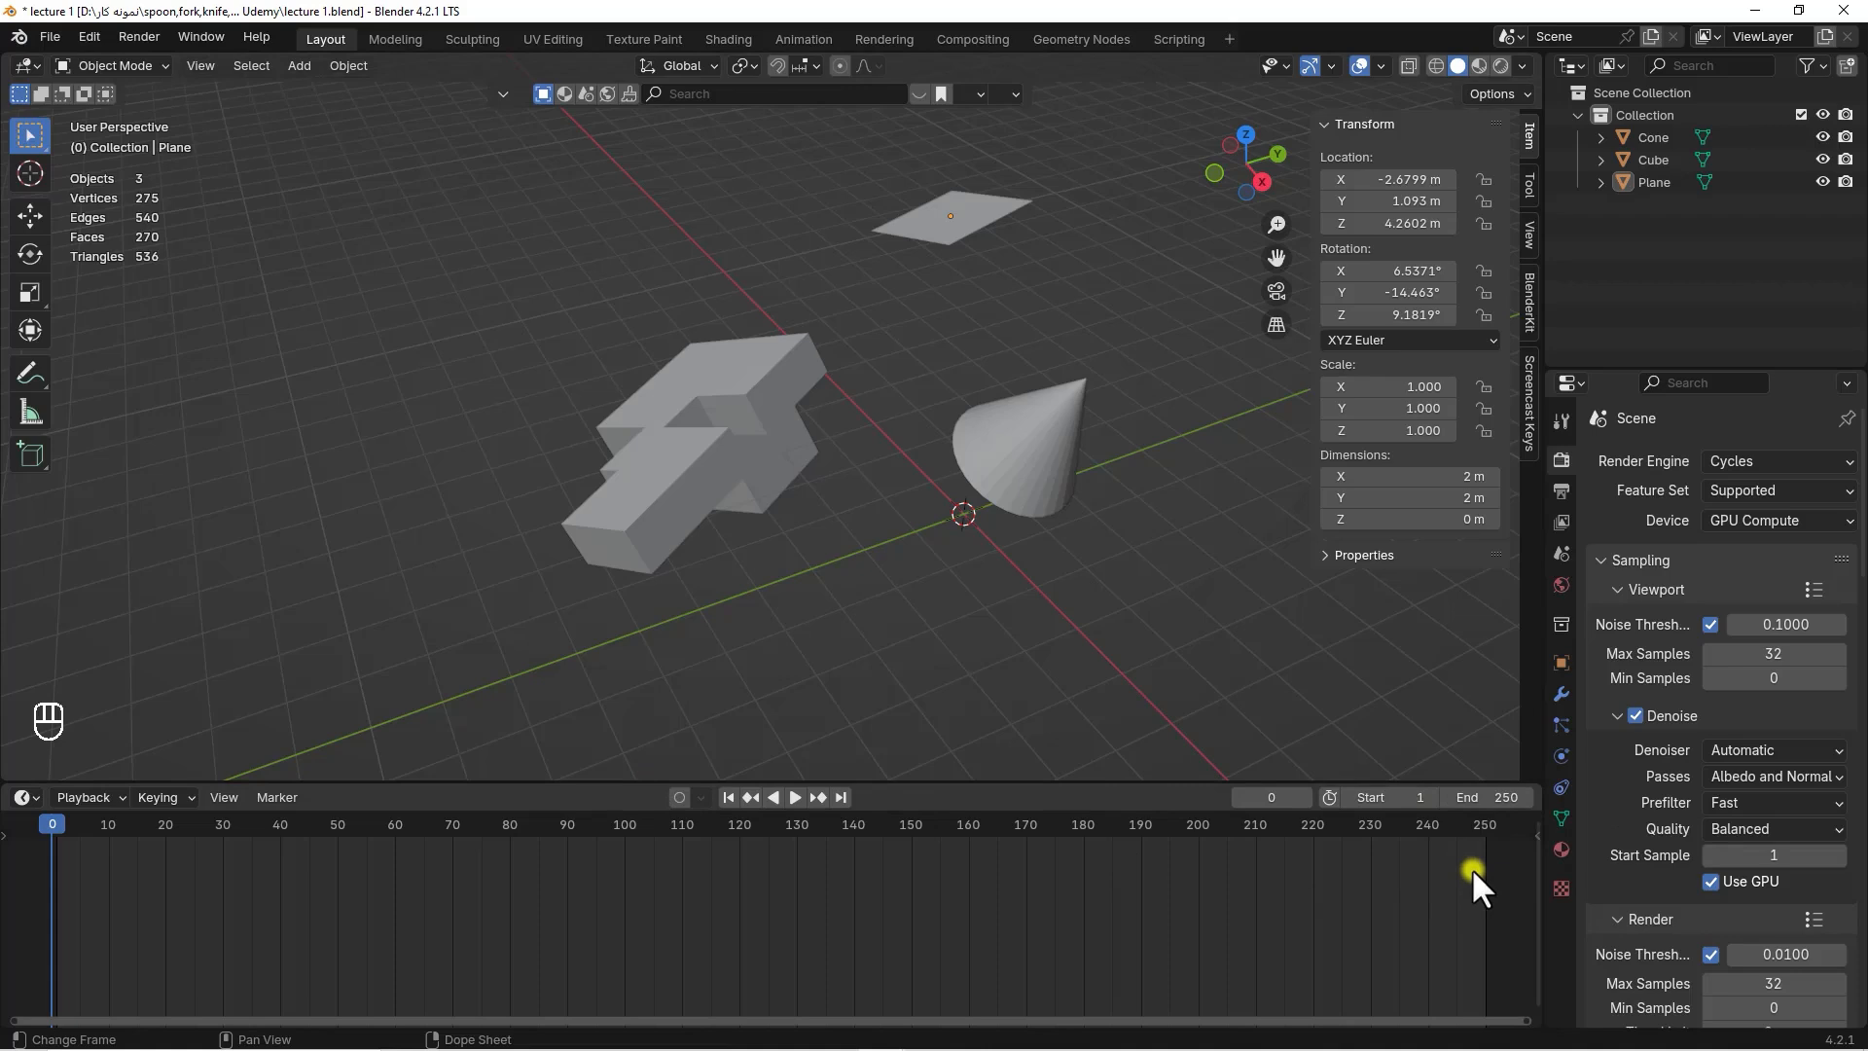
Examine the view layer, object and render properties, and the output settings with the available frame rates
{"action": "left_click", "coordinate": [1564, 483]}
{"action": "left_click", "coordinate": [1565, 522]}
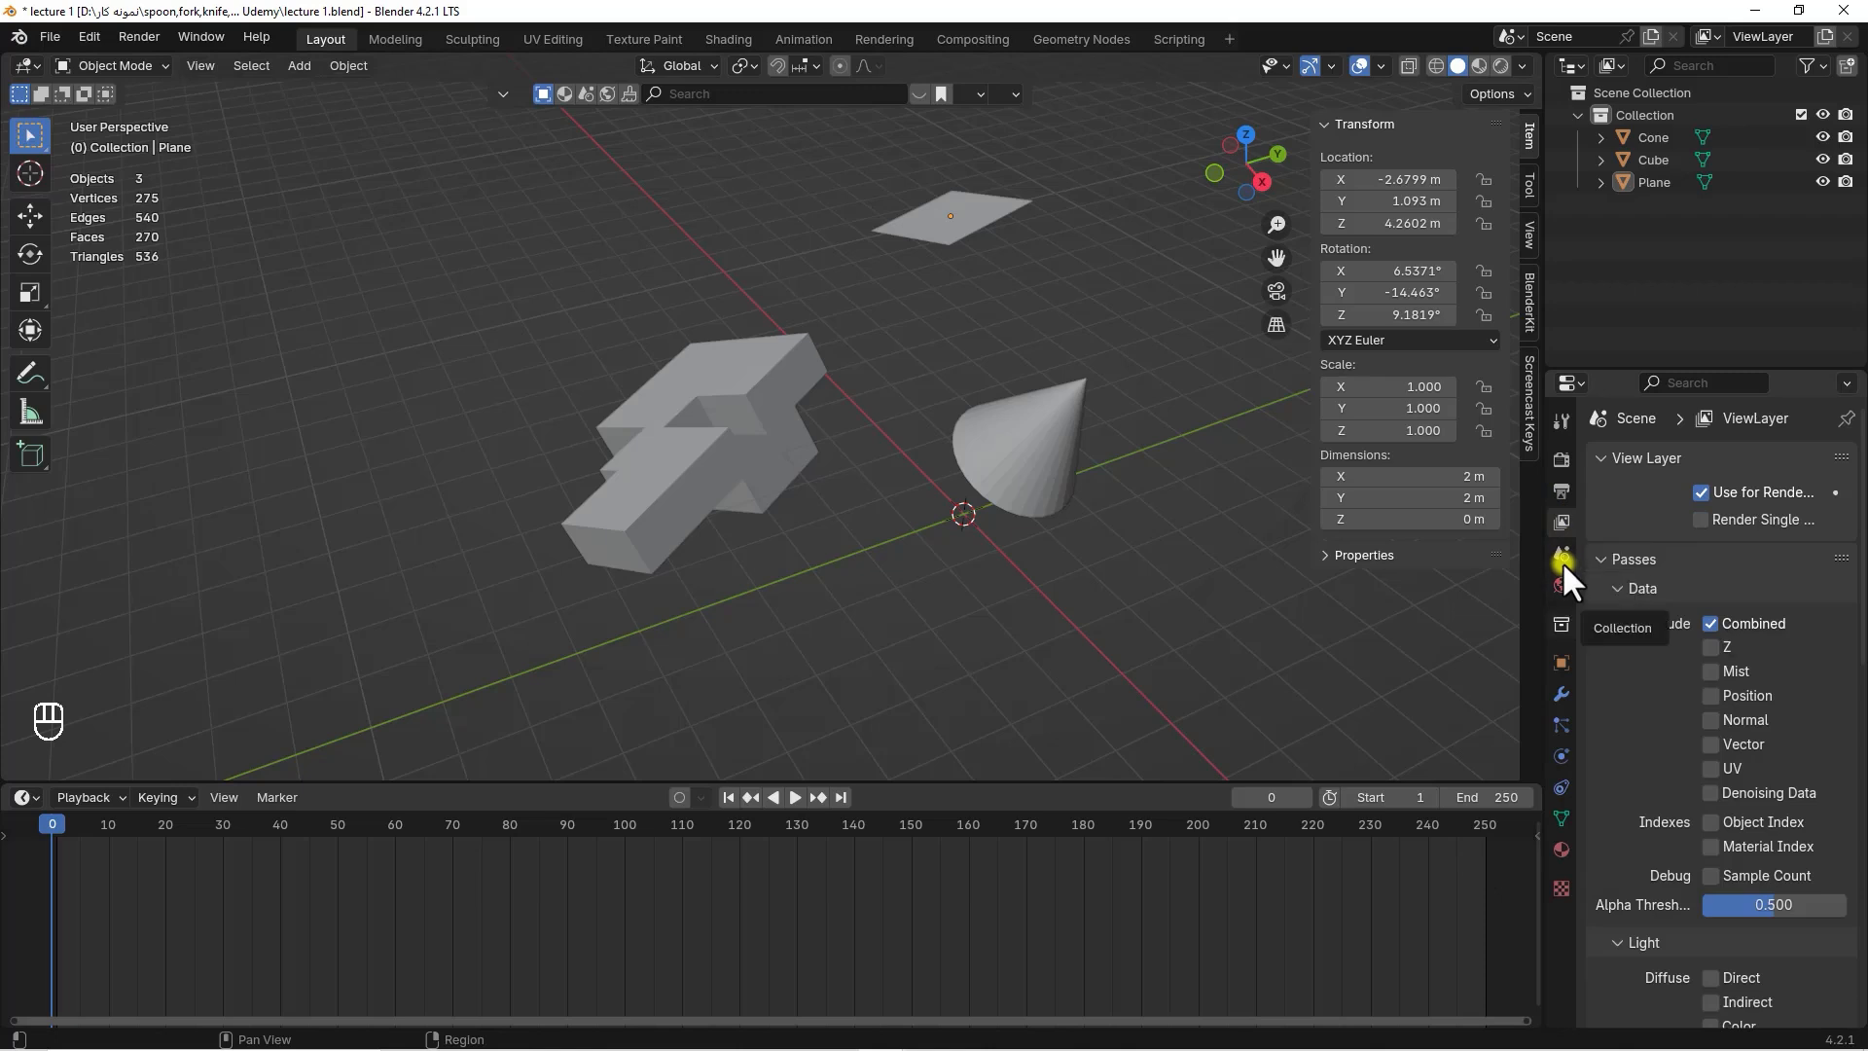
{"action": "left_click", "coordinate": [1560, 660]}
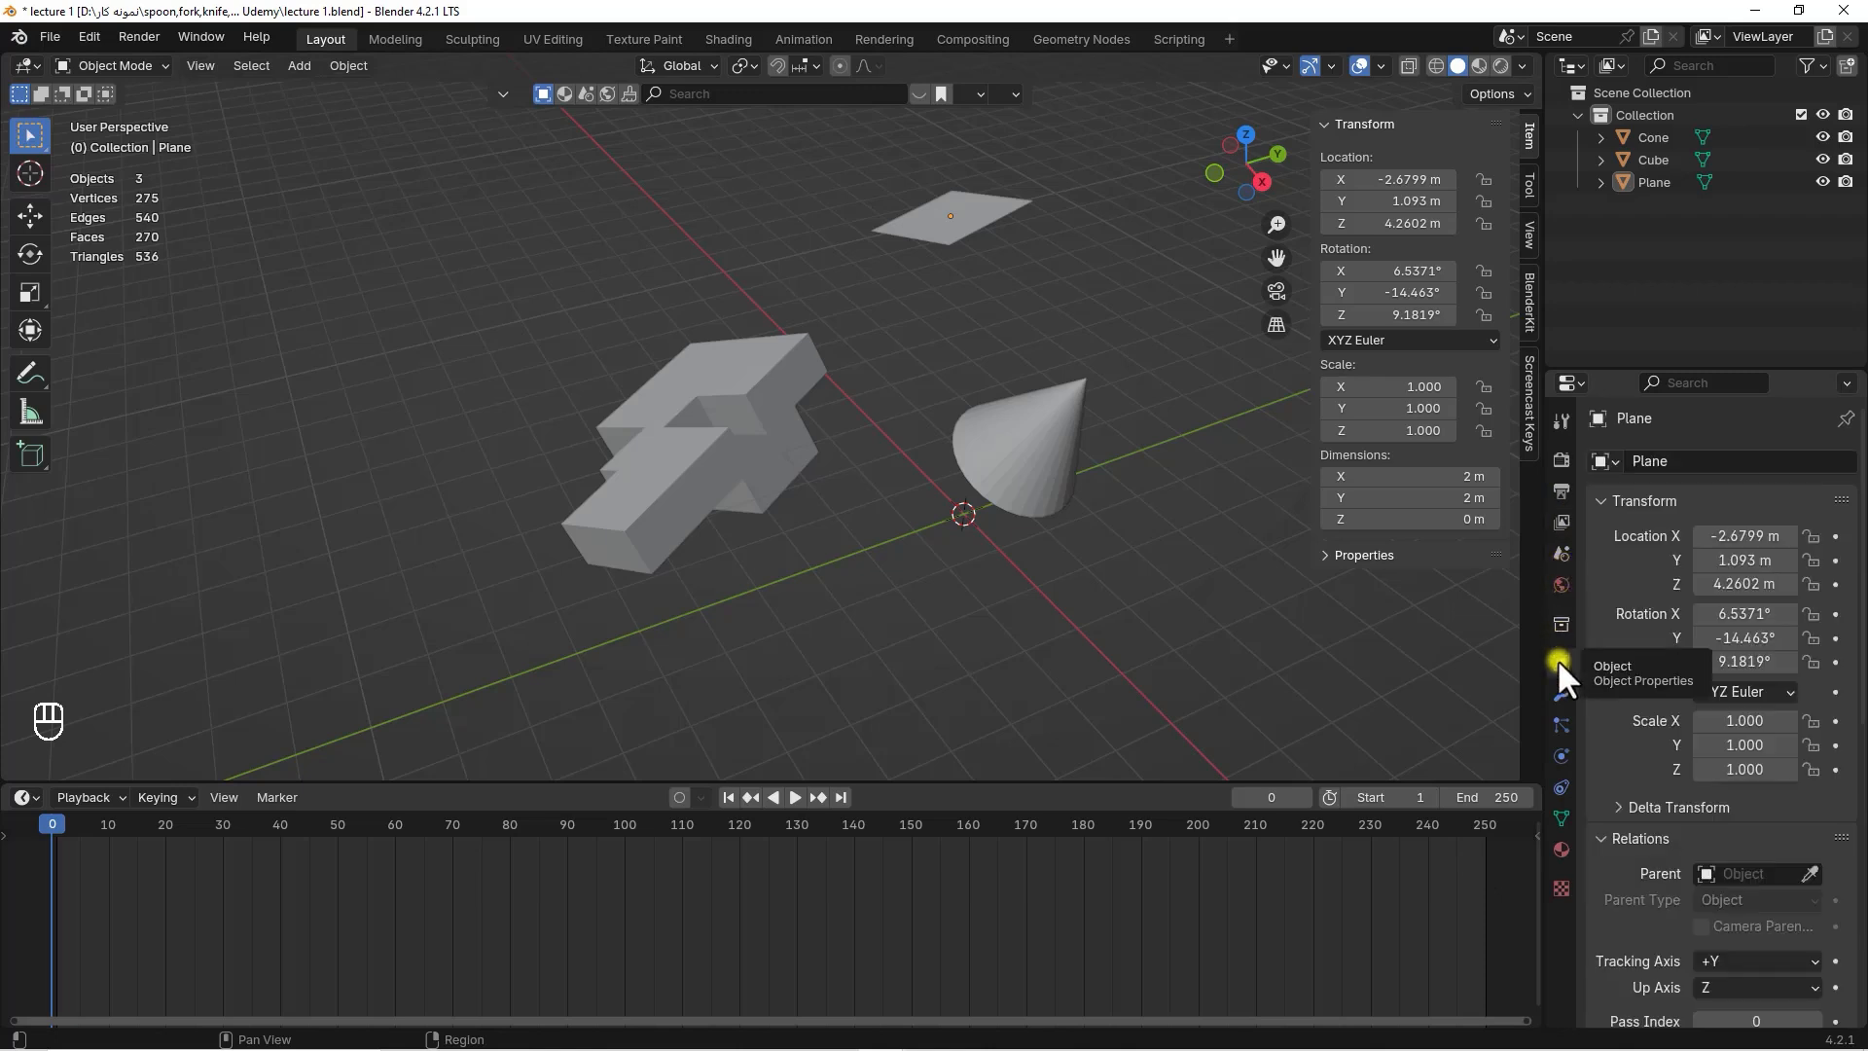
{"action": "left_click", "coordinate": [1561, 459]}
{"action": "left_click", "coordinate": [1560, 495]}
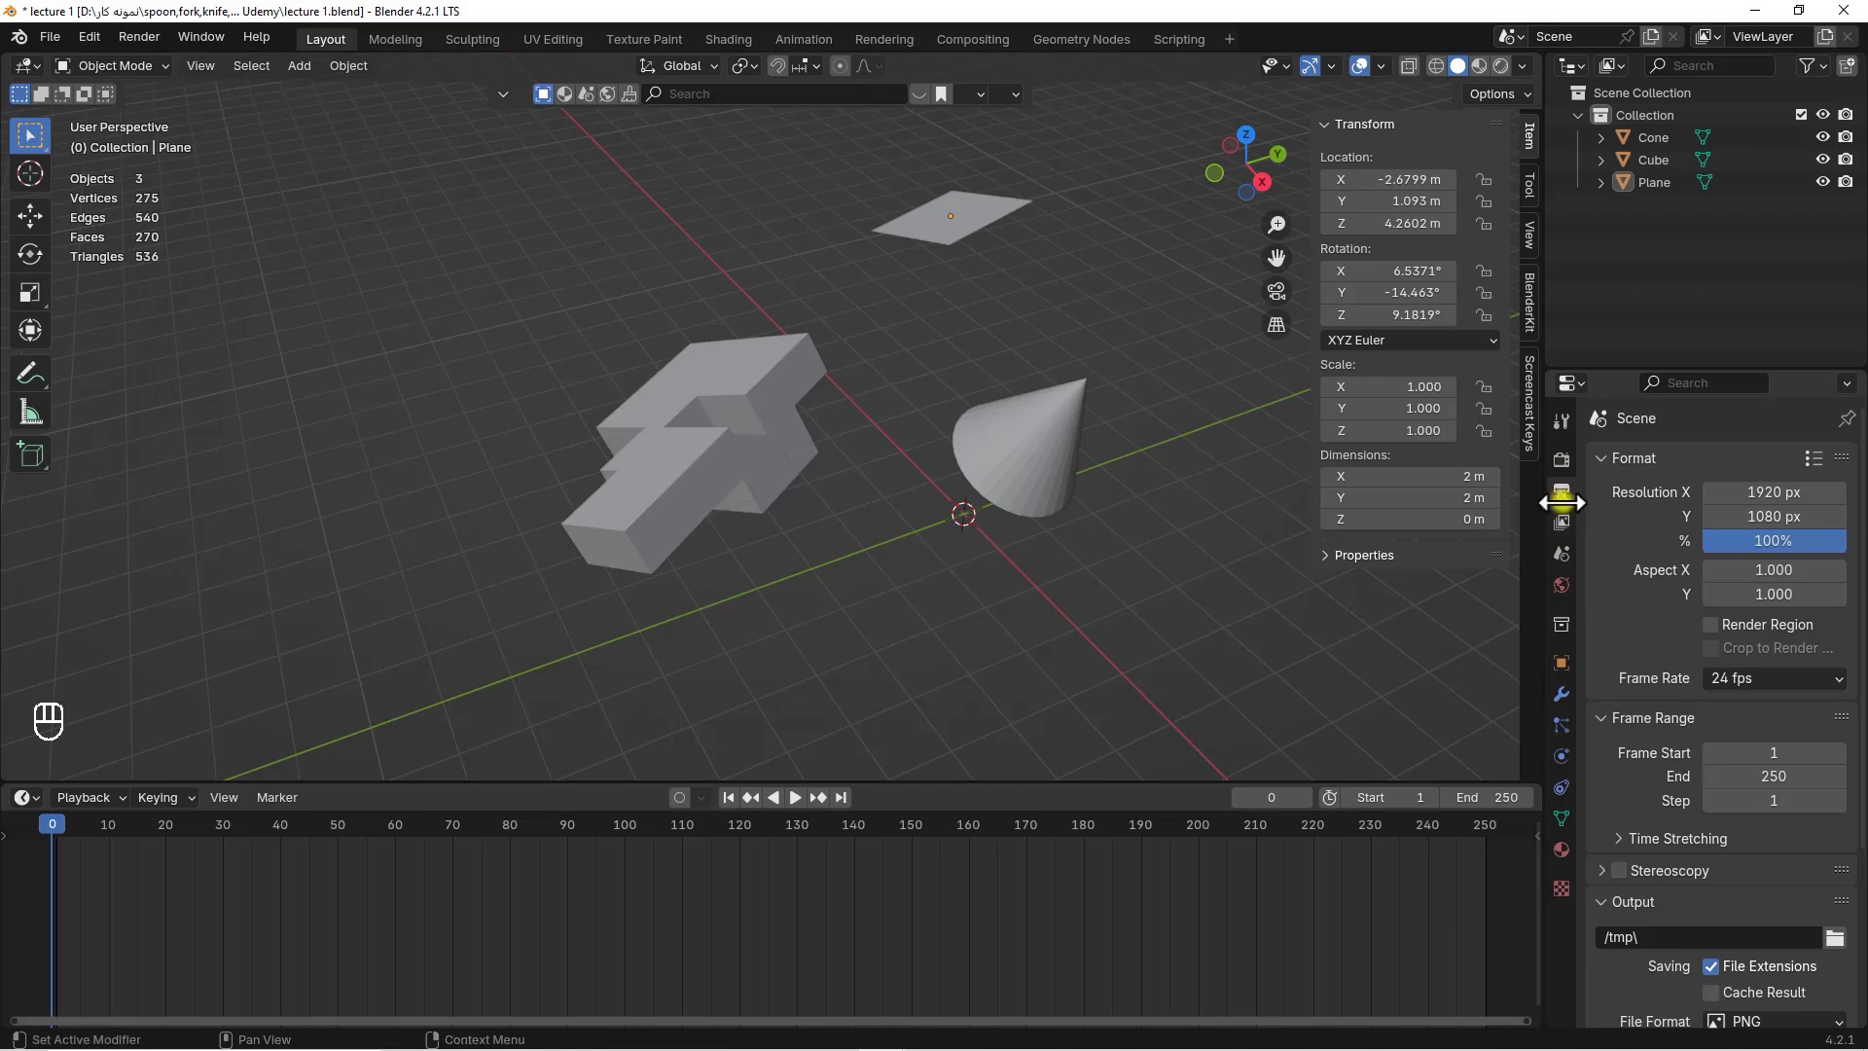
{"action": "left_click", "coordinate": [1755, 675]}
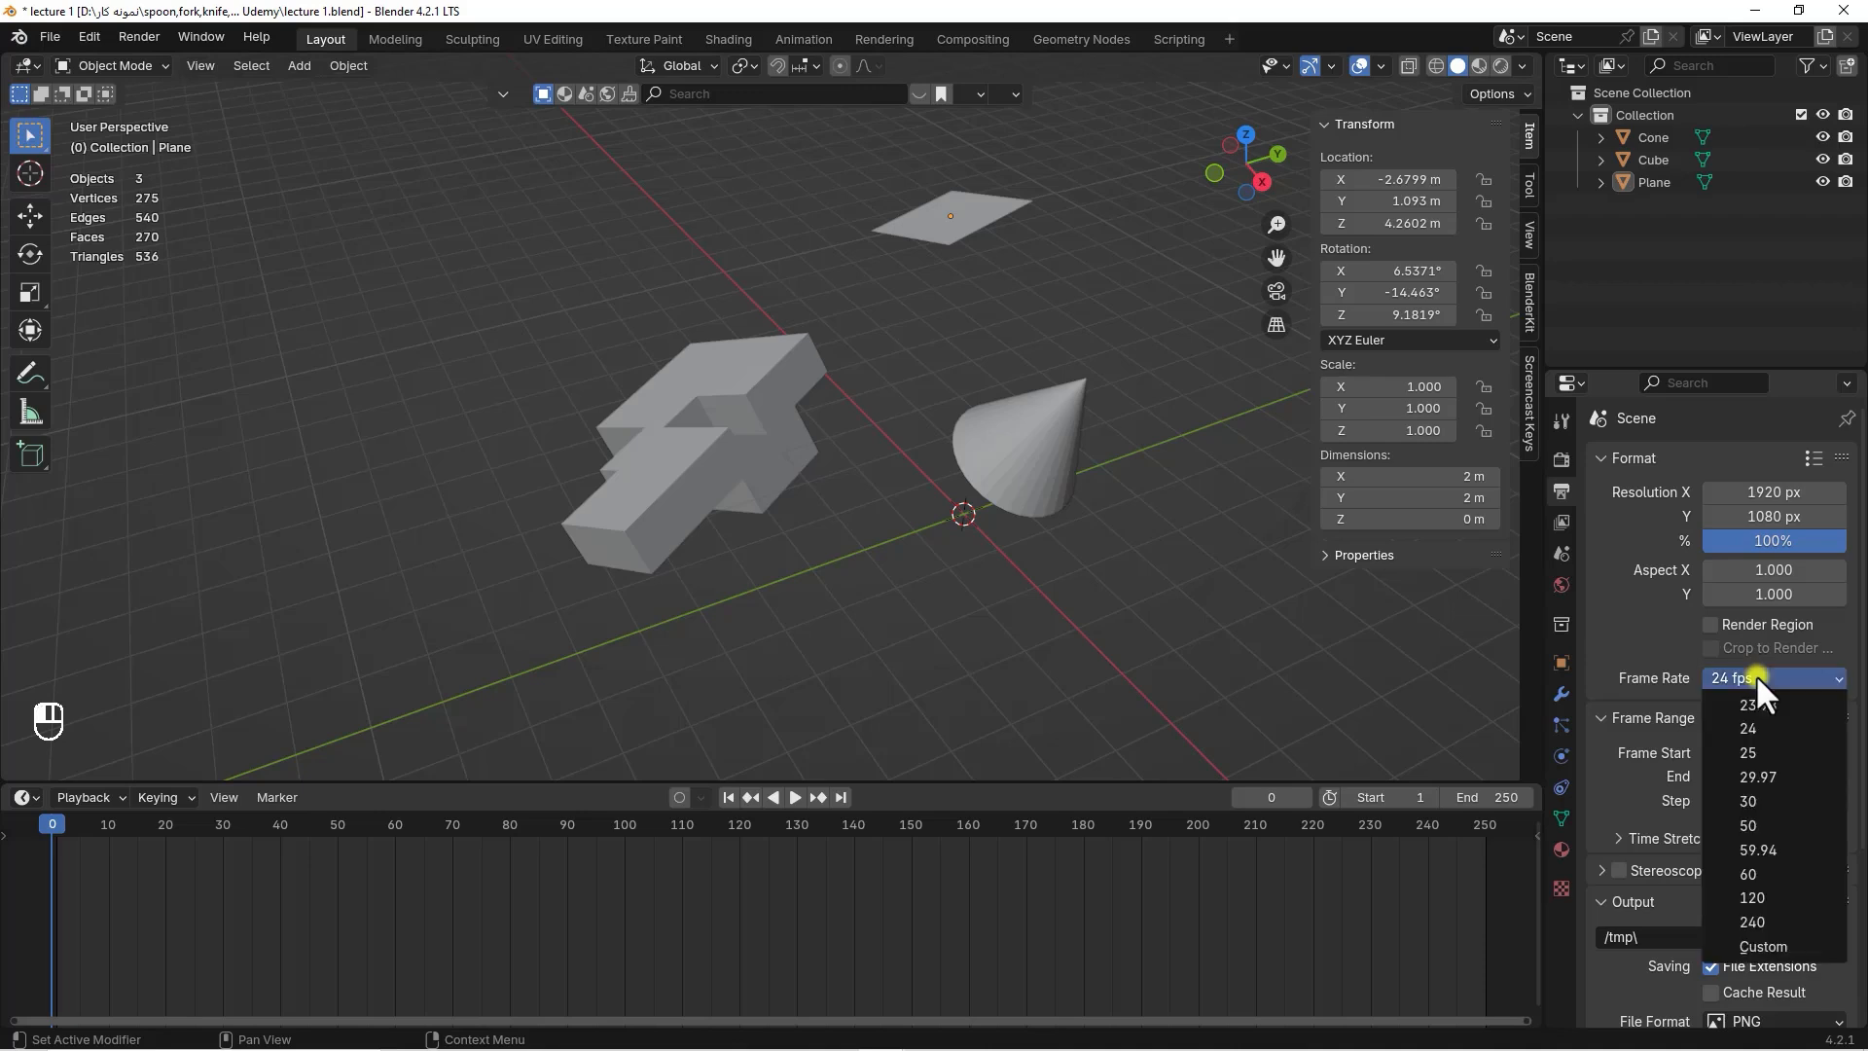
{"action": "left_click", "coordinate": [1755, 674]}
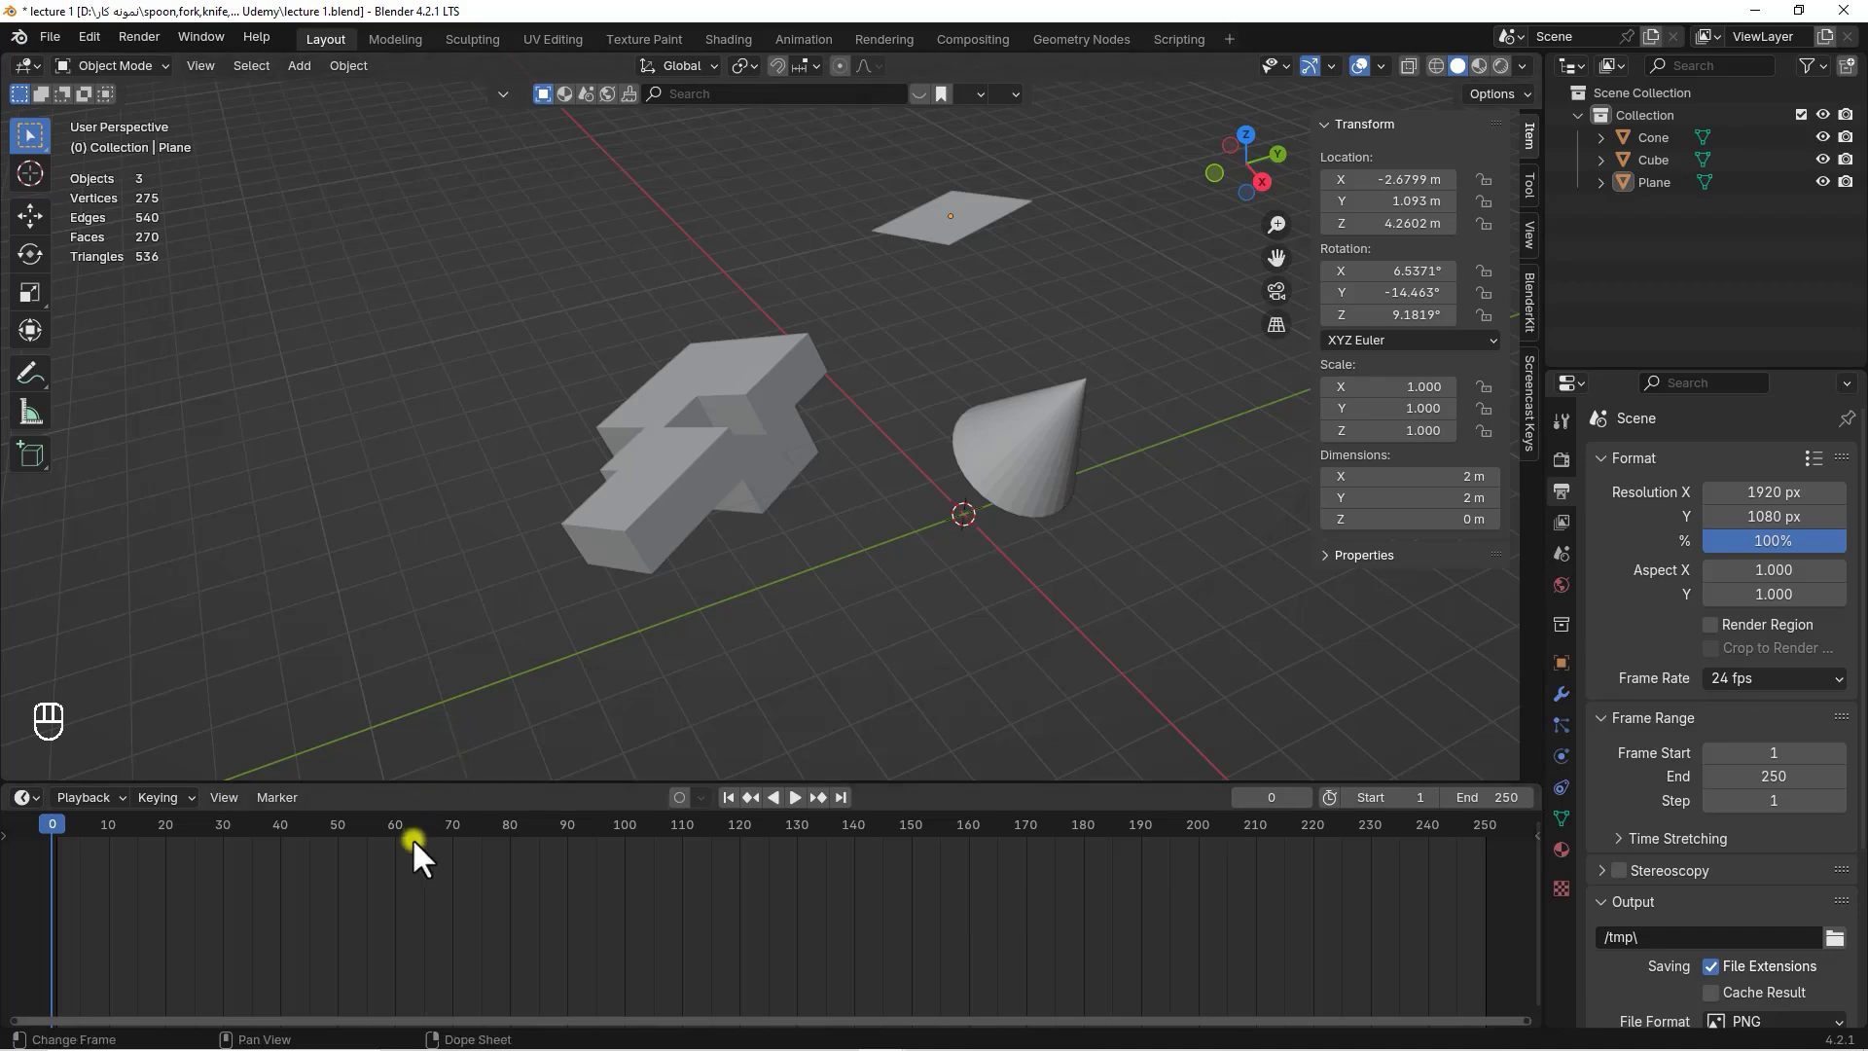
Scrub the playhead to frame 217, back to 104 and on to 19, and reduce the Timeline area's height
{"action": "left_click_drag", "start_coordinate": [55, 823], "coordinate": [1293, 936]}
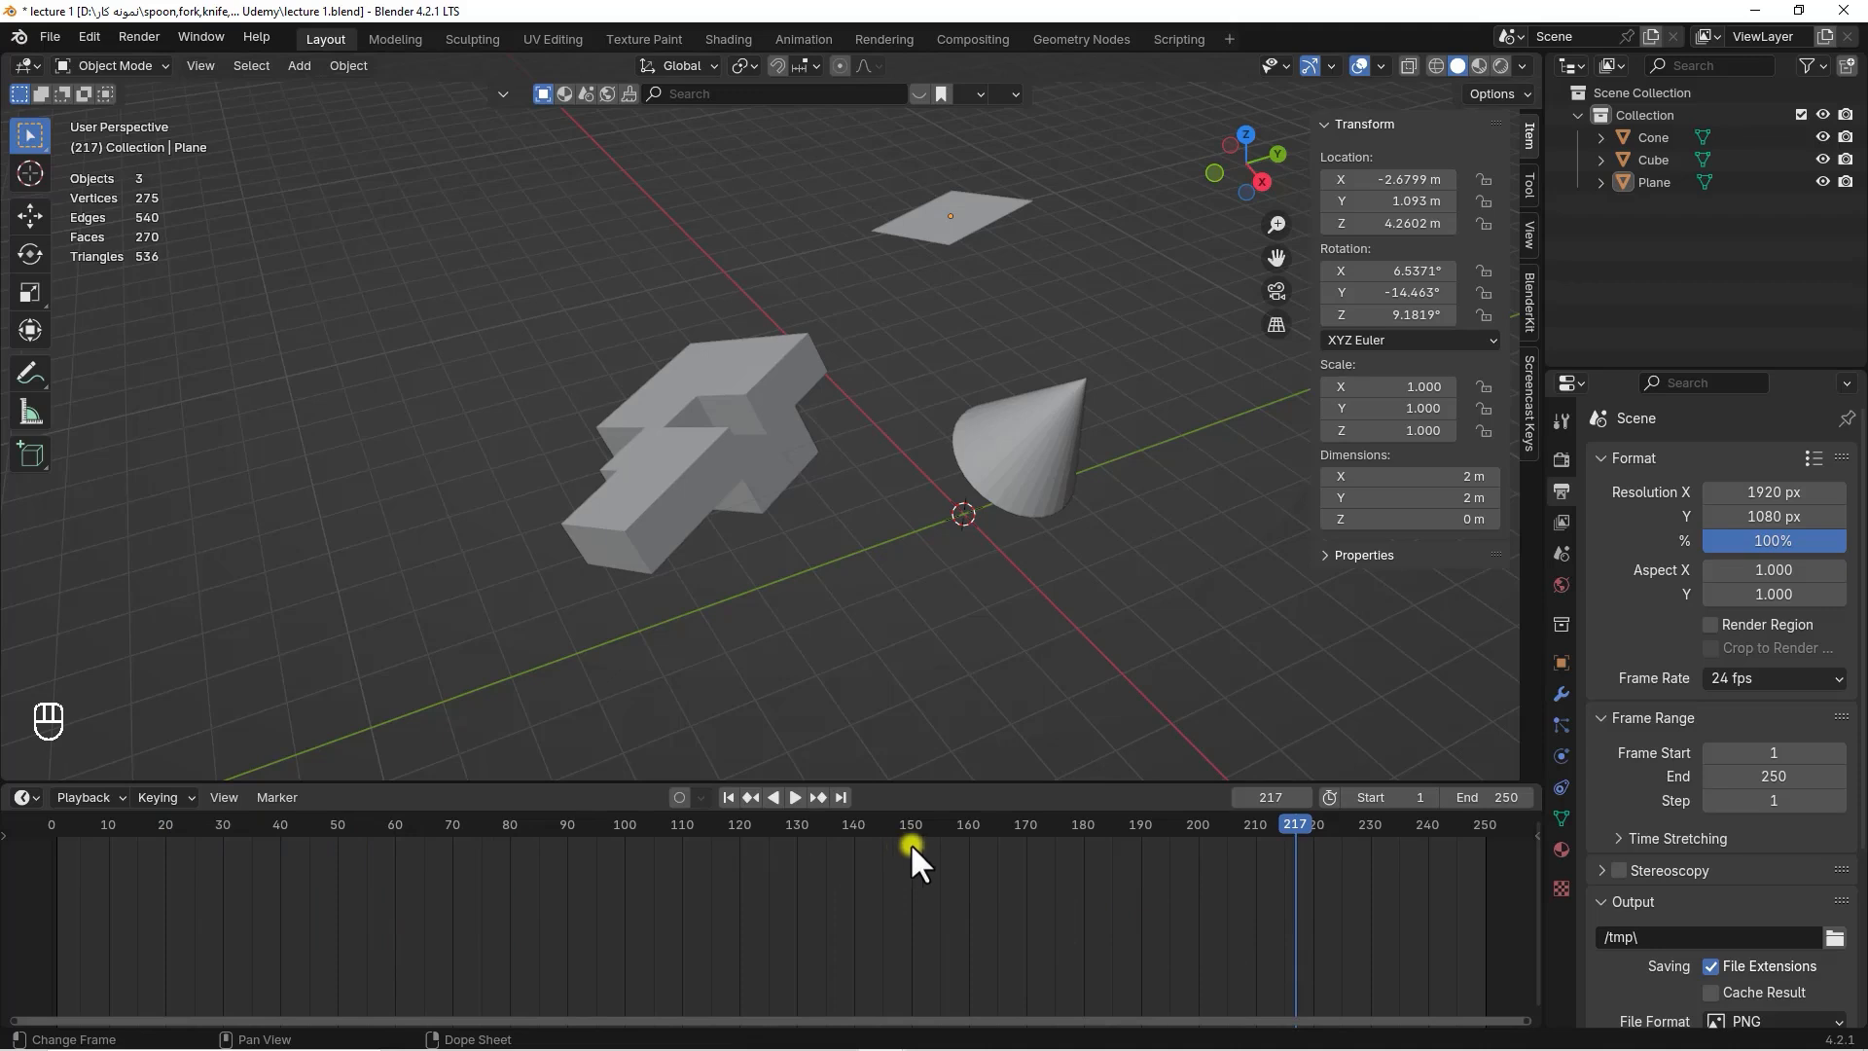
{"action": "left_click_drag", "start_coordinate": [1286, 822], "coordinate": [644, 903]}
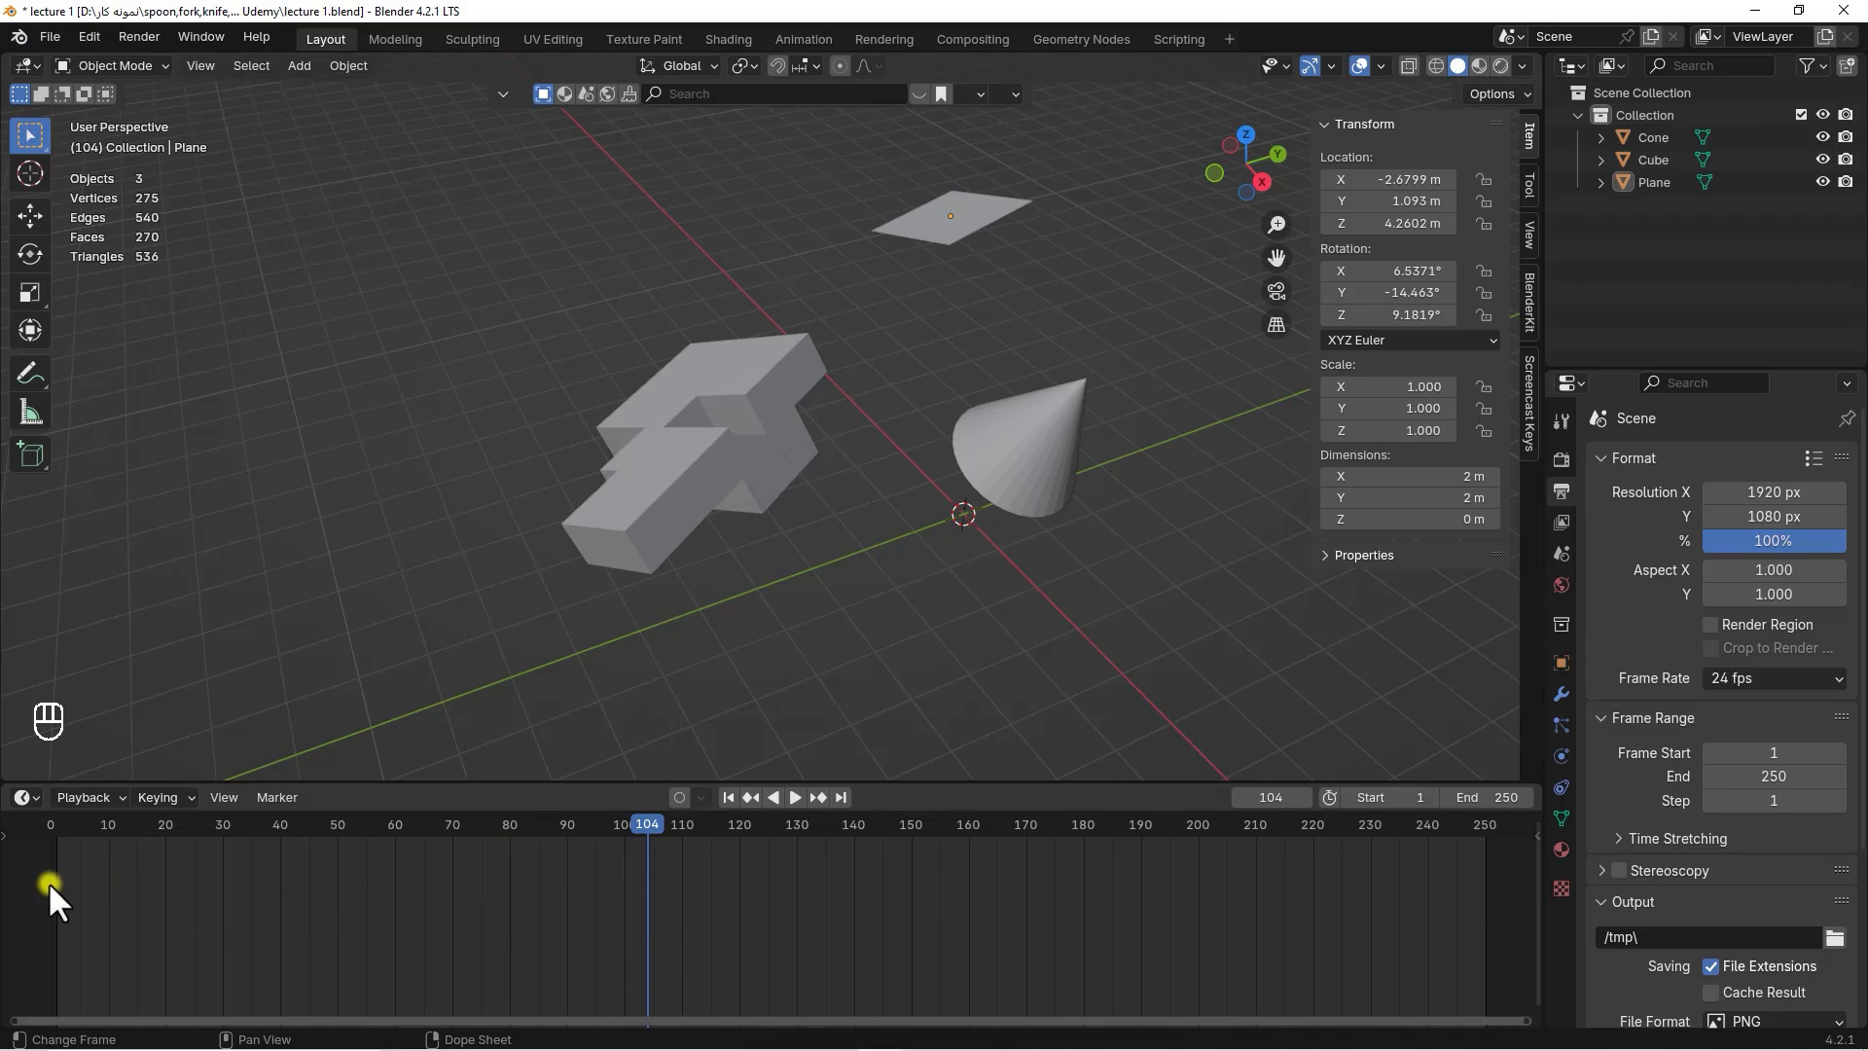
{"action": "left_click", "coordinate": [28, 797]}
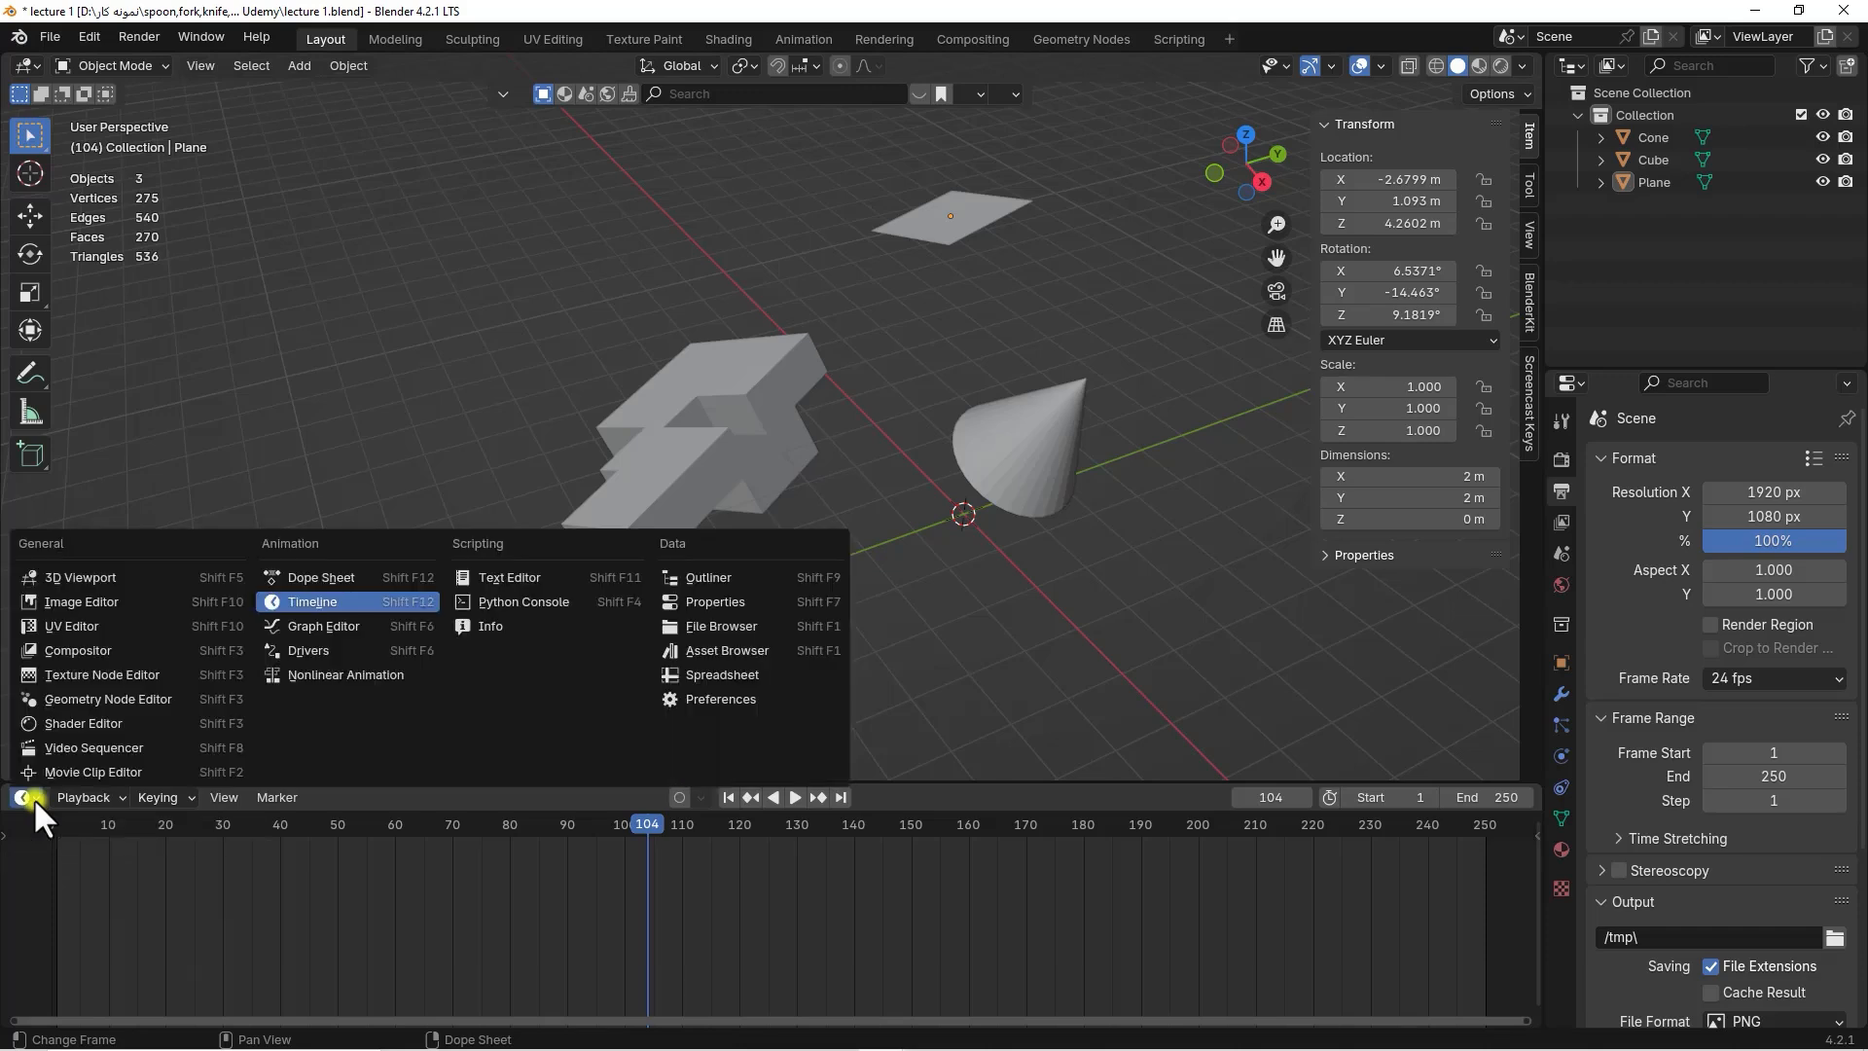
{"action": "left_click", "coordinate": [33, 797]}
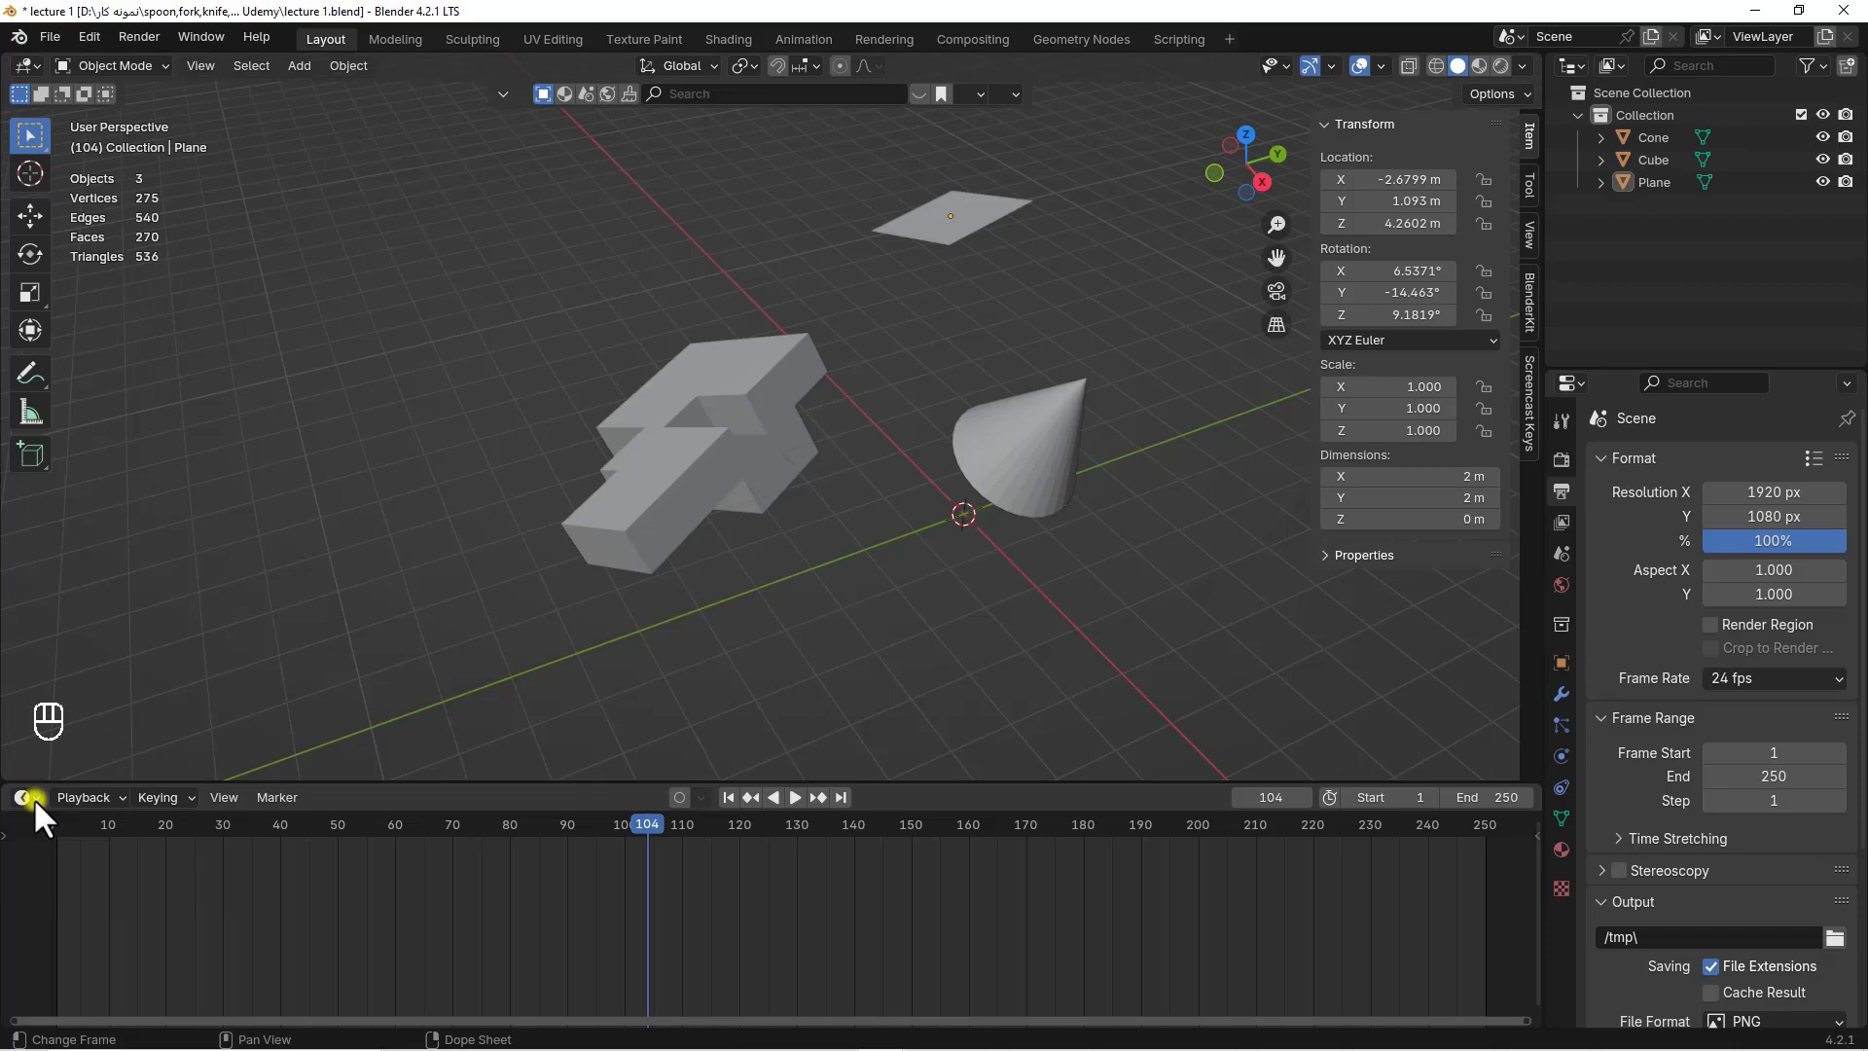
{"action": "left_click_drag", "start_coordinate": [612, 821], "coordinate": [161, 855]}
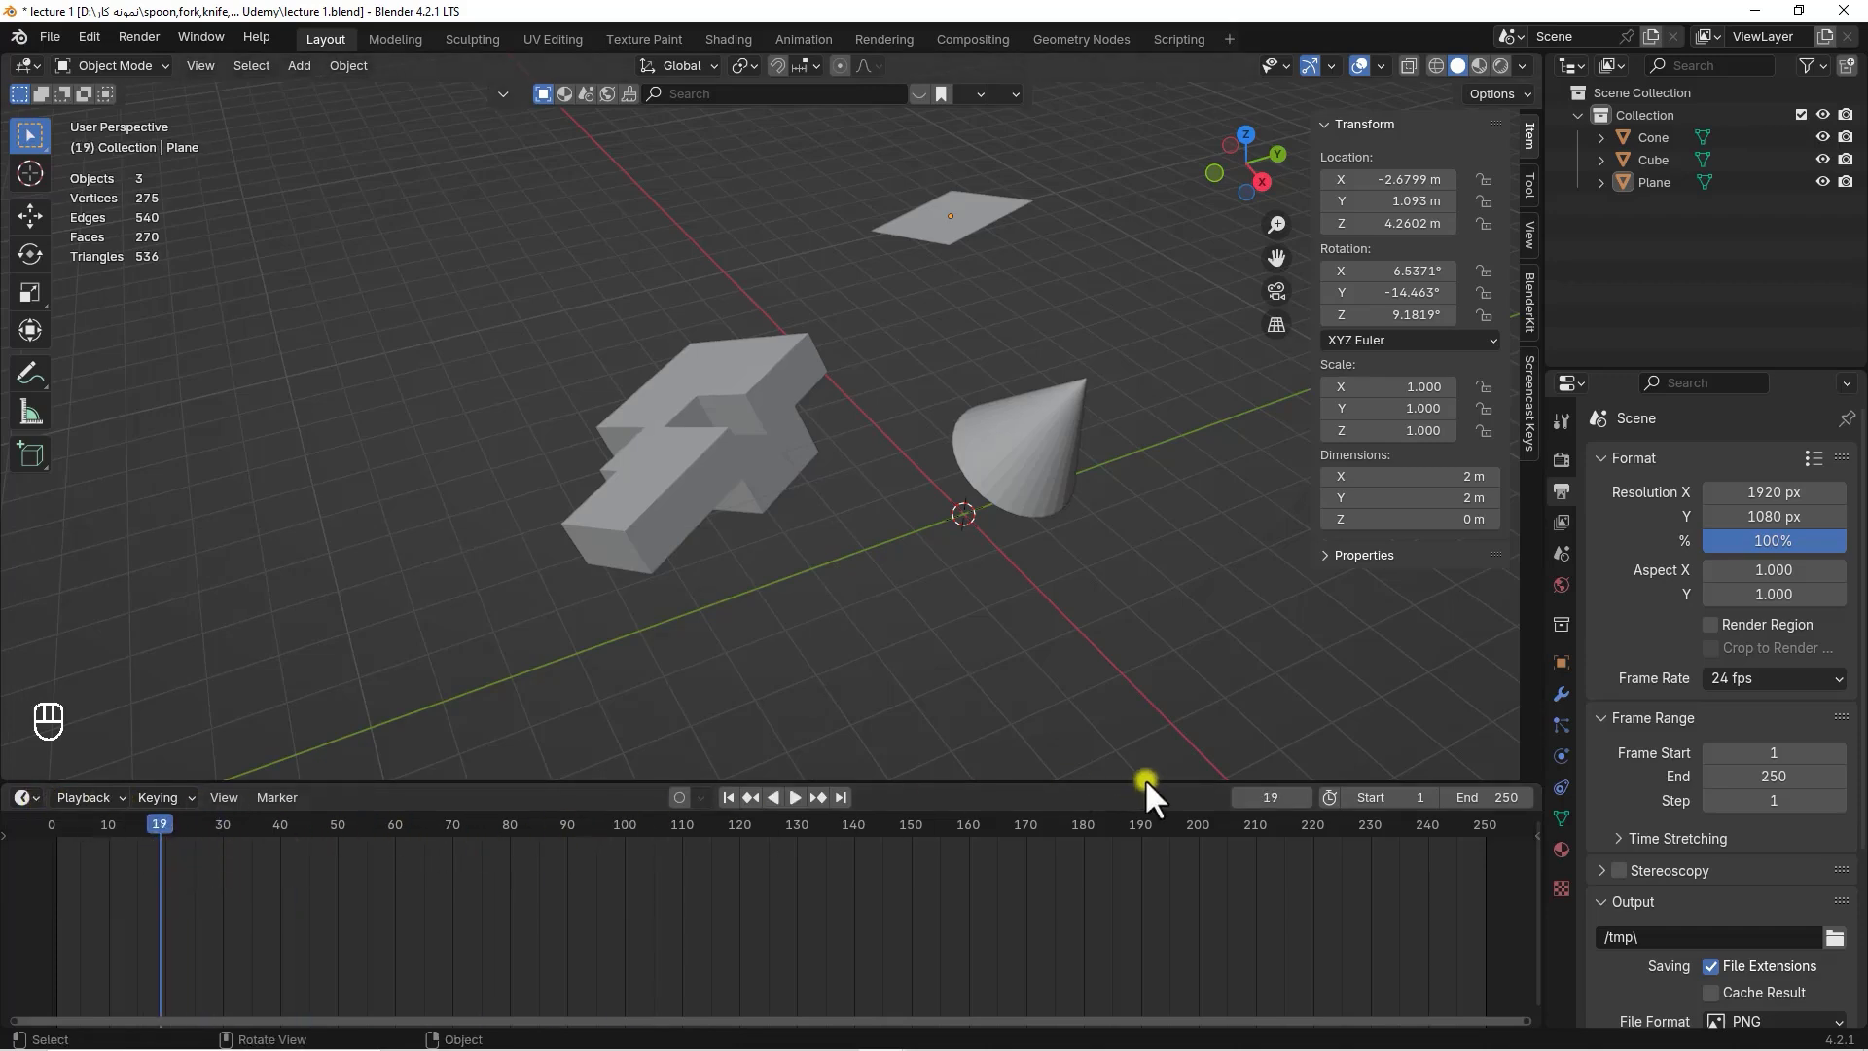
{"action": "left_click_drag", "start_coordinate": [1141, 856], "coordinate": [1147, 919]}
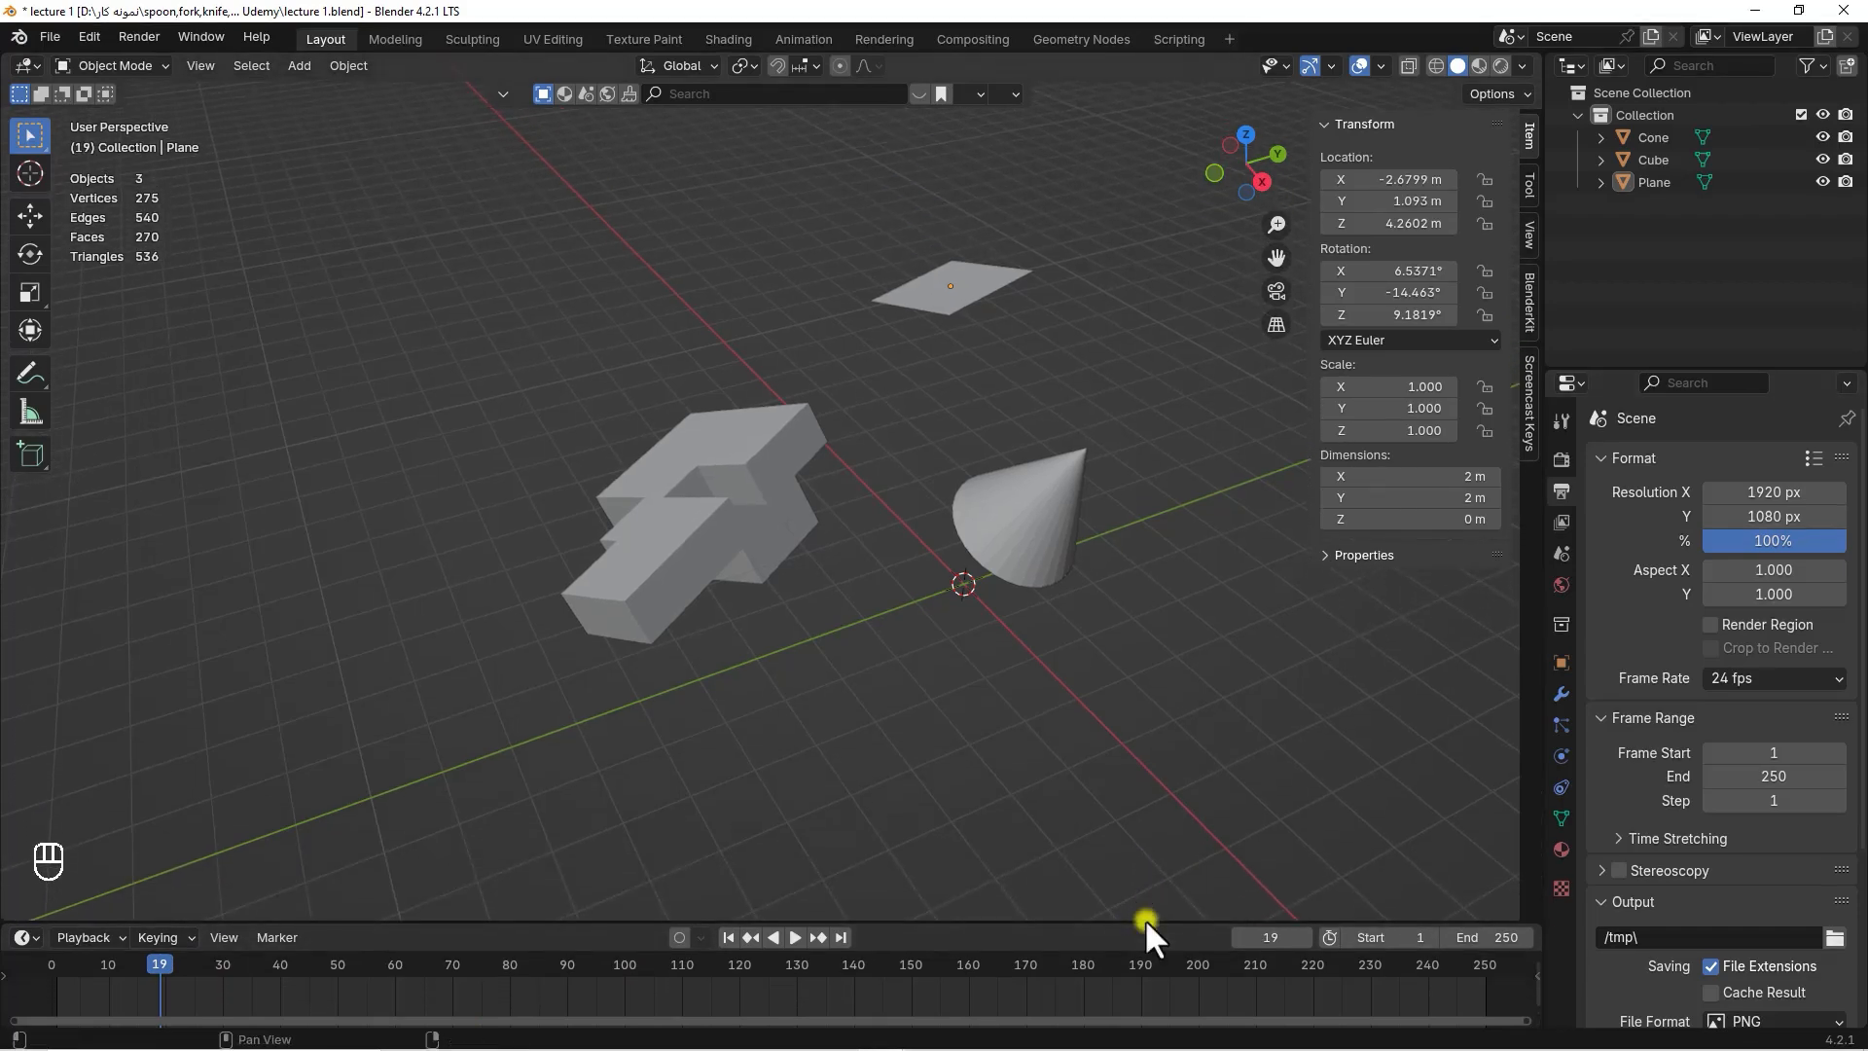